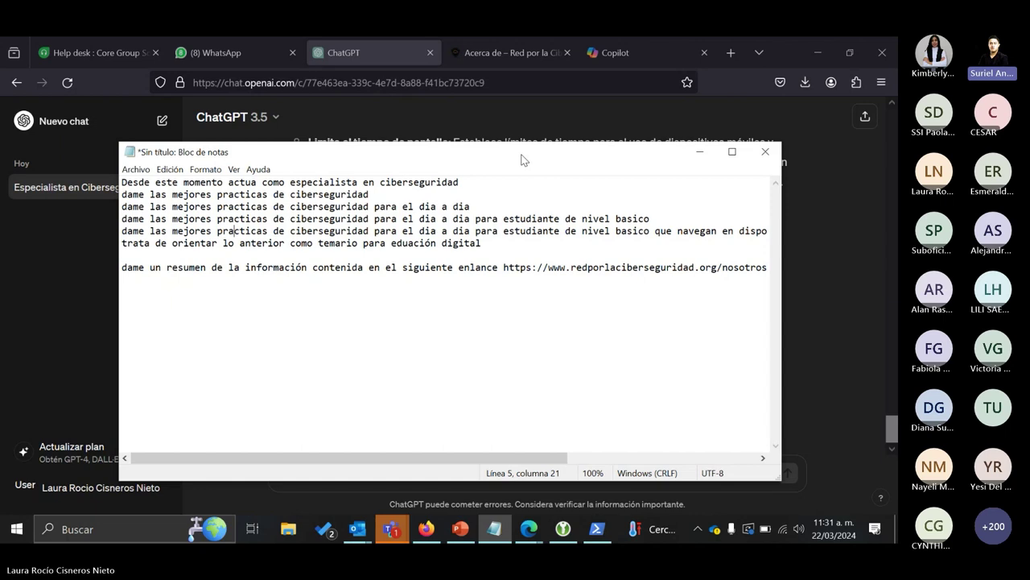
Examine the General and Controles de datos sections of the ChatGPT settings, leaving every option as it is.
click(45, 266)
click(32, 484)
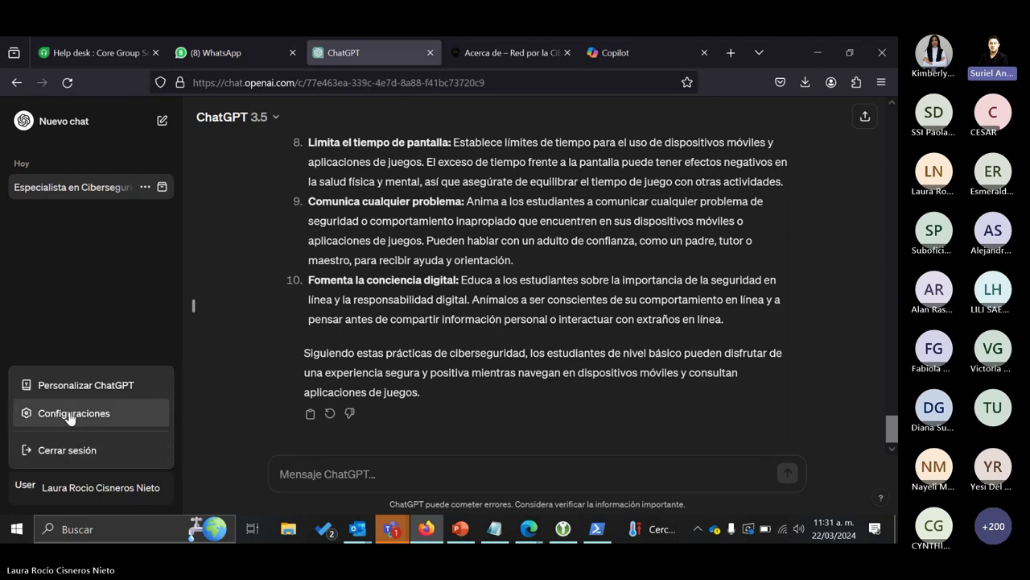
click(71, 414)
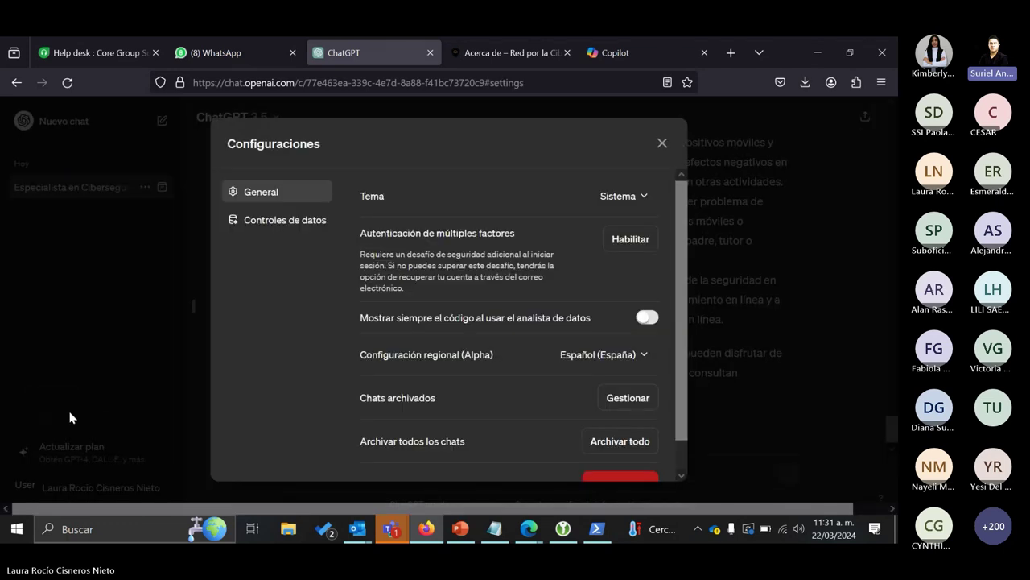
click(663, 143)
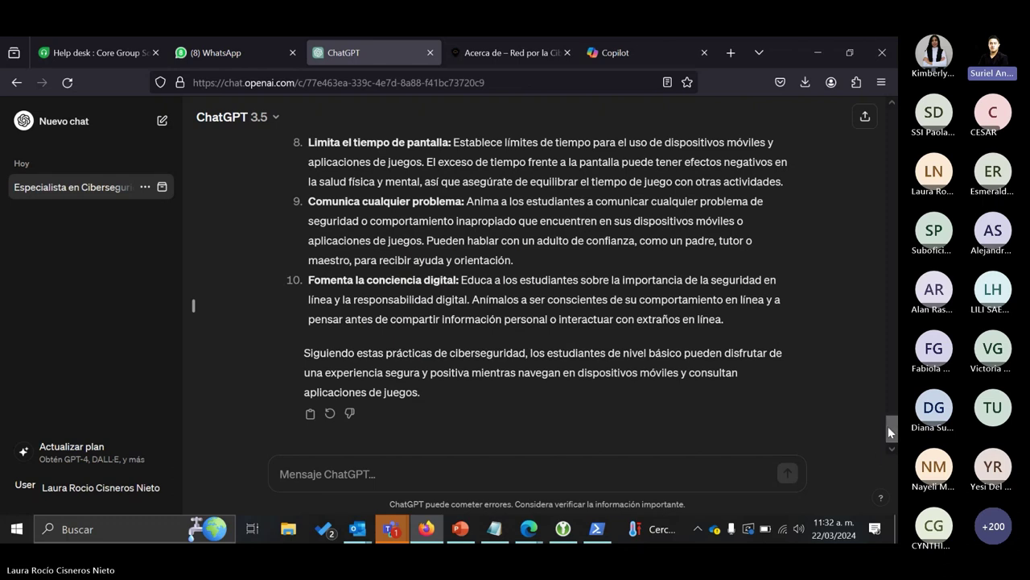
click(90, 487)
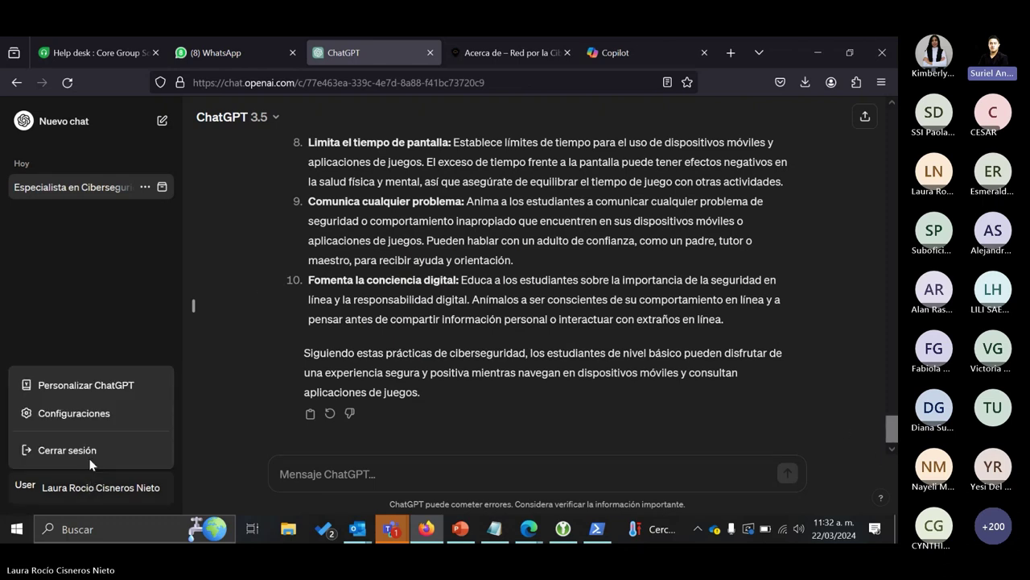
click(84, 417)
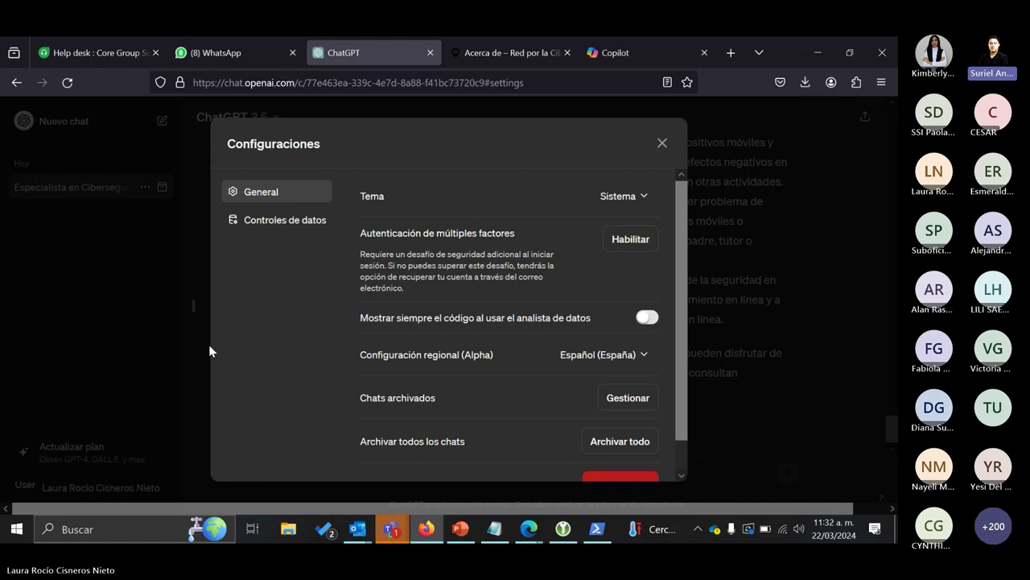
click(288, 223)
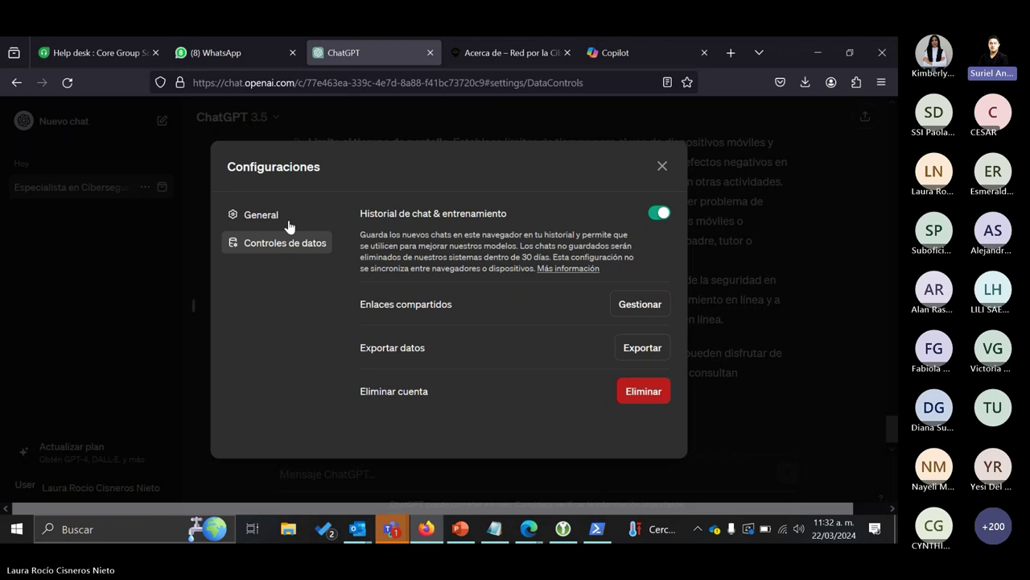
click(664, 167)
Examine both custom instruction fields and their starter ideas in Personalizar ChatGPT, and leave without saving.
click(100, 486)
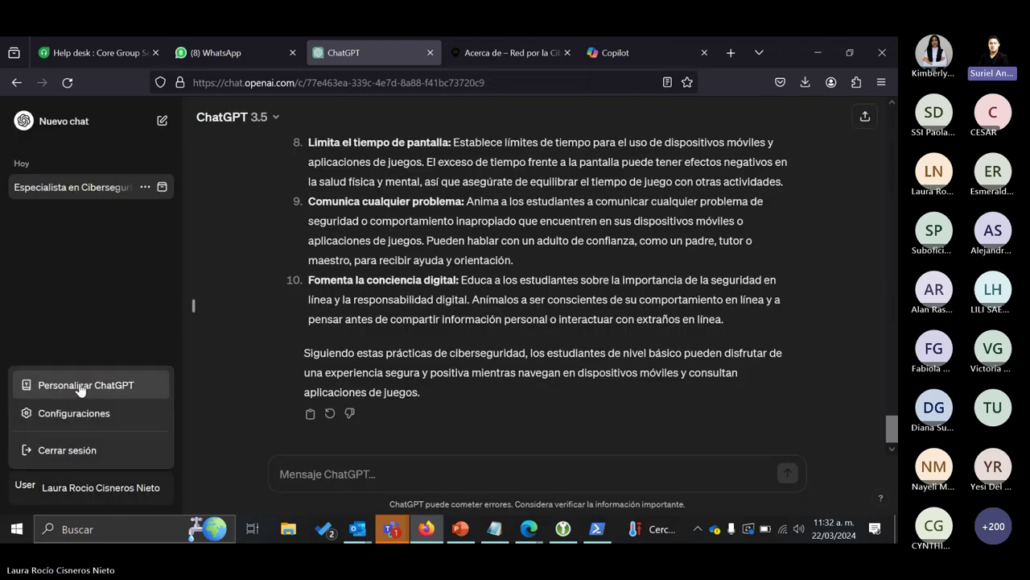
click(80, 387)
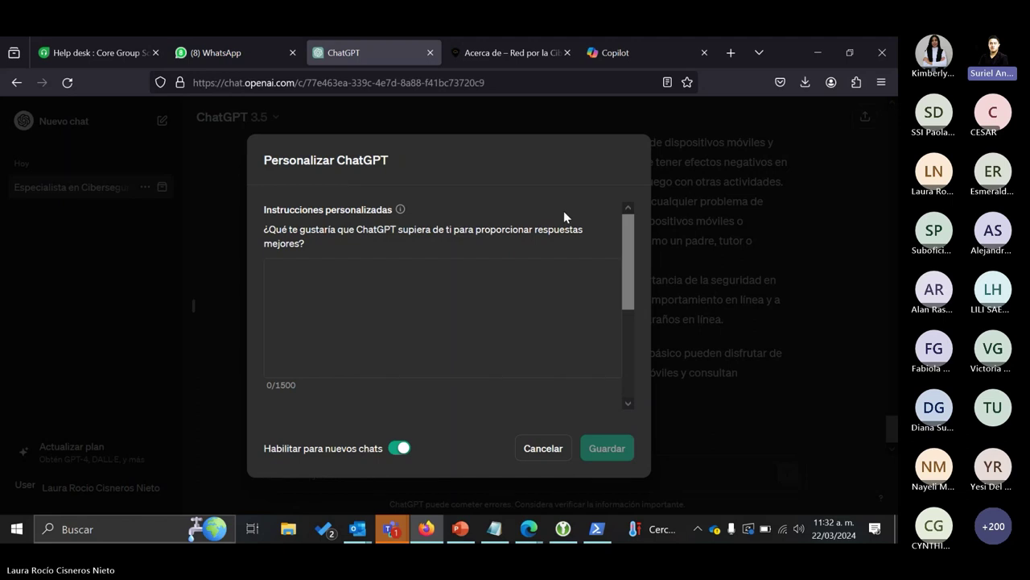
click(537, 305)
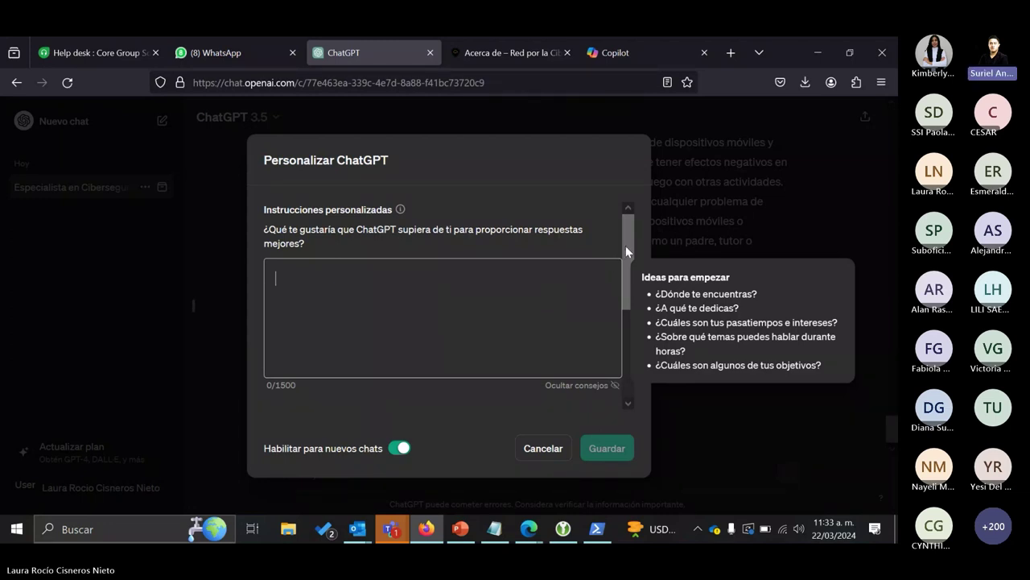
drag(625, 245, 617, 338)
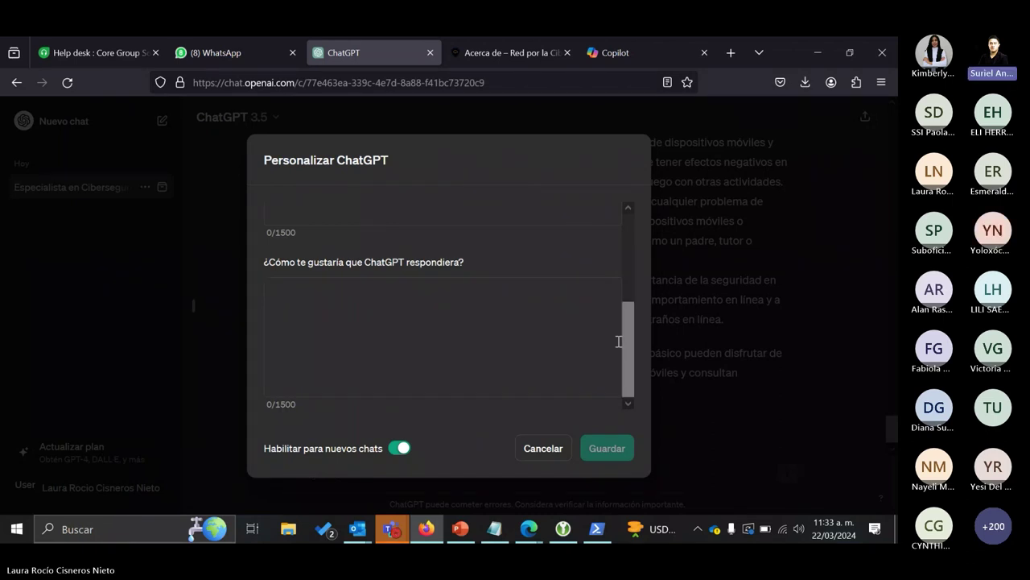
click(542, 310)
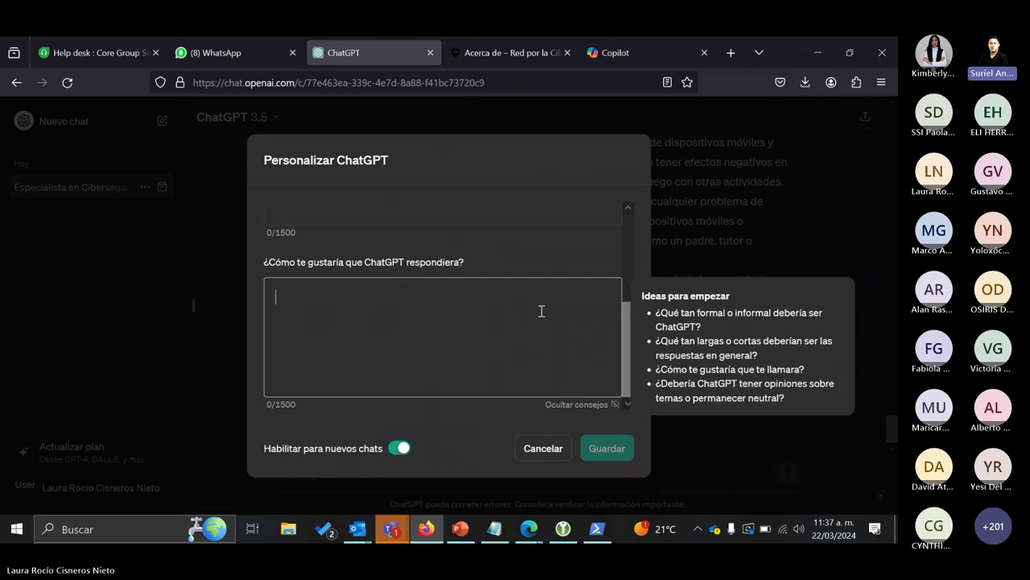
click(541, 451)
Check the prepared prompts in the untitled Notepad note and return to the ChatGPT conversation.
click(497, 529)
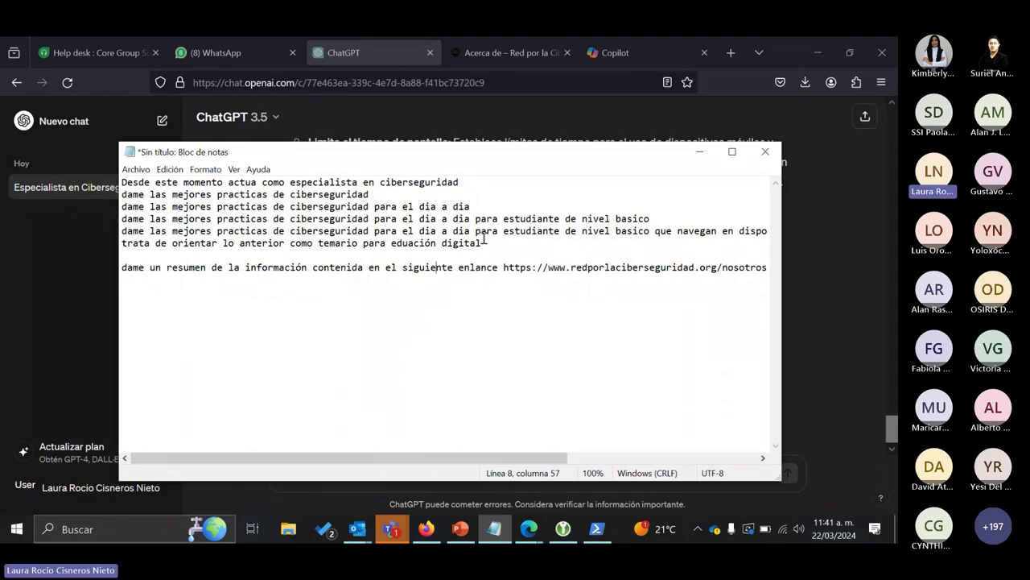
click(699, 151)
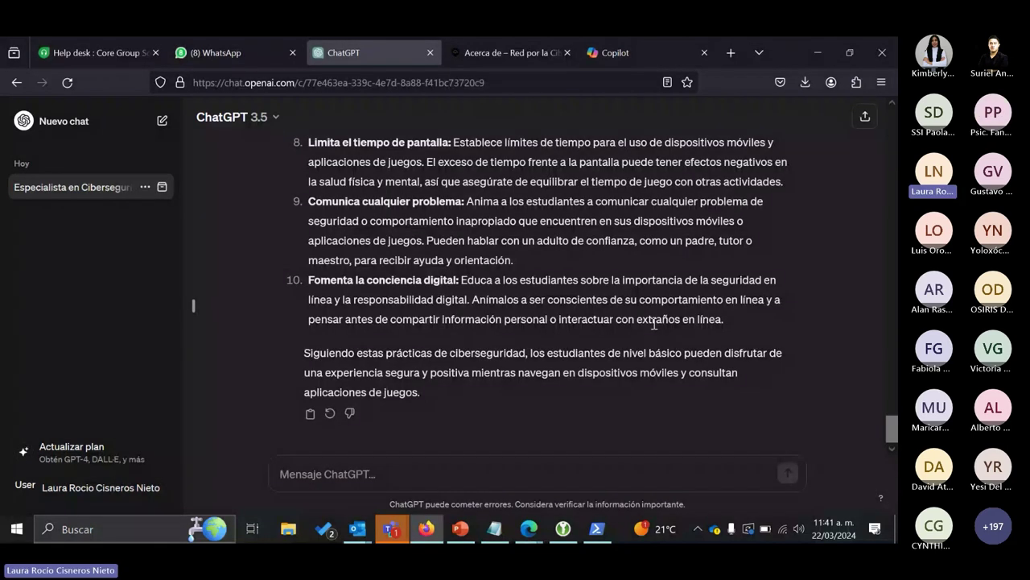
key(alt+Tab)
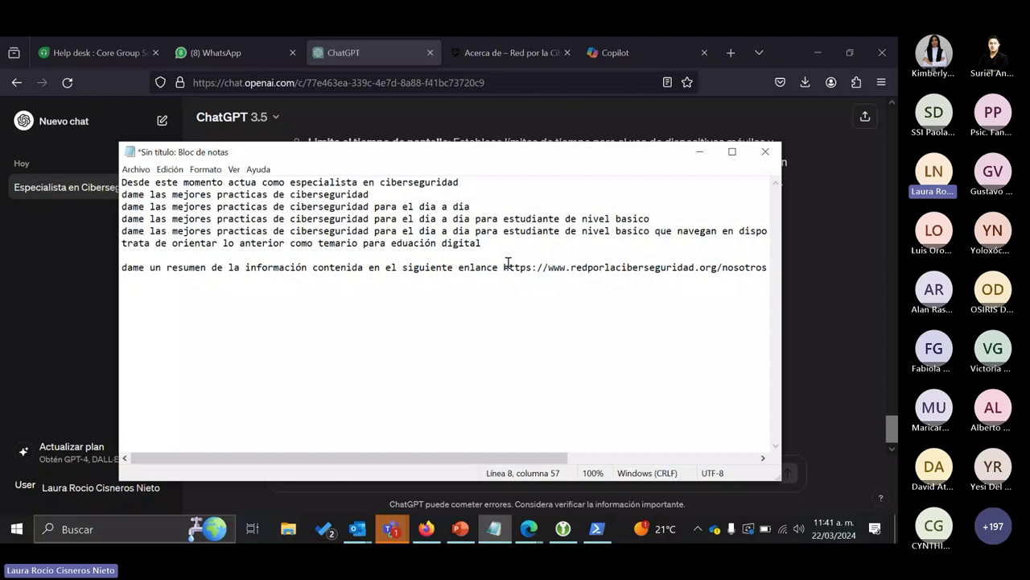
click(810, 236)
Review ChatGPT's answer on cybersecurity practices for basic-level students using mobile devices and games, from its prompt to its closing paragraph.
scroll(809, 237, up, 4)
scroll(810, 236, up, 5)
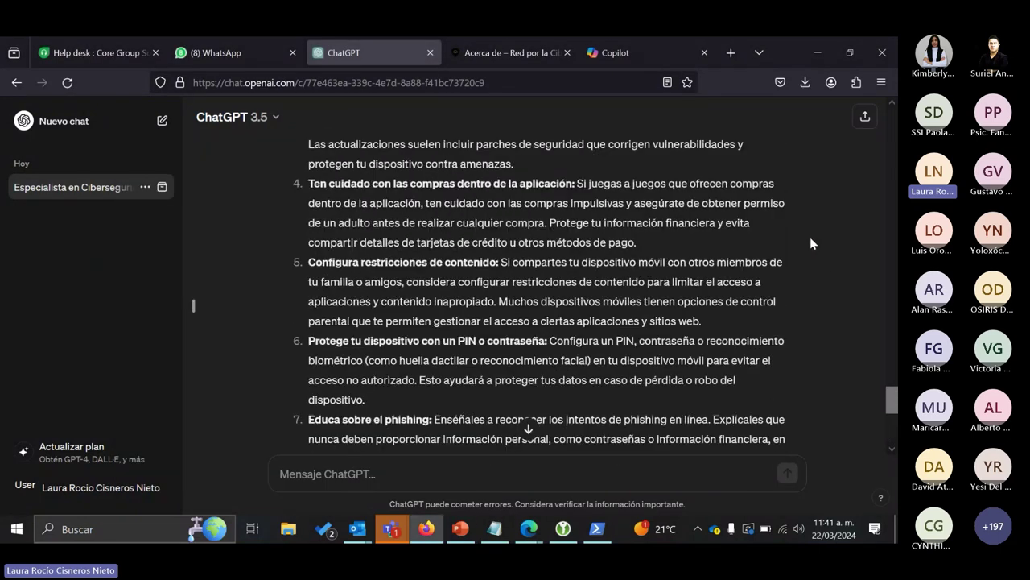
scroll(810, 243, up, 3)
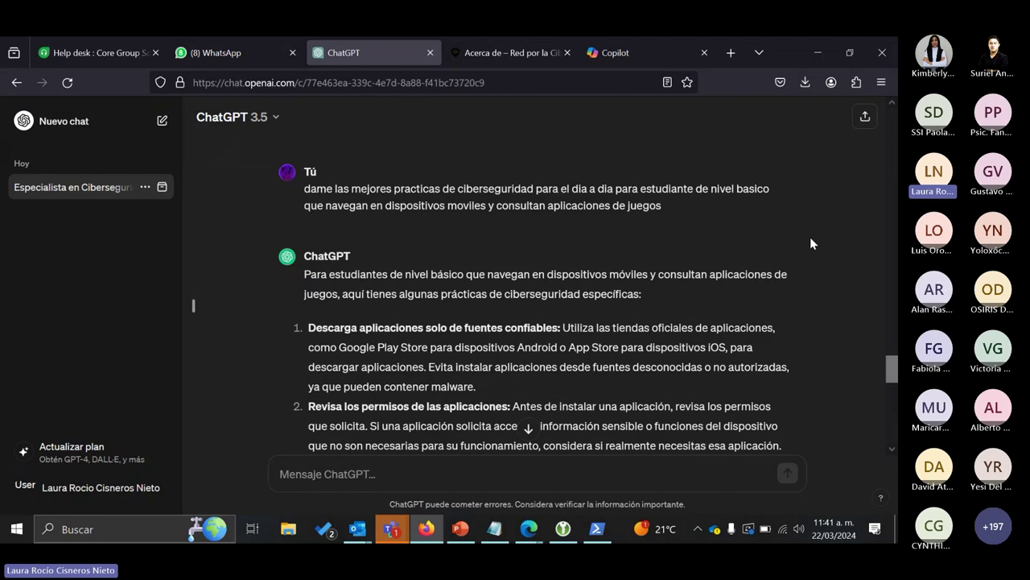
scroll(810, 243, down, 3)
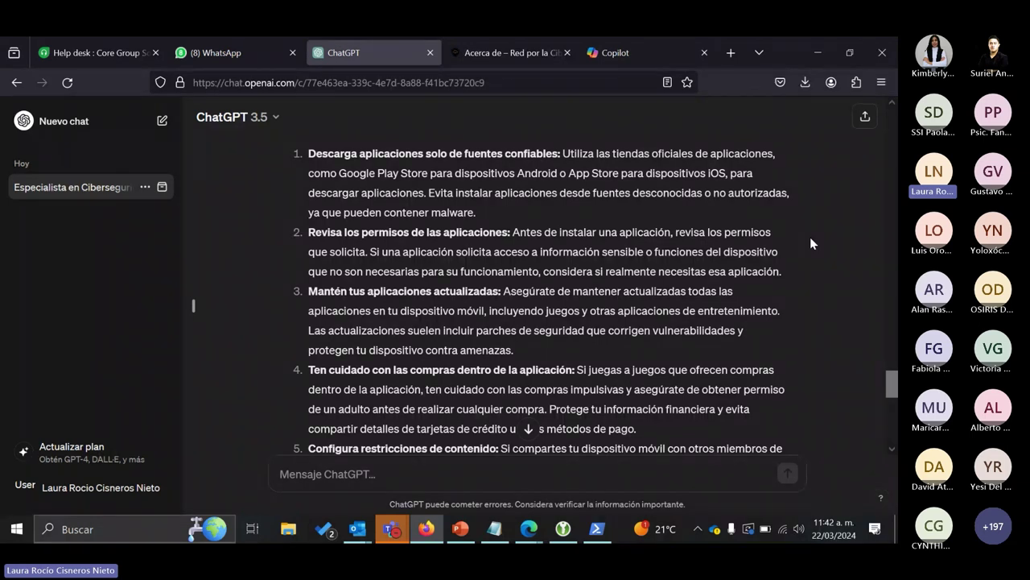
scroll(811, 240, down, 2)
scroll(810, 237, down, 1)
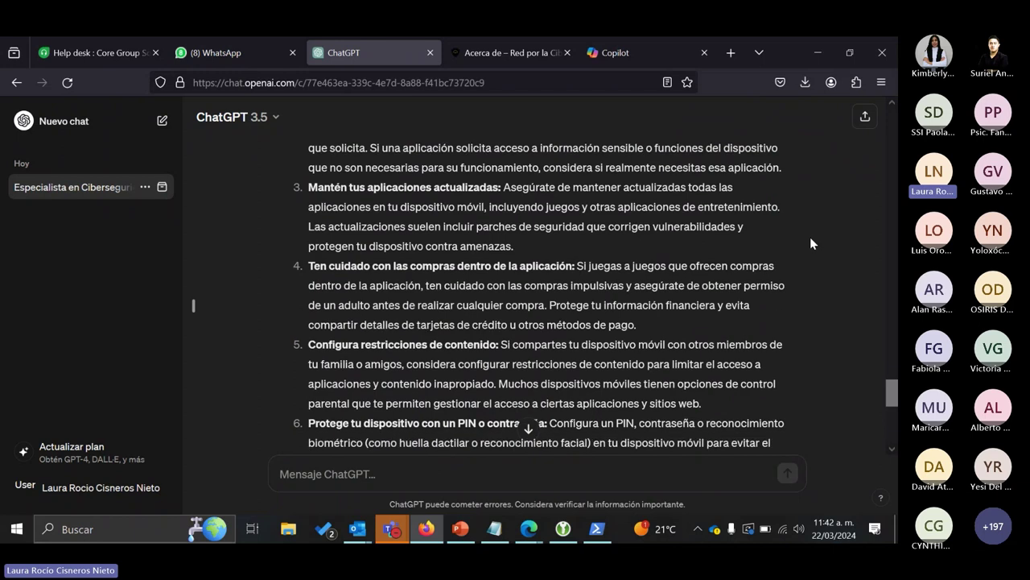
scroll(809, 237, down, 1)
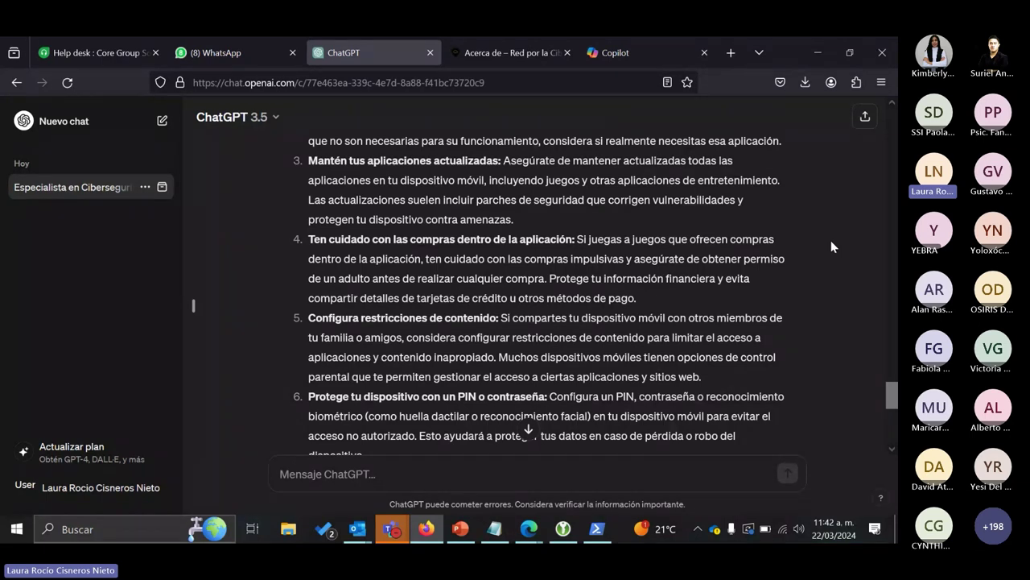
scroll(831, 240, down, 2)
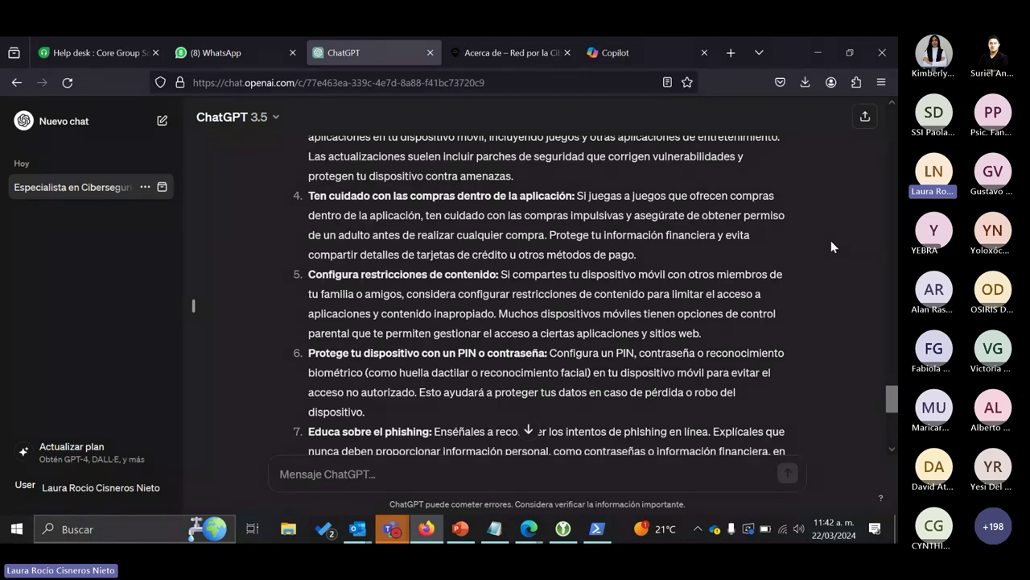
scroll(831, 240, down, 2)
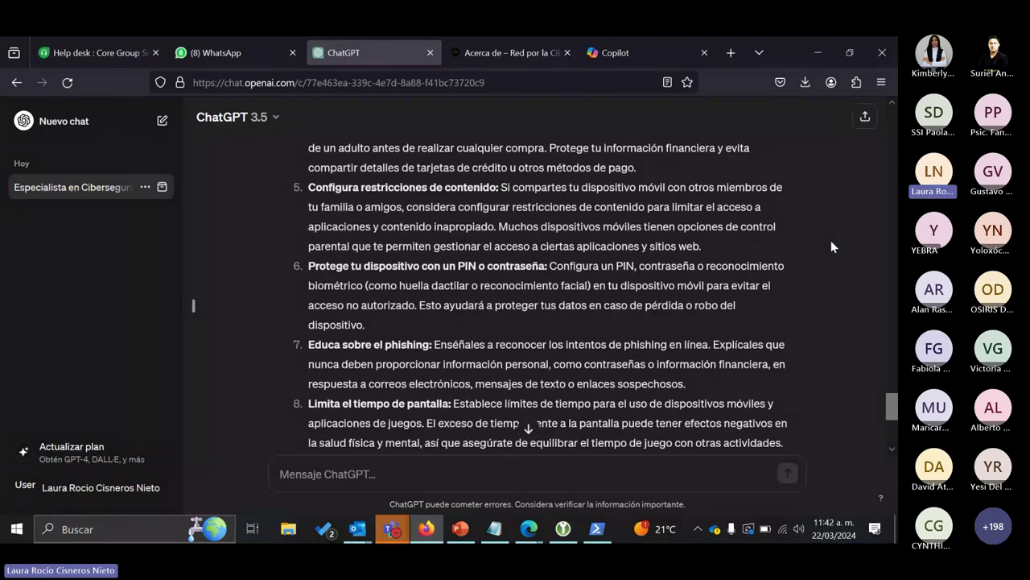
scroll(831, 240, down, 1)
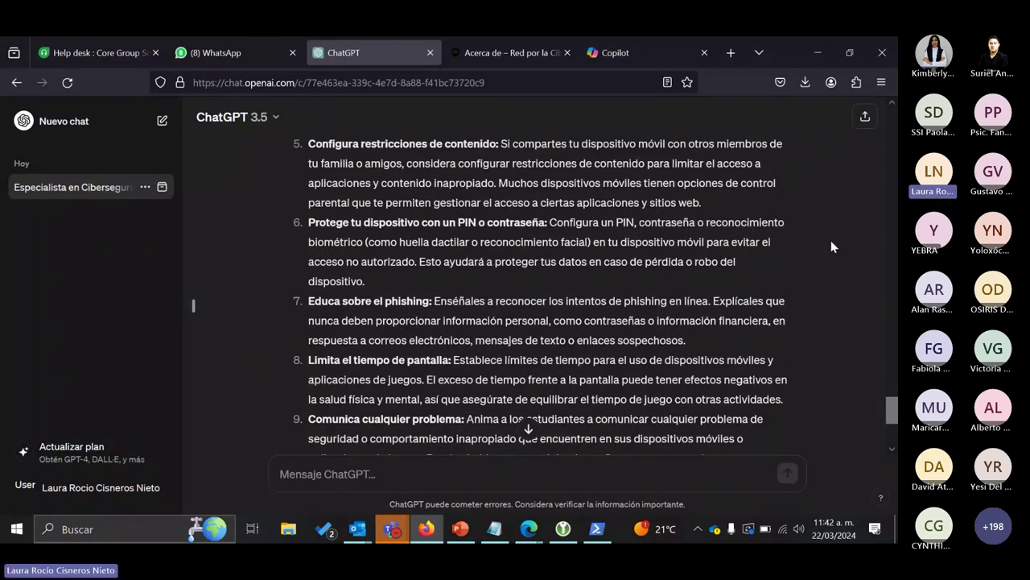
scroll(830, 240, down, 1)
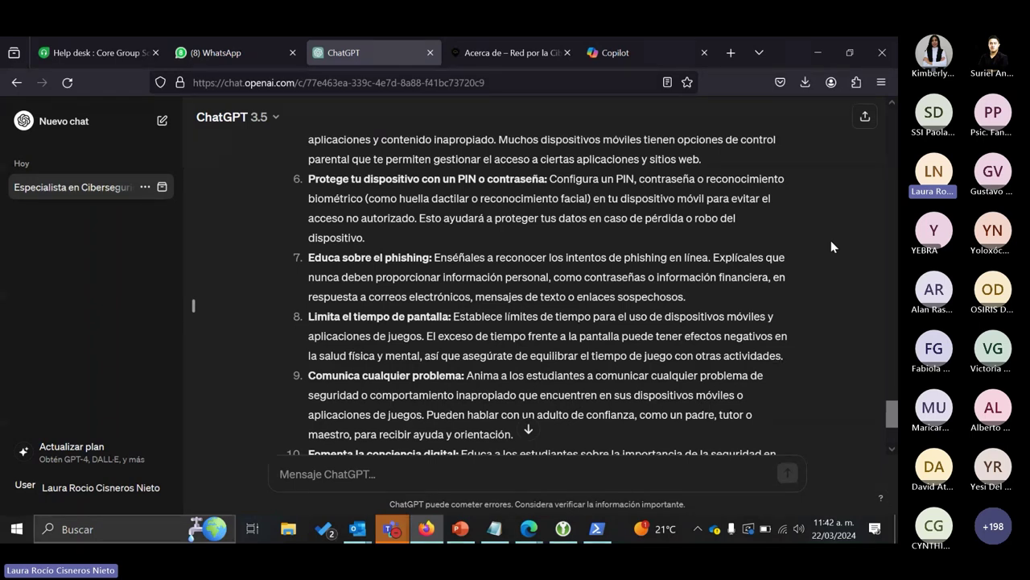
scroll(830, 240, down, 3)
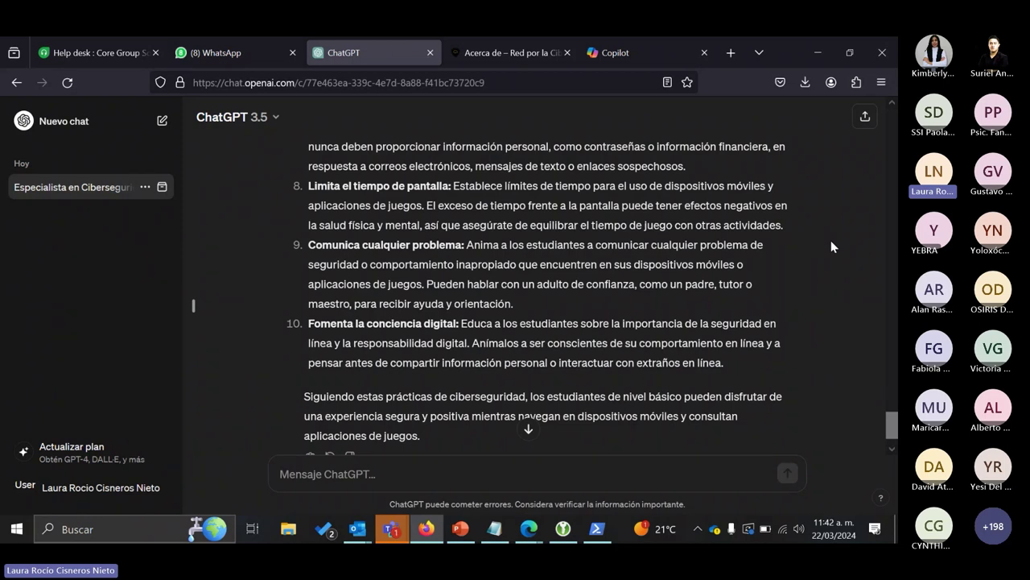
scroll(831, 240, down, 1)
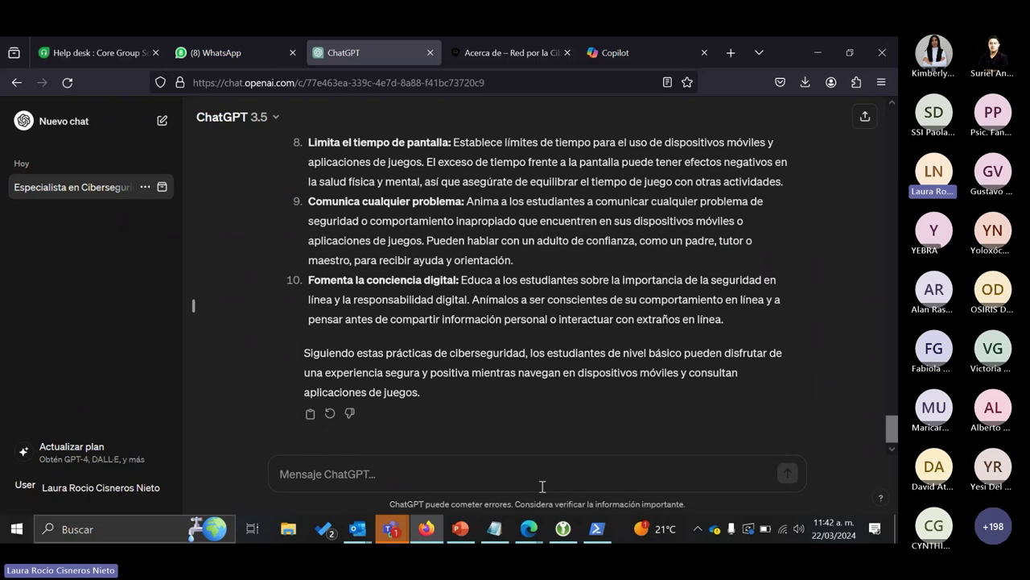
Copy the Notepad prompt "trata de orientar lo anterior como temario para eduación digital" and send it in the ChatGPT conversation.
click(509, 528)
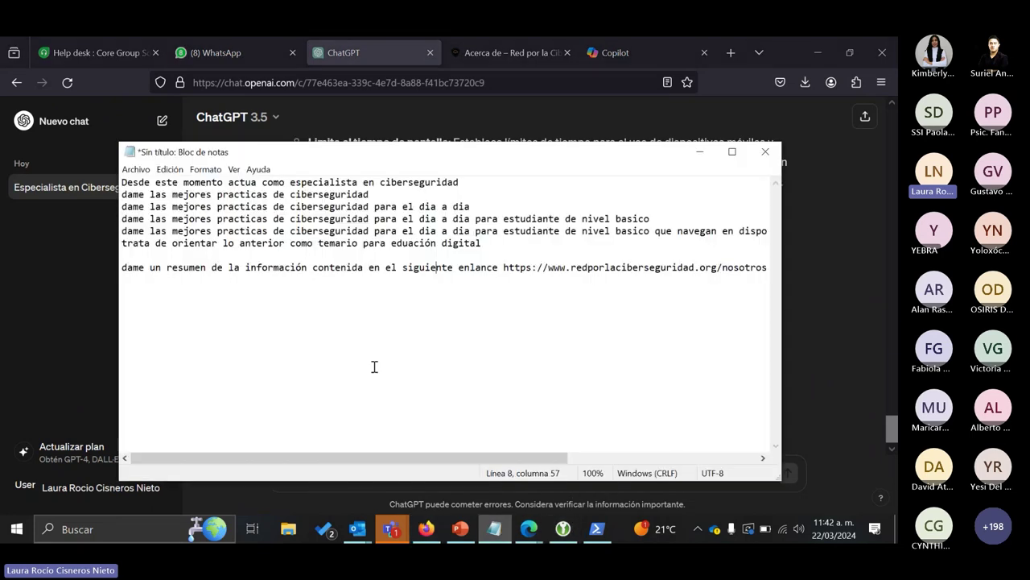
drag(487, 242, 122, 243)
key(ctrl+c)
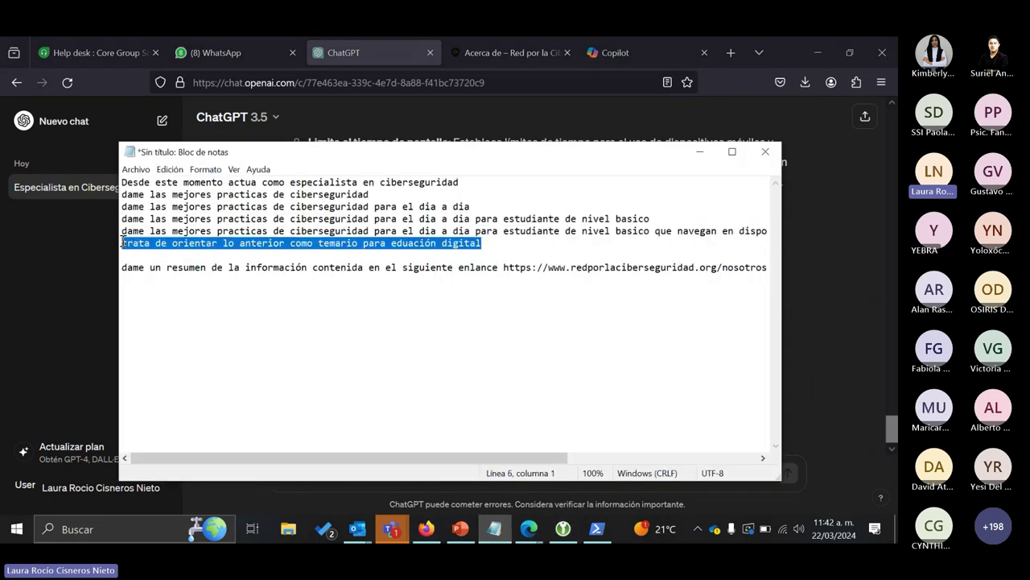
click(699, 153)
click(290, 468)
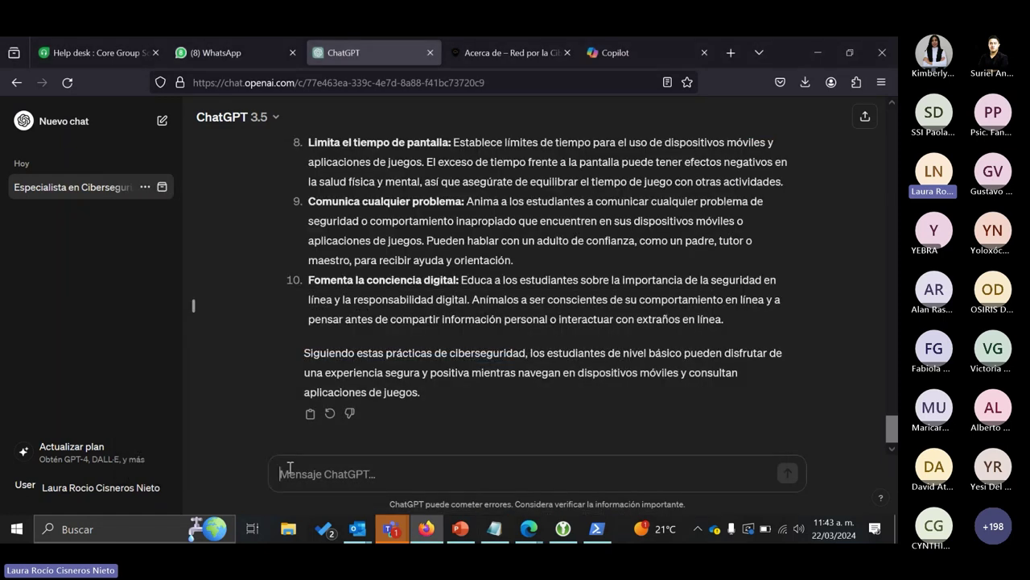
key(ctrl+v)
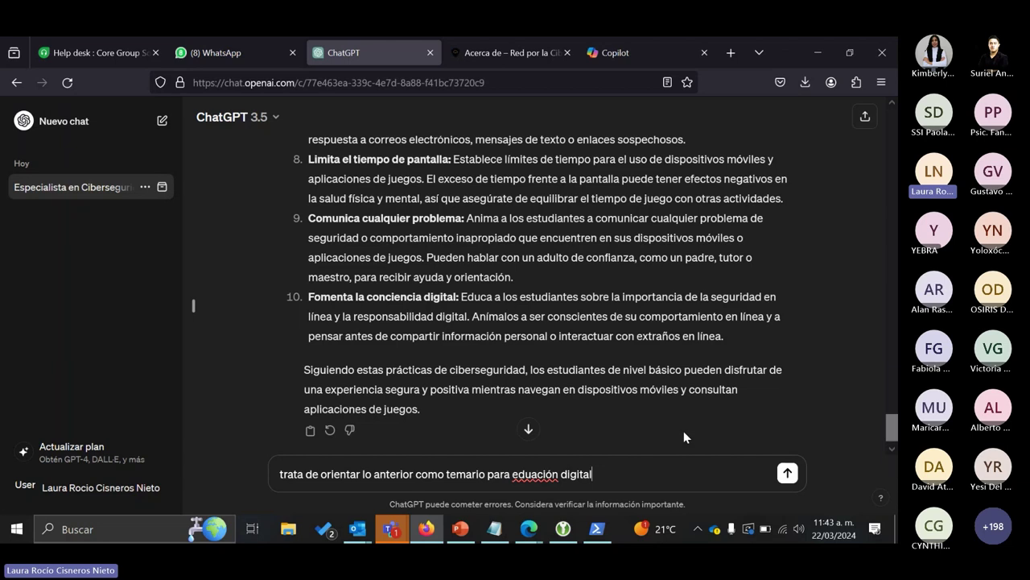
key(Return)
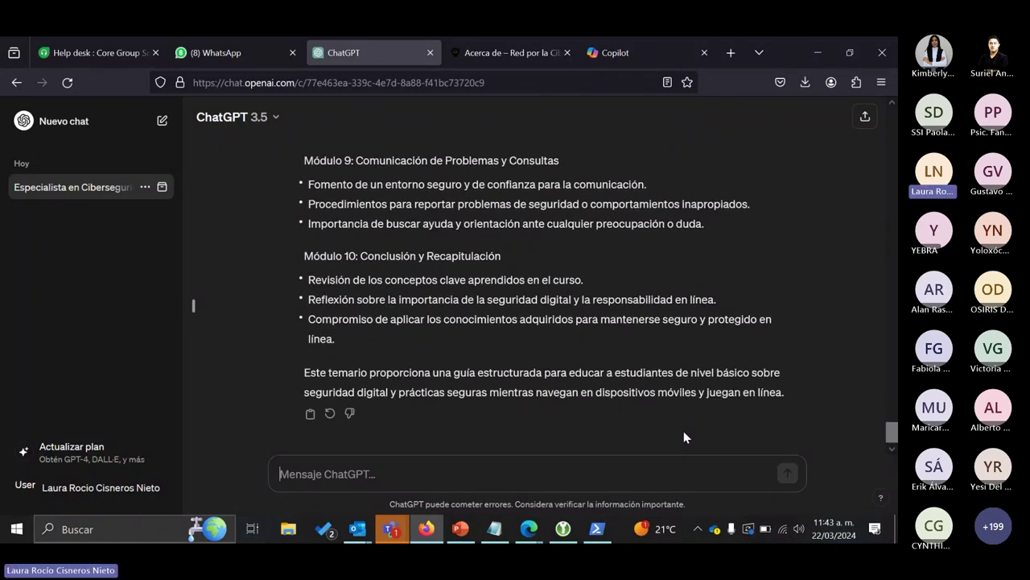
Review the generated digital education syllabus for basic-level students from Módulo 1 through Módulo 10 and its closing paragraph.
drag(890, 434, 884, 377)
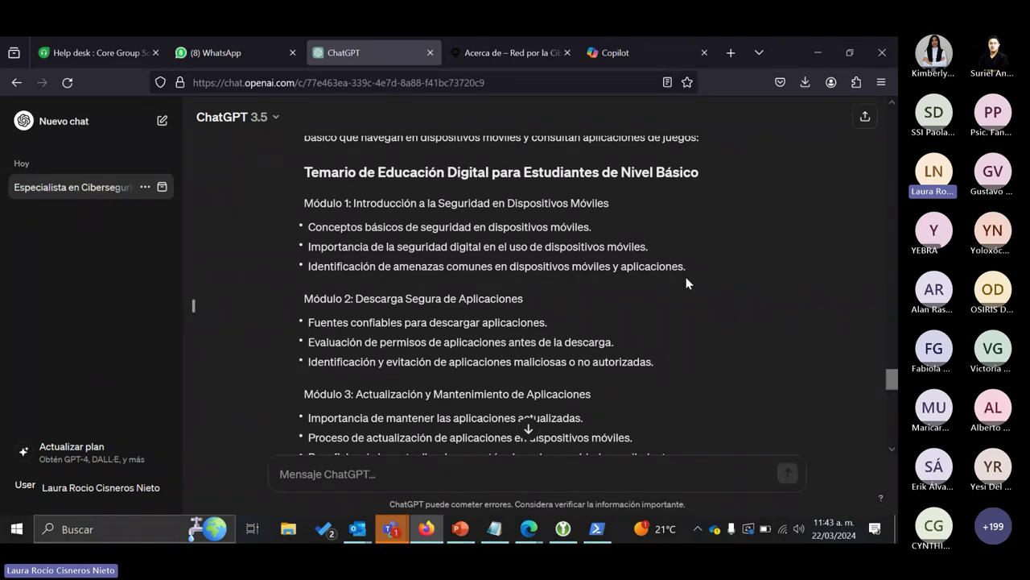
scroll(687, 282, down, 2)
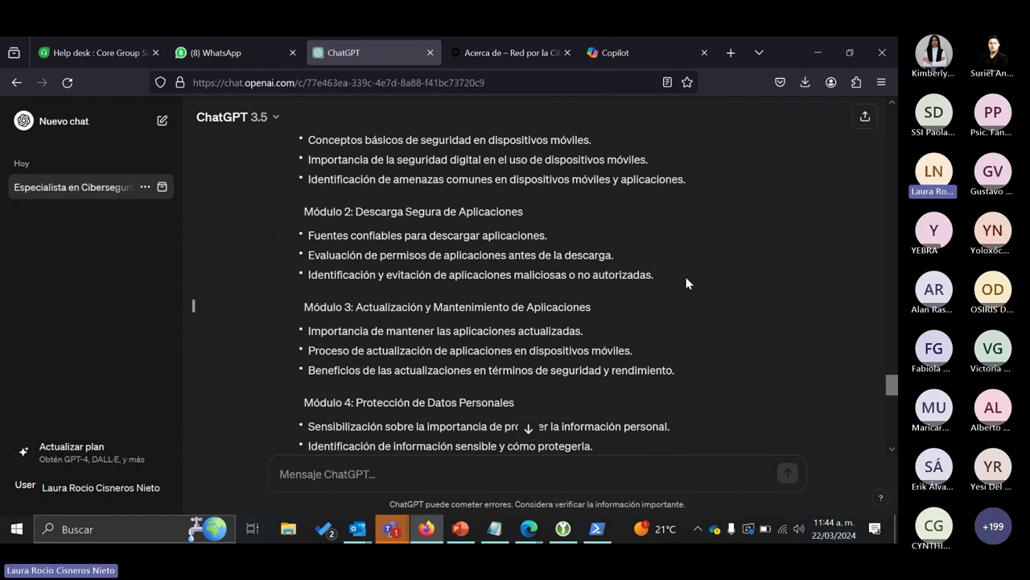
scroll(687, 282, down, 2)
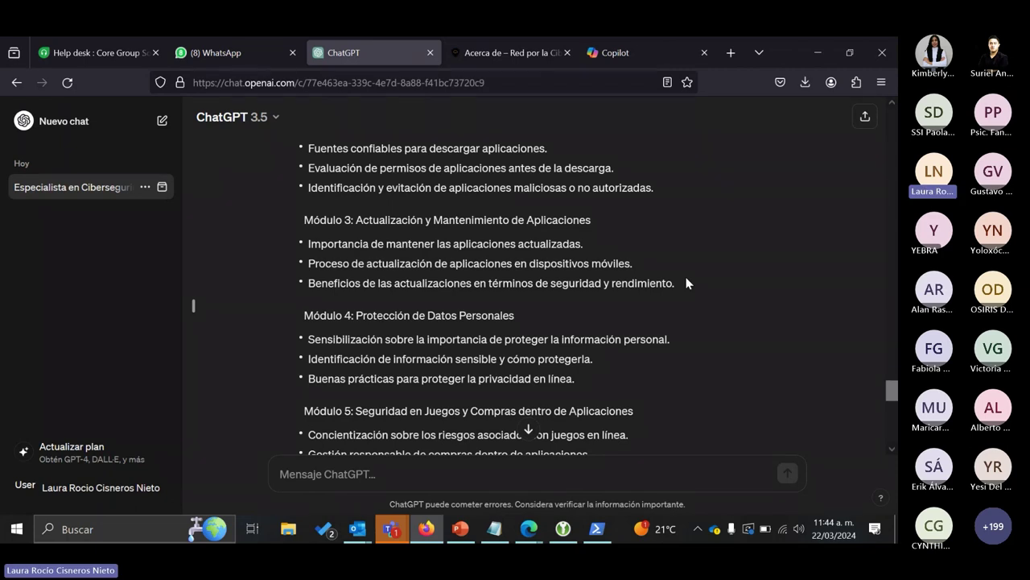
scroll(686, 283, down, 2)
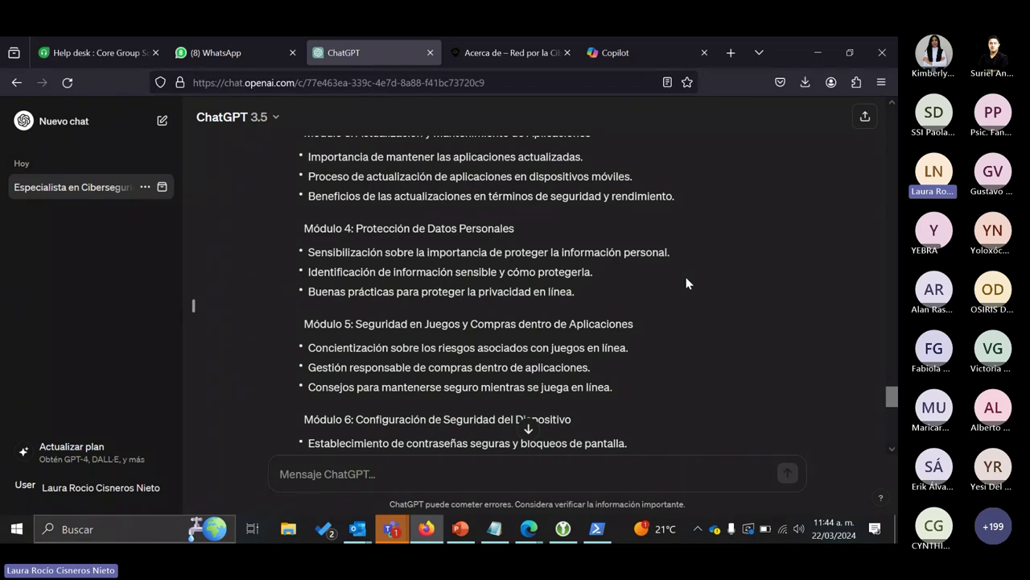
scroll(686, 282, down, 1)
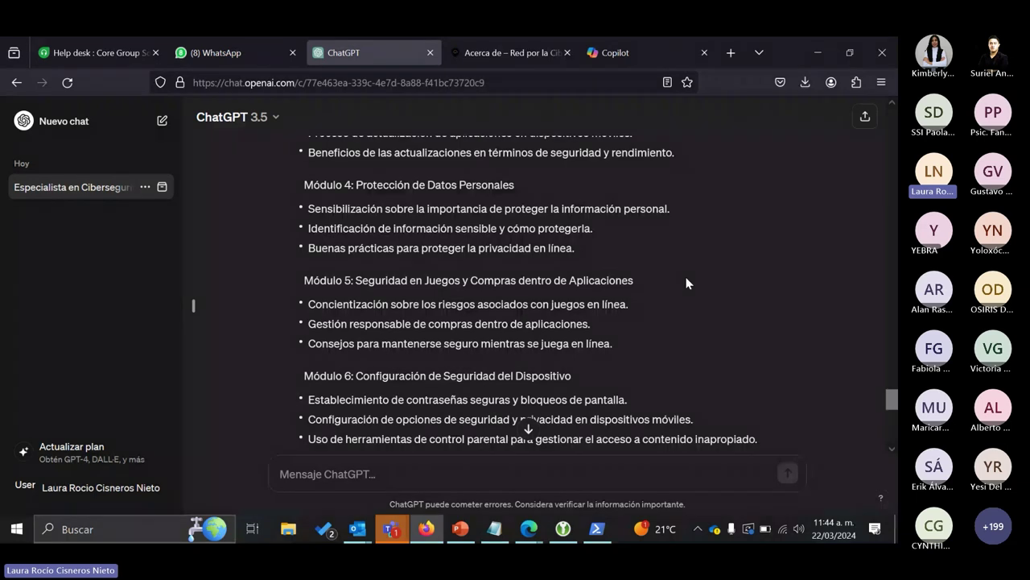
scroll(686, 283, down, 1)
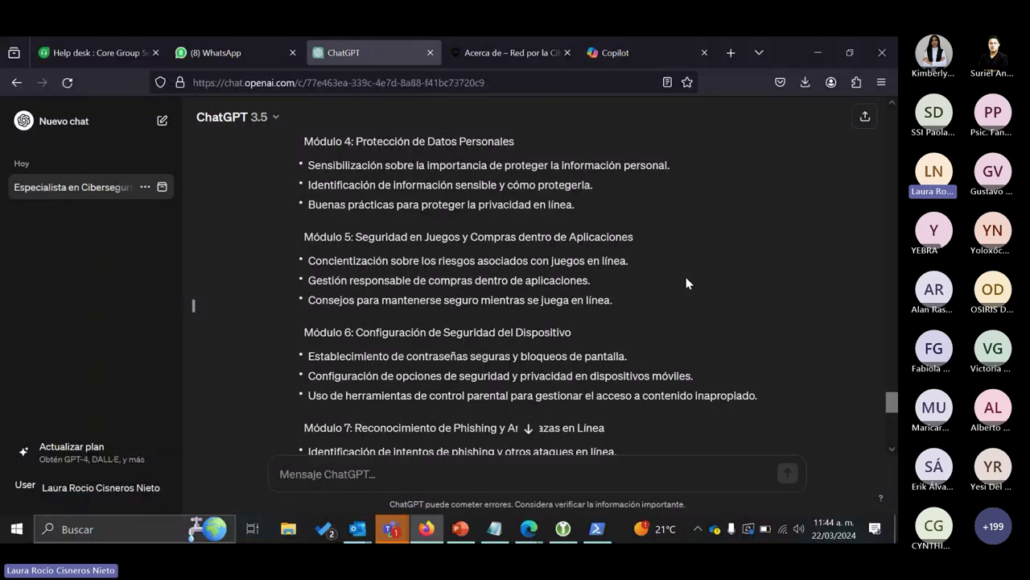
scroll(687, 282, down, 3)
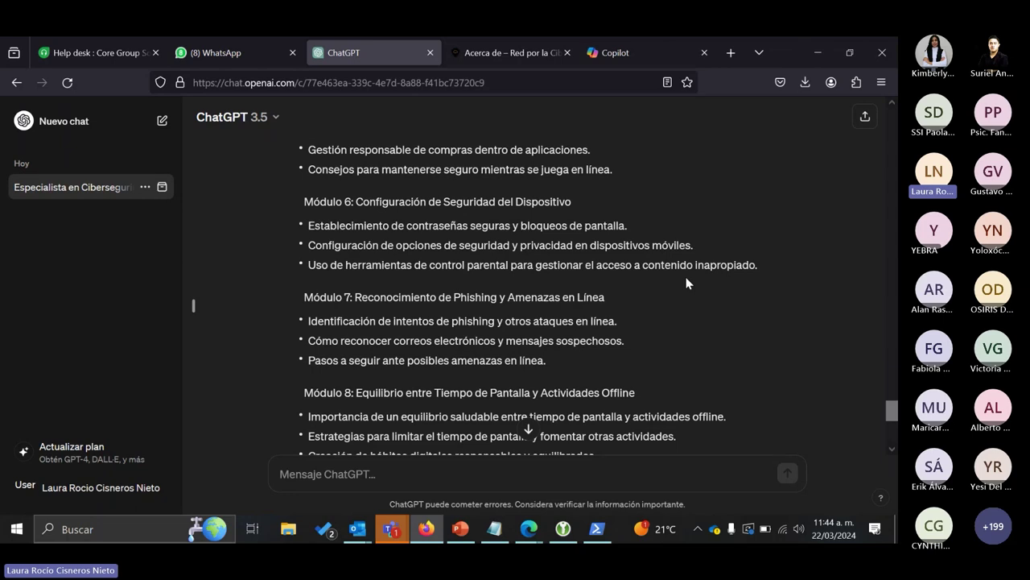
scroll(686, 282, down, 2)
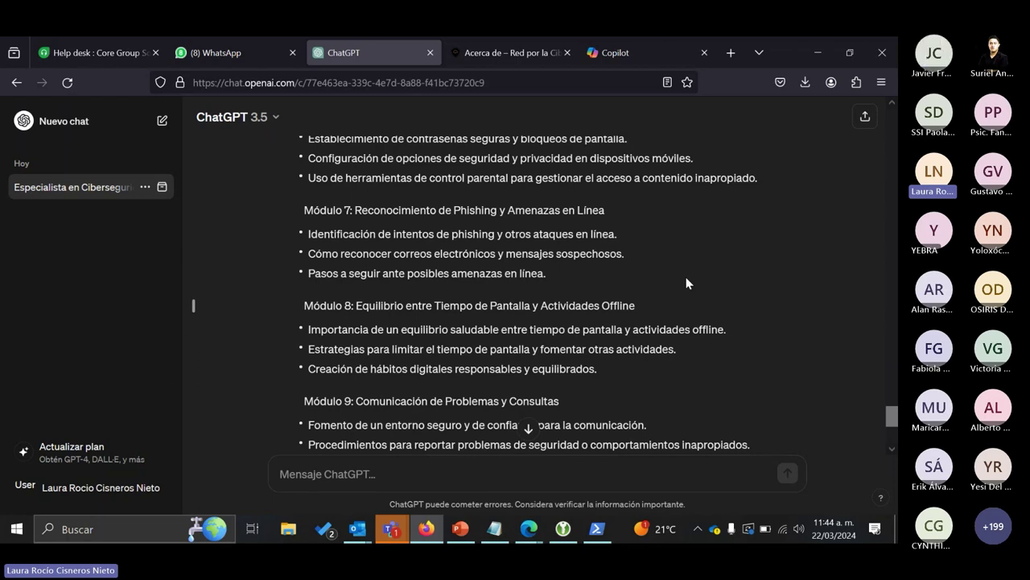
scroll(687, 282, down, 1)
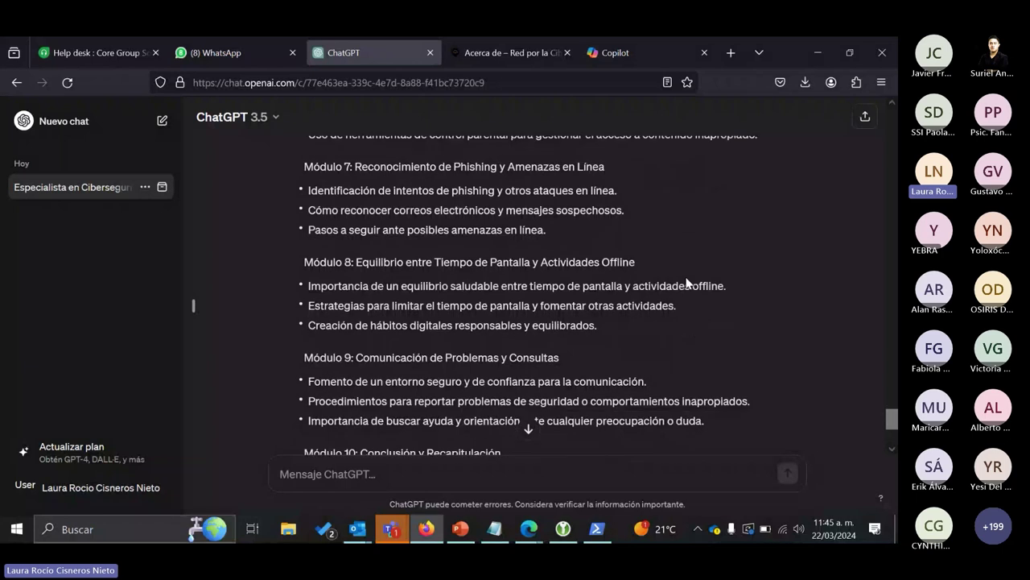
scroll(686, 283, down, 2)
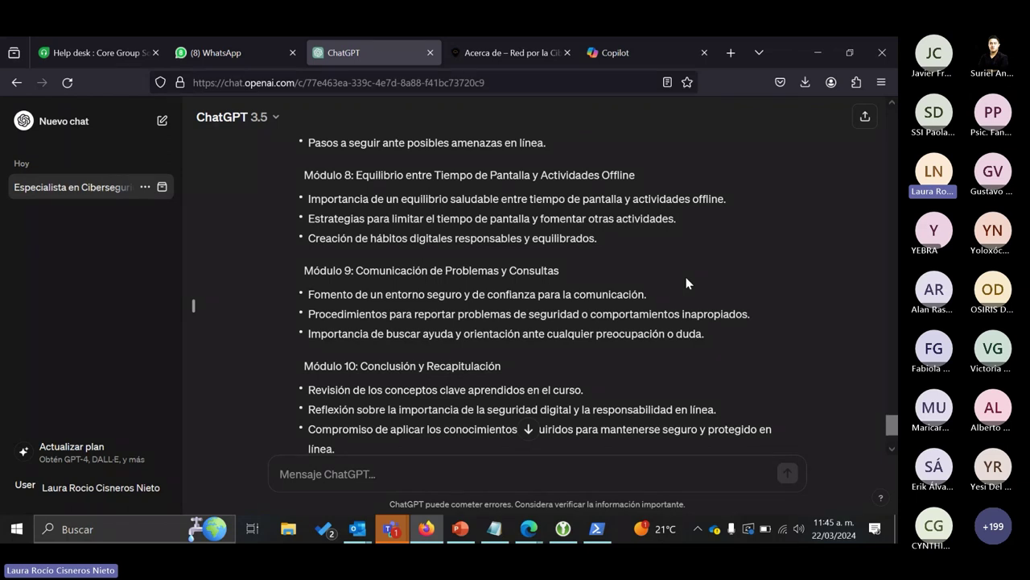
scroll(686, 283, down, 1)
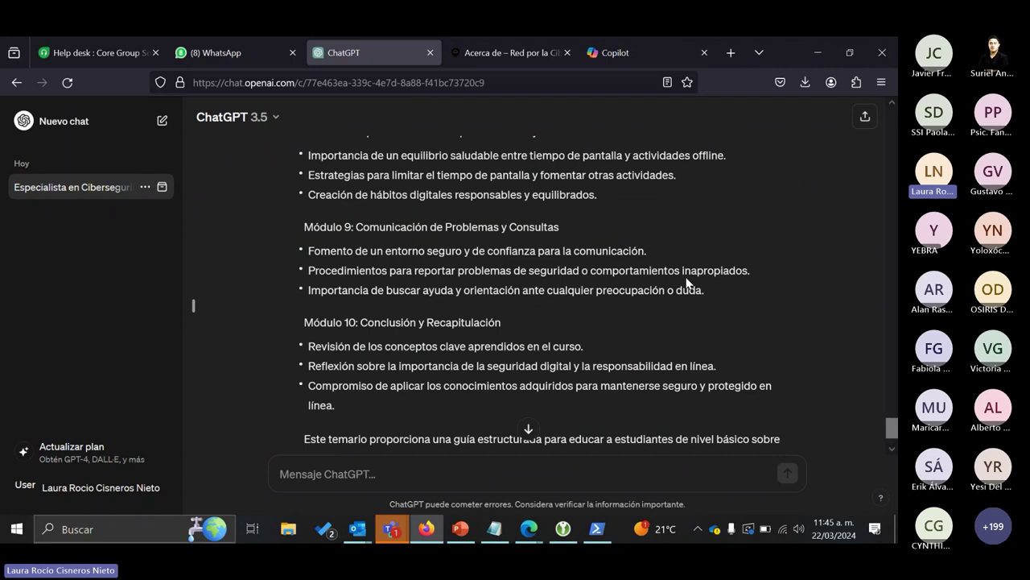
scroll(686, 283, down, 1)
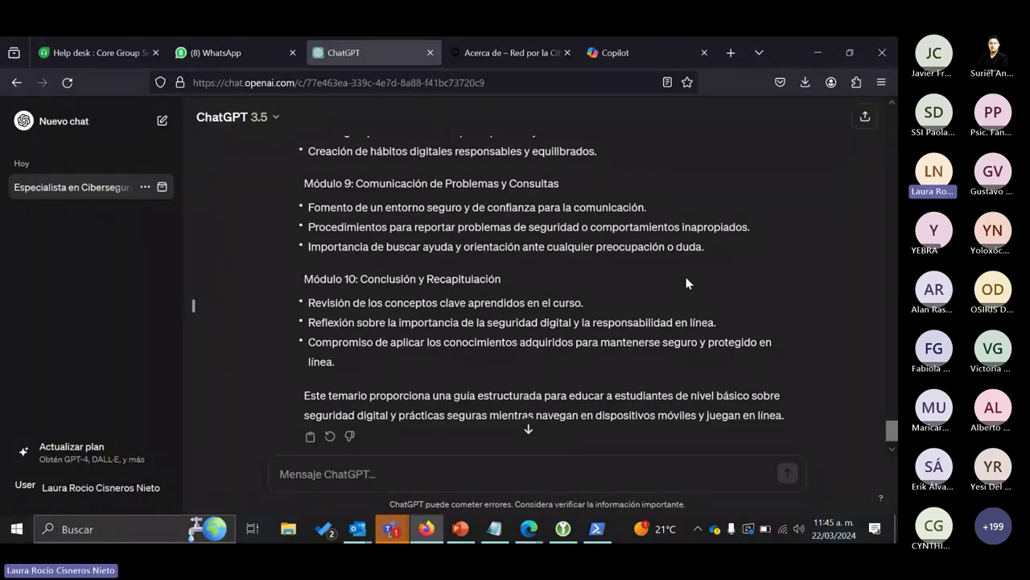
scroll(687, 282, down, 1)
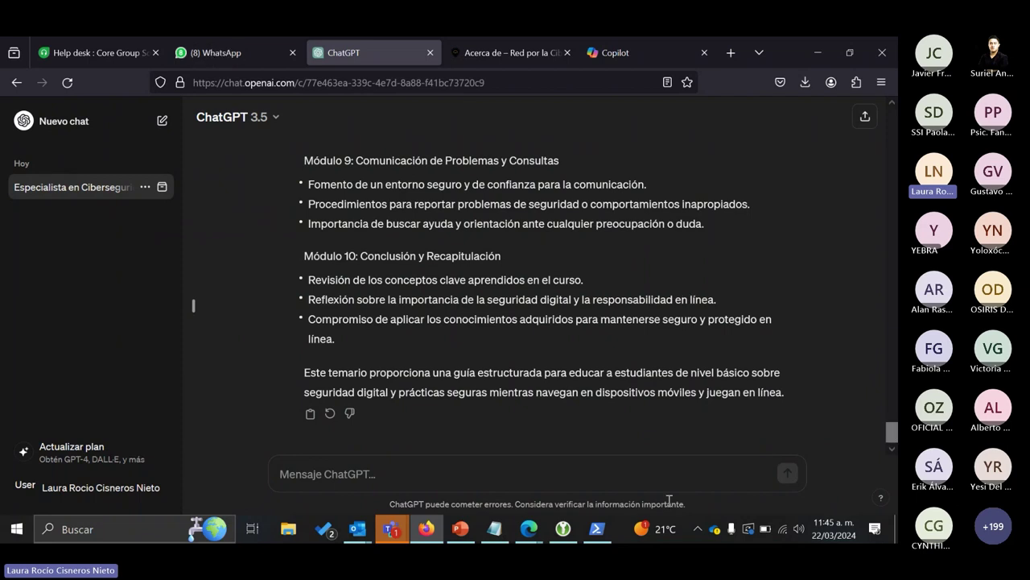
Go over the sequence of prepared prompts in the untitled Notepad note, including the full text of the long lines.
click(494, 529)
click(386, 243)
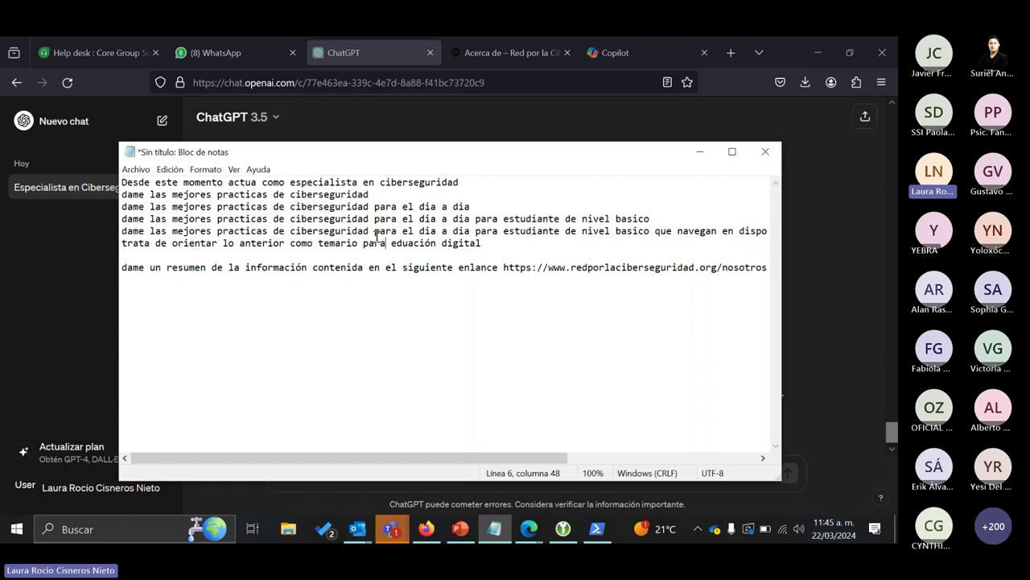
click(467, 178)
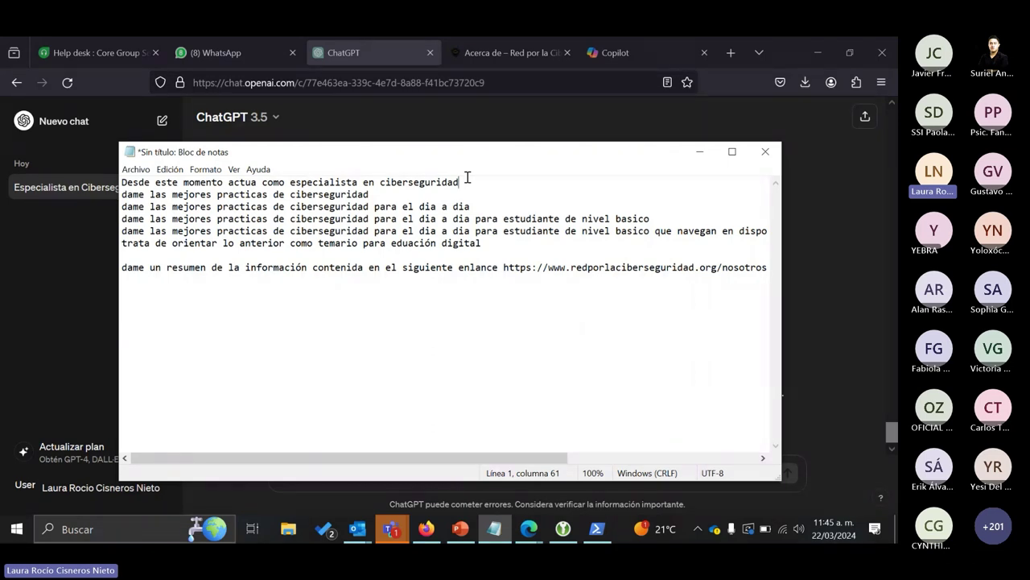
key(Down)
click(501, 210)
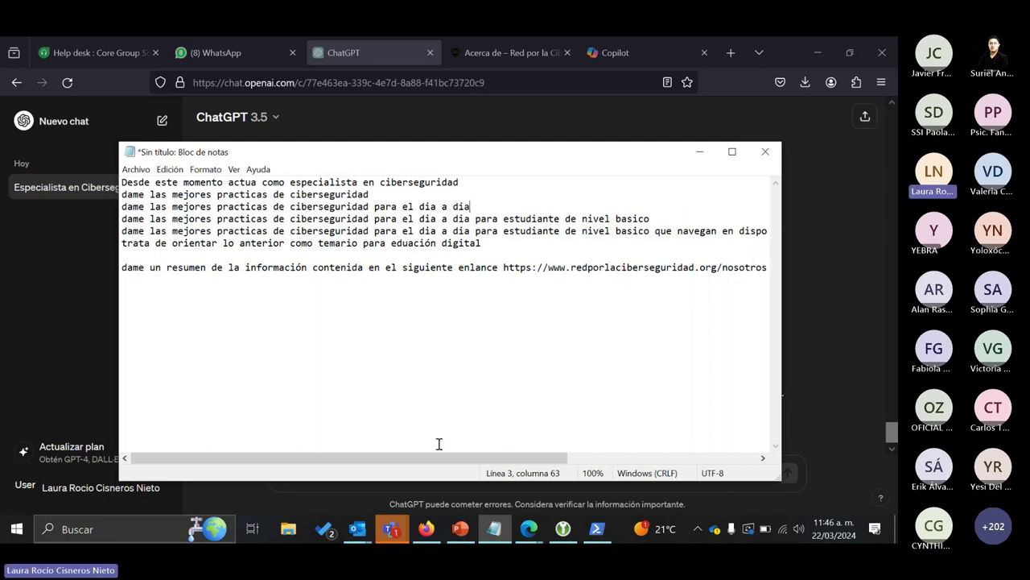
drag(423, 459, 611, 461)
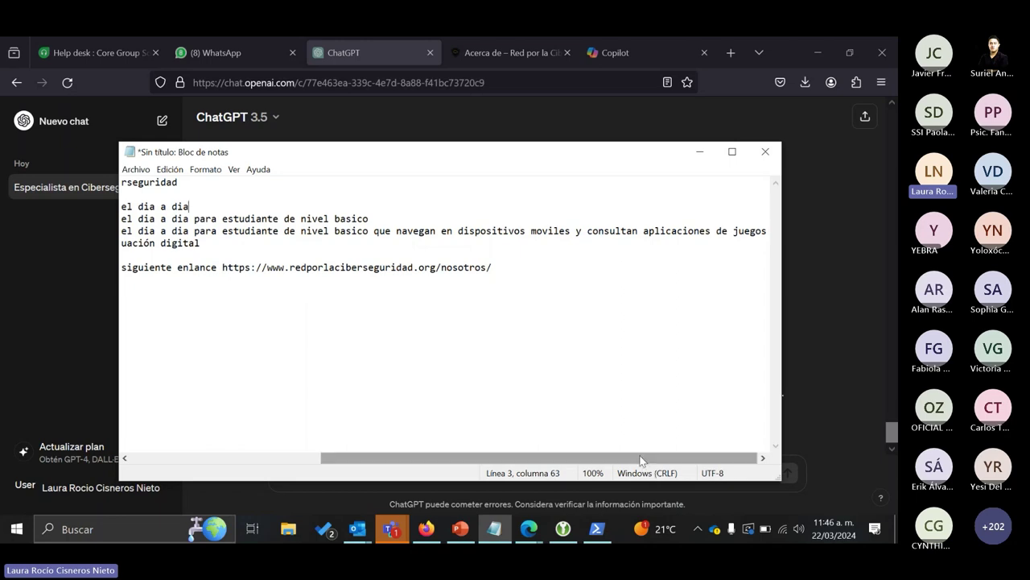
drag(560, 458, 371, 455)
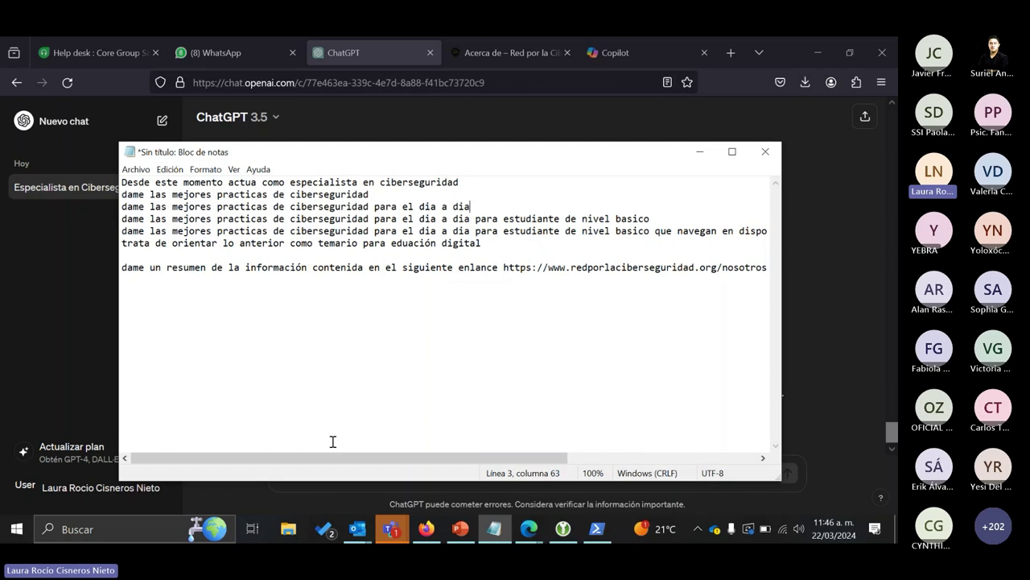
drag(123, 268, 861, 294)
key(ctrl+c)
click(859, 301)
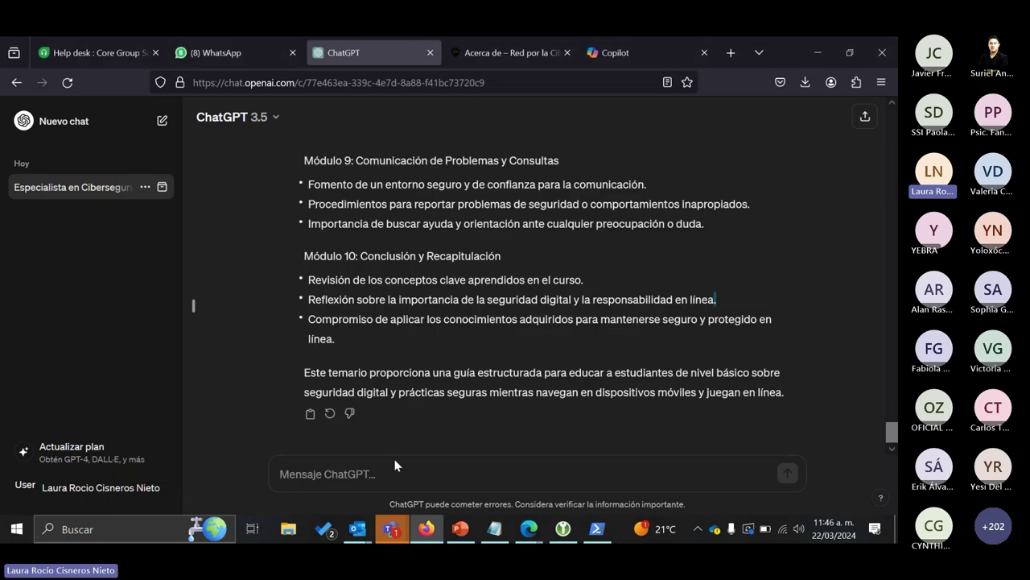
click(494, 528)
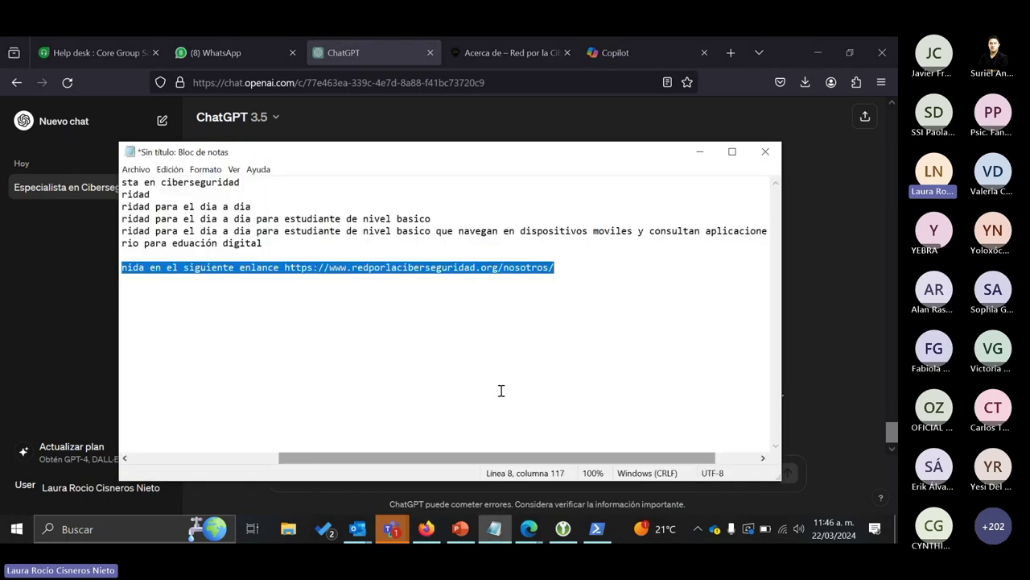
click(699, 151)
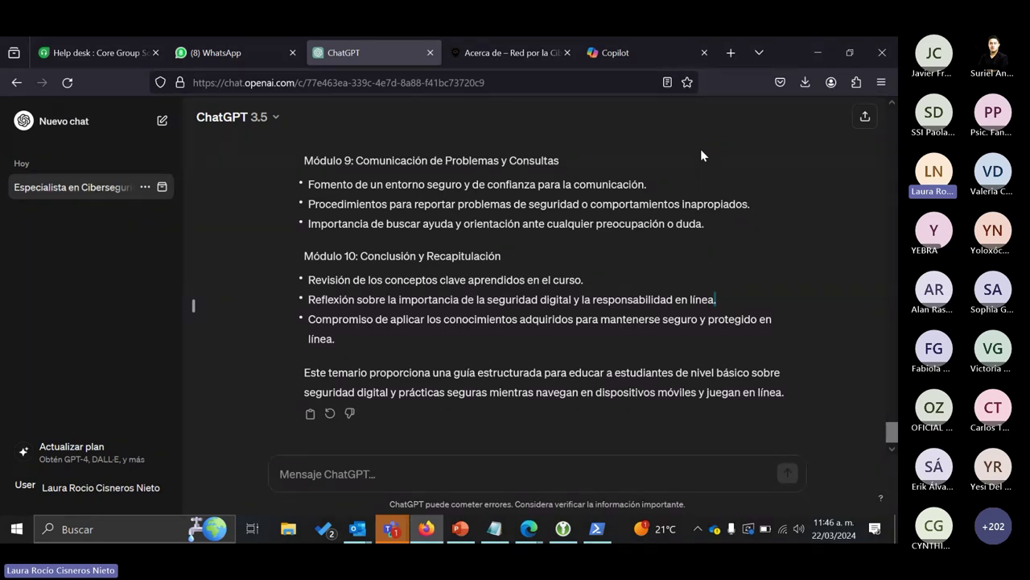
click(160, 121)
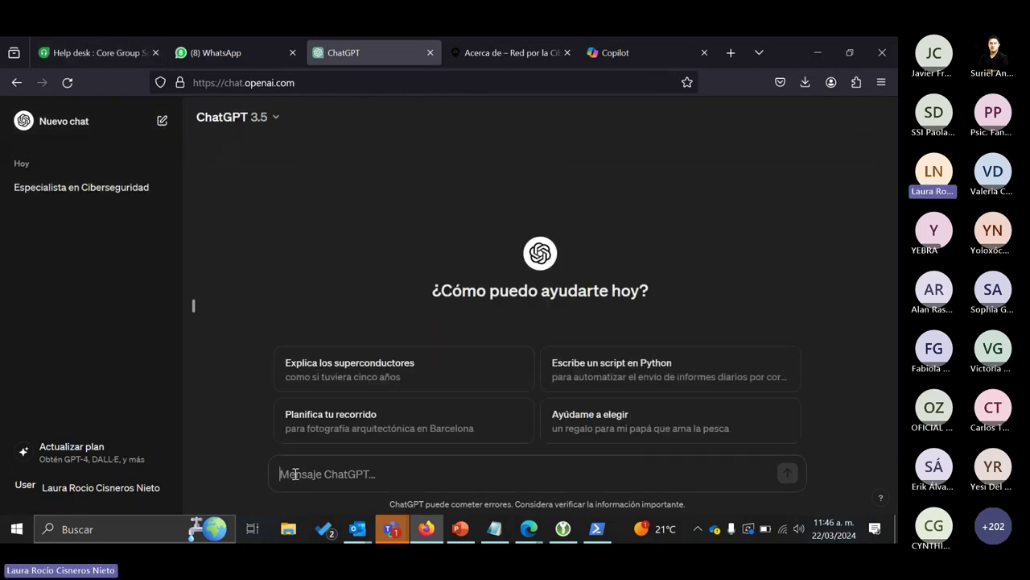
key(ctrl+v)
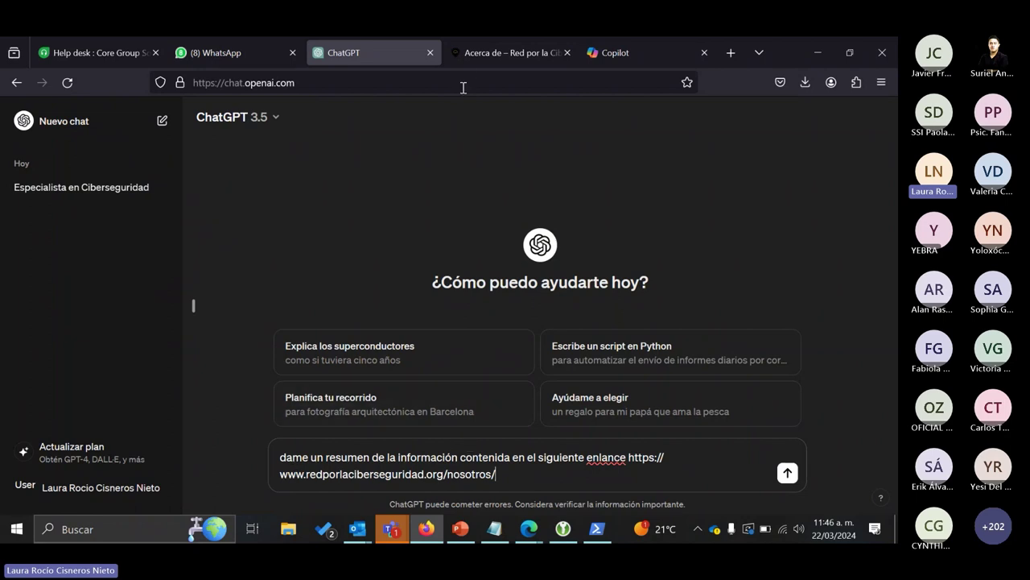
Check the linked Red por la Ciberseguridad "Sobre Nosotros" page, return to ChatGPT and send the summary request.
click(466, 61)
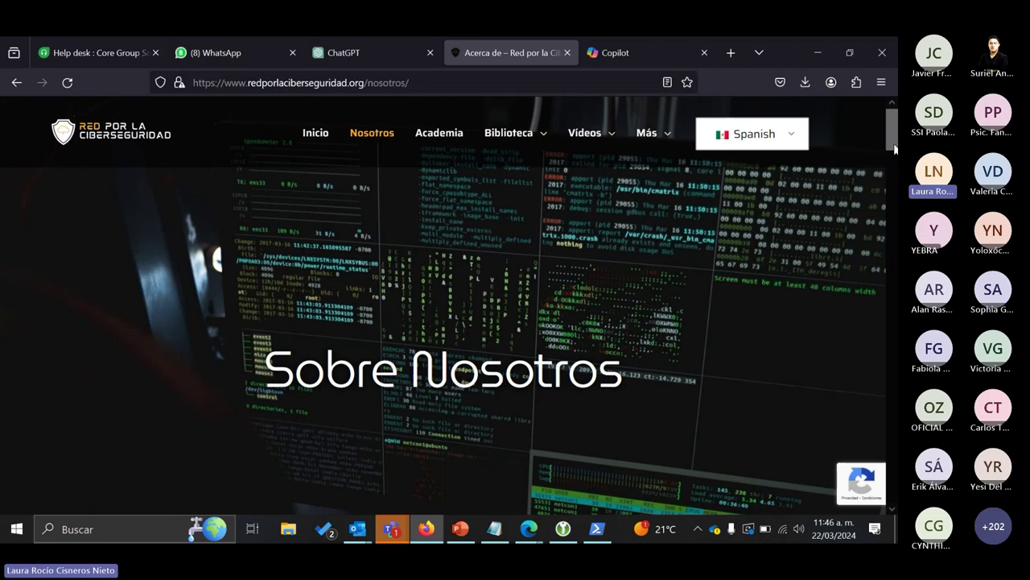
mouse_move(891, 140)
mouse_down()
mouse_move(867, 362)
mouse_move(878, 429)
mouse_move(890, 345)
mouse_move(890, 129)
mouse_up()
double_click(775, 58)
click(391, 68)
click(840, 67)
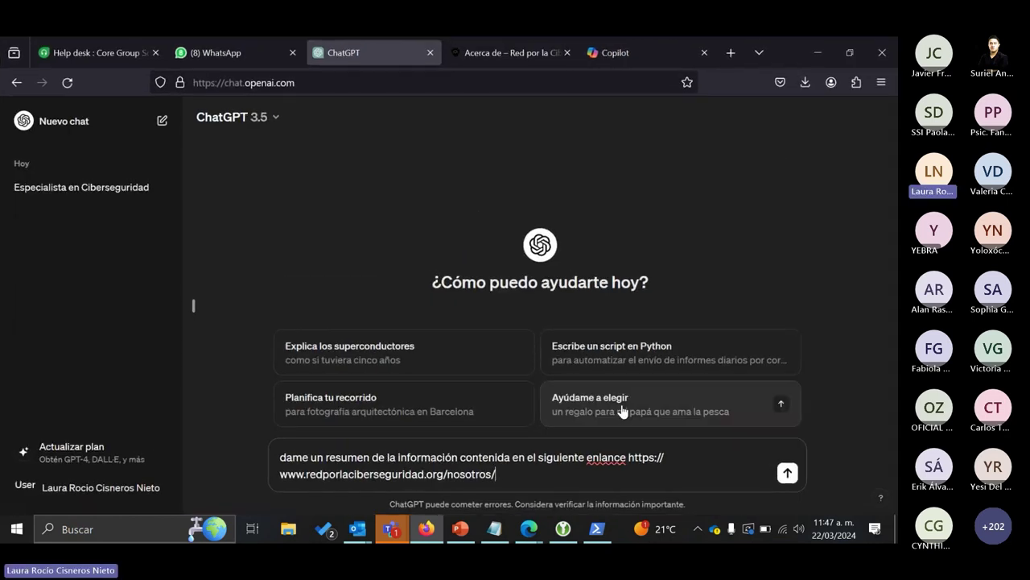
click(786, 474)
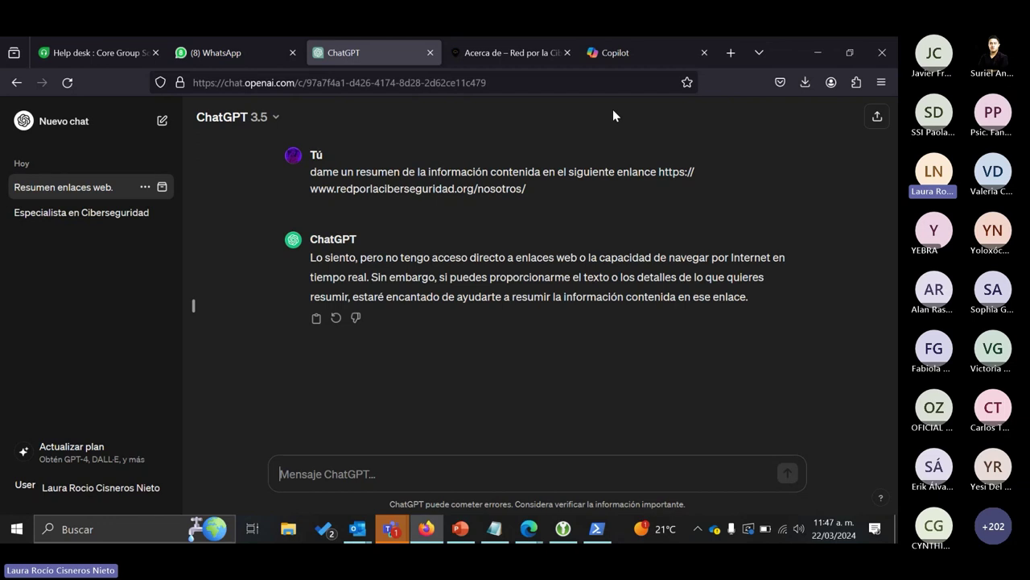
Copy the prompt "Describe con un ejemplo cómo funciona un ataque de “man in the middle”" from PowerPoint slide 22 and send it in a new ChatGPT chat.
click(462, 528)
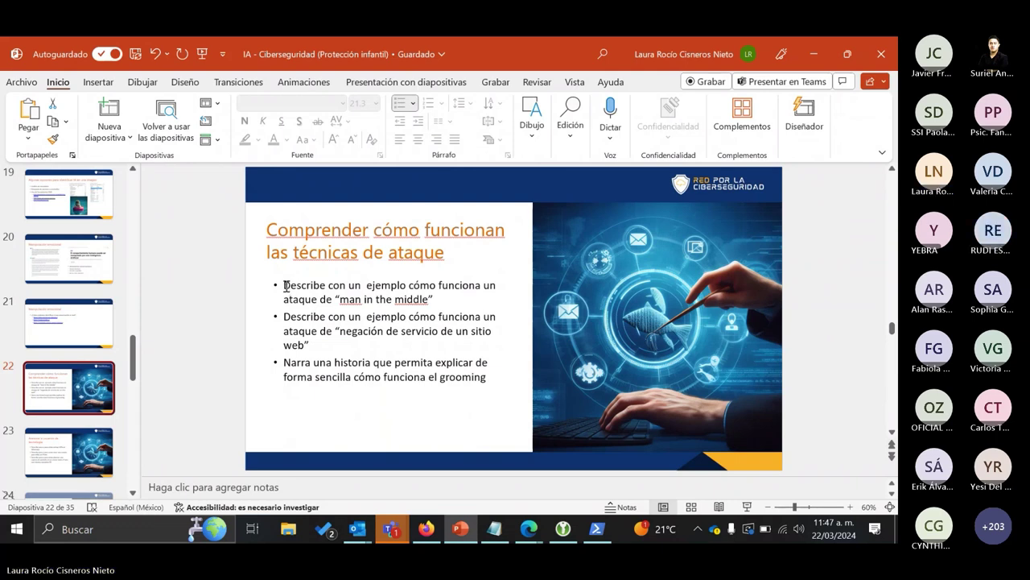
drag(290, 284, 439, 299)
key(ctrl+c)
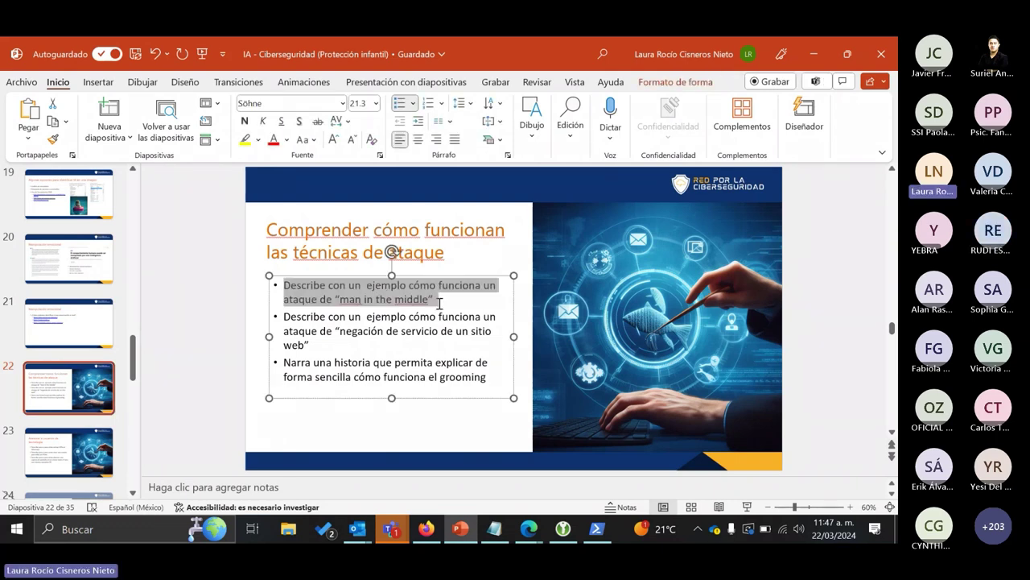
click(801, 52)
click(162, 120)
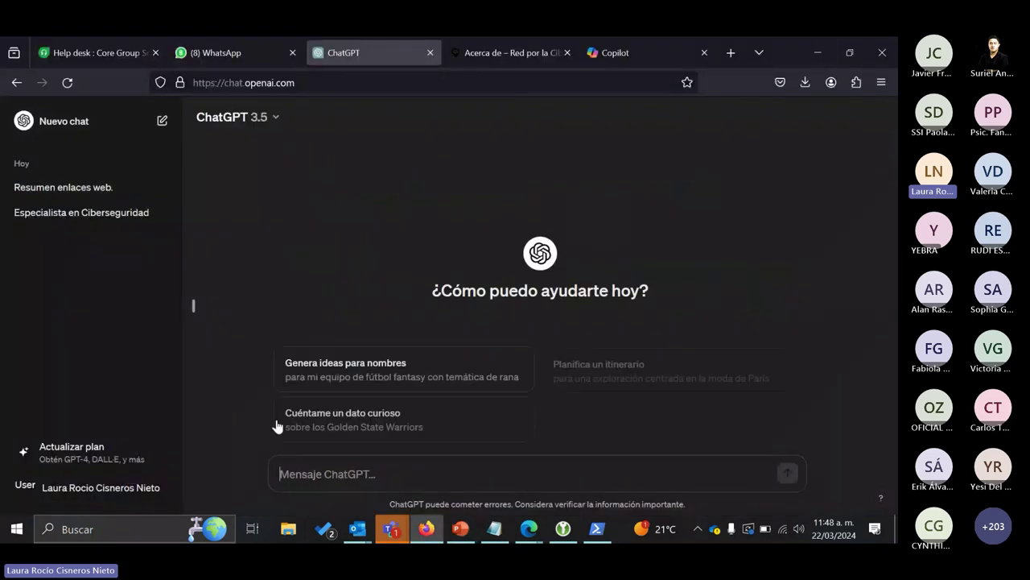
key(ctrl+v)
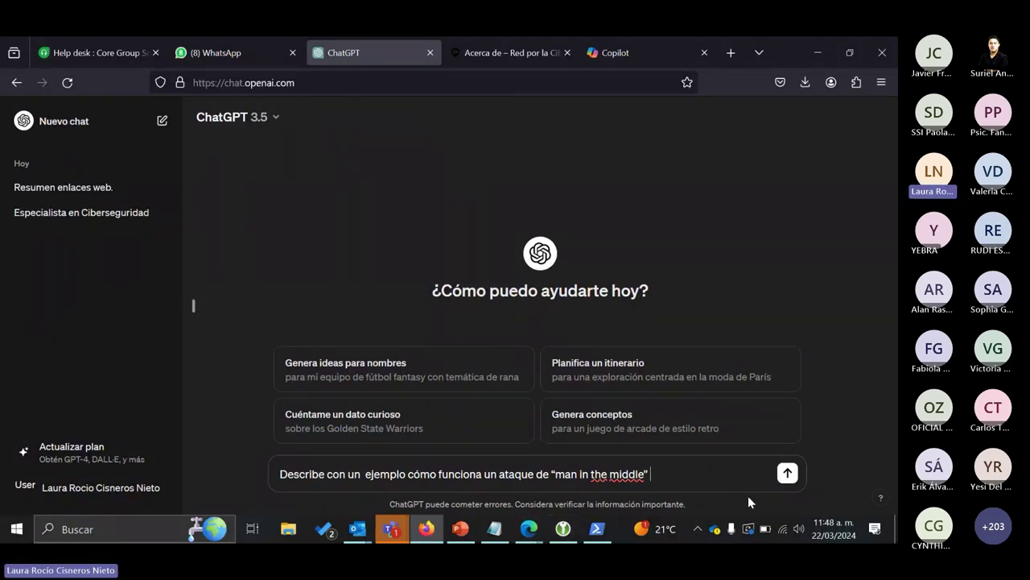
click(787, 475)
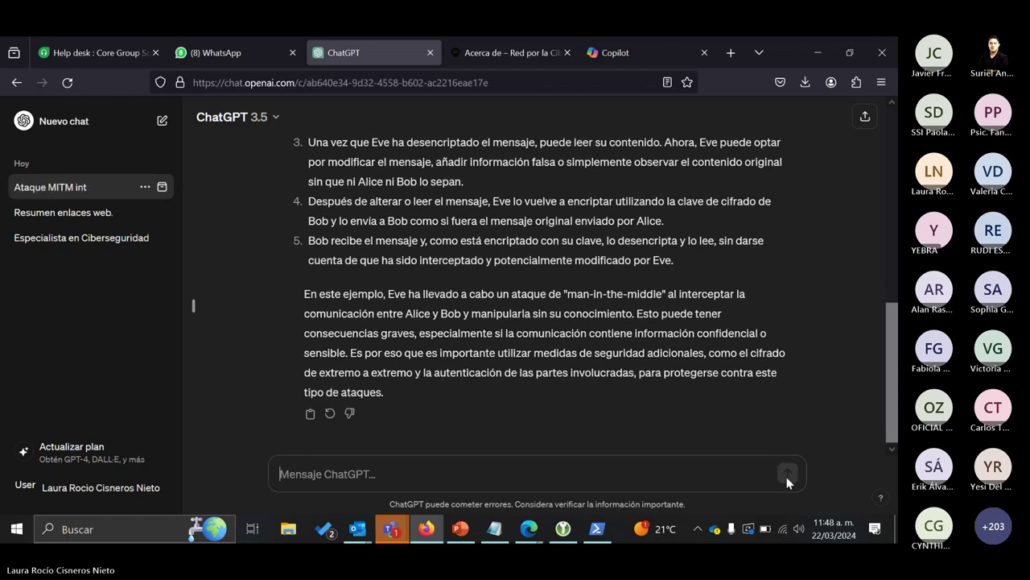
Read ChatGPT's man-in-the-middle attack example from the introduction through its numbered steps.
scroll(711, 366, up, 1)
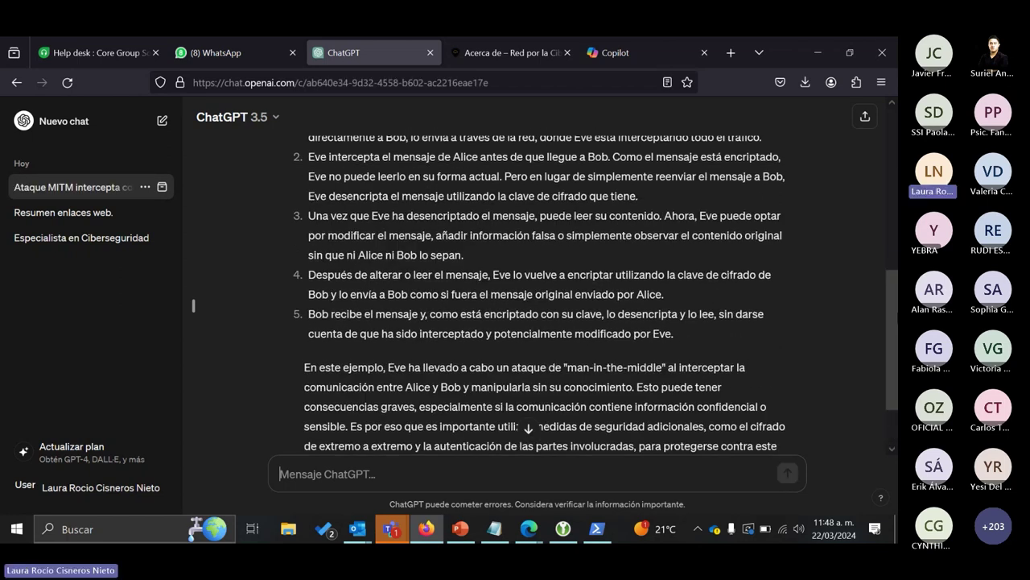
scroll(898, 169, up, 7)
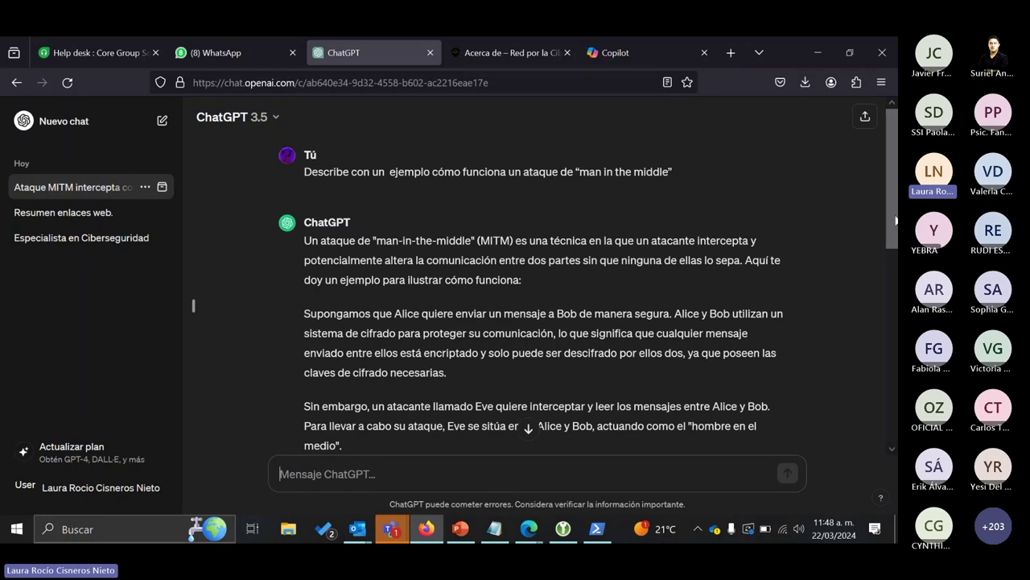
scroll(890, 239, down, 1)
drag(890, 234, 887, 278)
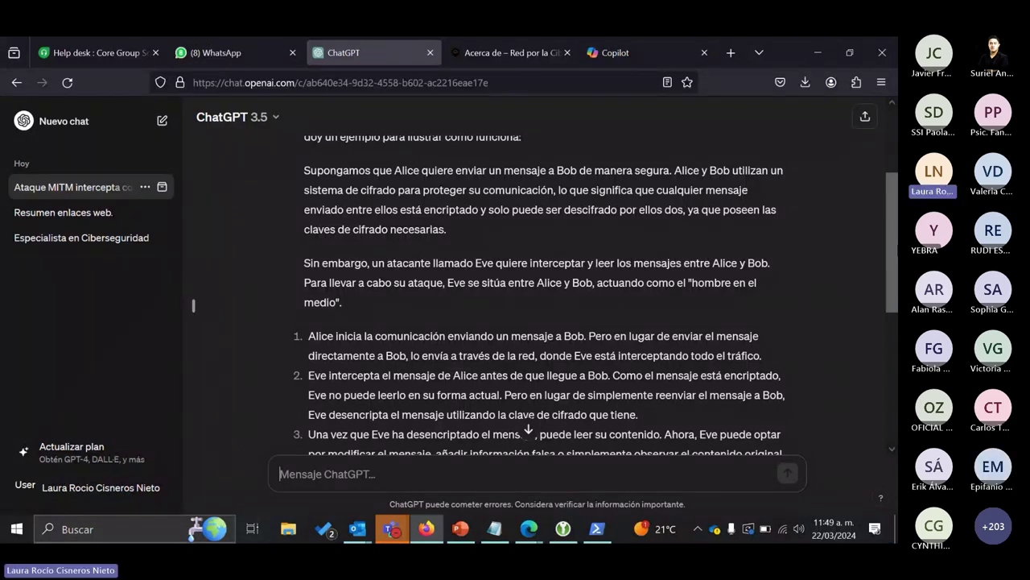
drag(892, 232, 894, 311)
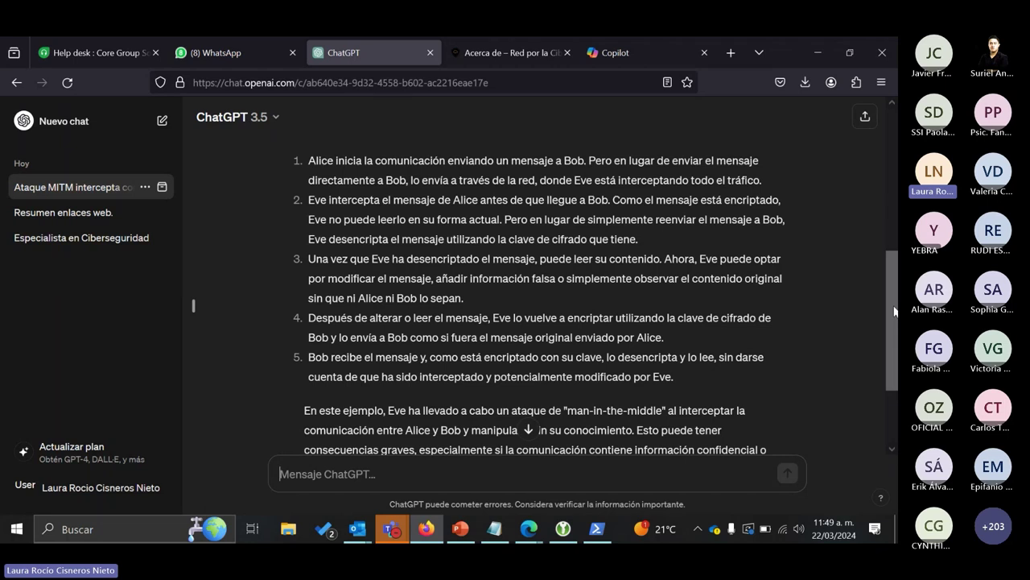
Read the rest of the man-in-the-middle example, including the closing paragraph on consequences and protective measures.
drag(893, 310, 885, 337)
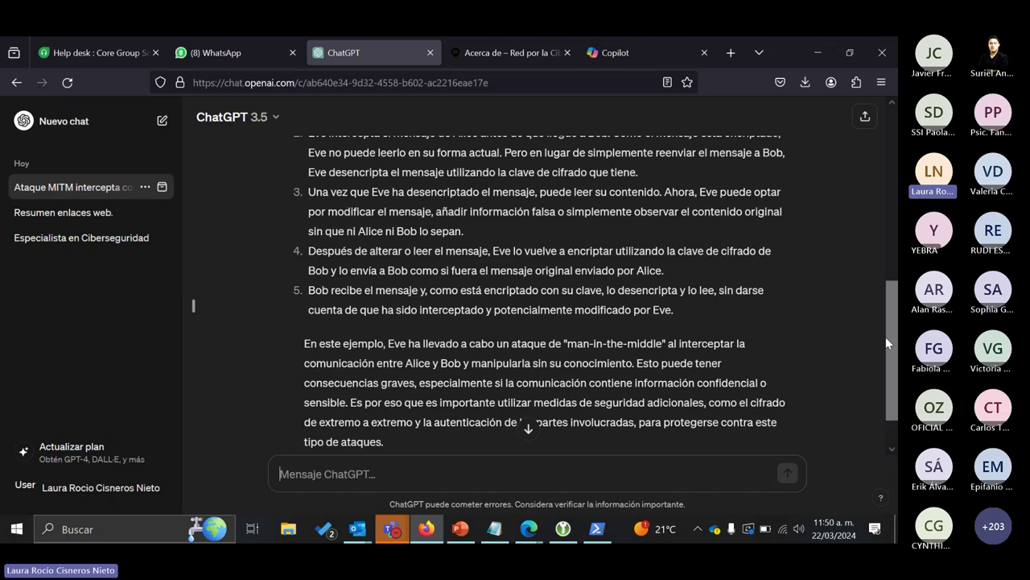
drag(885, 336, 805, 394)
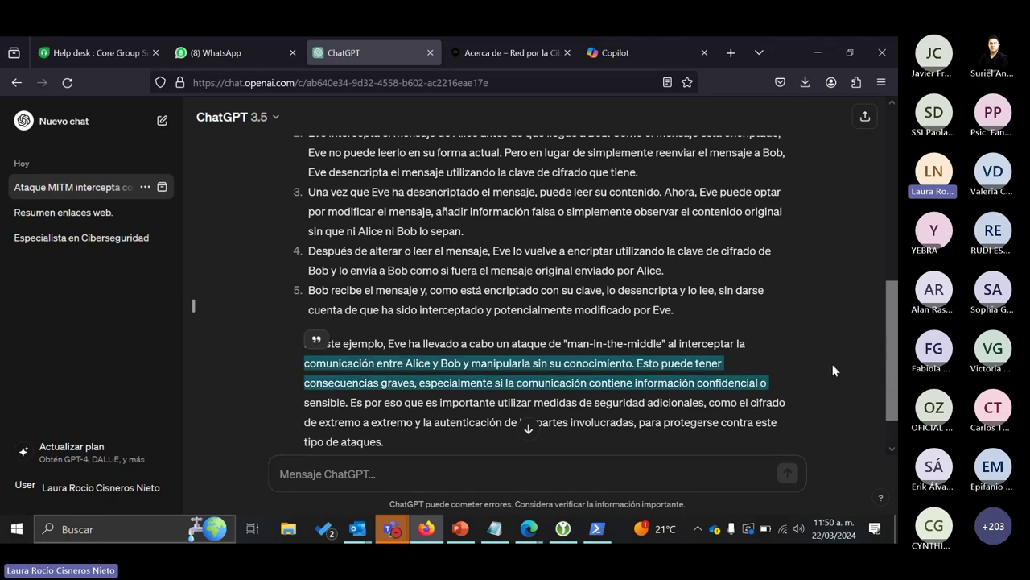
click(823, 362)
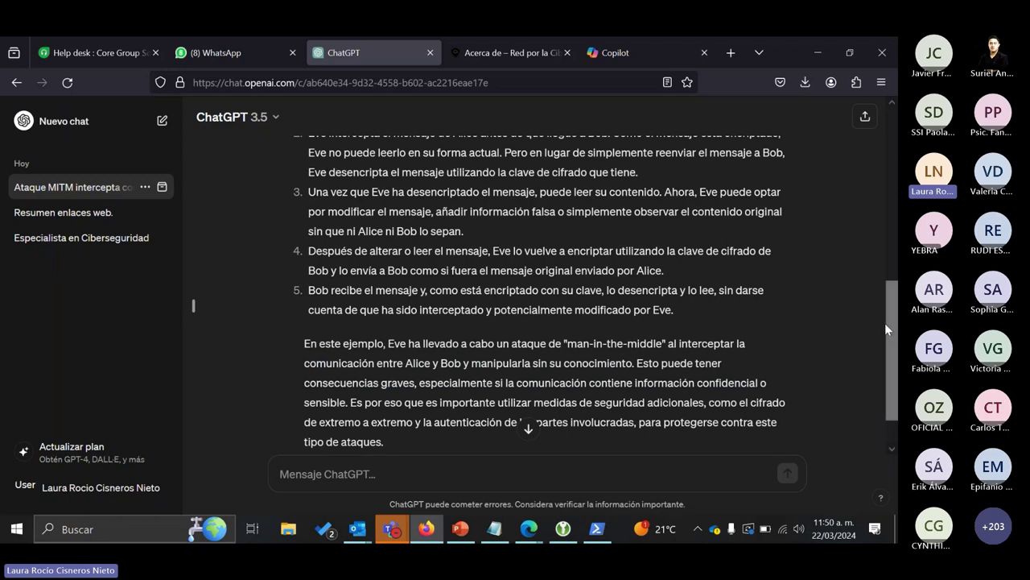
drag(892, 329, 886, 366)
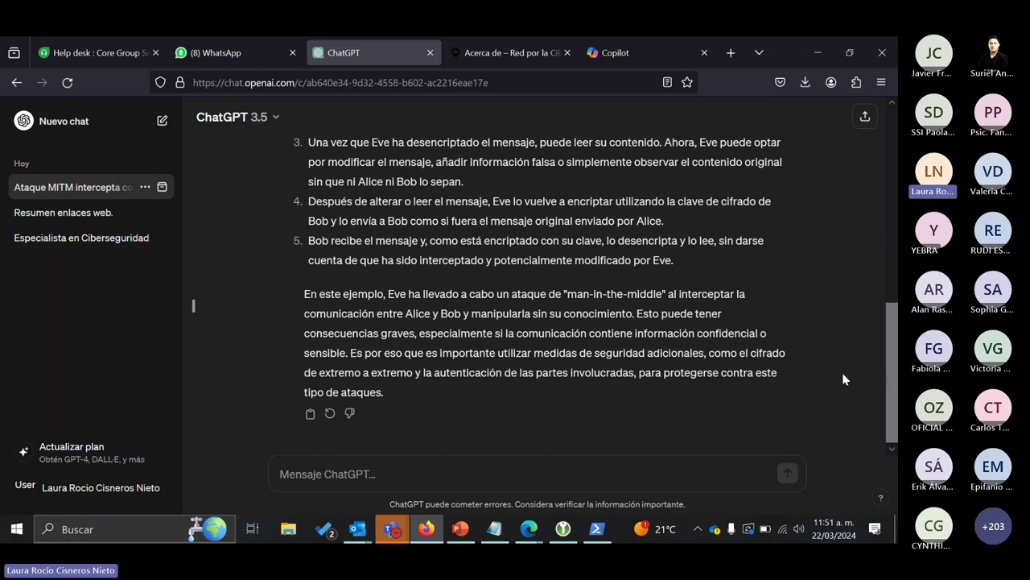
mouse_move(894, 385)
mouse_down()
mouse_move(891, 355)
mouse_move(889, 388)
mouse_up()
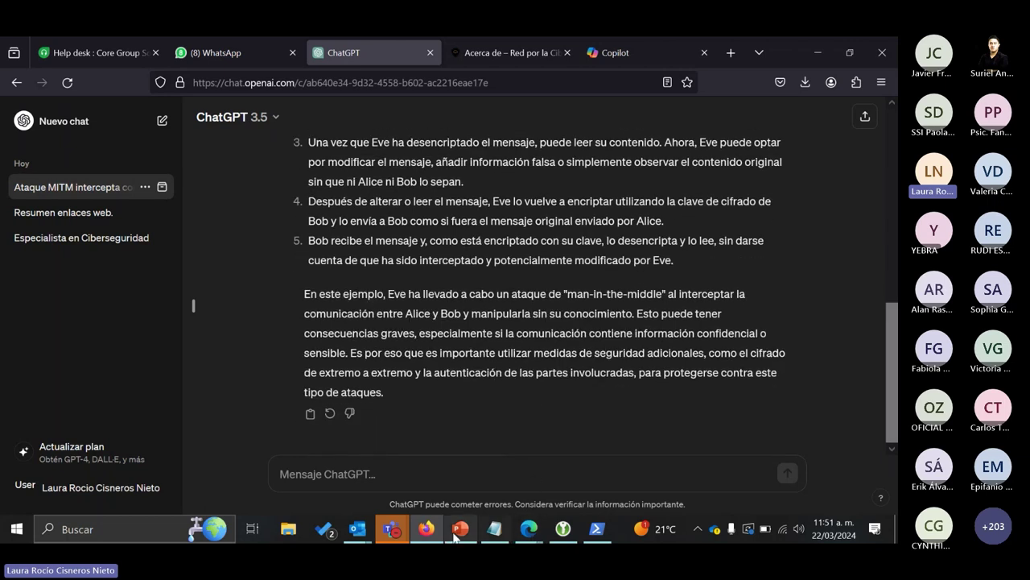
Send PowerPoint slide 22's prompt “Describe con un ejemplo cómo funciona un ataque de “negación de servicio de un sitio web”” in a new ChatGPT chat.
mouse_move(456, 538)
click(465, 479)
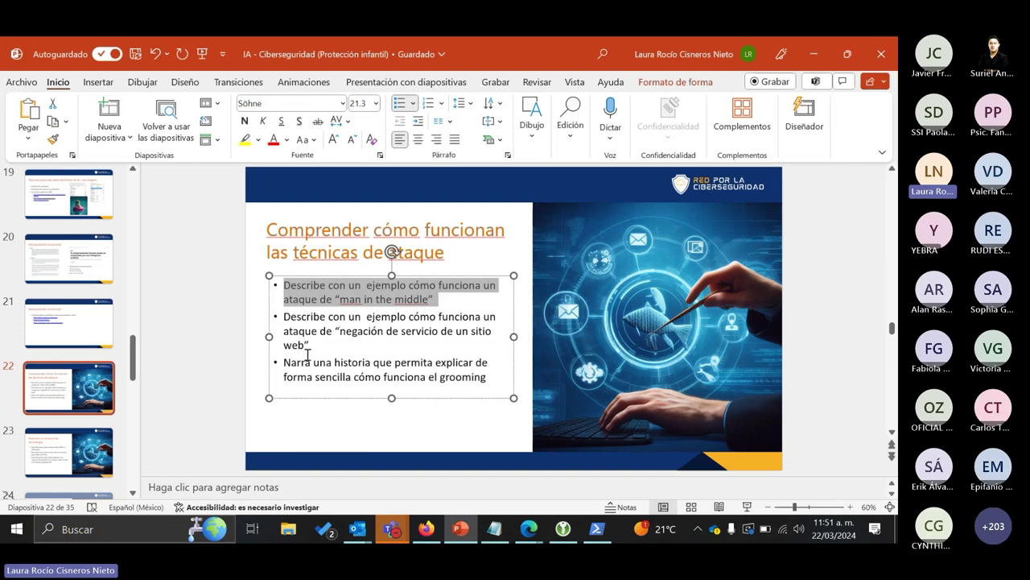
drag(314, 347, 285, 317)
key(ctrl+c)
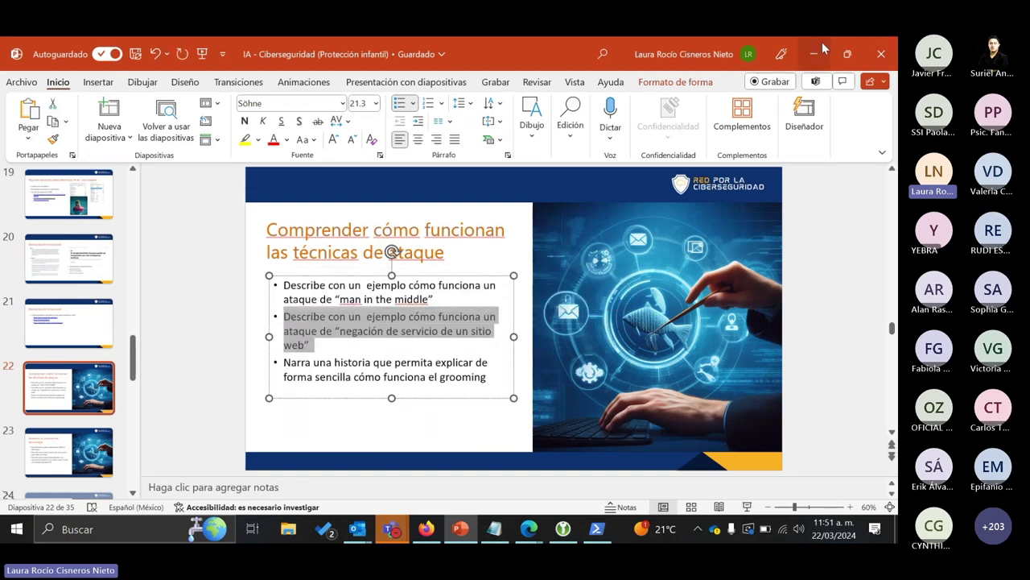
click(822, 48)
click(65, 121)
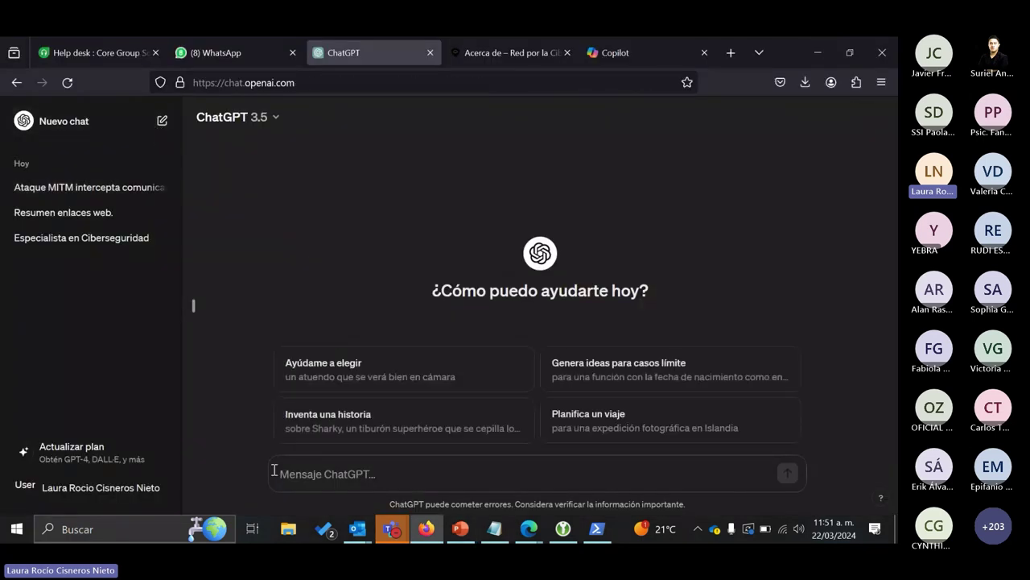
key(ctrl+v)
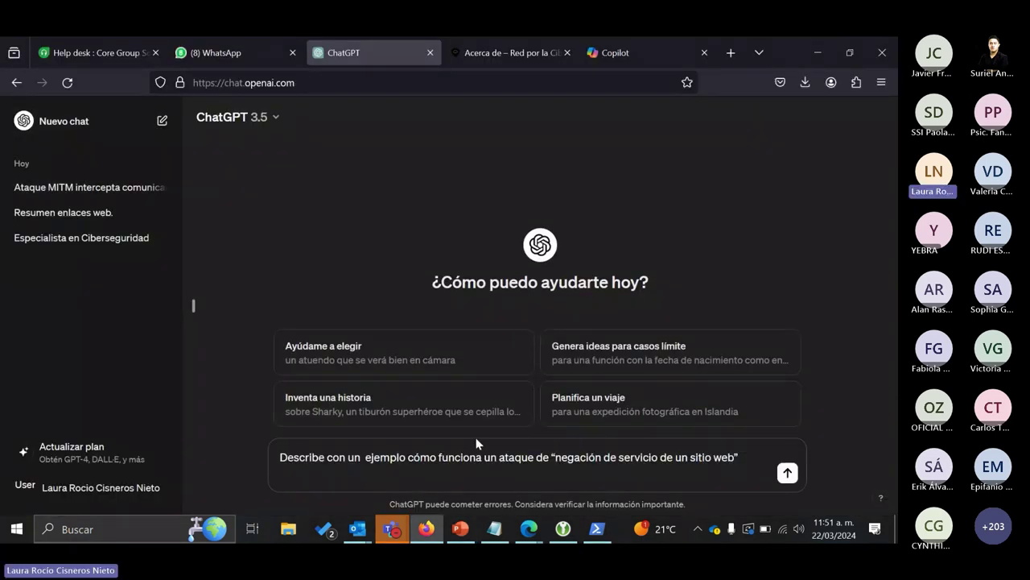
key(BackSpace)
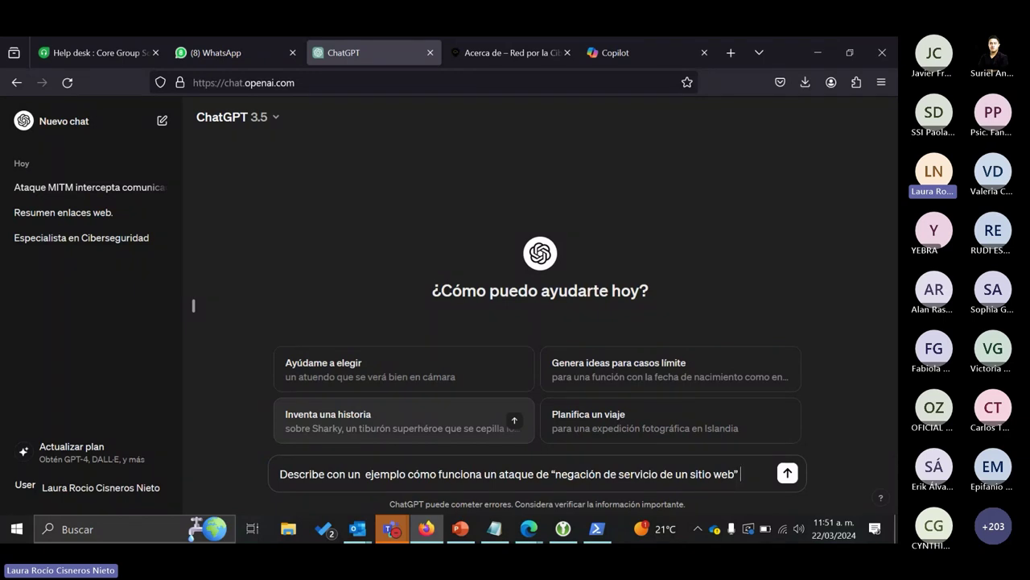
key(Return)
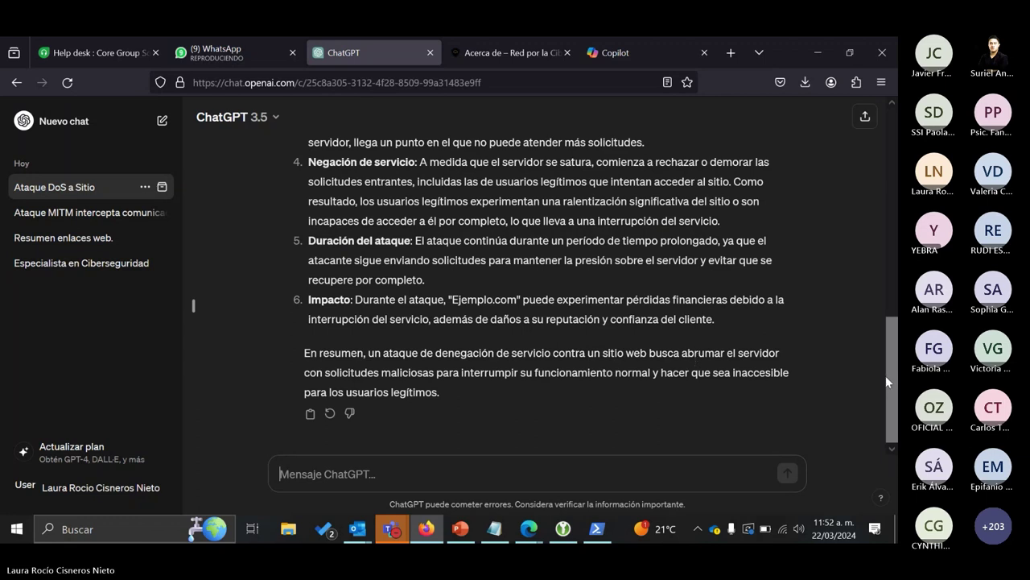
scroll(892, 322, up, 1)
drag(894, 309, 863, 361)
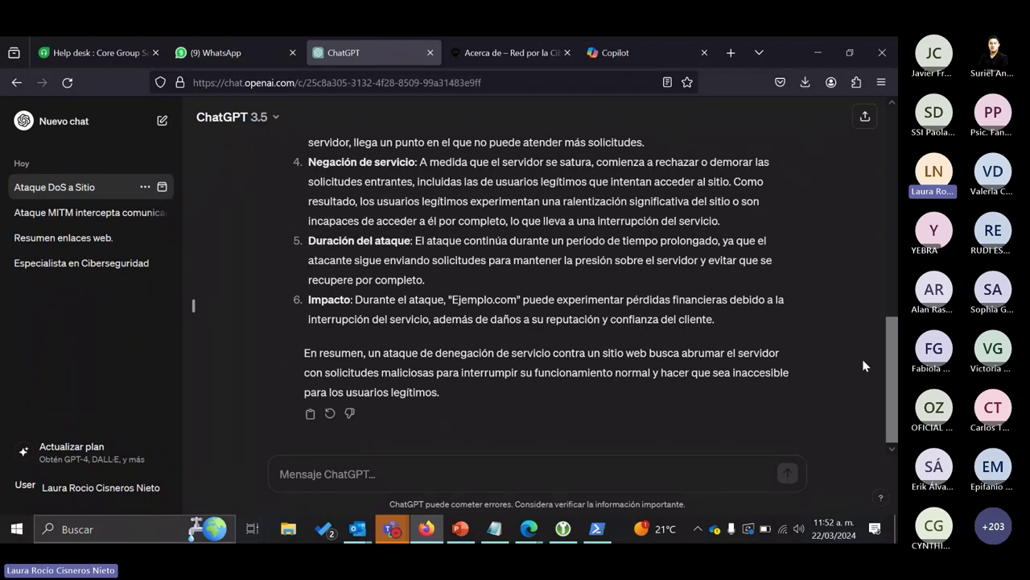
Copy the prompt “Narra una historia que permita explicar de forma sencilla cómo funciona el grooming” from PowerPoint slide 22 and send it in a new ChatGPT chat.
click(460, 529)
drag(286, 362, 472, 372)
key(ctrl+c)
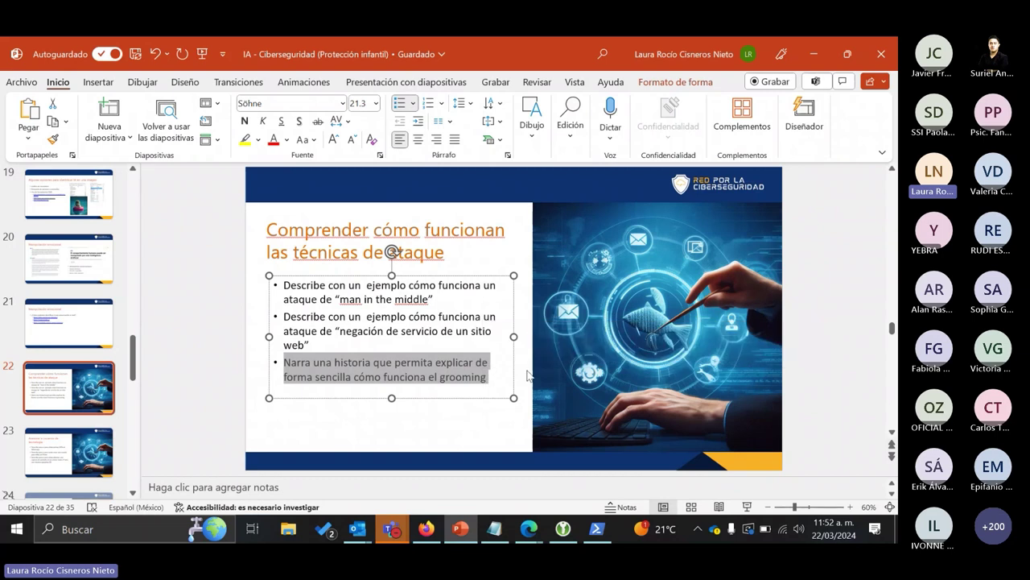
click(825, 46)
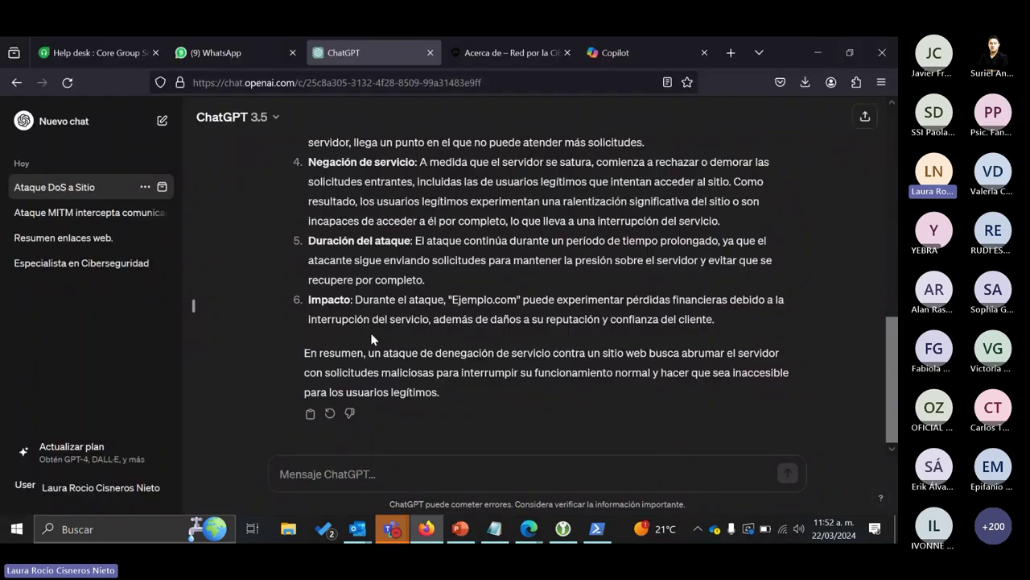
click(160, 122)
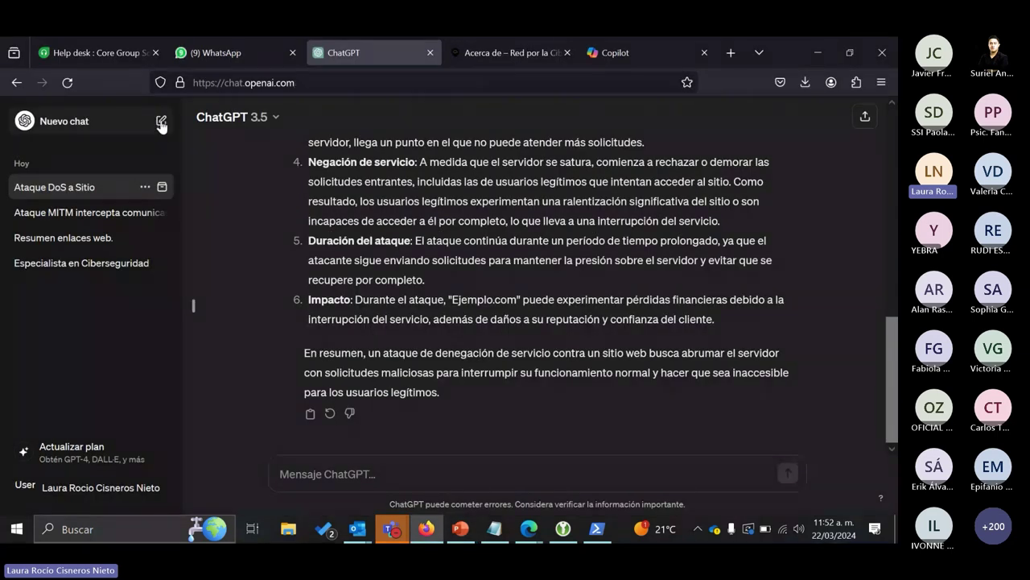
key(ctrl+v)
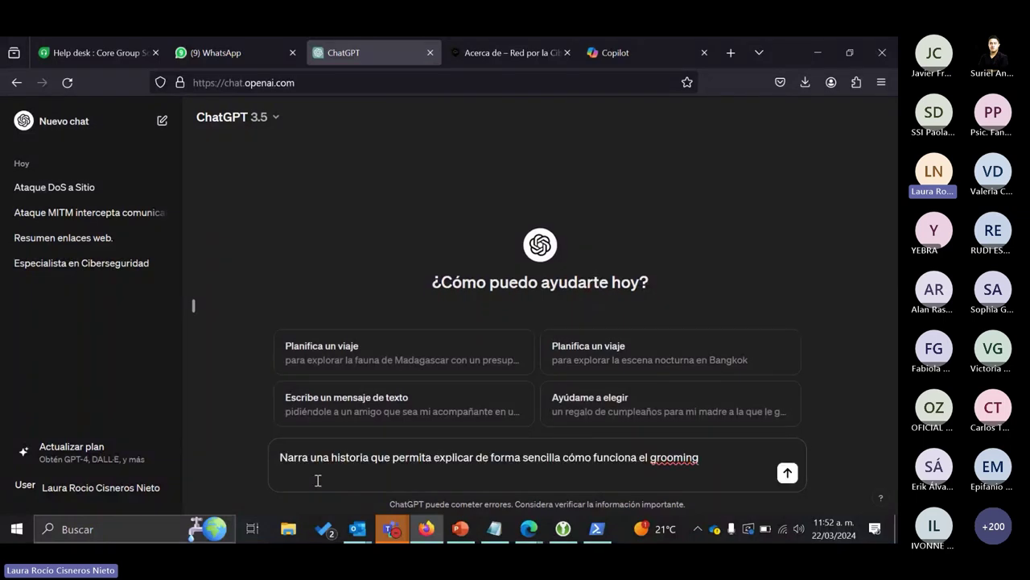
key(Return)
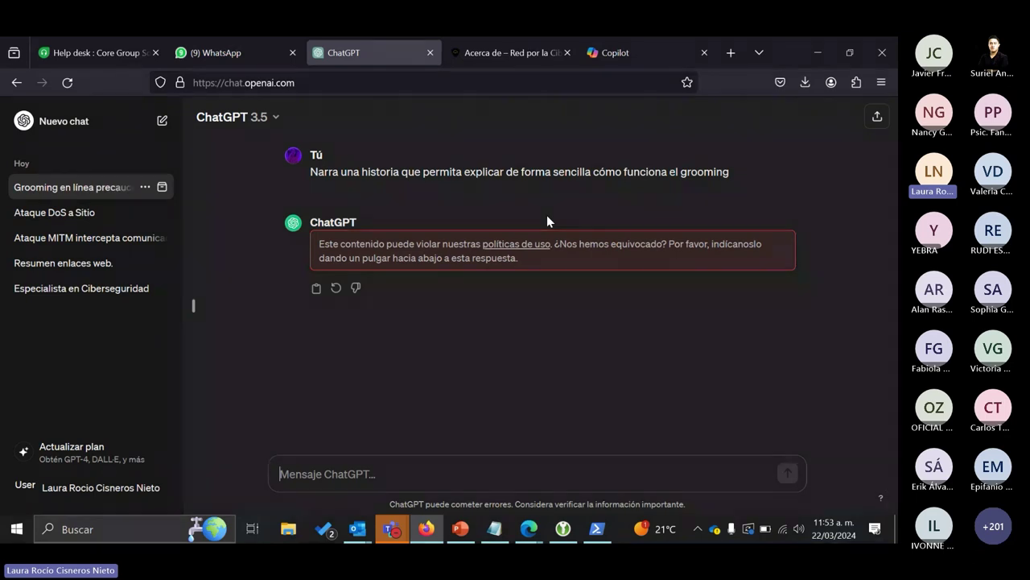
Rate the flagged grooming responses negatively as “I disagree with the policy” and “This didn't violate the policy”, regenerating the answer after each rating.
click(355, 289)
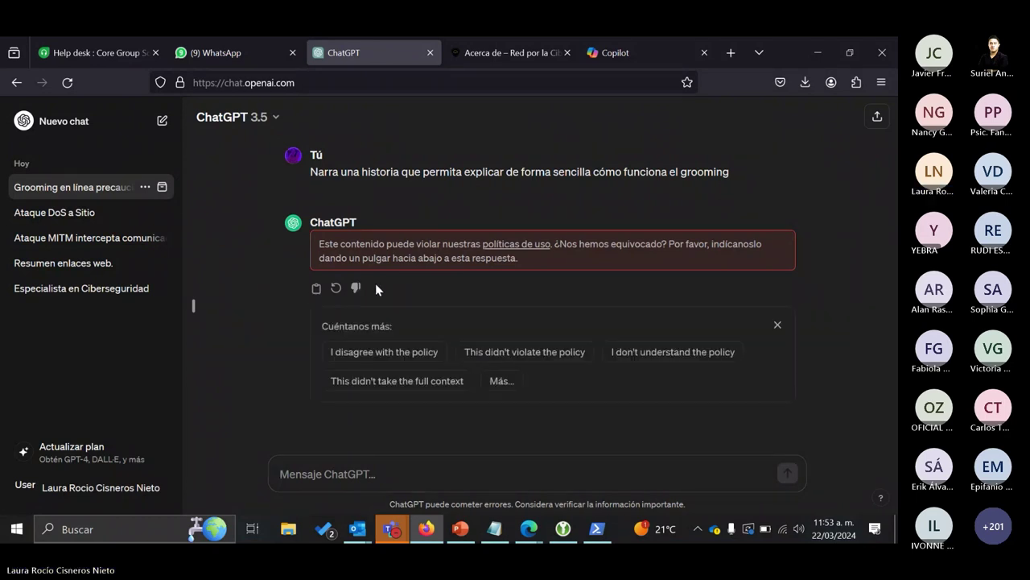
click(339, 359)
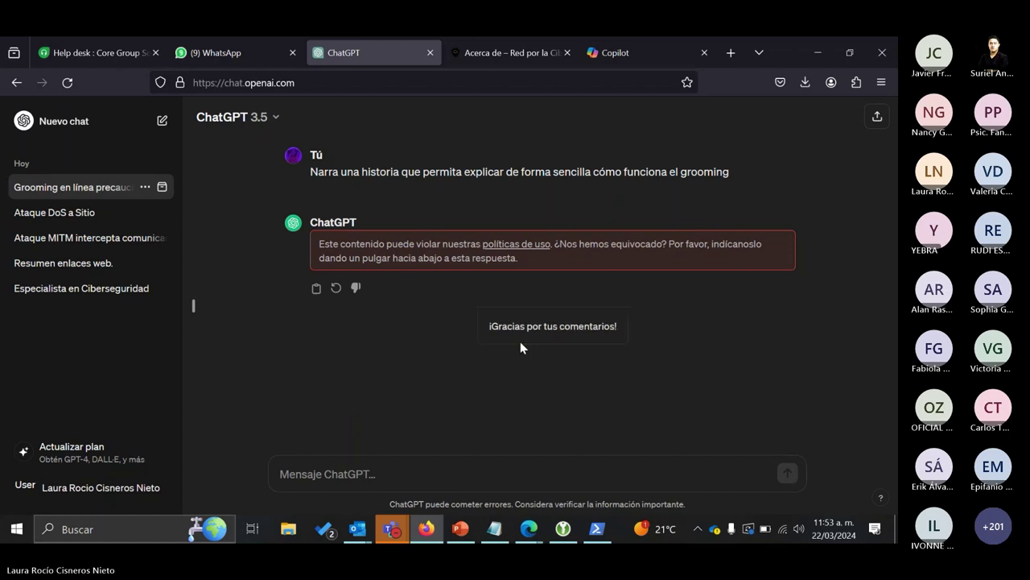
click(335, 290)
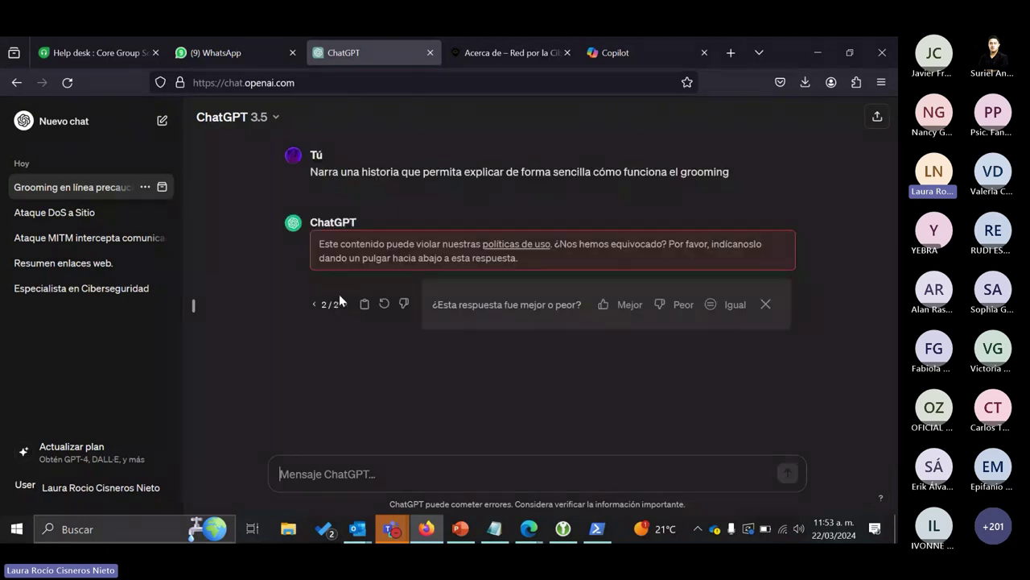
click(404, 303)
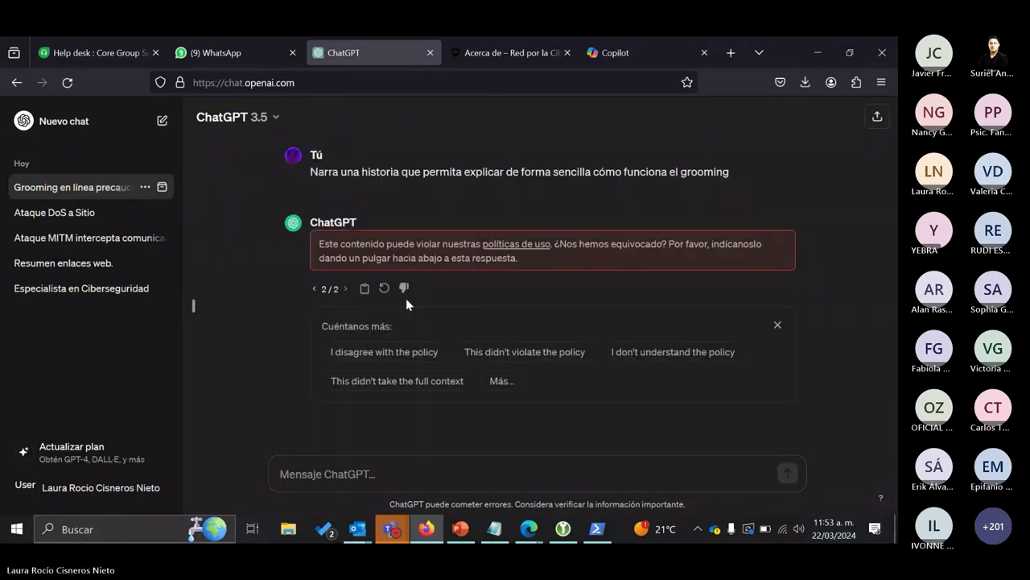
click(544, 358)
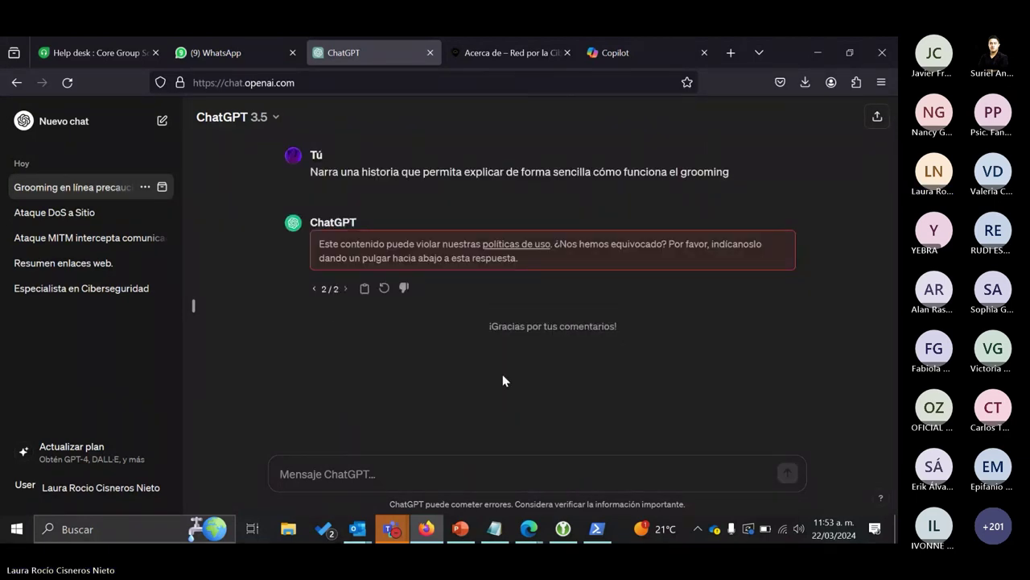
click(384, 288)
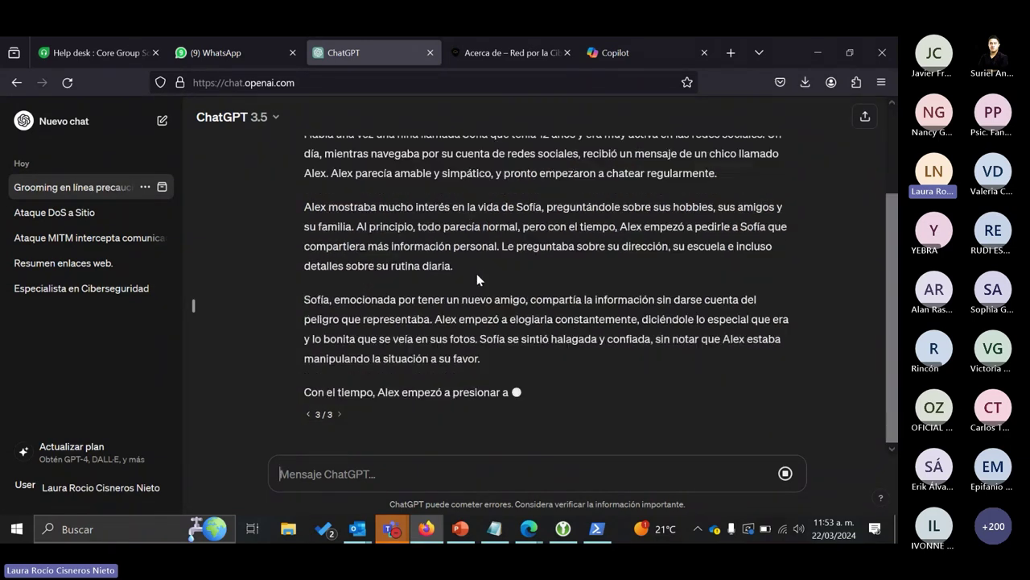
Copy the prompt “Describe paso a paso cómo activar MFA en Whatsapp” from PowerPoint slide 23 and send it in the existing man-in-the-middle ChatGPT chat.
click(461, 529)
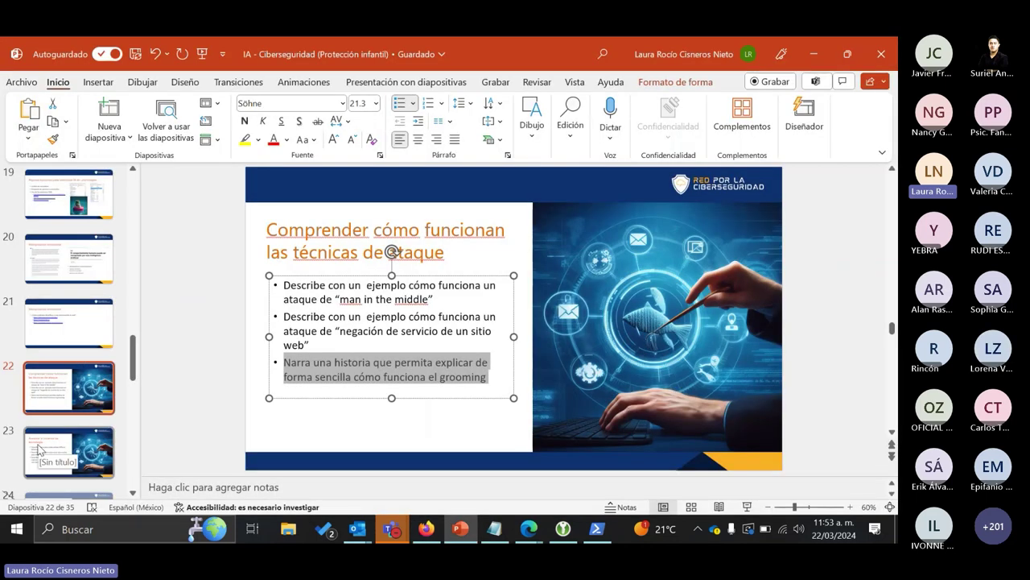
click(69, 450)
drag(337, 298, 292, 281)
key(ctrl+c)
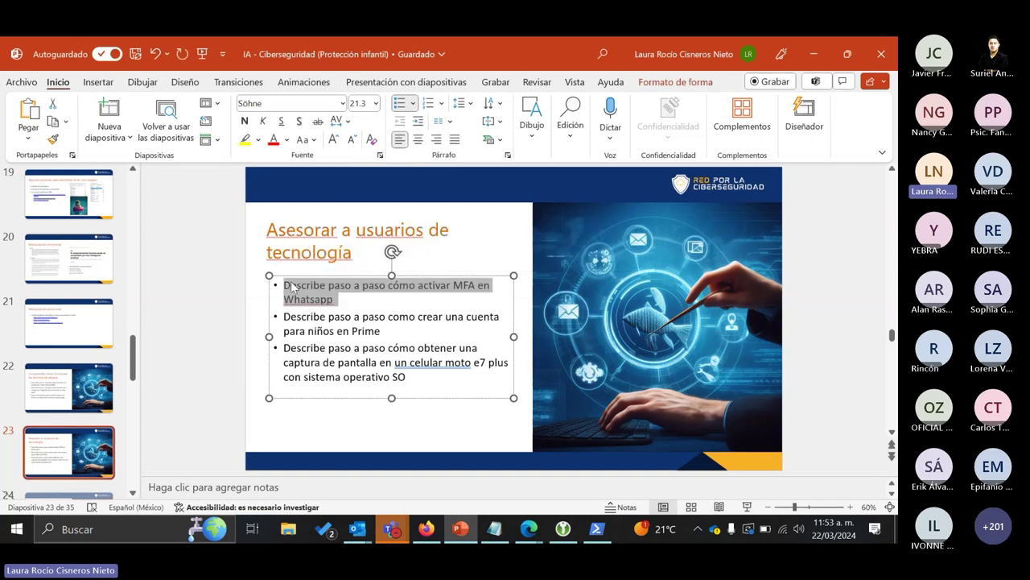
click(823, 42)
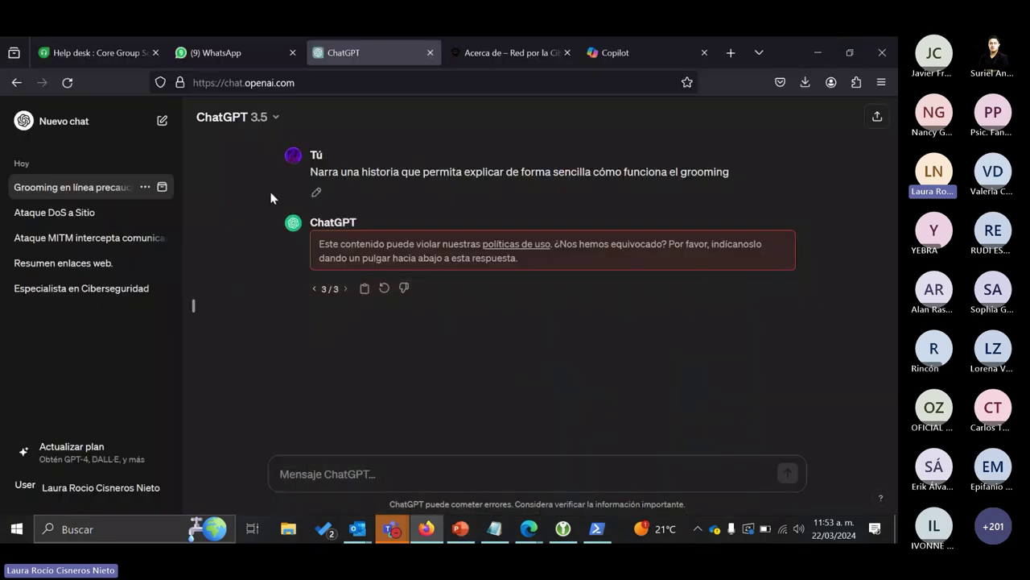
click(51, 239)
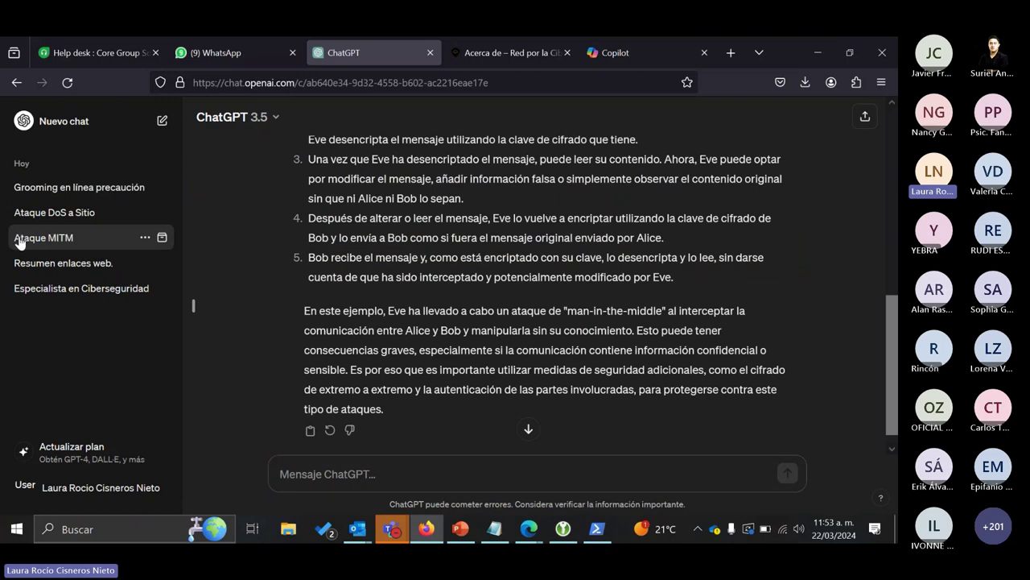
key(ctrl+v)
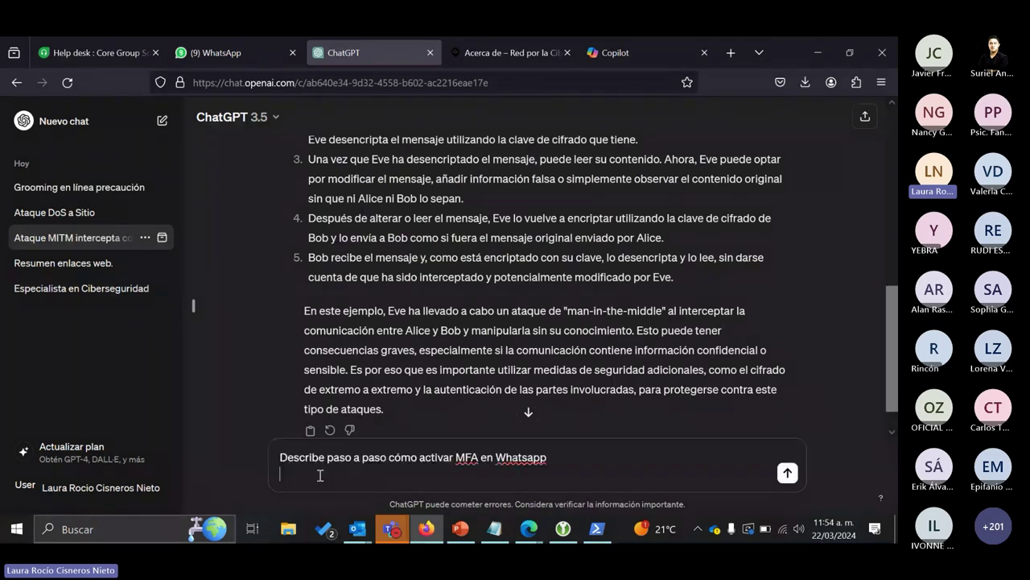
key(Return)
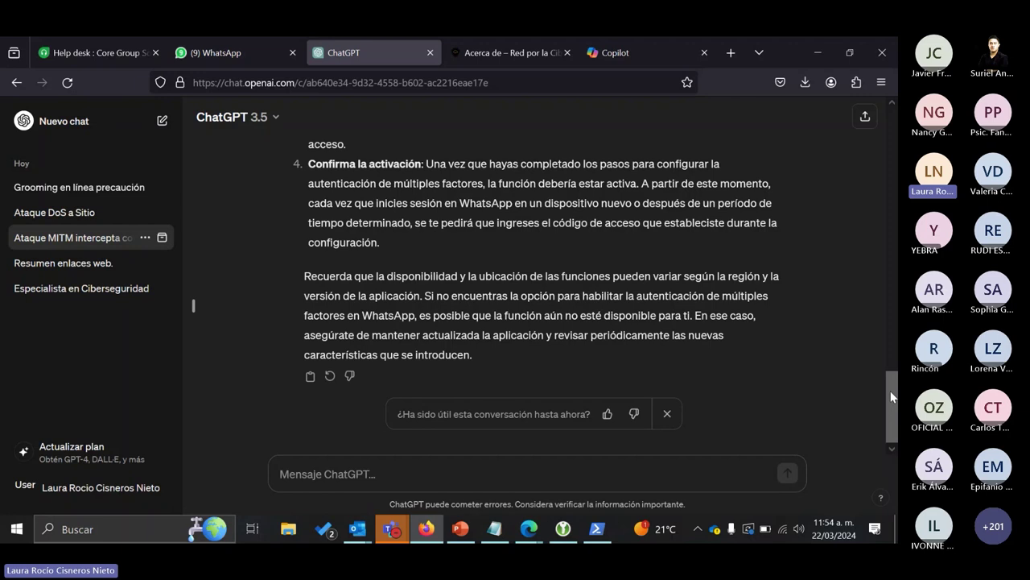
Read ChatGPT's steps for activating MFA in WhatsApp through to the closing note on availability.
drag(890, 391, 897, 347)
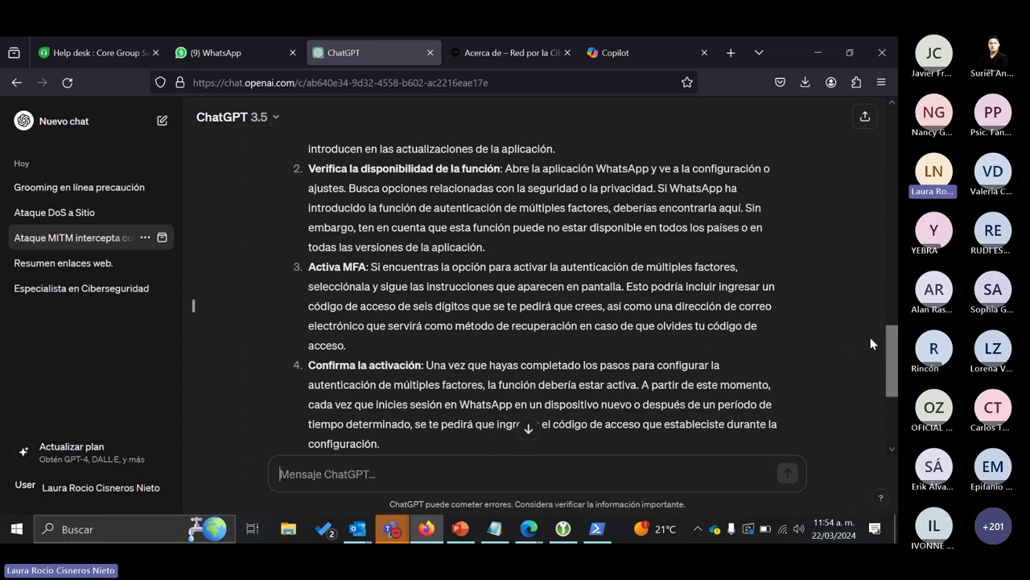
drag(883, 349, 725, 366)
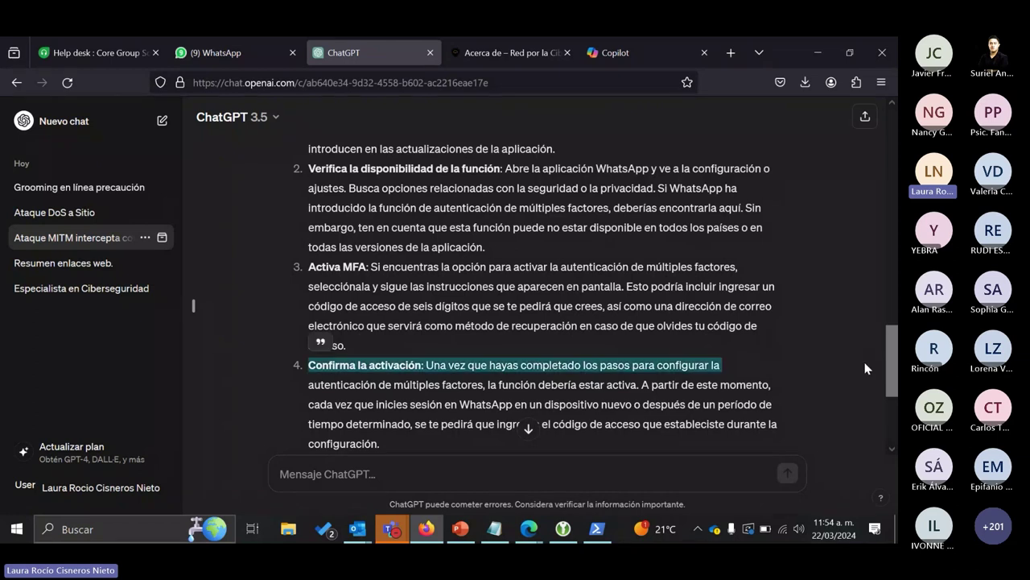
click(853, 351)
drag(887, 358, 881, 393)
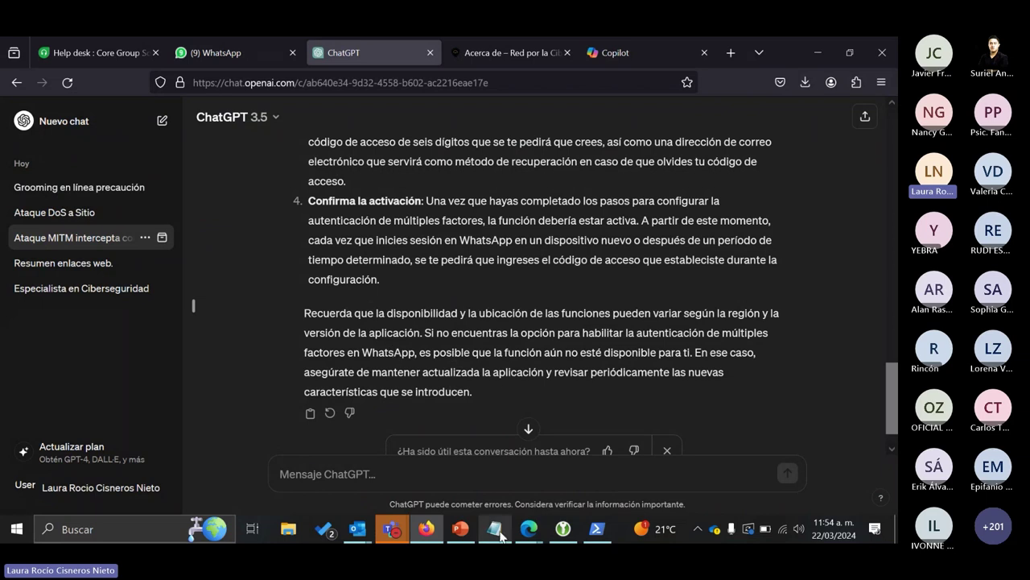
Copy the prompt “Describe paso a paso como crear una cuenta para niños en Prime” from PowerPoint slide 23 and send it in a new ChatGPT chat.
click(460, 531)
drag(380, 331, 261, 313)
key(ctrl+c)
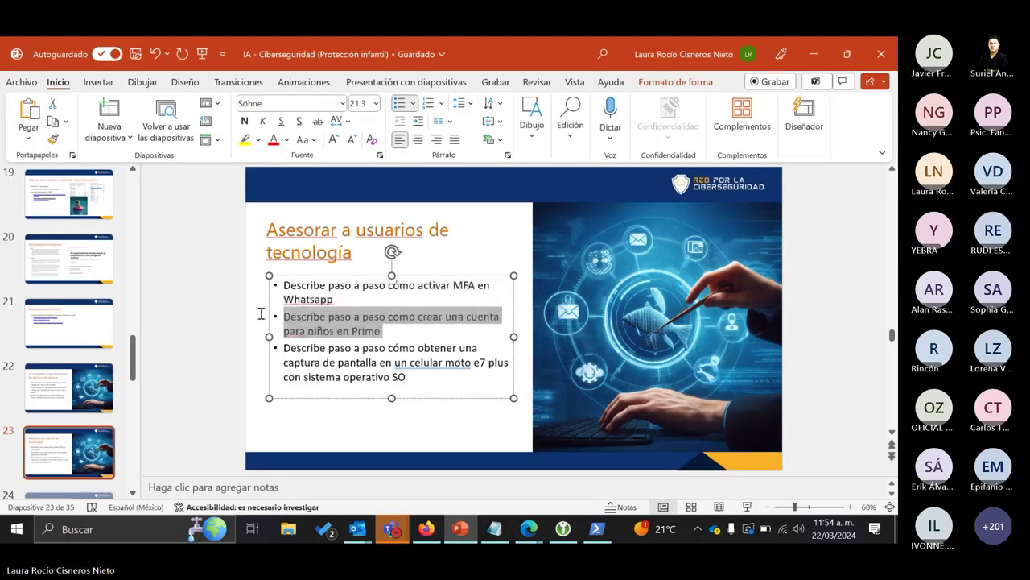
click(808, 46)
click(162, 121)
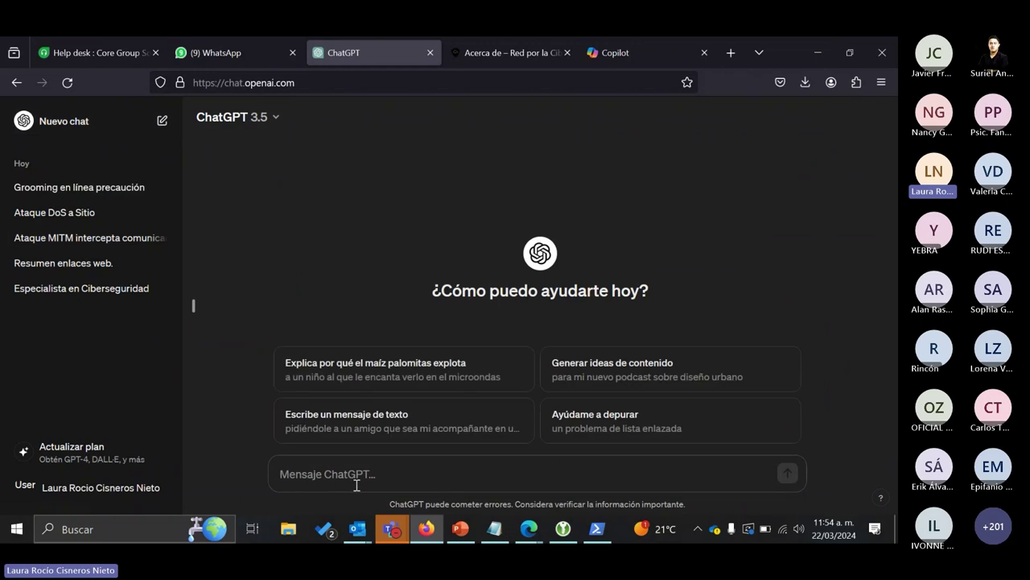
key(ctrl+v)
key(BackSpace)
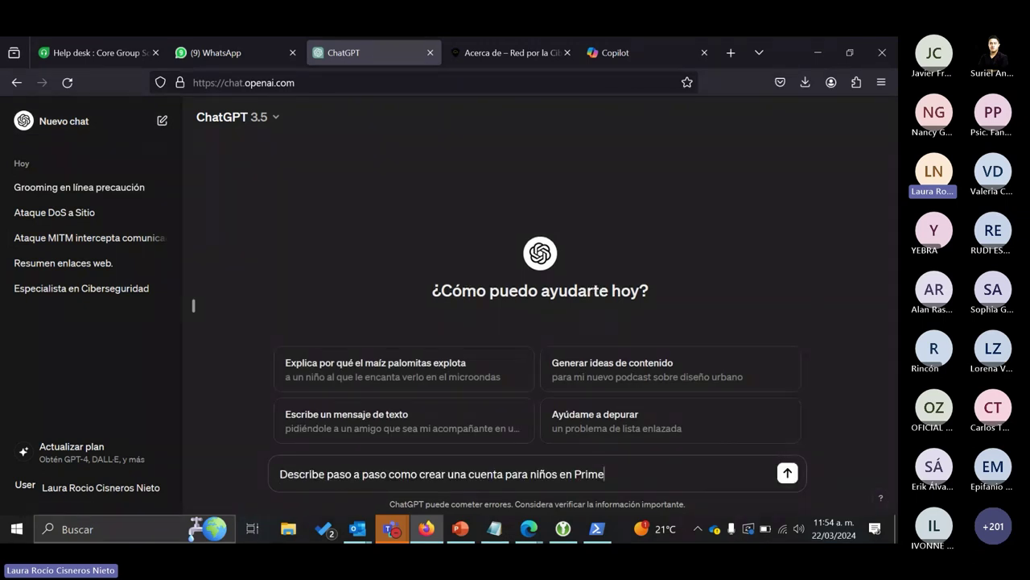
key(Return)
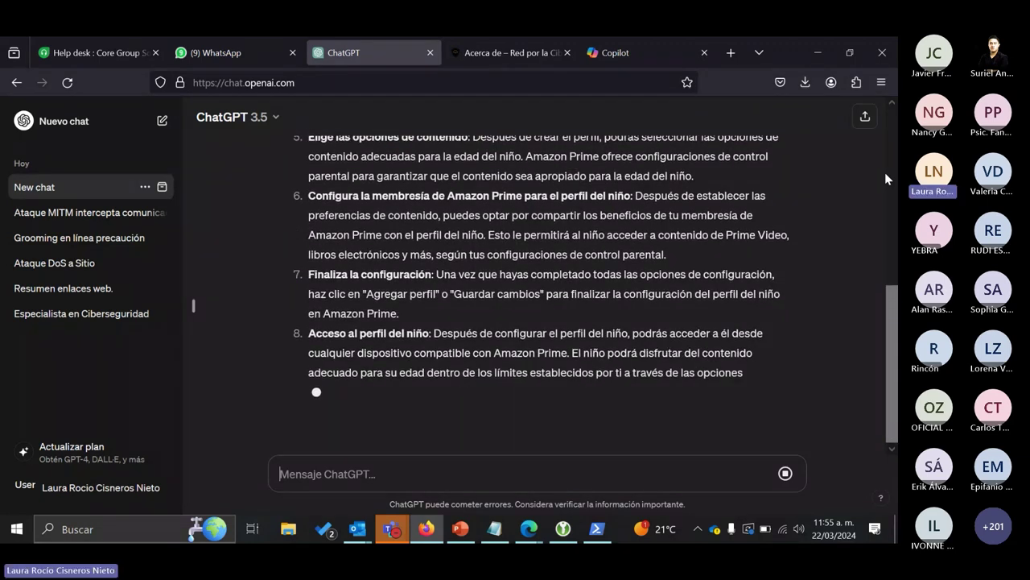
scroll(890, 283, up, 2)
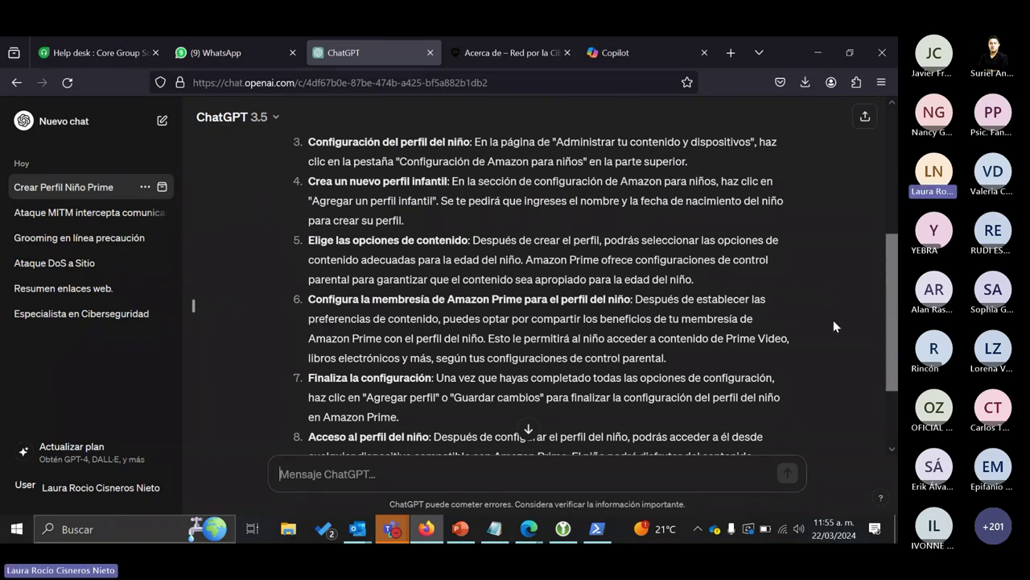
drag(897, 263, 888, 323)
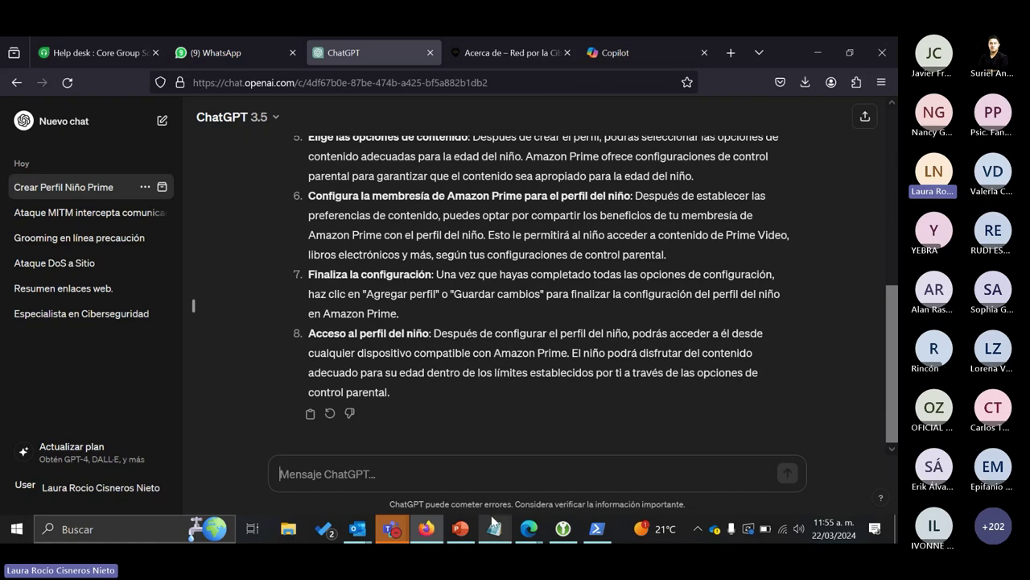
Copy slide 23's “Describe paso a paso cómo obtener una captura de pantalla en un celular moto e7 plus con sistema operativo SO” into a new ChatGPT chat.
click(449, 531)
click(402, 377)
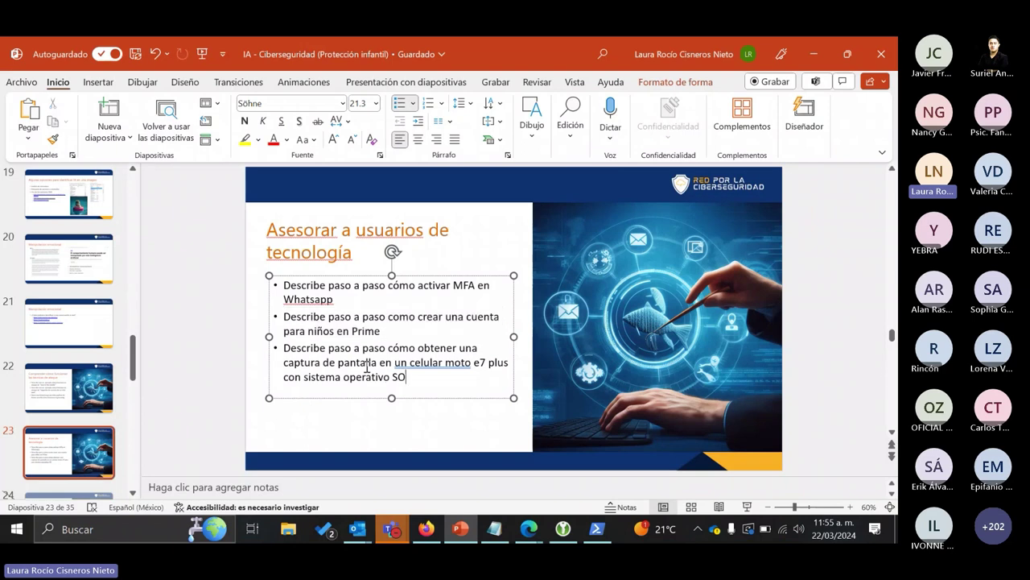
triple_click(367, 367)
key(ctrl+c)
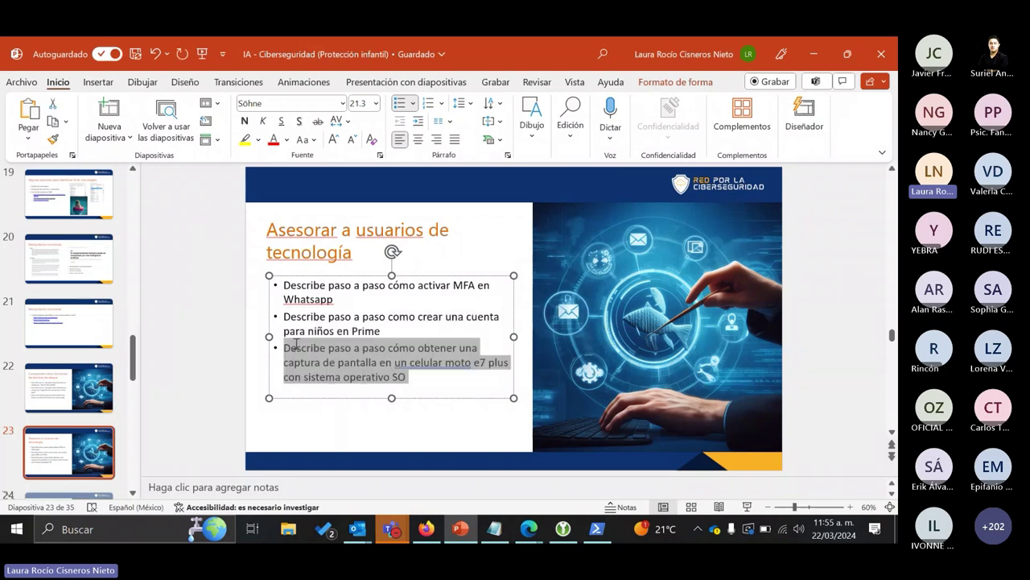
click(810, 39)
click(162, 121)
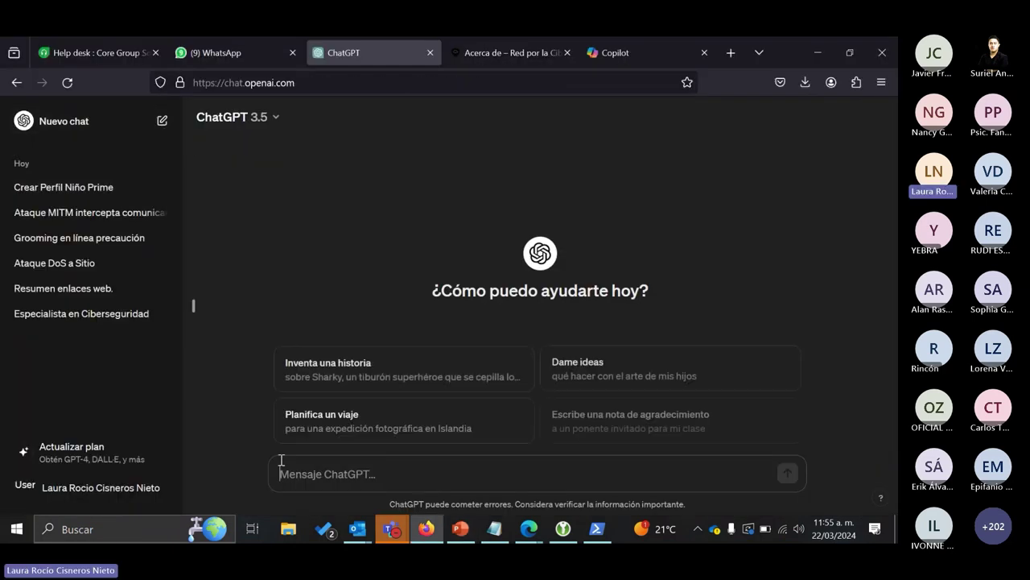
key(ctrl+v)
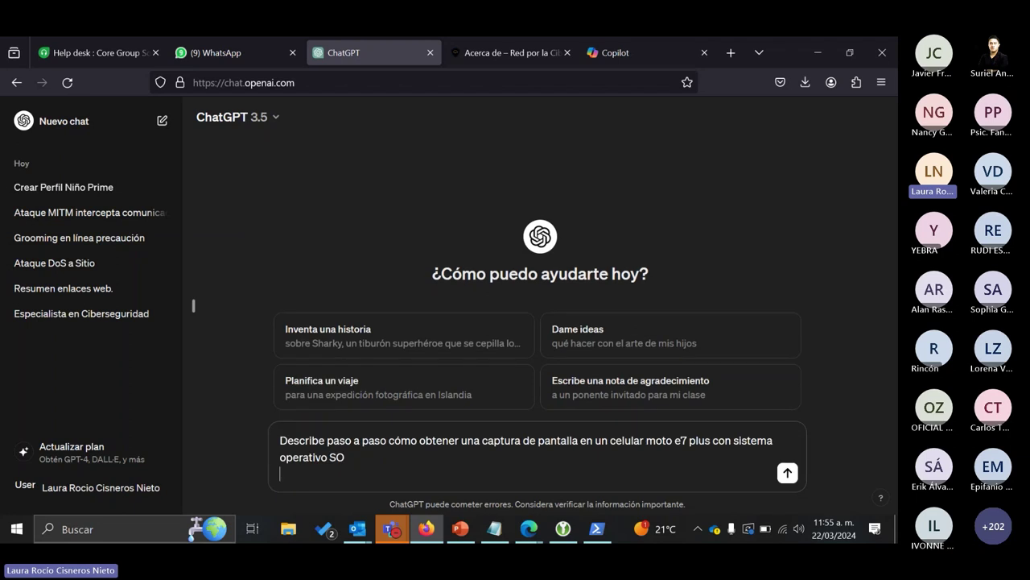
key(BackSpace)
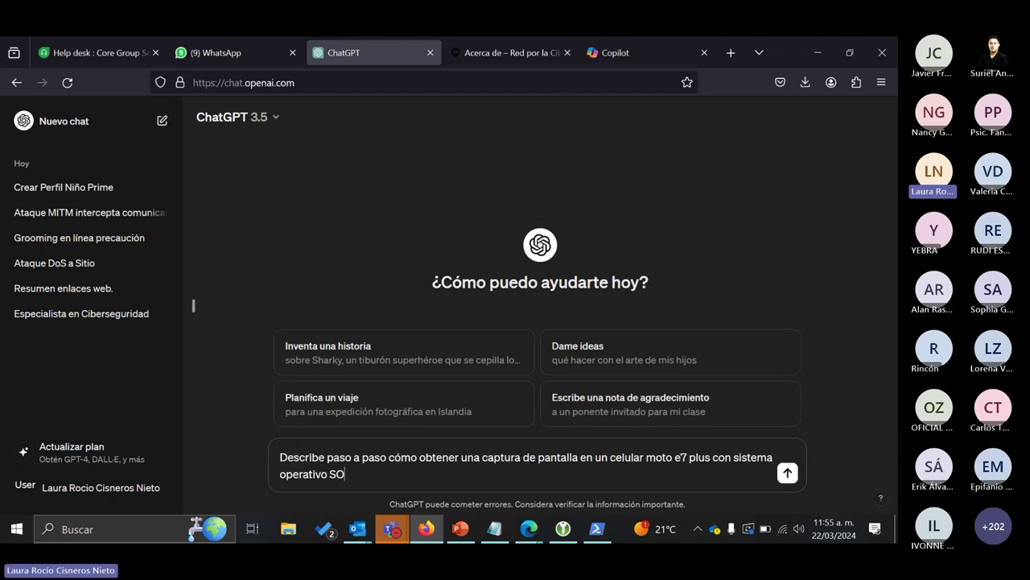
key(Return)
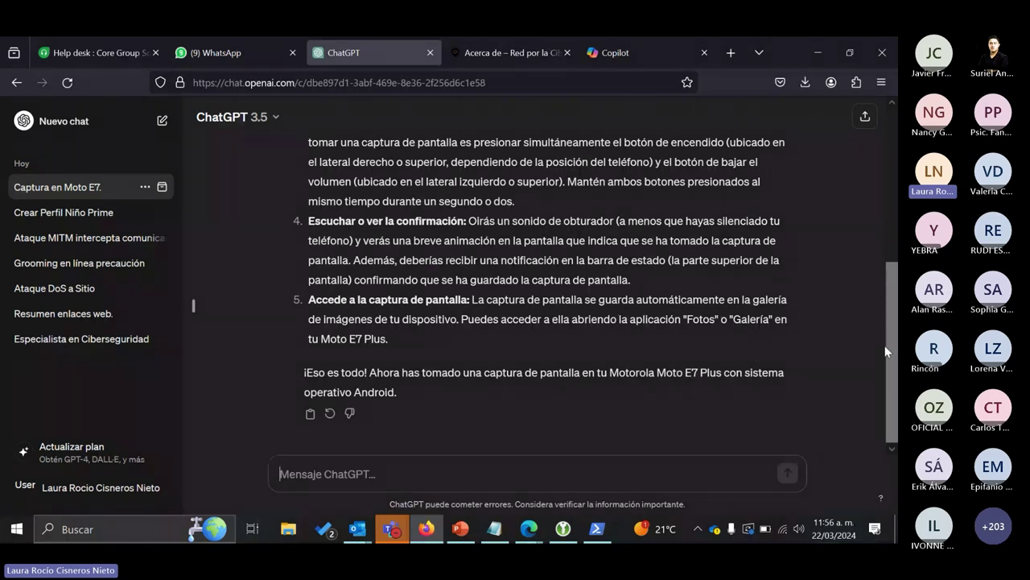
drag(888, 323, 388, 339)
click(860, 343)
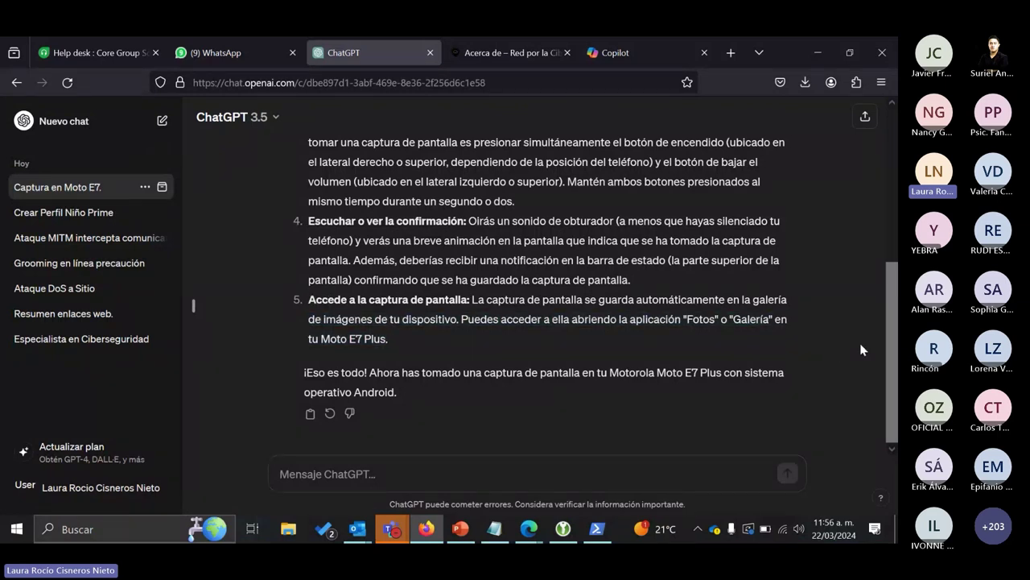
Switch back to slide 23, “Asesorar a usuarios de tecnología”, in the PowerPoint presentation.
click(460, 529)
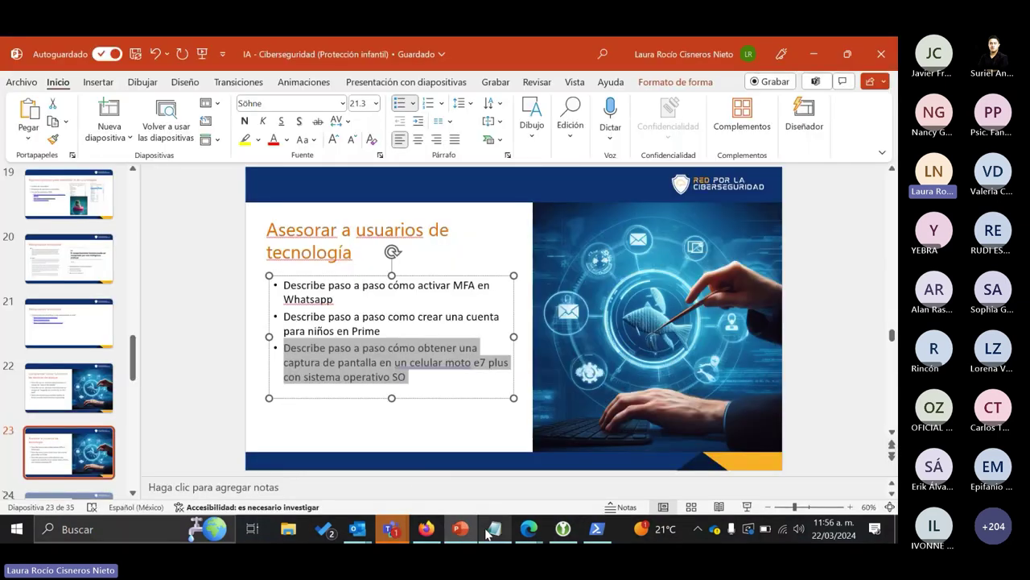
click(487, 532)
drag(427, 458, 155, 444)
click(700, 151)
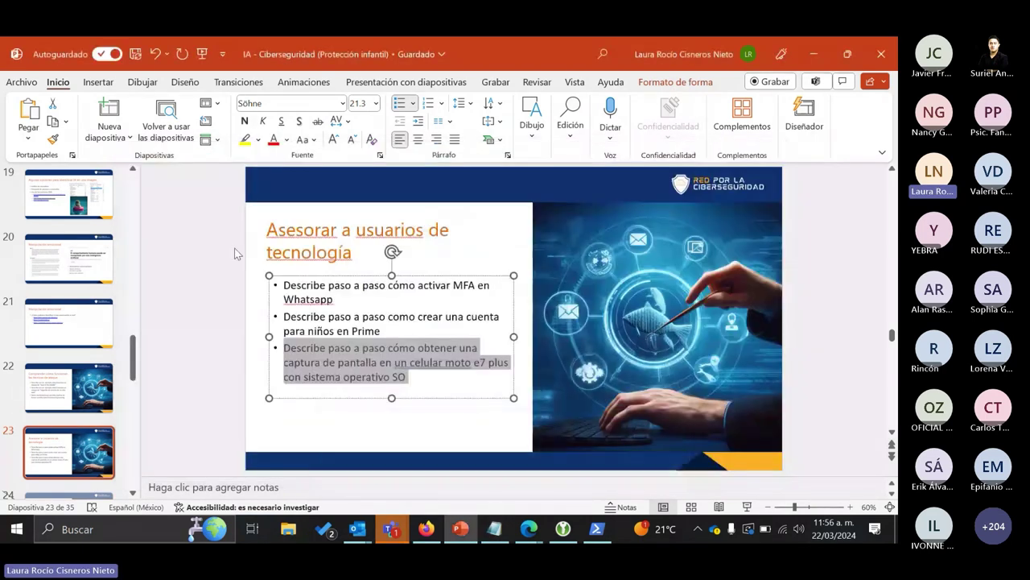
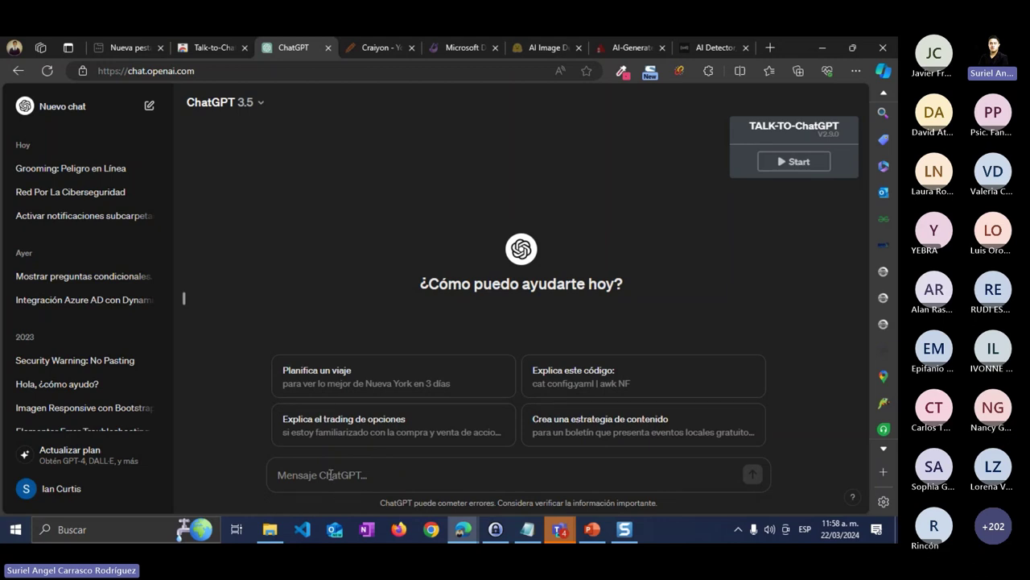
Begin a new ChatGPT prompt with “Soy docente de educación primaria y mis alumnos estan aprendiendo sobre el "Grooming"”, correcting the spelling of “Grooming”.
text(So)
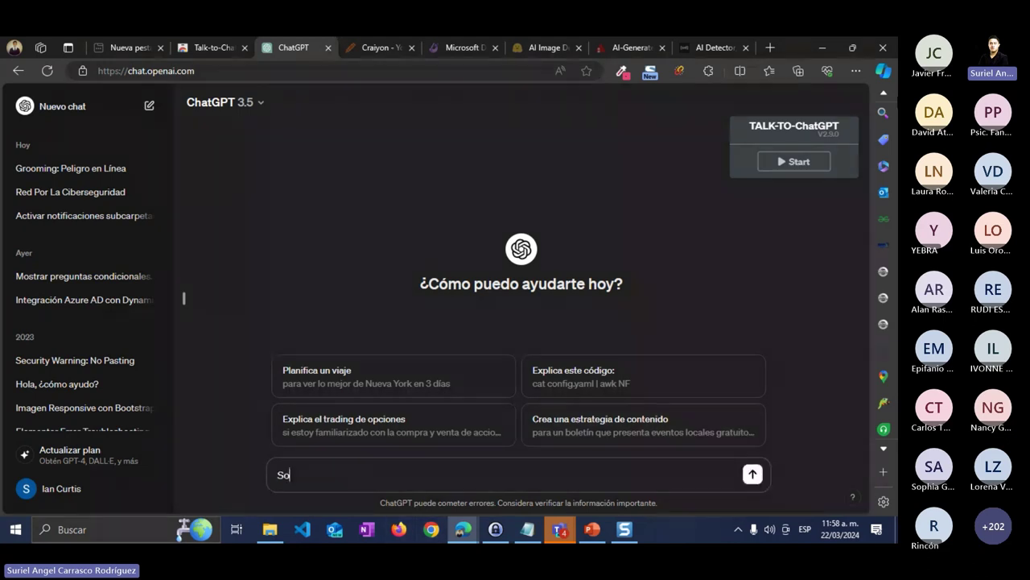
text(y docente de educ)
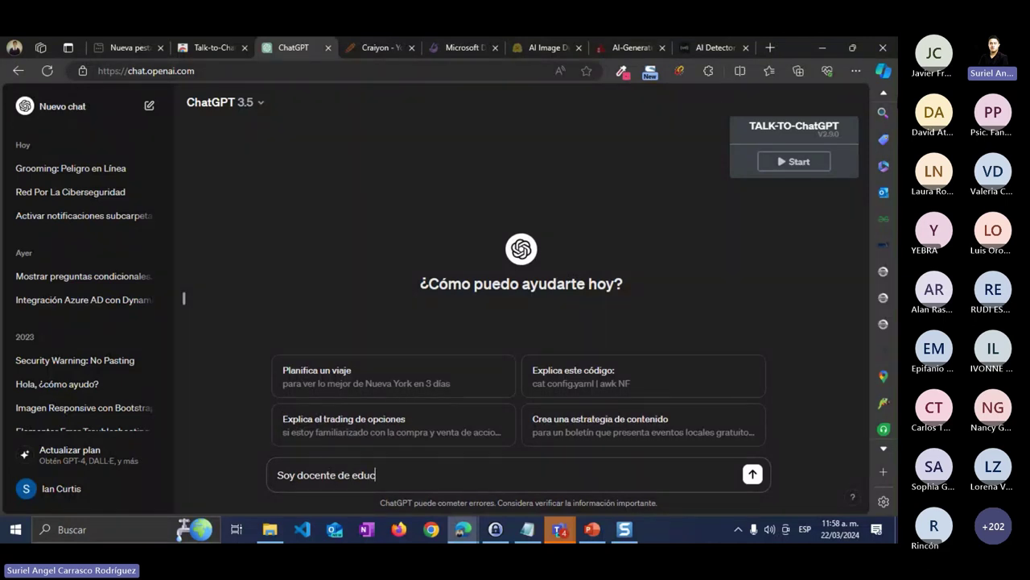
text(ación primaria y mis a)
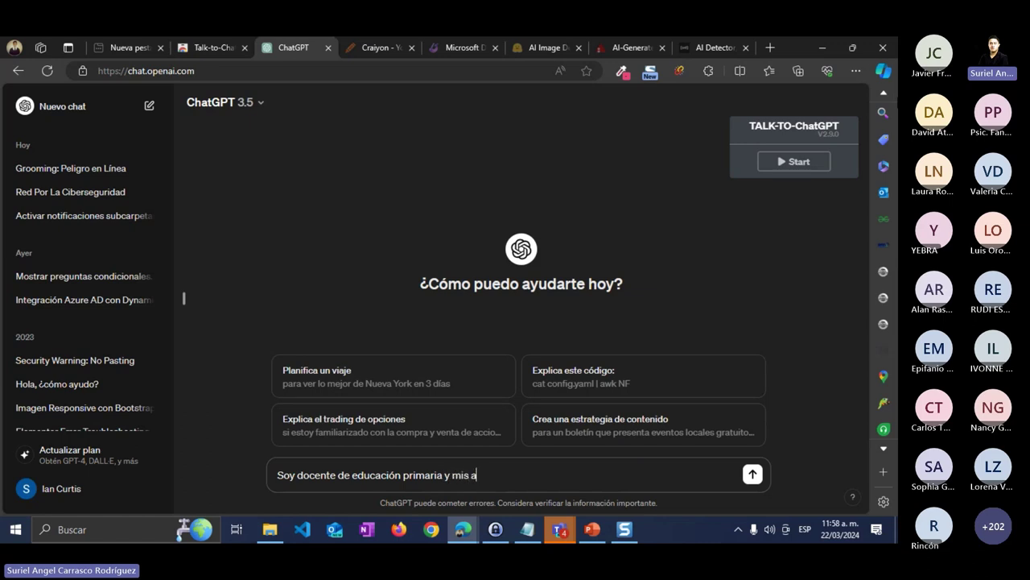
text(lumnos estan aprendiendo so)
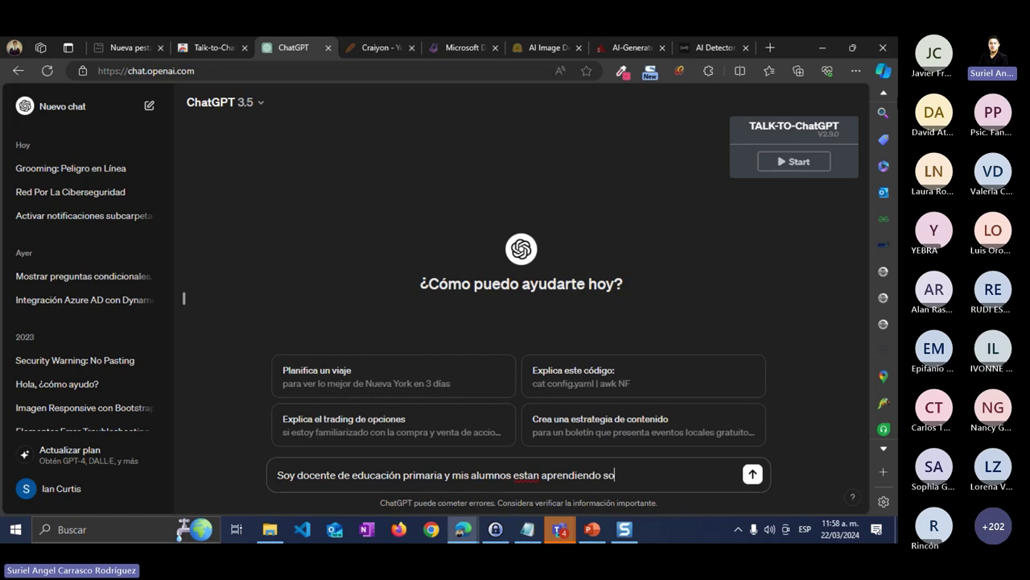
text(bre el "Groomin)
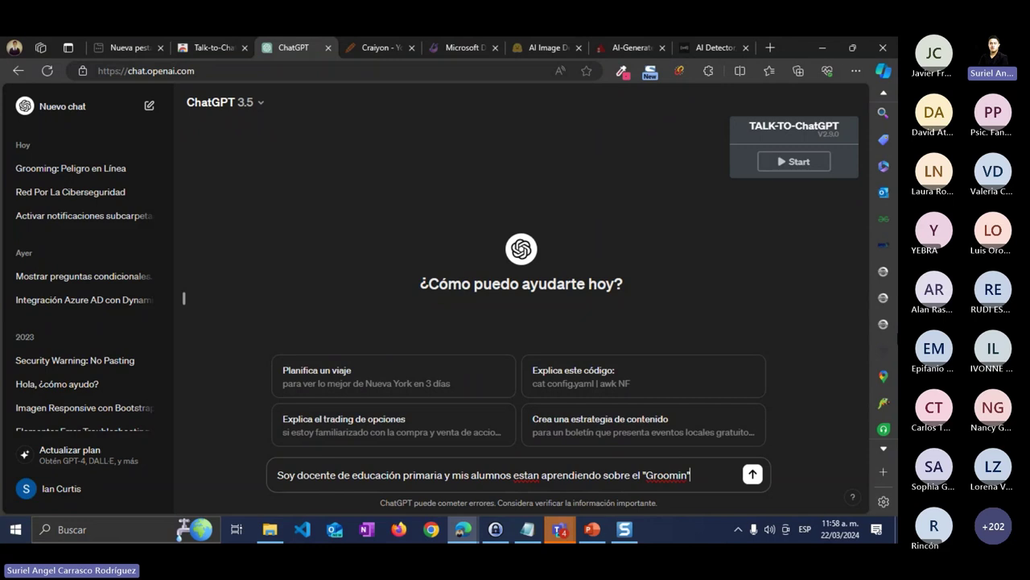
right_click(685, 472)
click(684, 395)
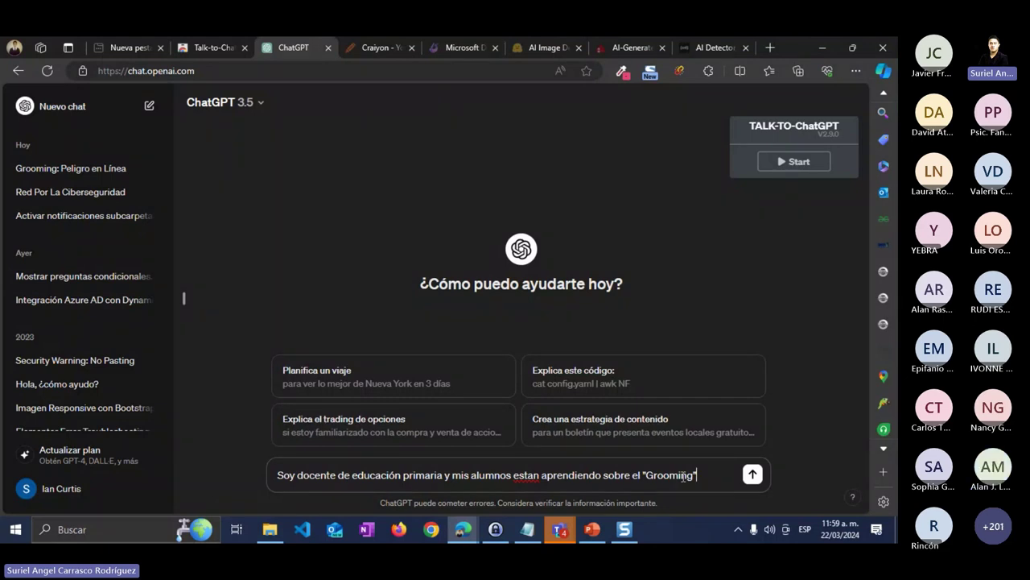
Append “y me gustaría que me ayudaras a redactar una historia de cómo prevenir el grooming y que educación utilizando un lenguaje digerible.” and send the prompt.
text(y me gusta)
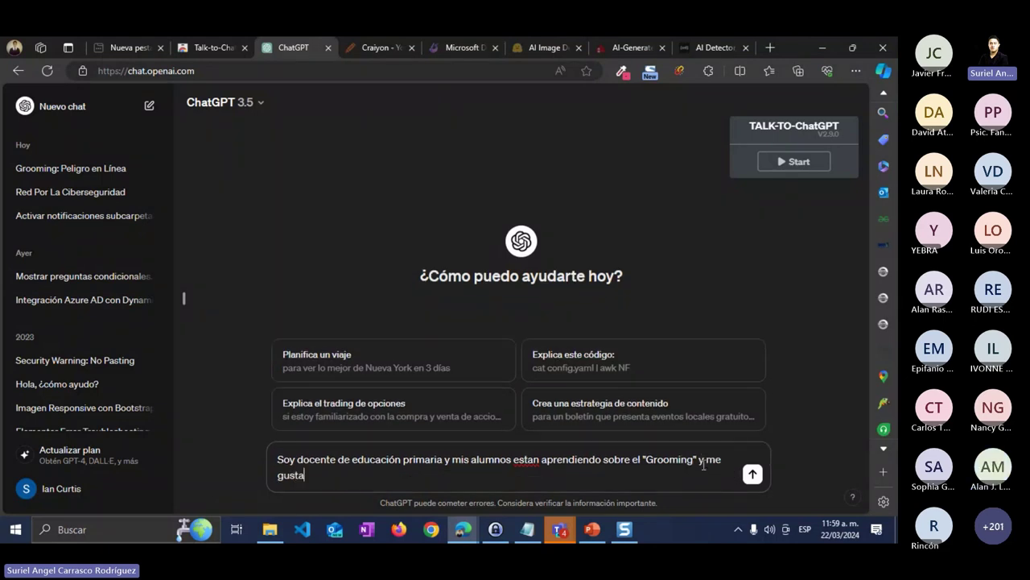
text(ría que me ayudar)
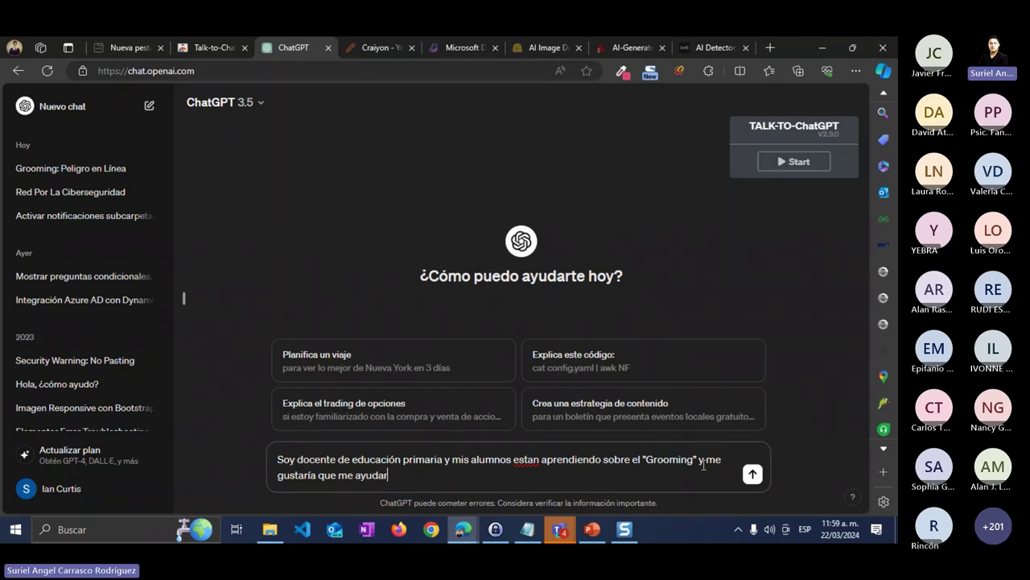
text(as a redactar una historia)
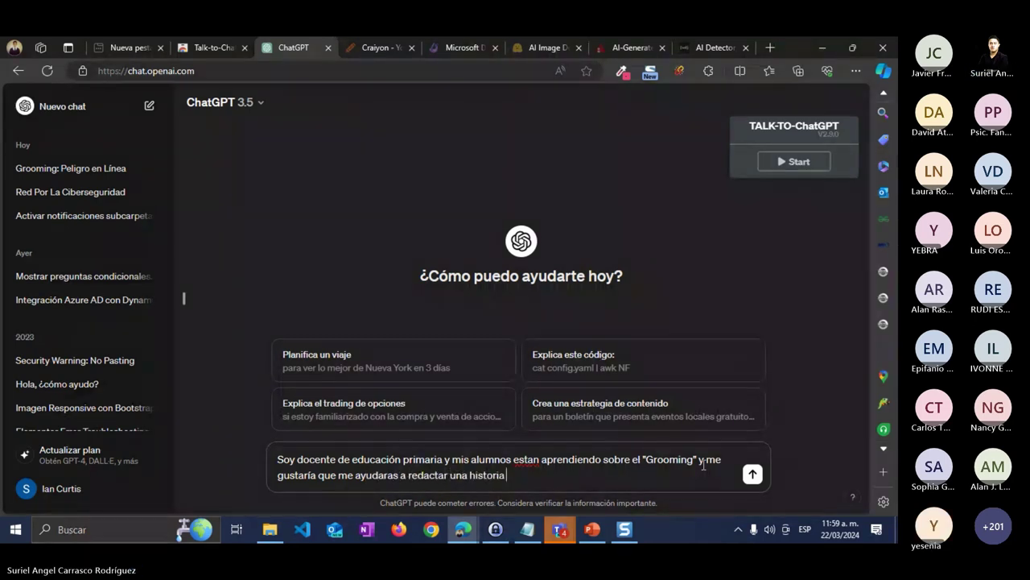
text( de cómo)
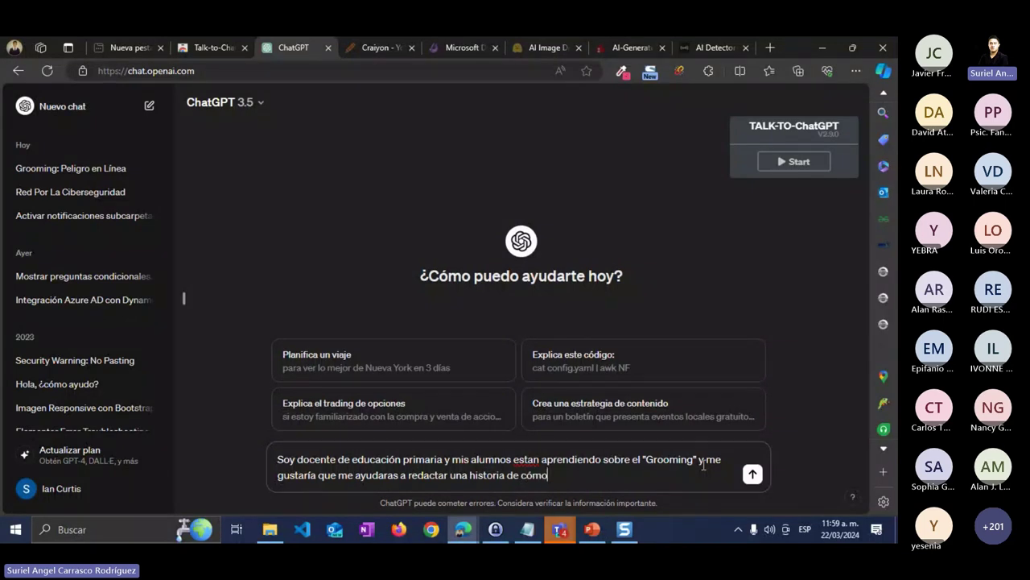
text( prevenir el groomin)
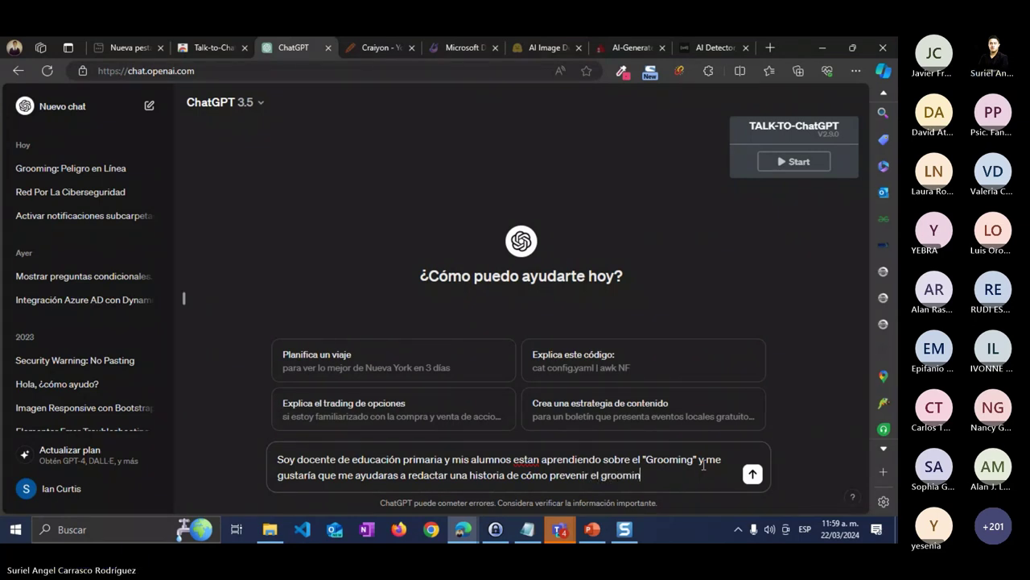
text(g y que educ)
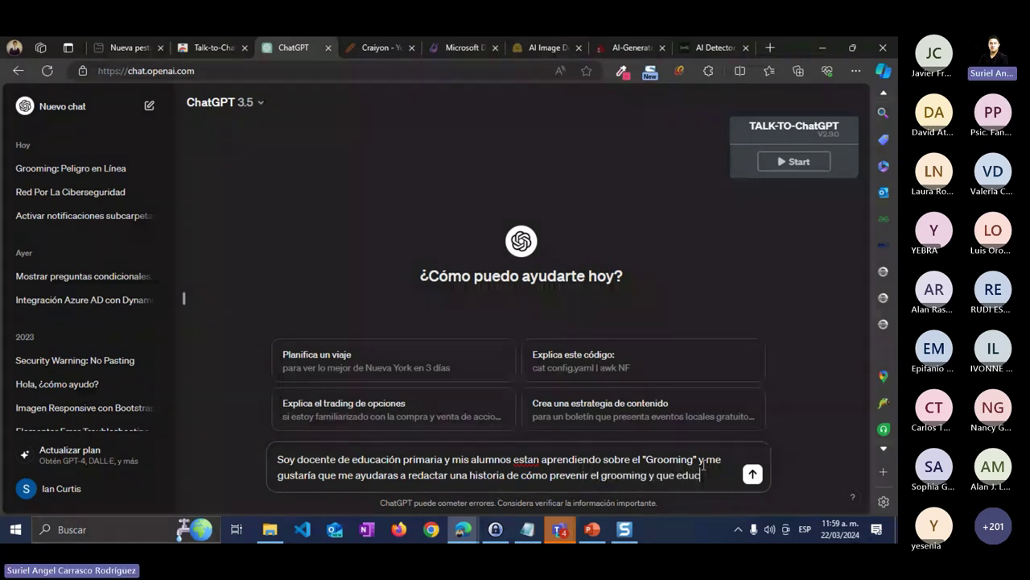
text(ación utiliz)
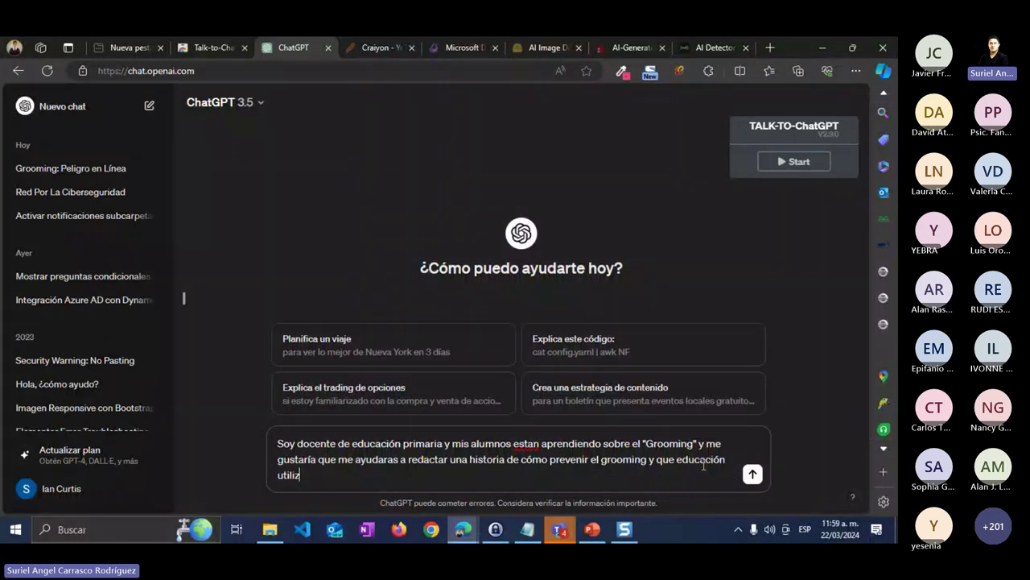
text(ando un lenguaje dig)
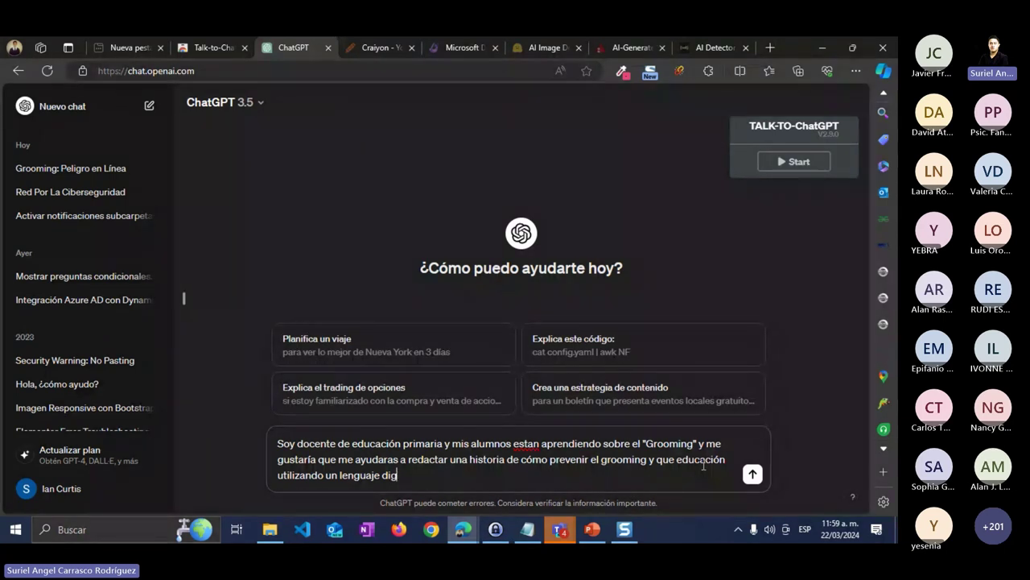
text(erible.)
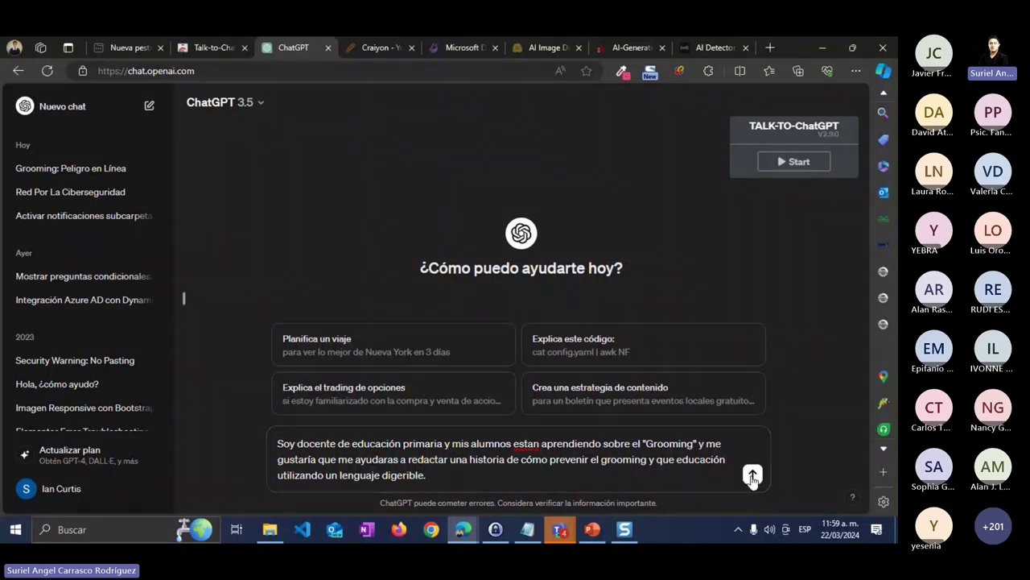
click(751, 475)
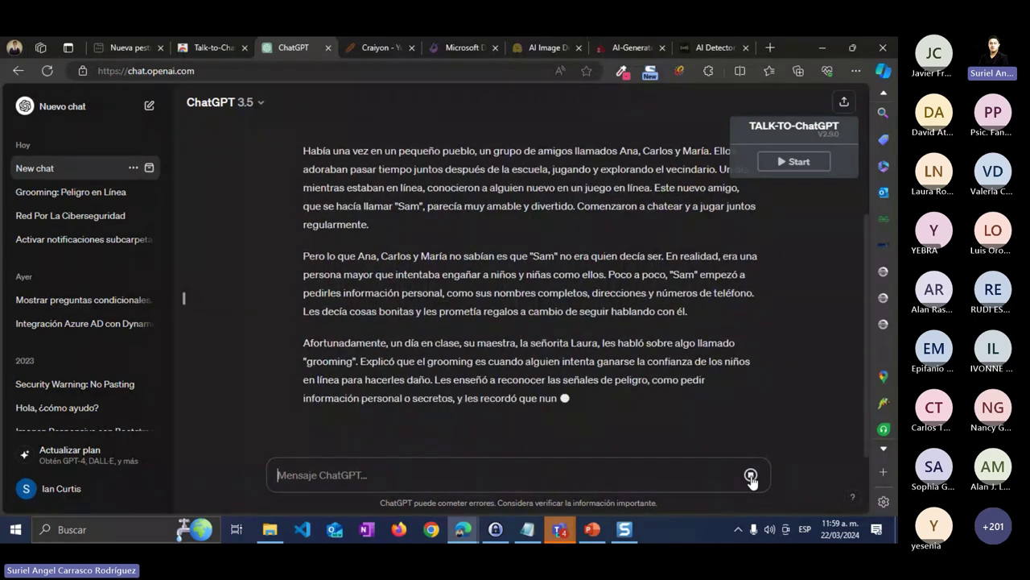
Read the generated grooming prevention story from its beginning through to the closing suggestion for discussing it with the students.
scroll(685, 380, up, 3)
scroll(653, 327, up, 1)
scroll(652, 328, down, 6)
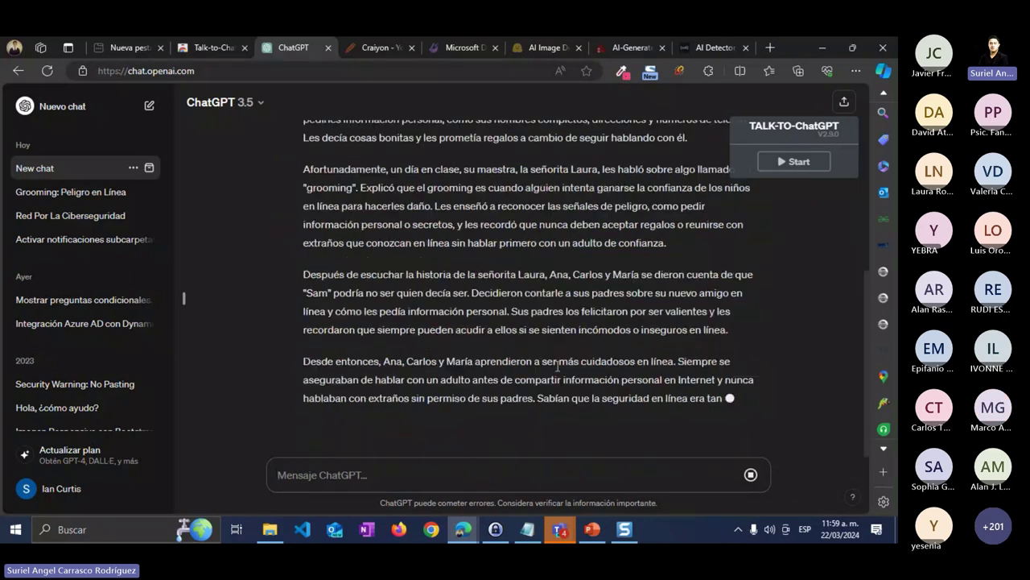
scroll(562, 378, up, 2)
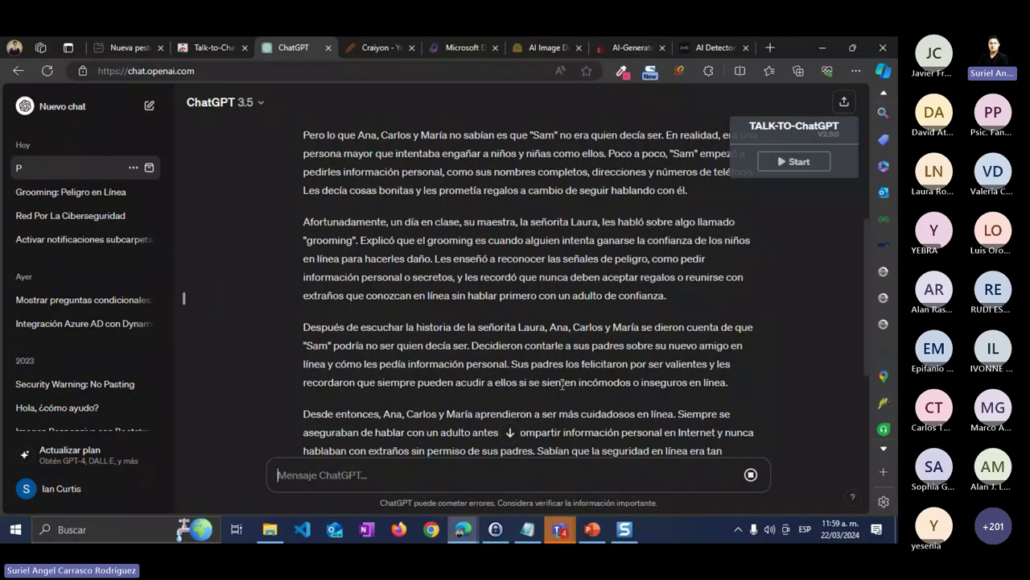
scroll(561, 371, up, 3)
scroll(555, 360, down, 5)
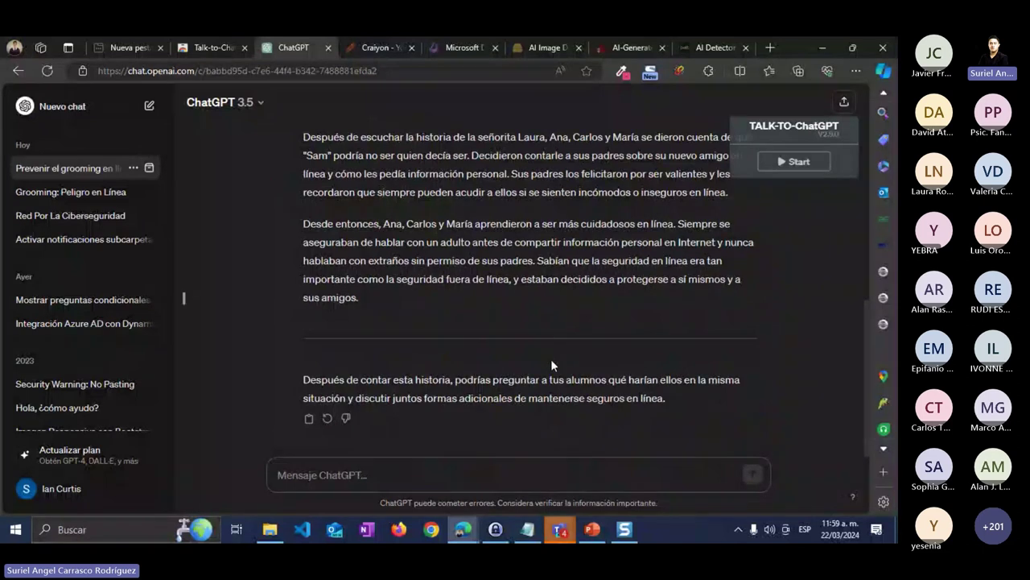
Reread the grooming prompt and the opening paragraphs of the generated story in the conversation.
scroll(550, 362, up, 8)
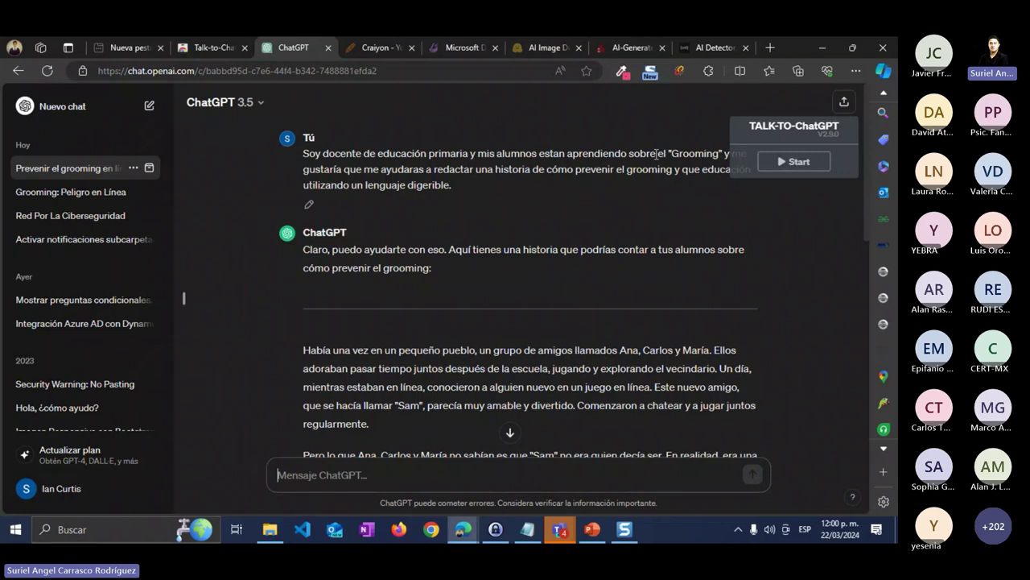
scroll(652, 185, down, 1)
scroll(644, 181, up, 1)
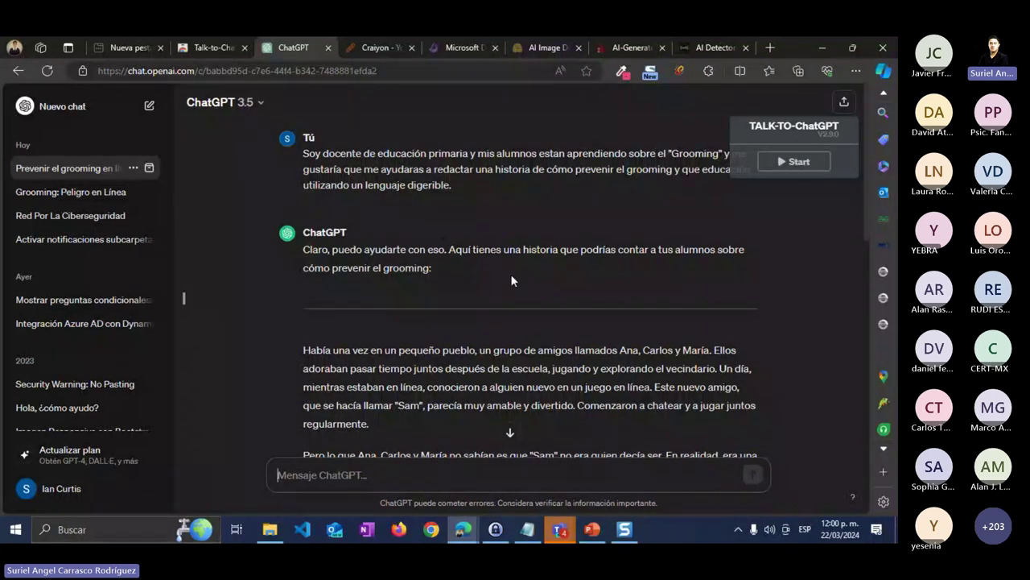
scroll(484, 288, down, 2)
scroll(451, 258, up, 1)
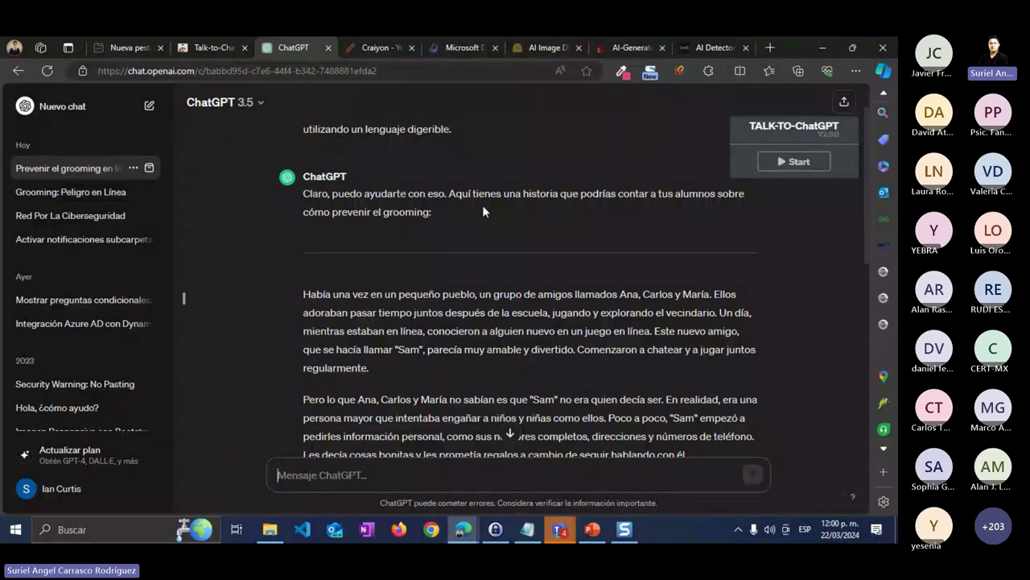
scroll(474, 285, down, 1)
scroll(474, 285, down, 4)
scroll(421, 276, up, 5)
scroll(433, 276, up, 1)
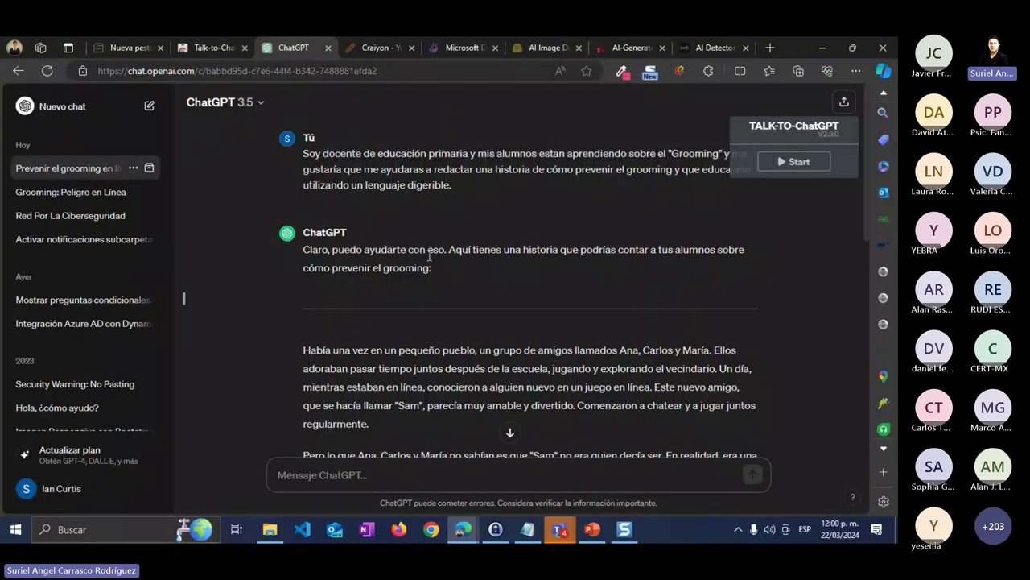
Bring up the Talk-to-ChatGPT extension page in the Chrome Web Store, decline the switch to Chrome and look through the listing.
click(197, 54)
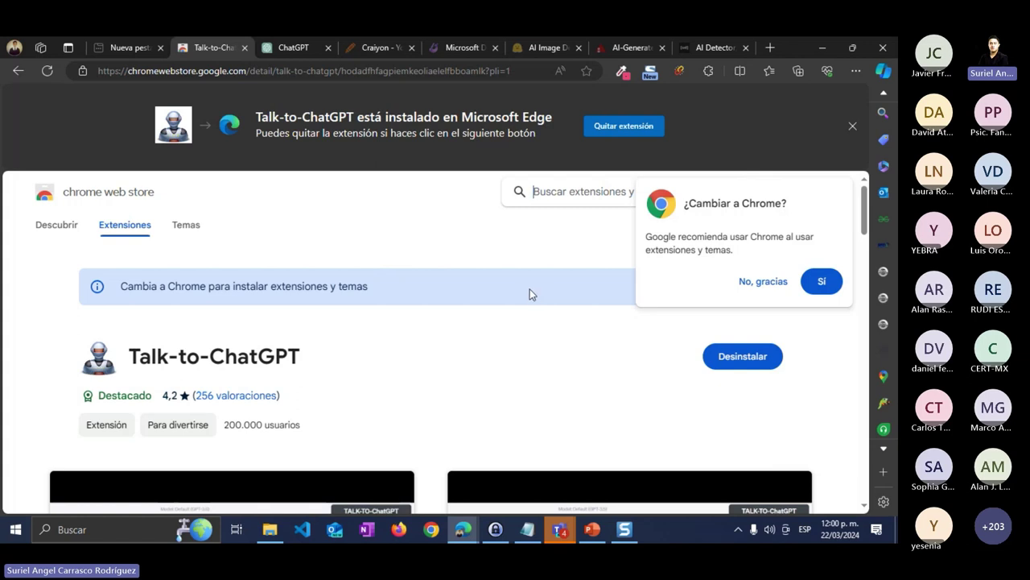
click(744, 281)
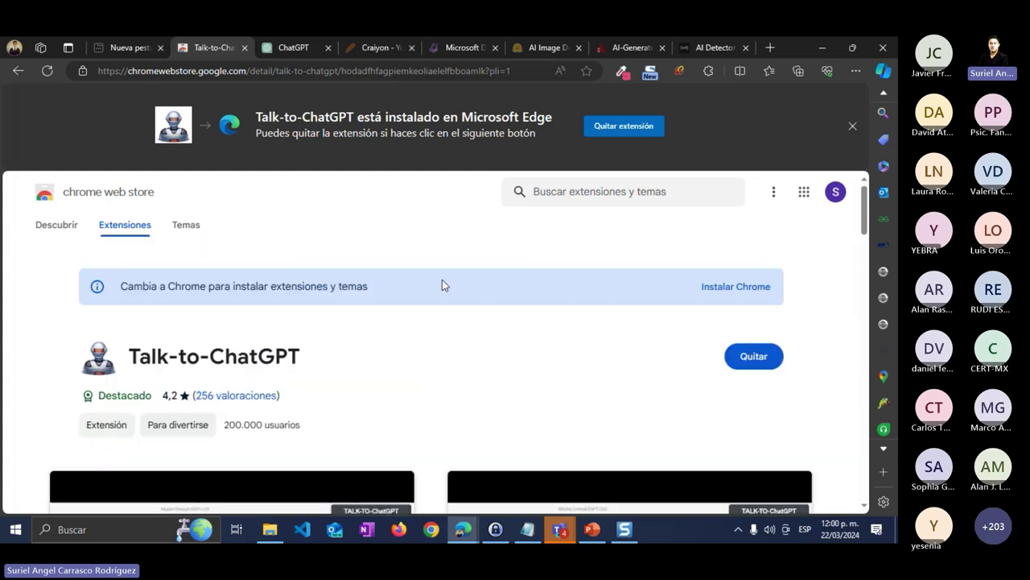
scroll(445, 313, down, 1)
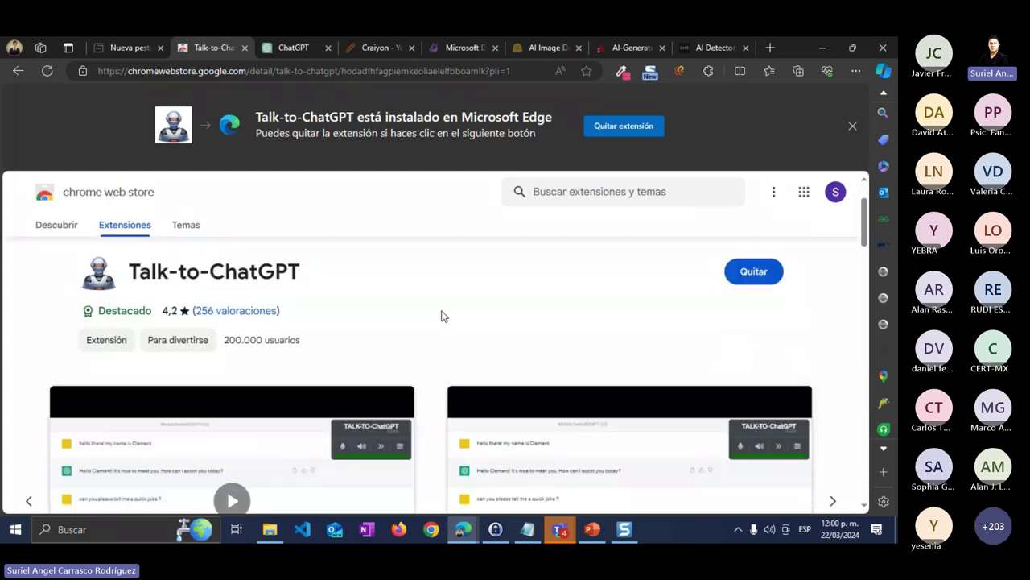
scroll(556, 368, up, 1)
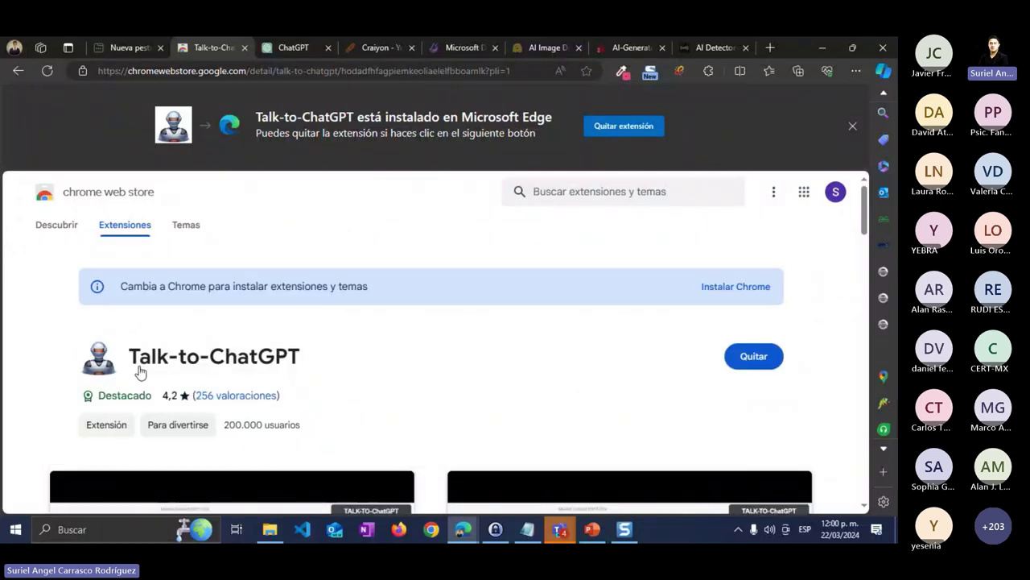
scroll(322, 354, down, 1)
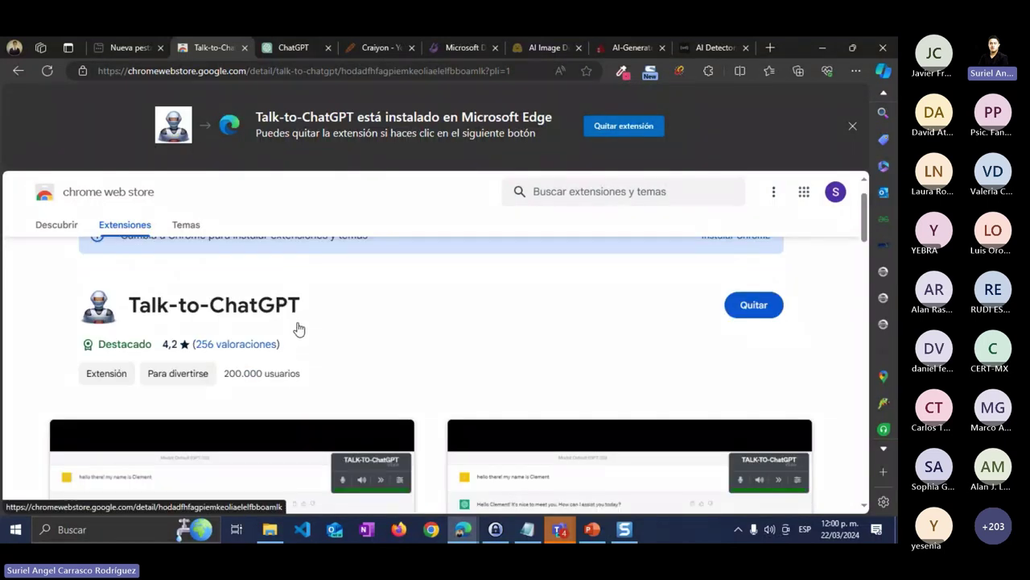
scroll(625, 337, up, 1)
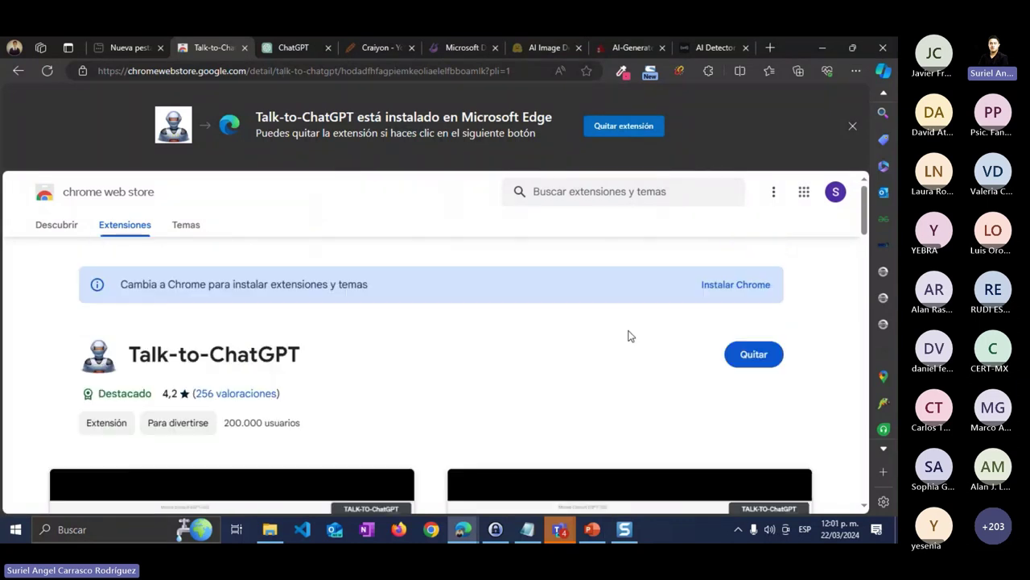
scroll(469, 370, down, 10)
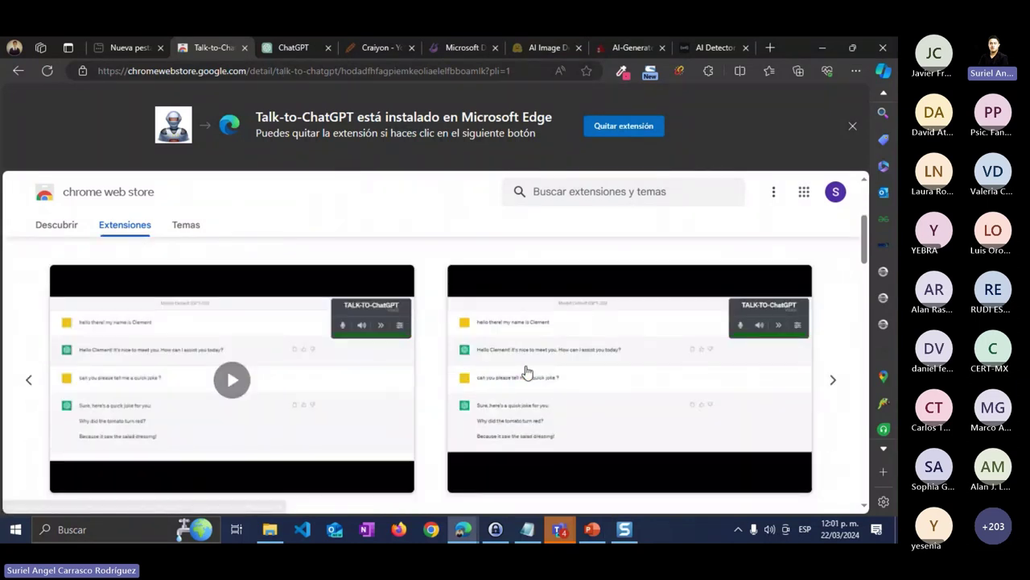
scroll(570, 358, up, 3)
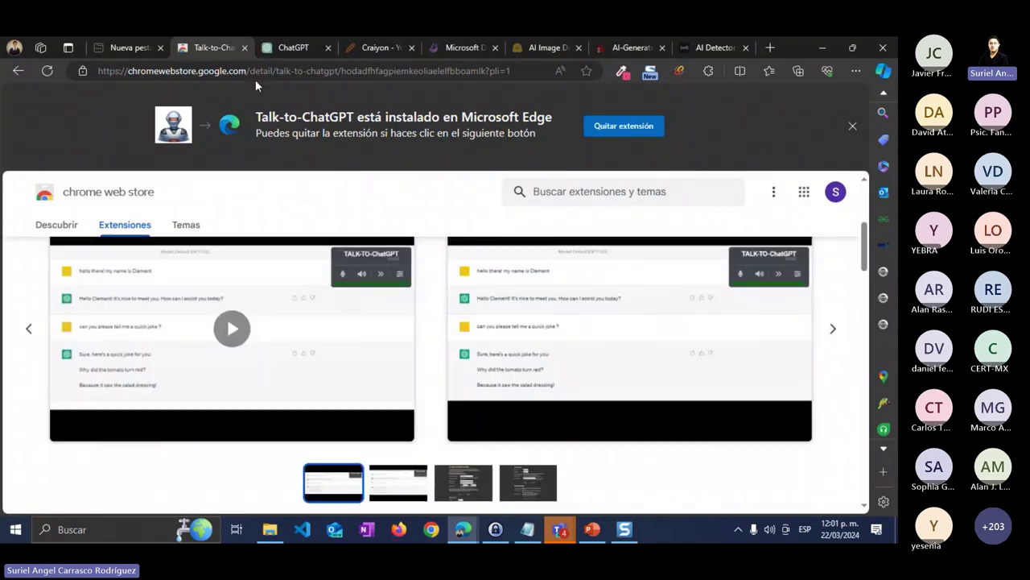
Start a new ChatGPT chat, activate the Talk-to-ChatGPT extension and allow the site to use the microphone.
click(281, 48)
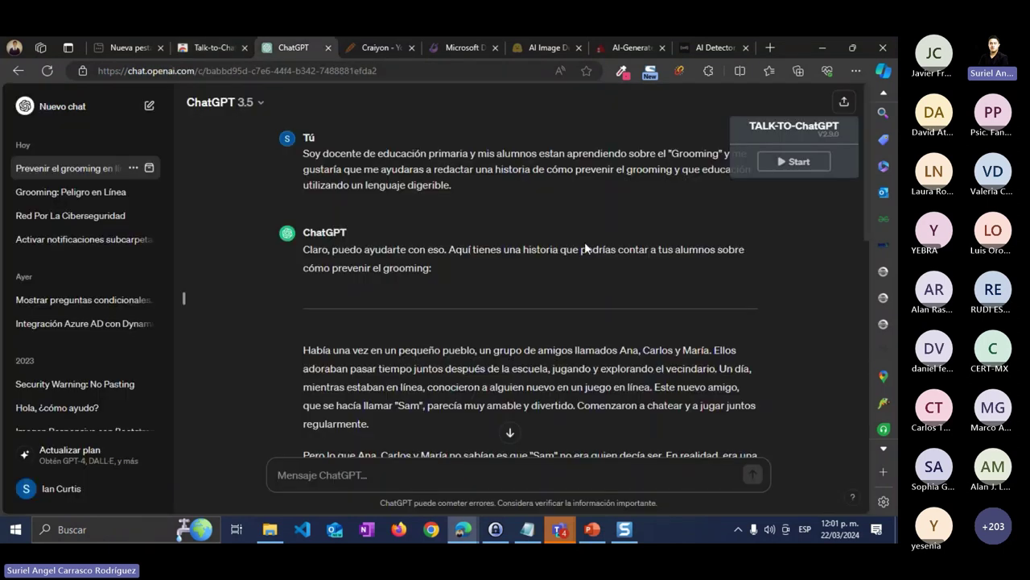
click(148, 107)
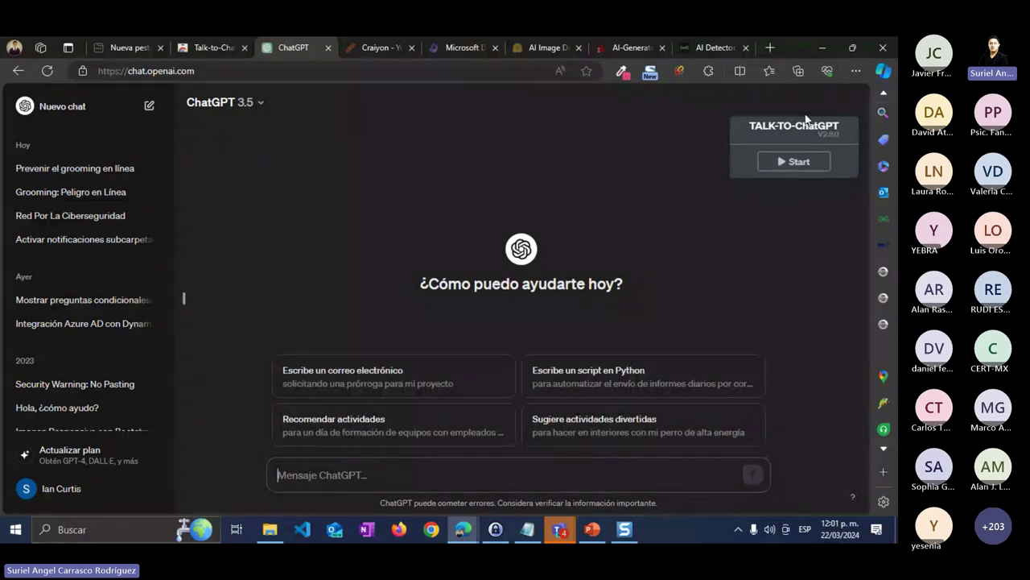
click(799, 164)
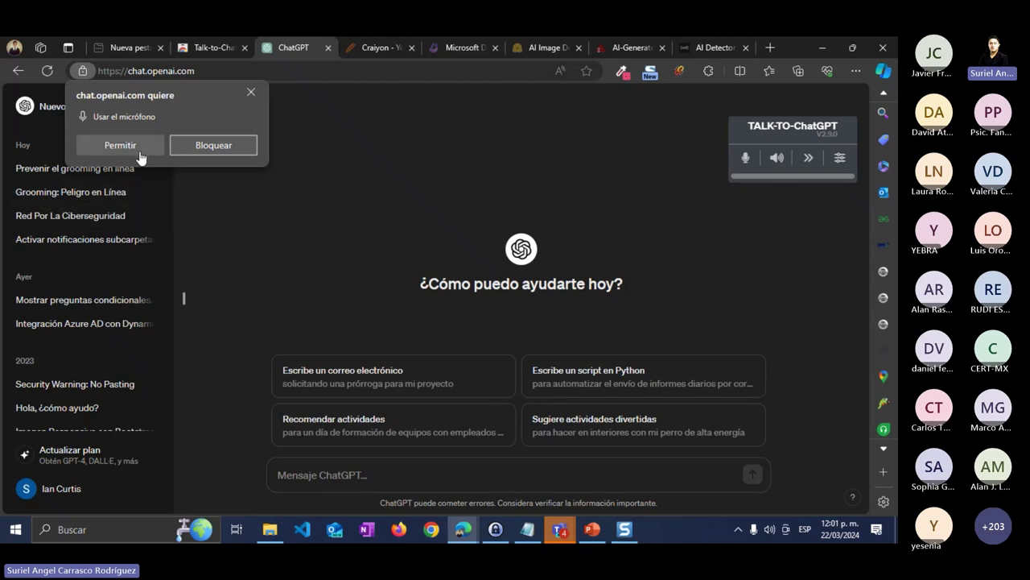
click(138, 153)
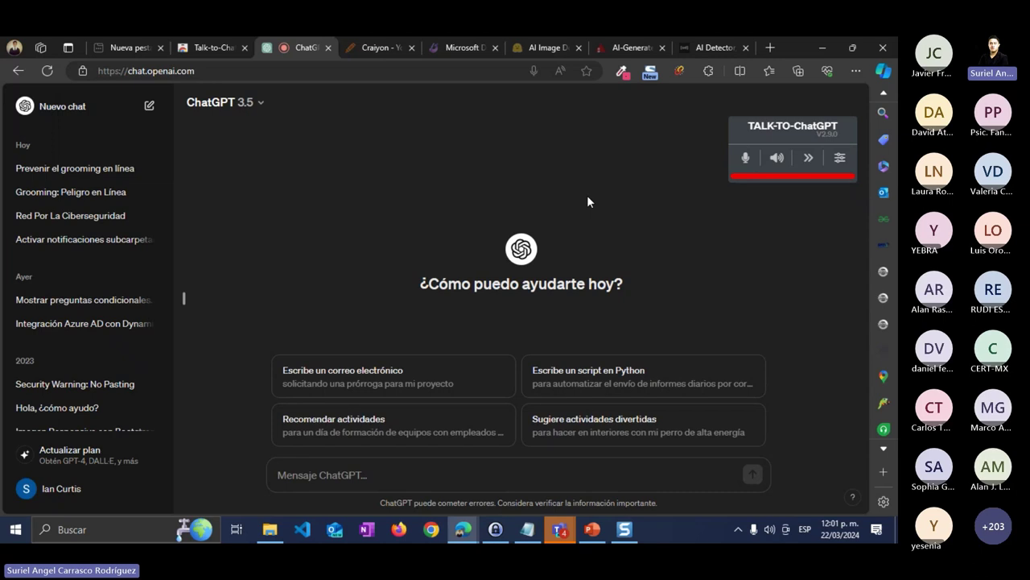
Switch the Talk-to-ChatGPT microphone off, on and off again to demonstrate voice input.
click(745, 158)
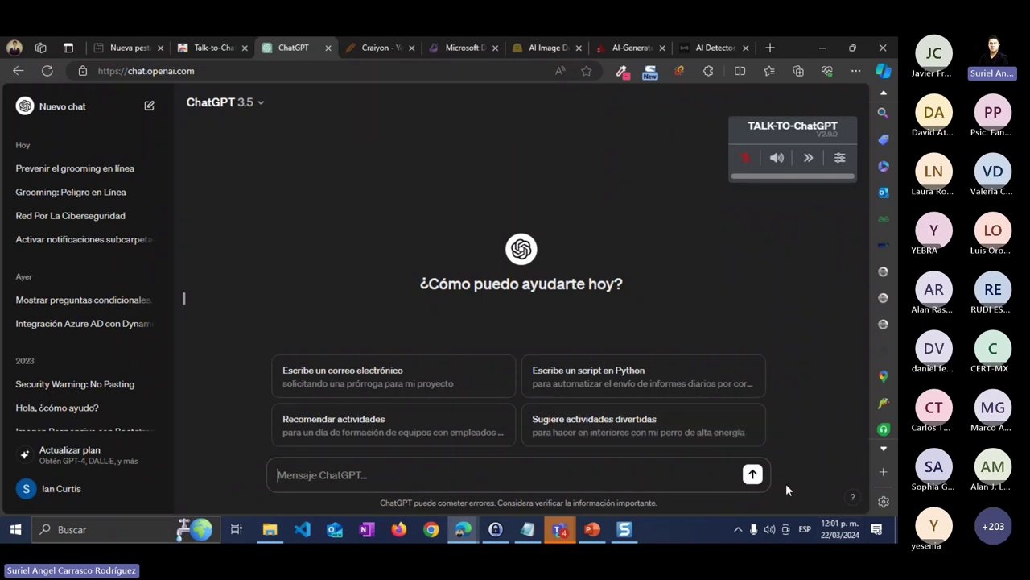
click(747, 161)
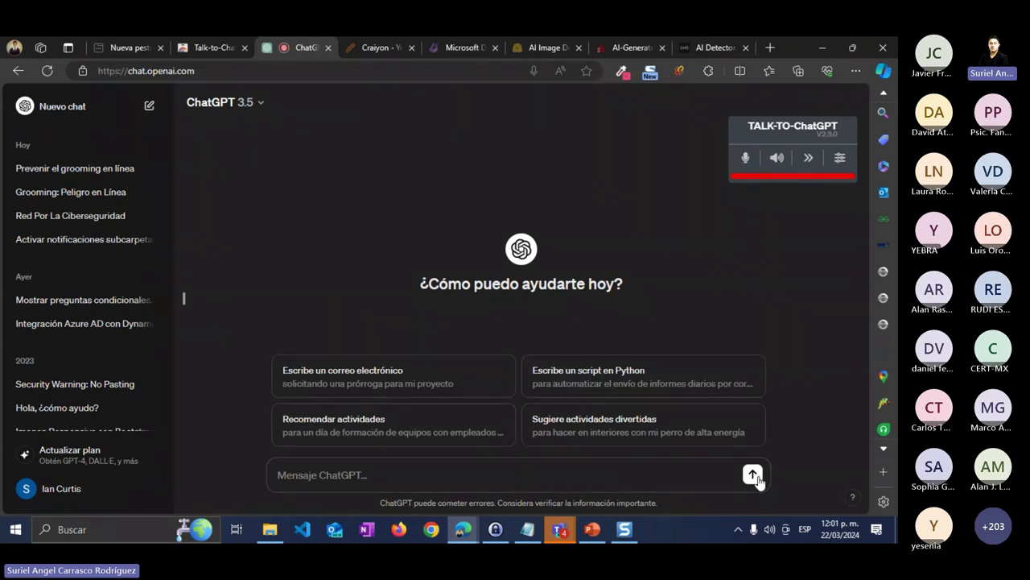
click(747, 164)
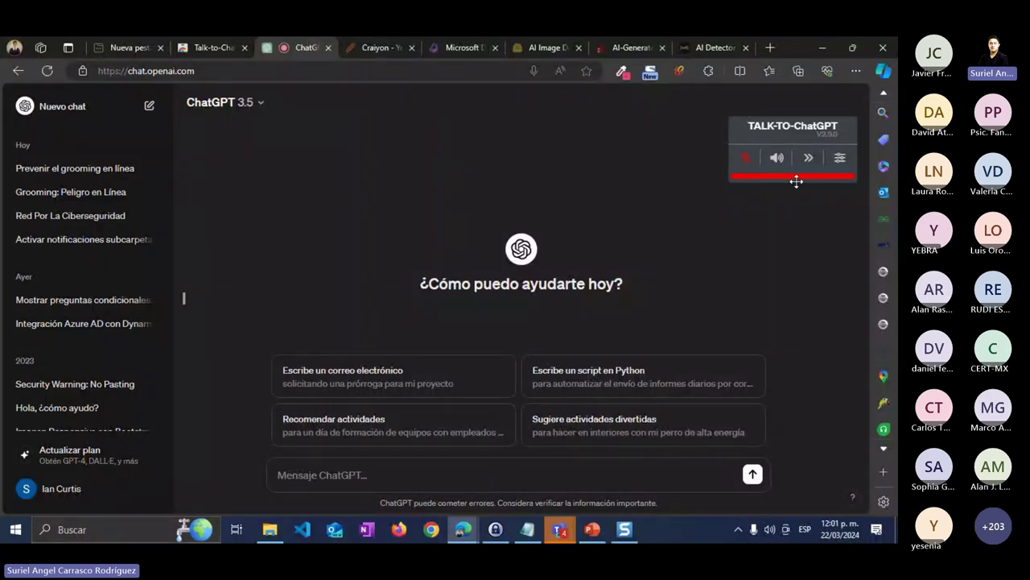
Inspect the Talk-to-ChatGPT language and speech settings without saving, and try its microphone on and off once more.
click(838, 159)
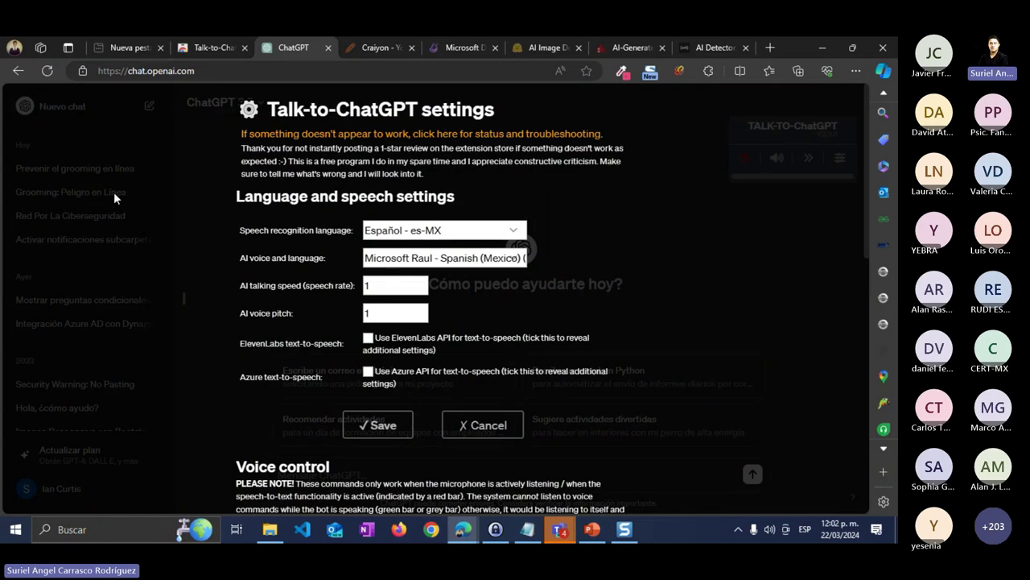
click(473, 432)
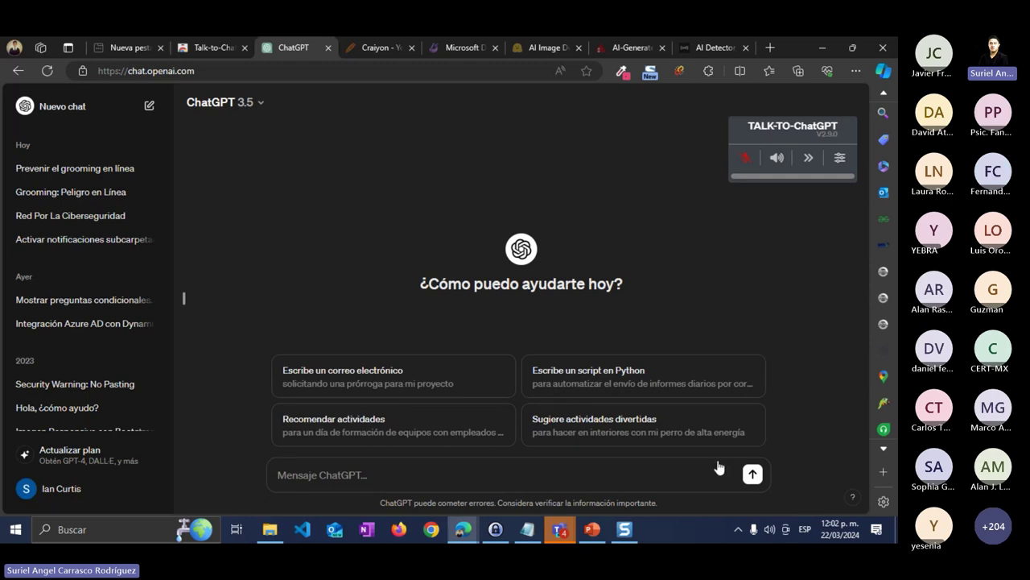
click(746, 158)
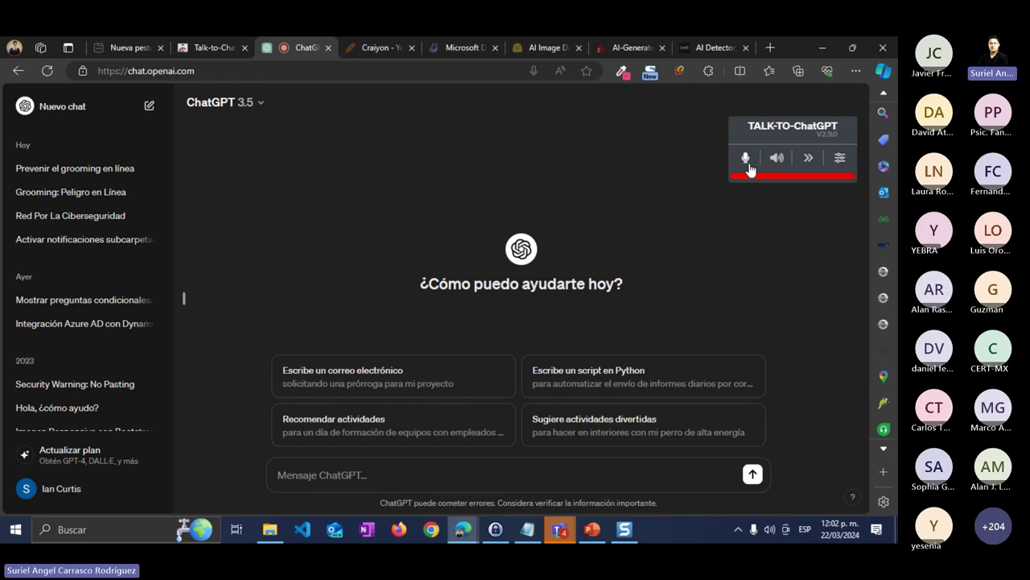
click(747, 164)
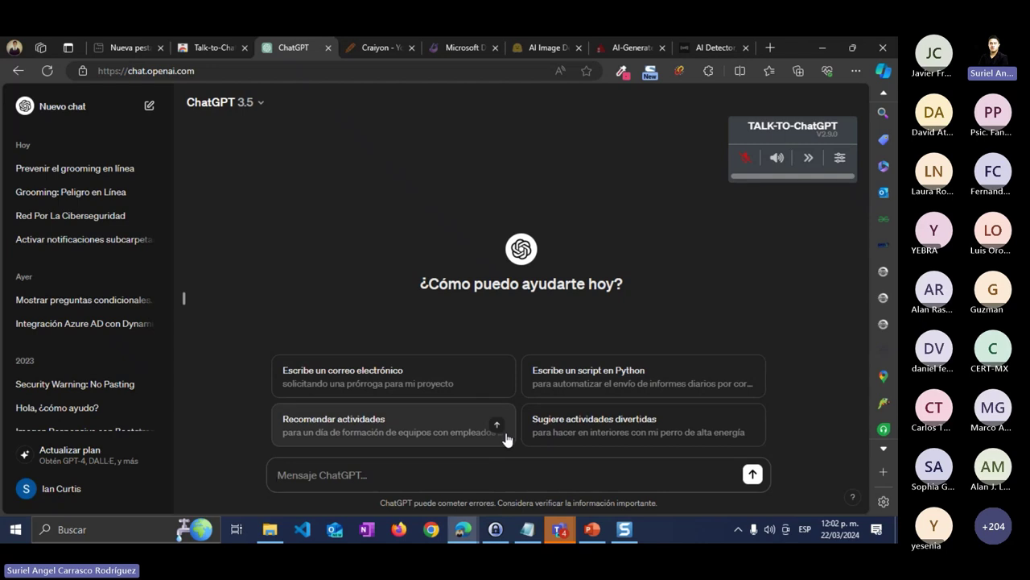
Reopen the “Prevenir el grooming en línea” conversation and mute Talk-to-ChatGPT's spoken output.
click(90, 178)
scroll(399, 306, up, 10)
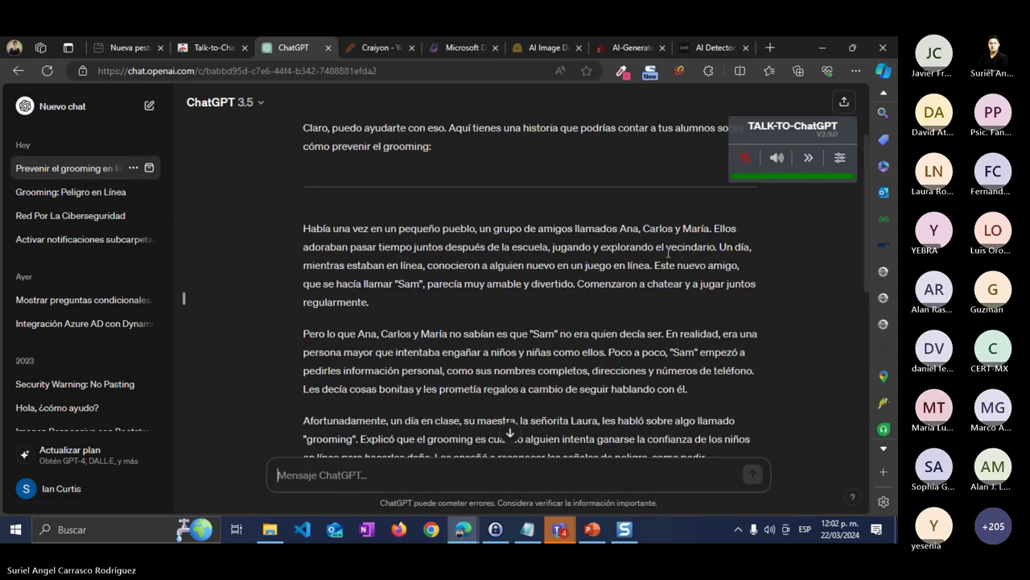
scroll(658, 294, down, 10)
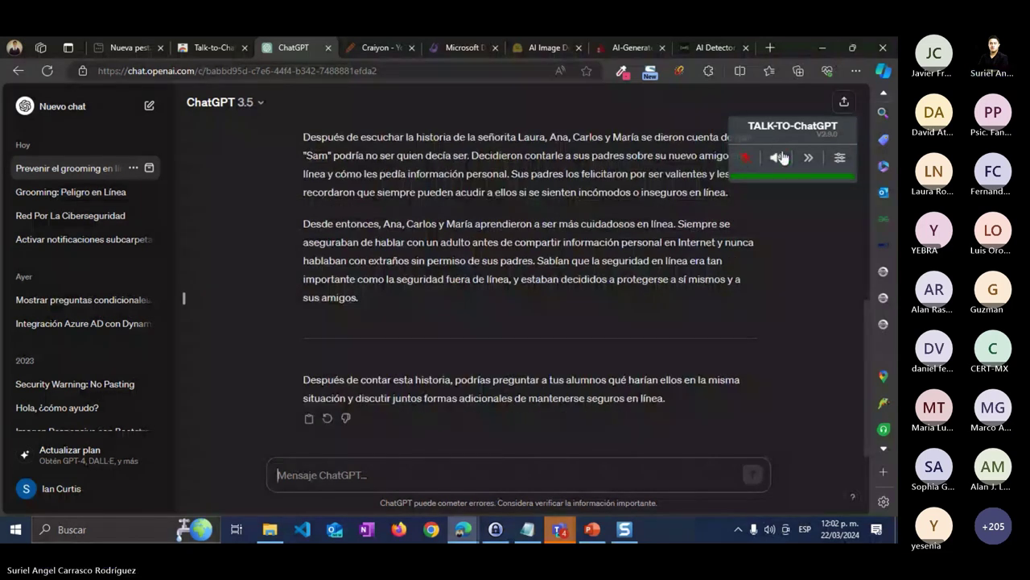
click(780, 157)
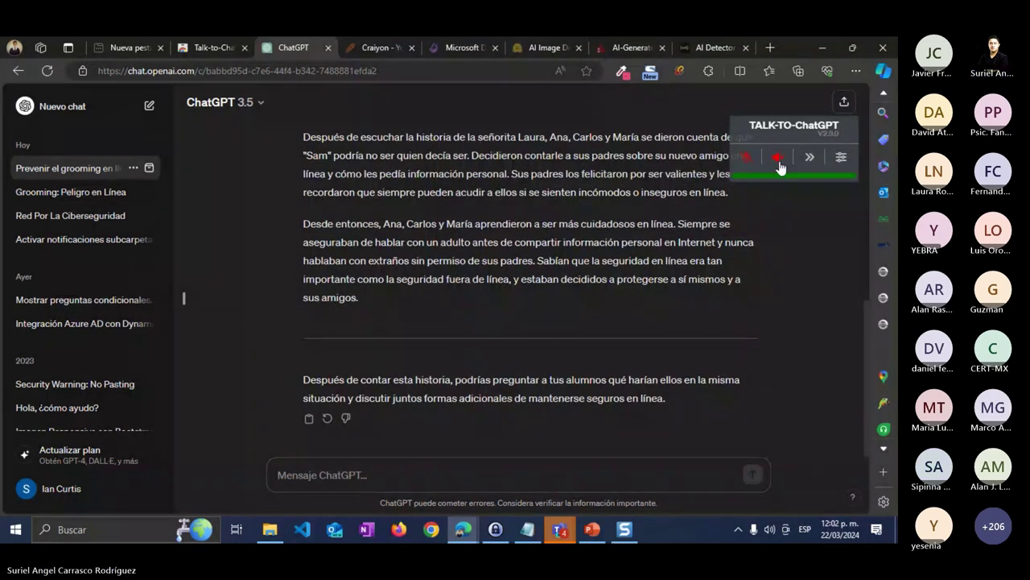
scroll(625, 291, up, 10)
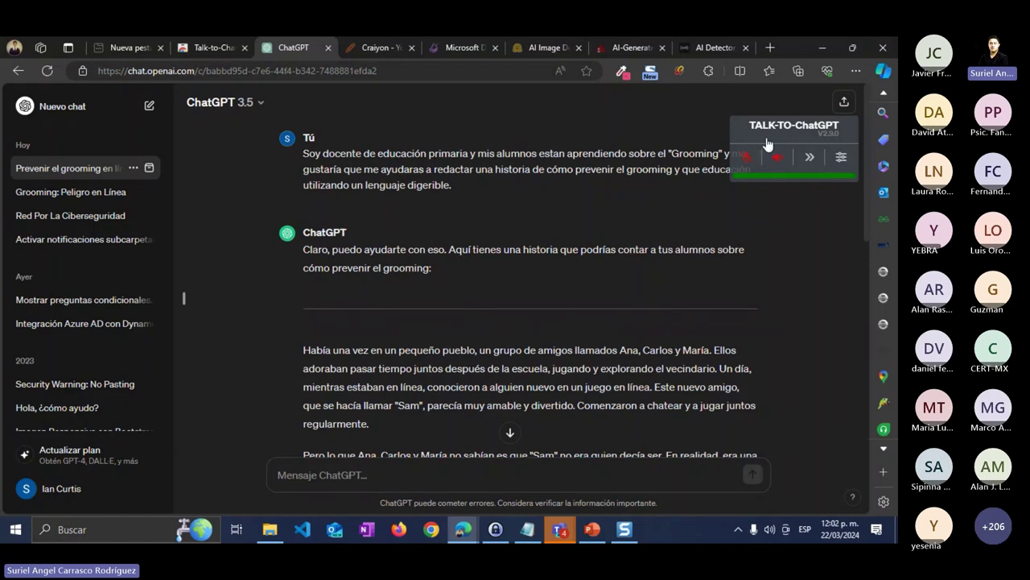
Open the Talk-to-ChatGPT project page on GitHub and close the extension's Chrome Web Store page.
click(759, 175)
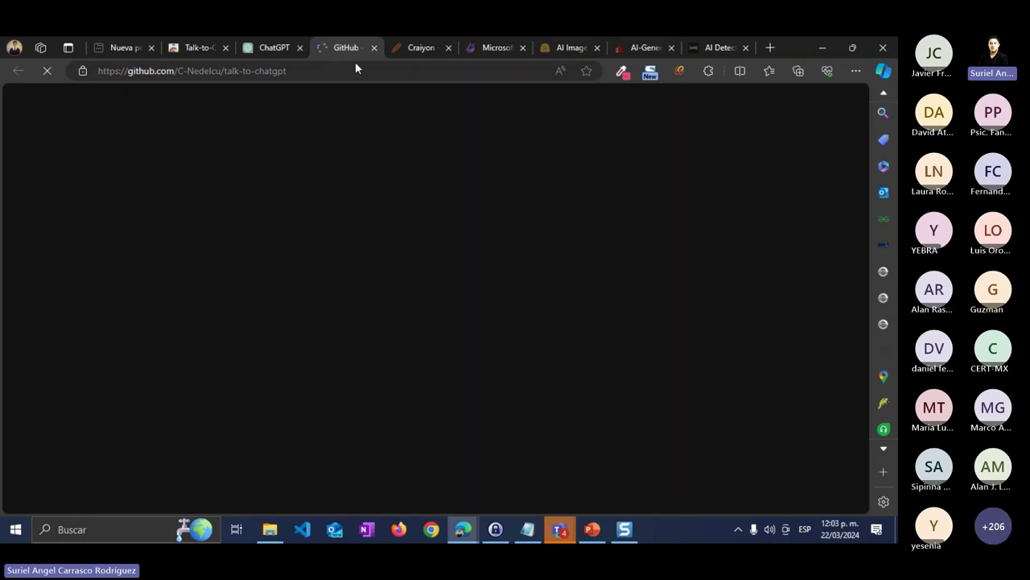
click(196, 47)
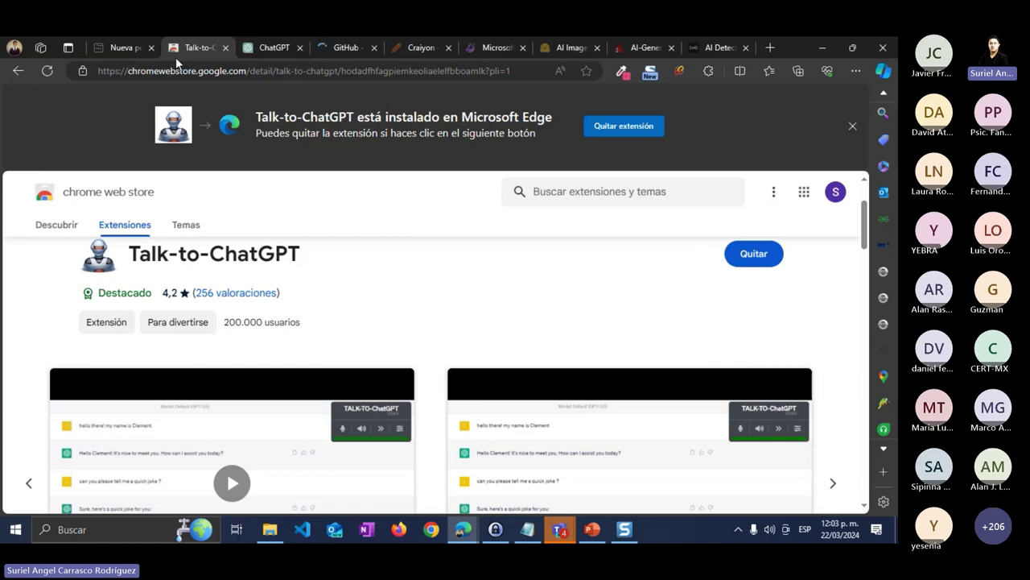
click(225, 48)
Look over the grooming story in ChatGPT down to its closing suggestion and start a new chat.
scroll(469, 354, down, 3)
scroll(475, 358, down, 2)
scroll(518, 413, up, 4)
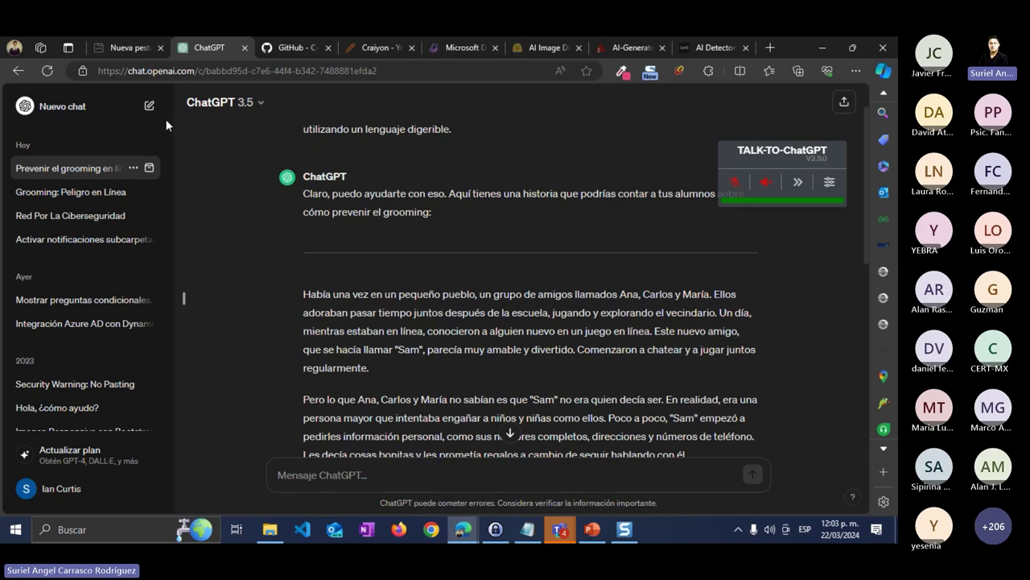
click(514, 480)
scroll(858, 351, down, 6)
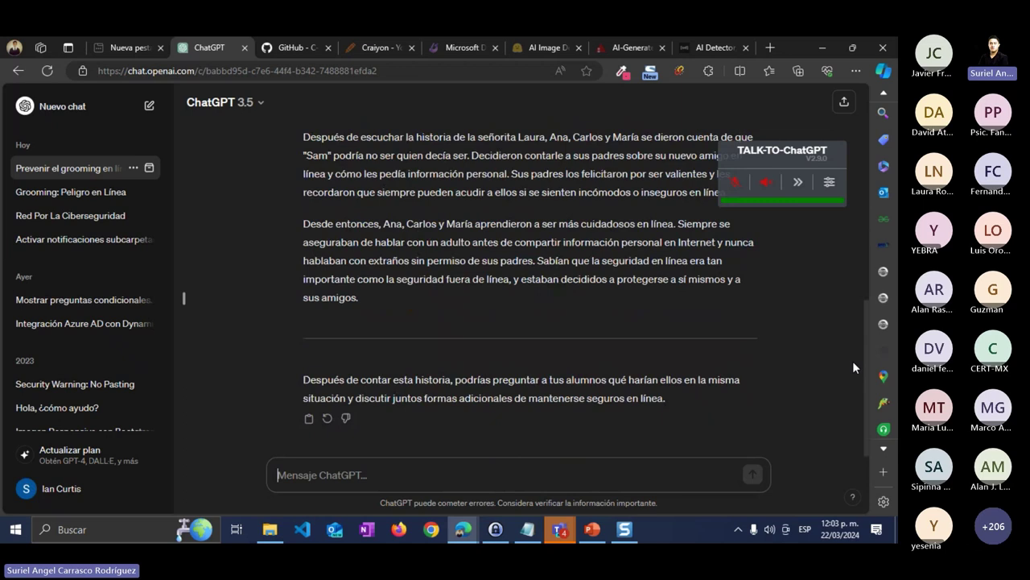
click(148, 108)
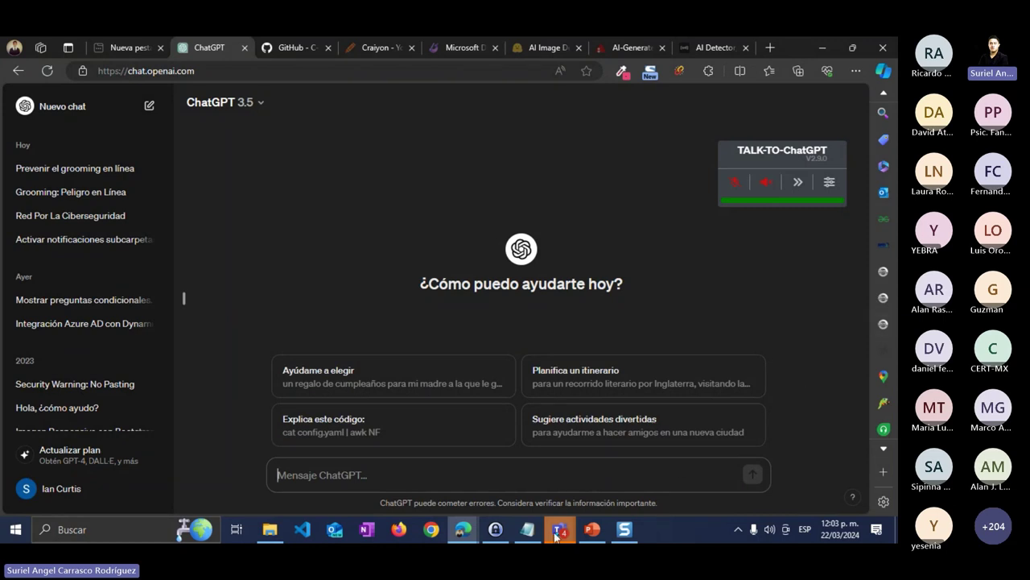
Switch to the Teams meeting “Curso IA Generativa” to check its chat, and return to the new tab page in Edge.
mouse_move(560, 536)
click(512, 471)
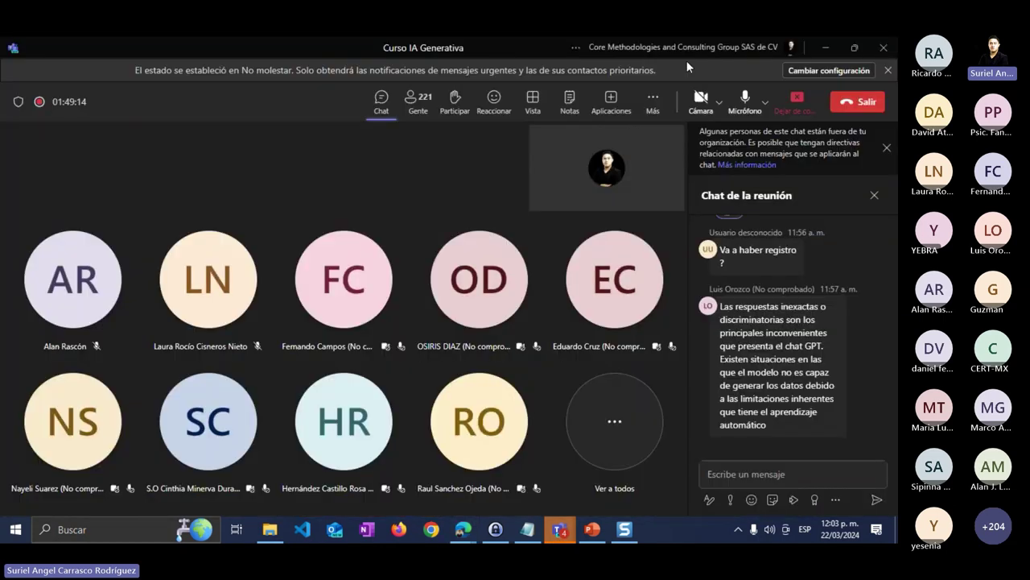
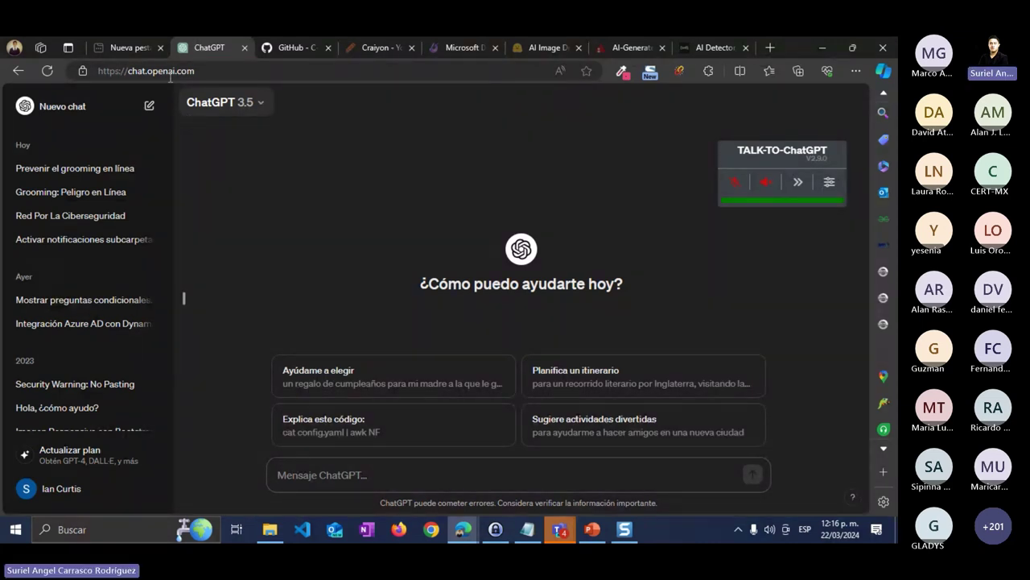
click(117, 54)
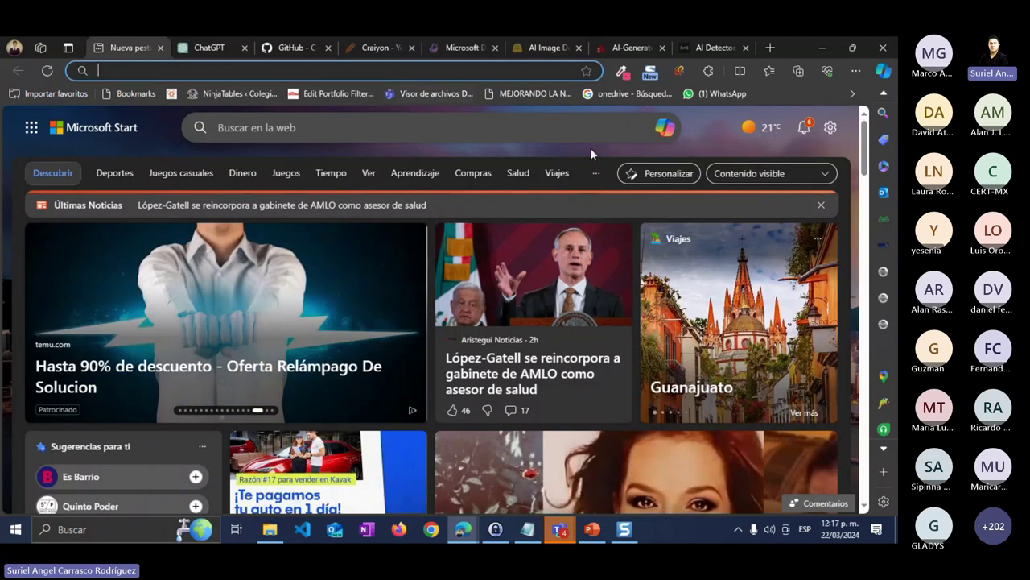
Open Copilot from the new tab page, close the leftover new tab and look over Copilot's start page.
click(665, 130)
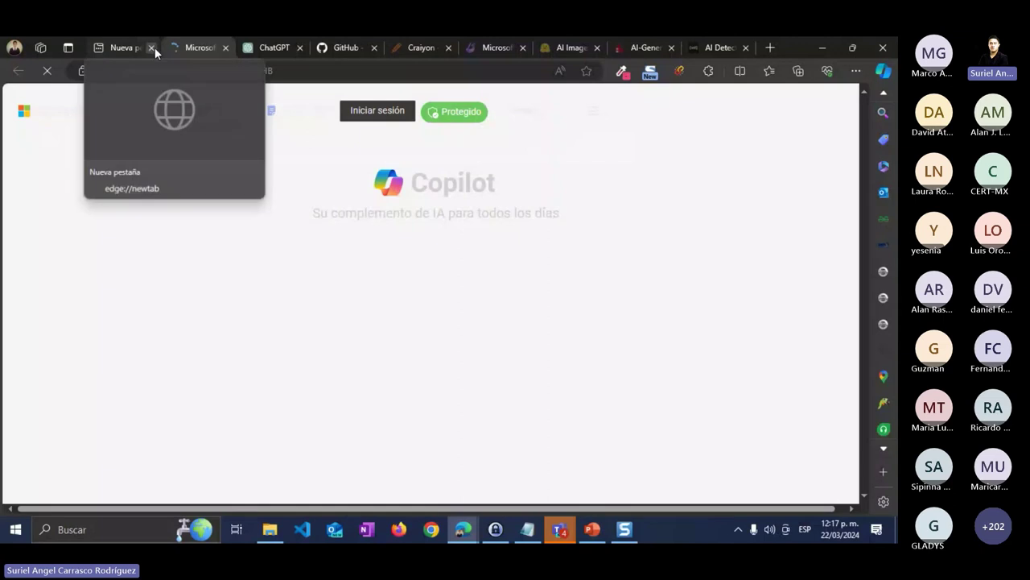
click(152, 49)
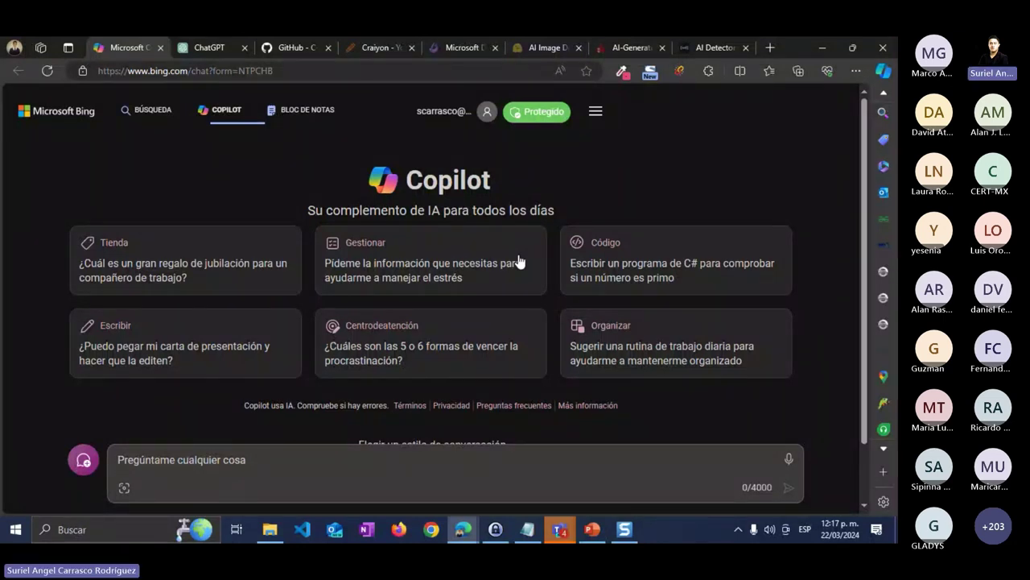
scroll(539, 289, down, 2)
scroll(544, 322, up, 2)
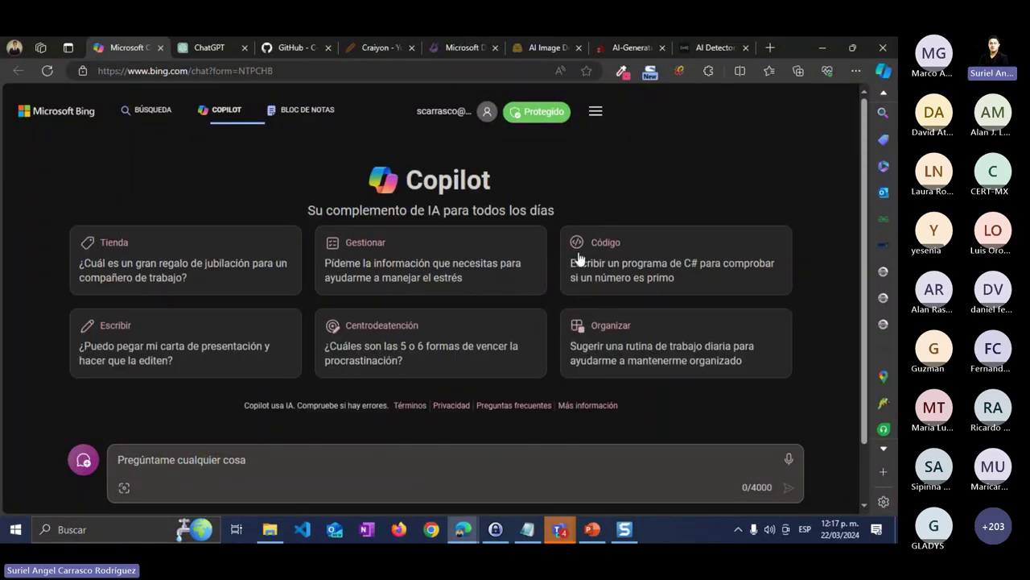
Set Copilot's conversation style to “Más Preciso”.
scroll(579, 257, down, 2)
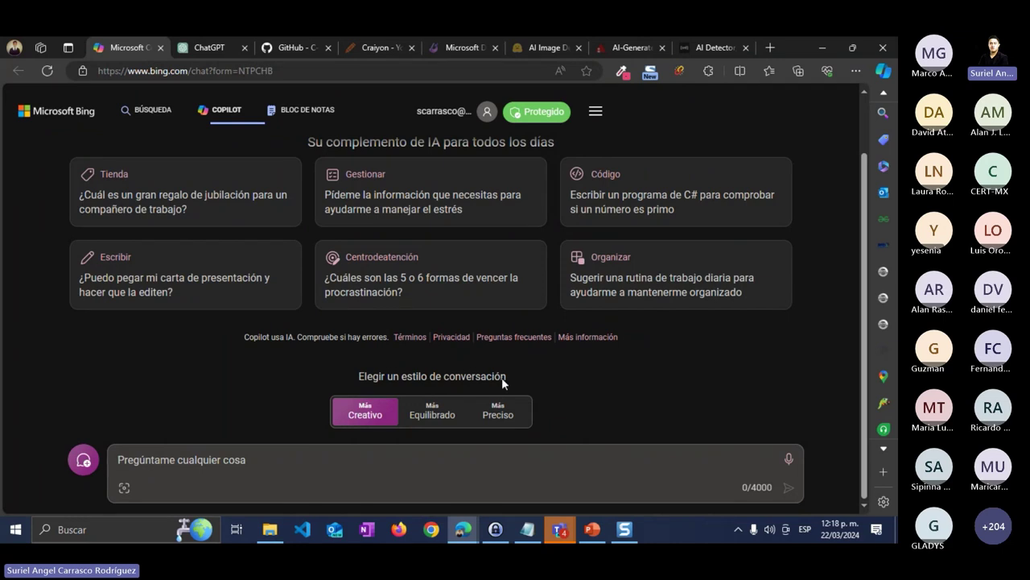
scroll(352, 329, up, 2)
scroll(352, 329, down, 2)
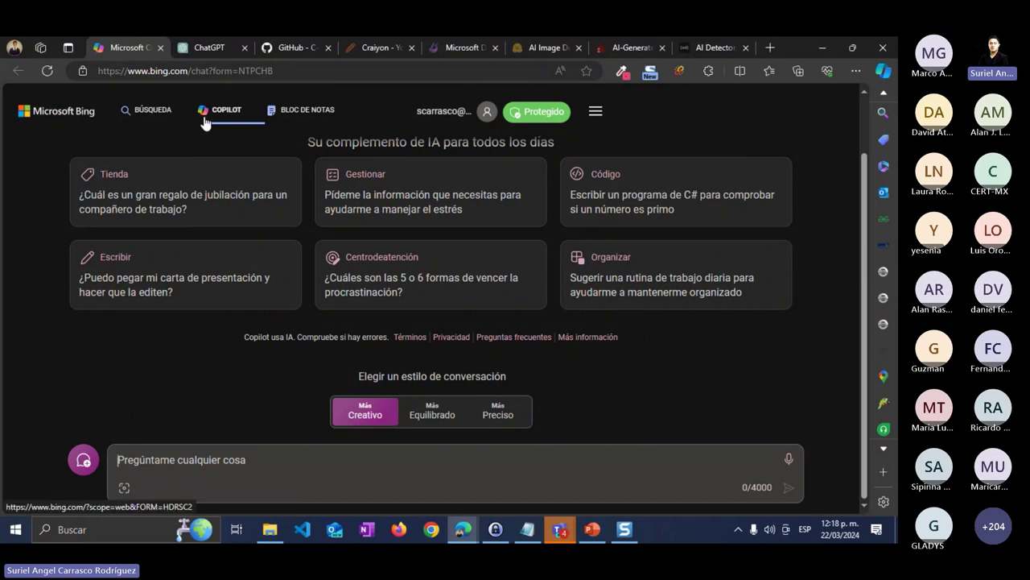
scroll(527, 324, up, 1)
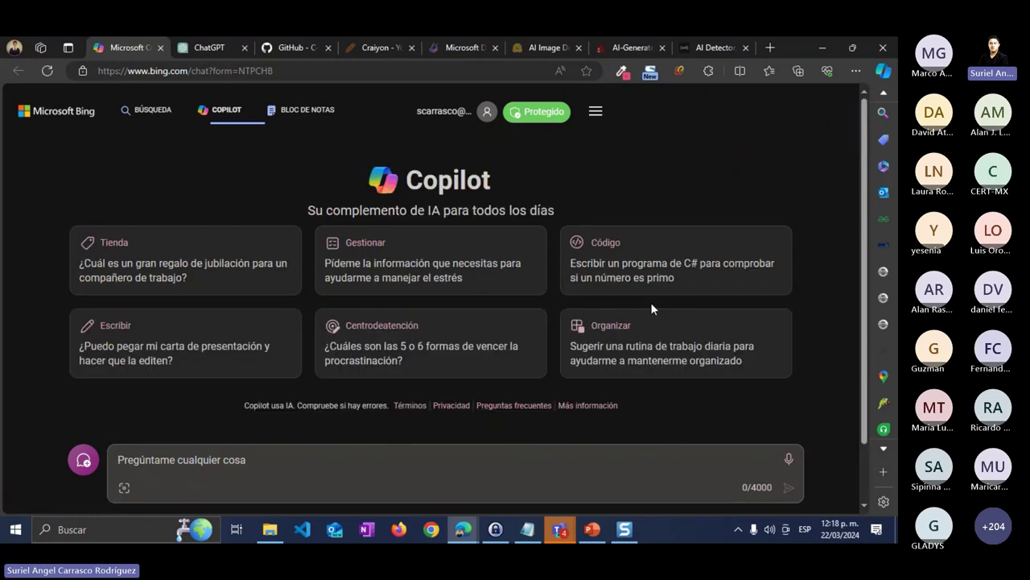
scroll(587, 274, down, 1)
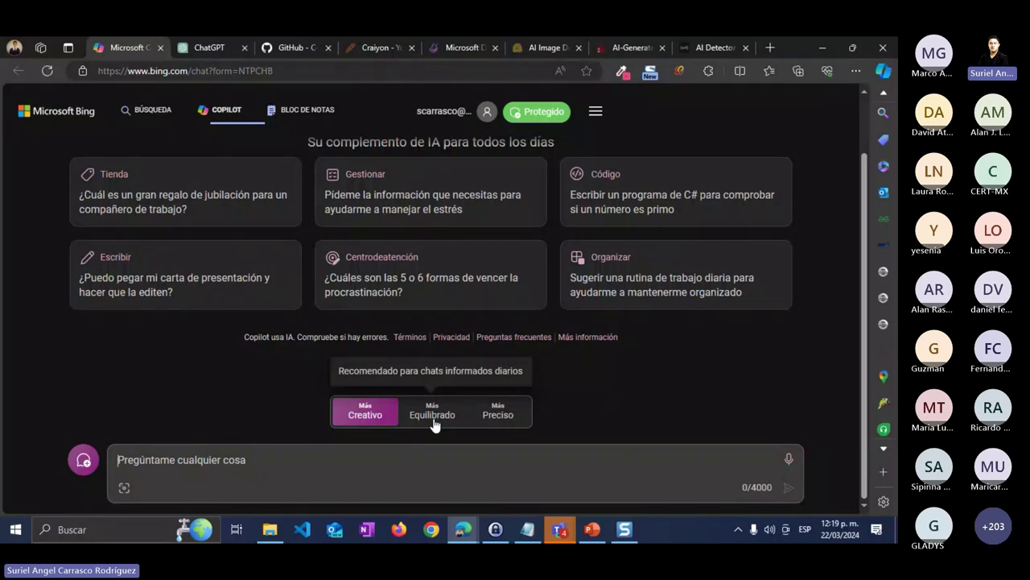
click(499, 420)
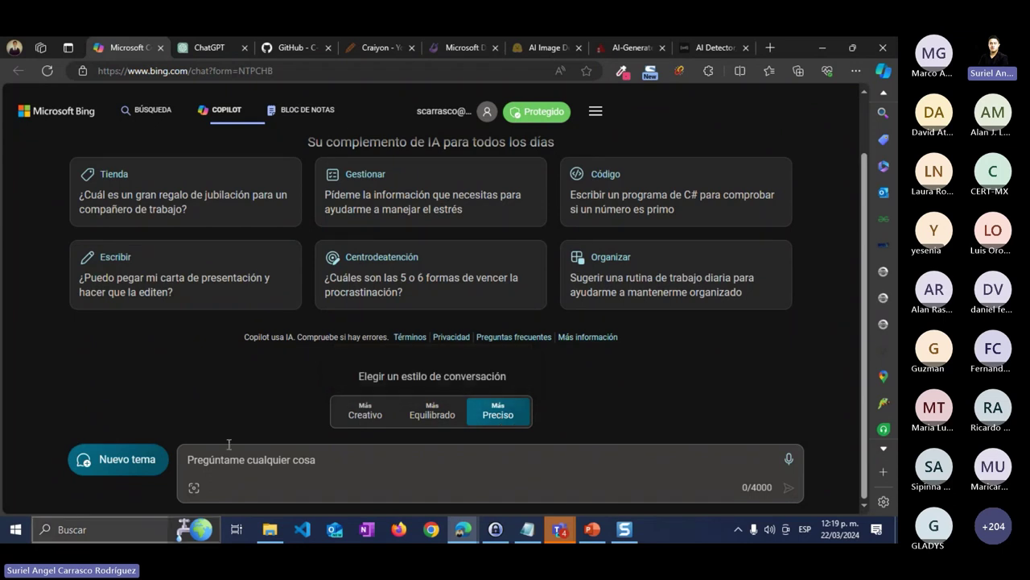
Ask Copilot “Necesito aplicar una certificación en Microsoft 365. Dime donde puedo consultar documentación para entrenarme.”.
click(176, 456)
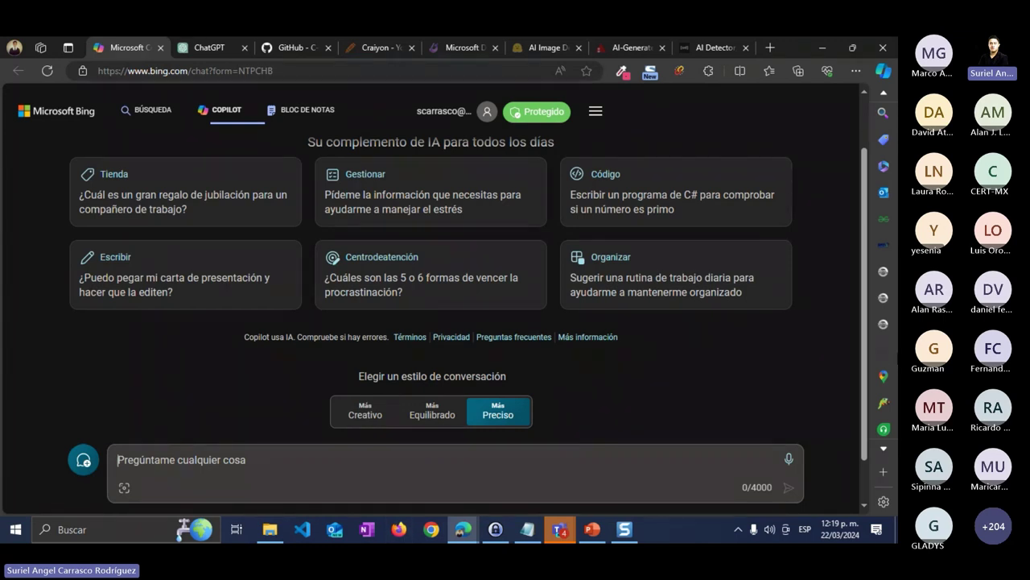
text(Necesito a)
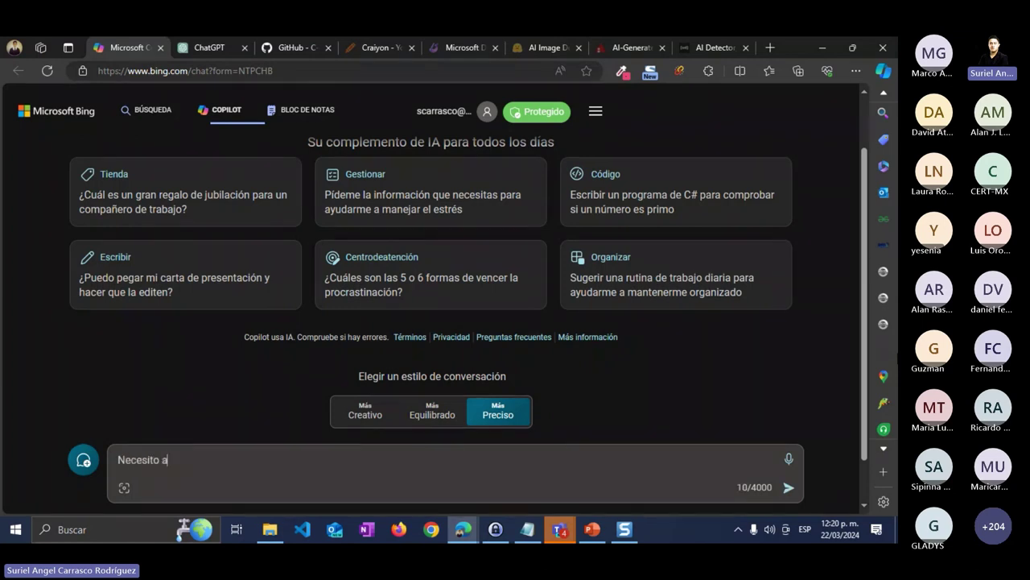
text(plicar una certificació)
text(n en )
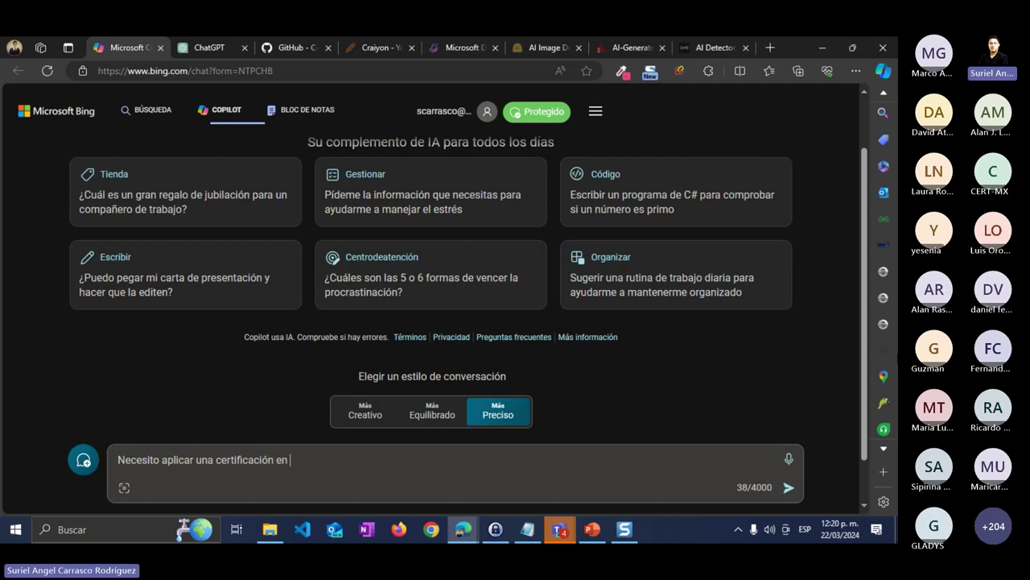
text(Microsoft 365. ¿)
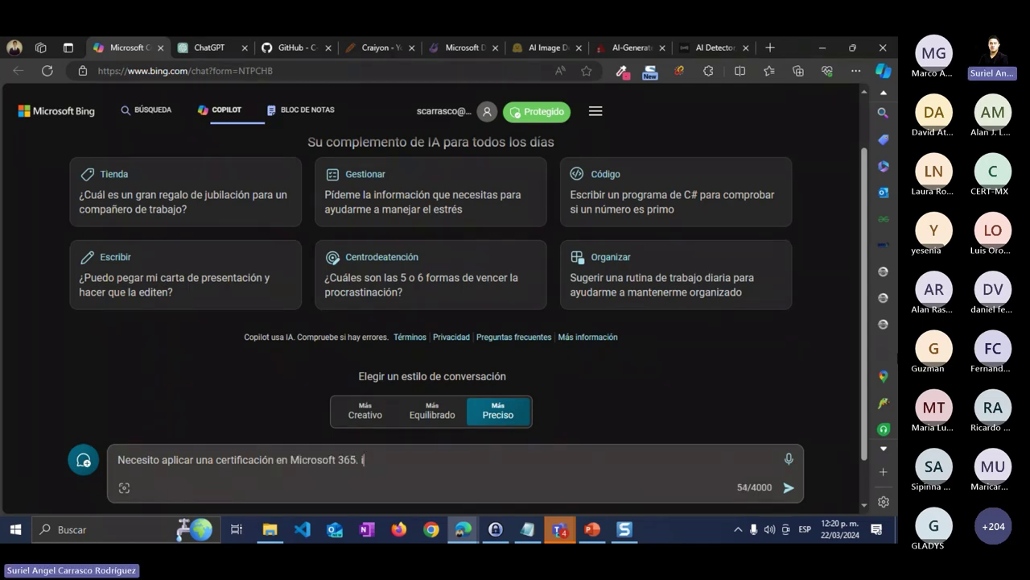
key(BackSpace)
text(Dime donde puedo consu)
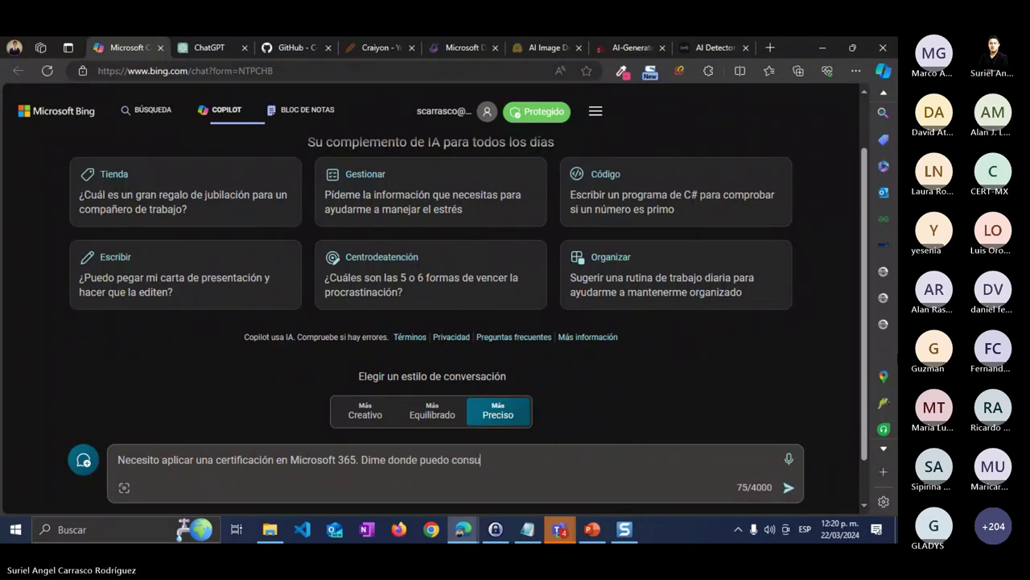
text(ltar documentación para en)
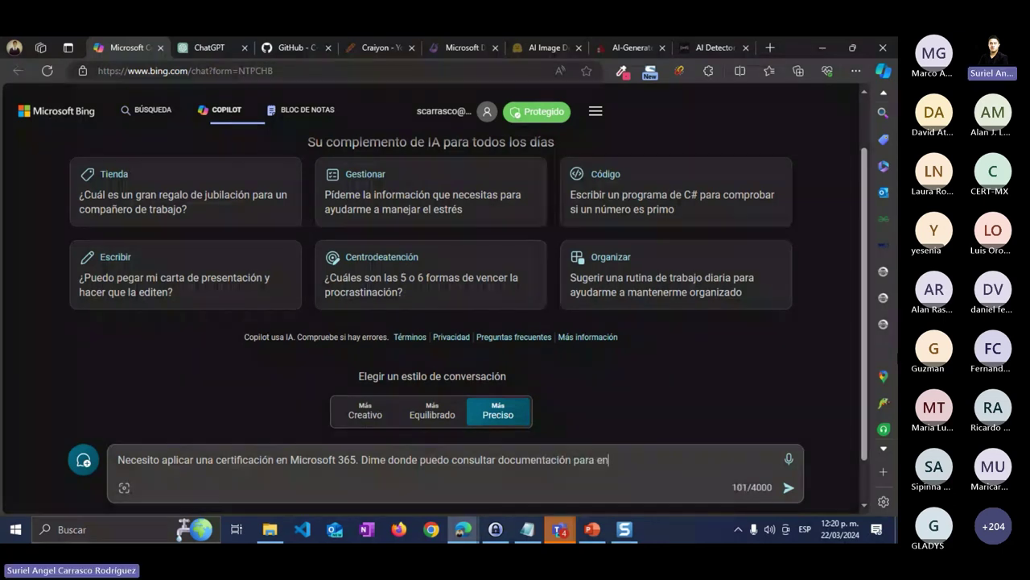
text(trenarme.)
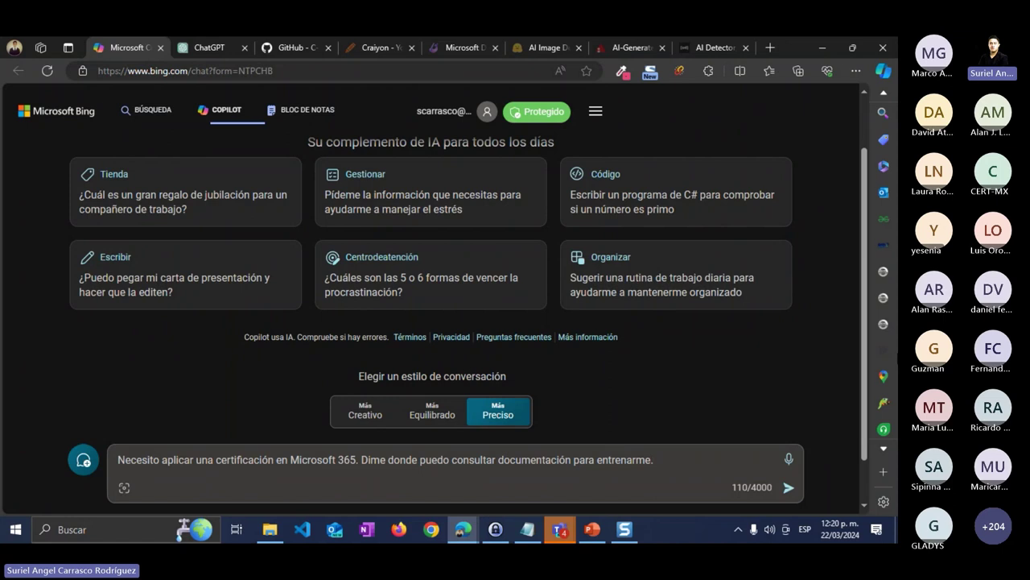
click(789, 487)
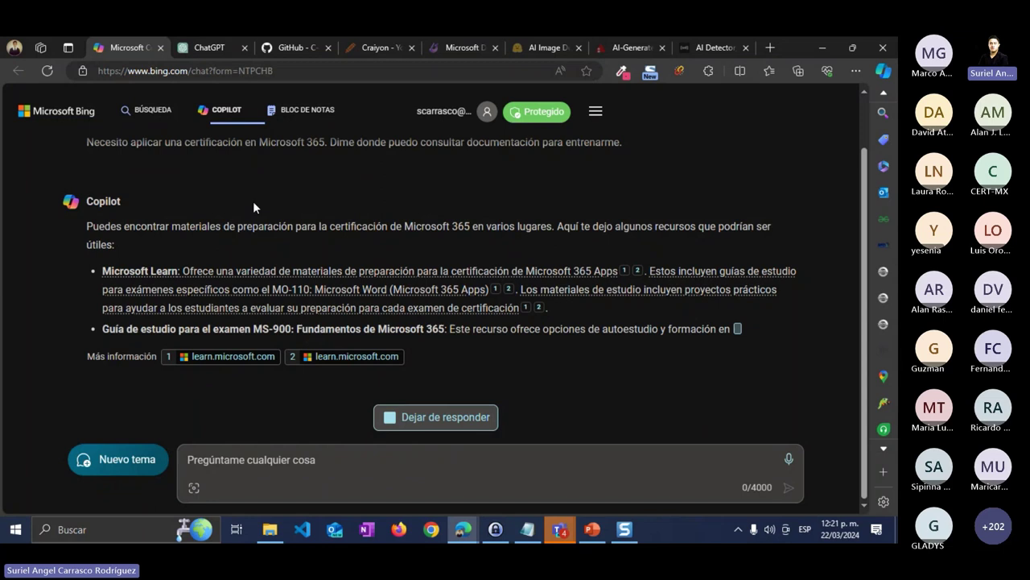
Glance at the empty ChatGPT chat, return to Copilot and read its answer about Microsoft 365 certification resources.
click(191, 51)
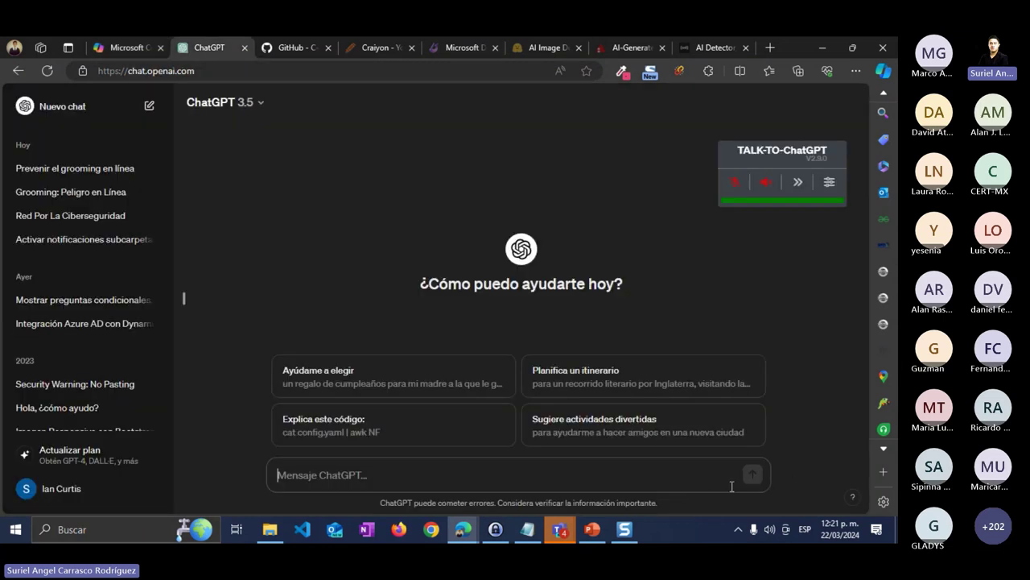
click(113, 49)
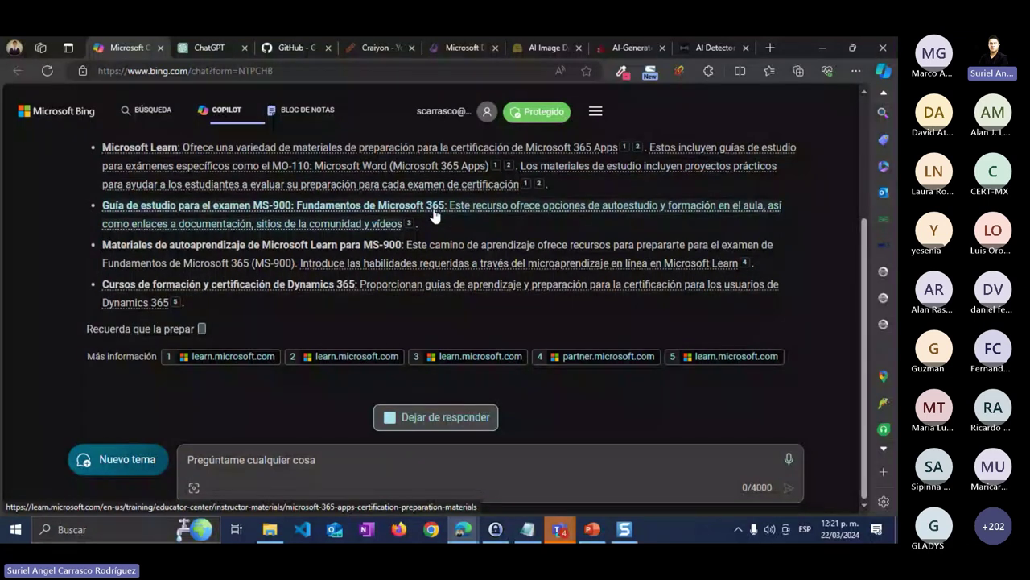
scroll(429, 225, up, 1)
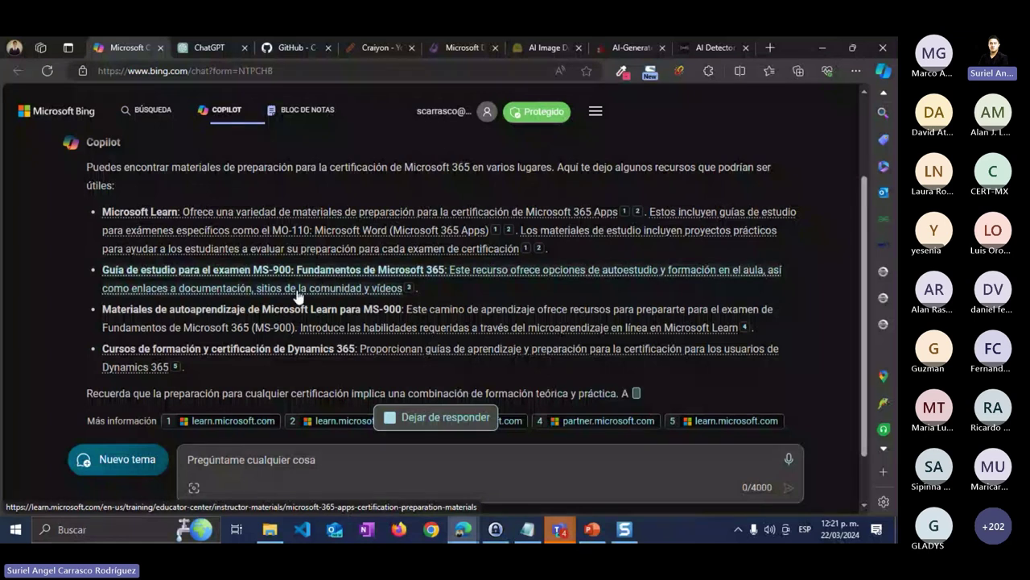
scroll(293, 328, down, 1)
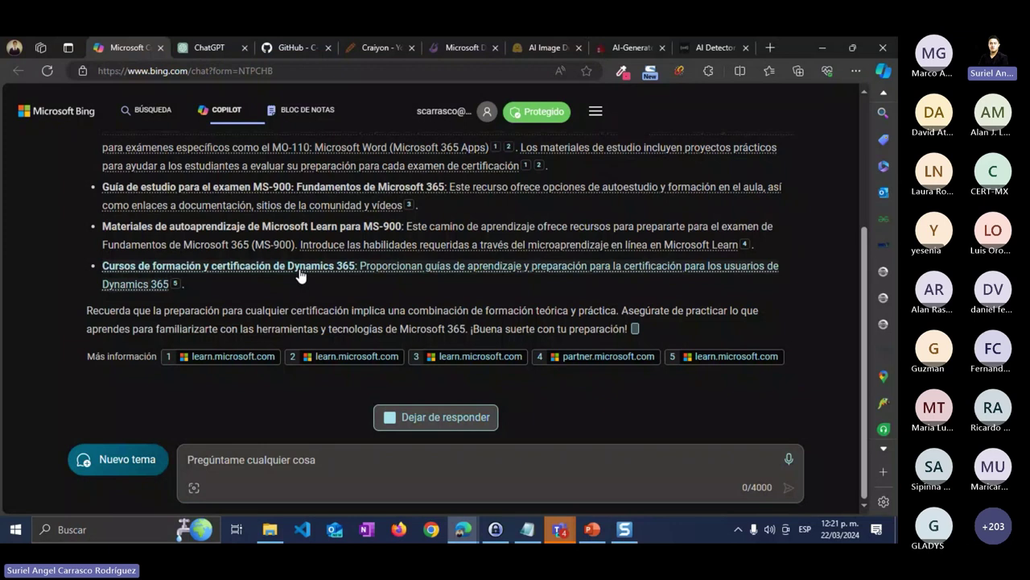
scroll(396, 256, up, 1)
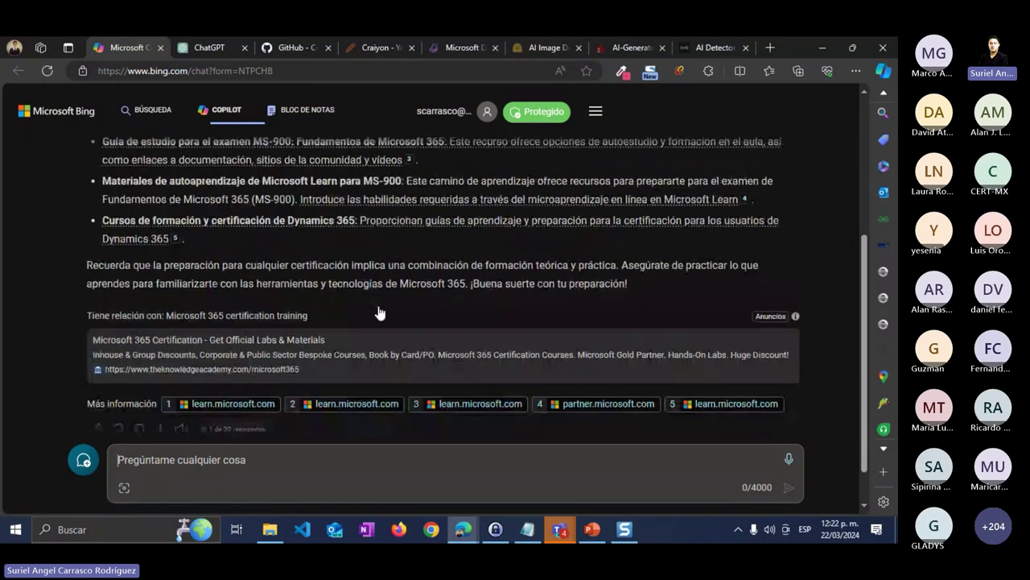
scroll(367, 306, up, 2)
mouse_move(356, 297)
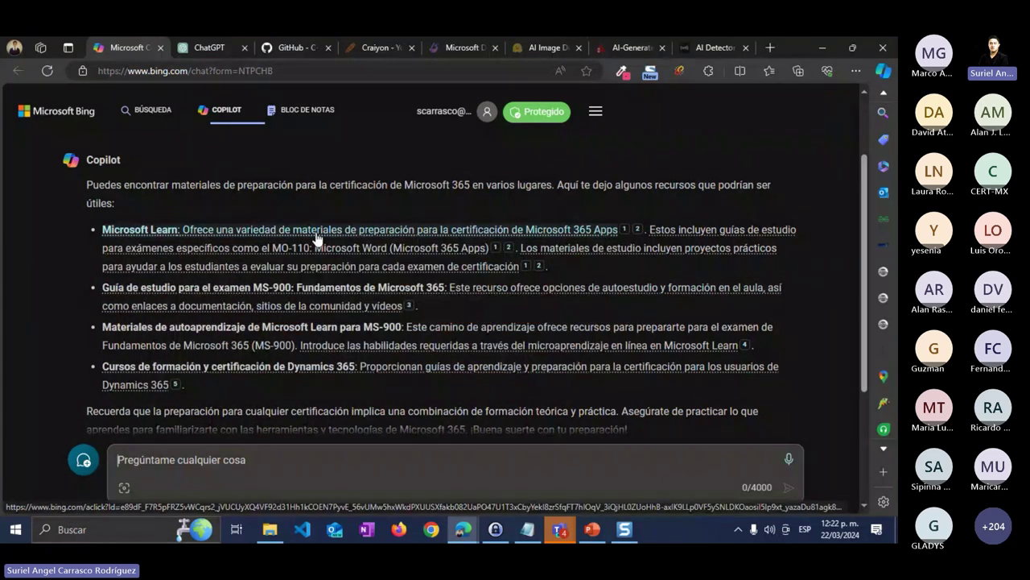
Open the Coursera Power BI certificate page from the answer's Microsoft Learn entry, look over it and close it.
click(312, 234)
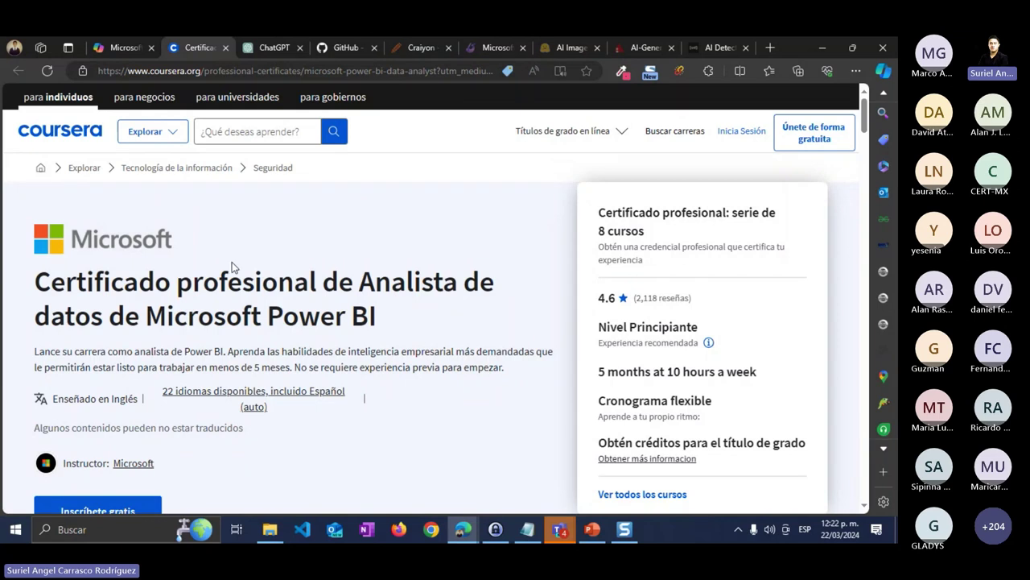
scroll(299, 357, down, 3)
scroll(299, 356, up, 3)
scroll(303, 355, down, 1)
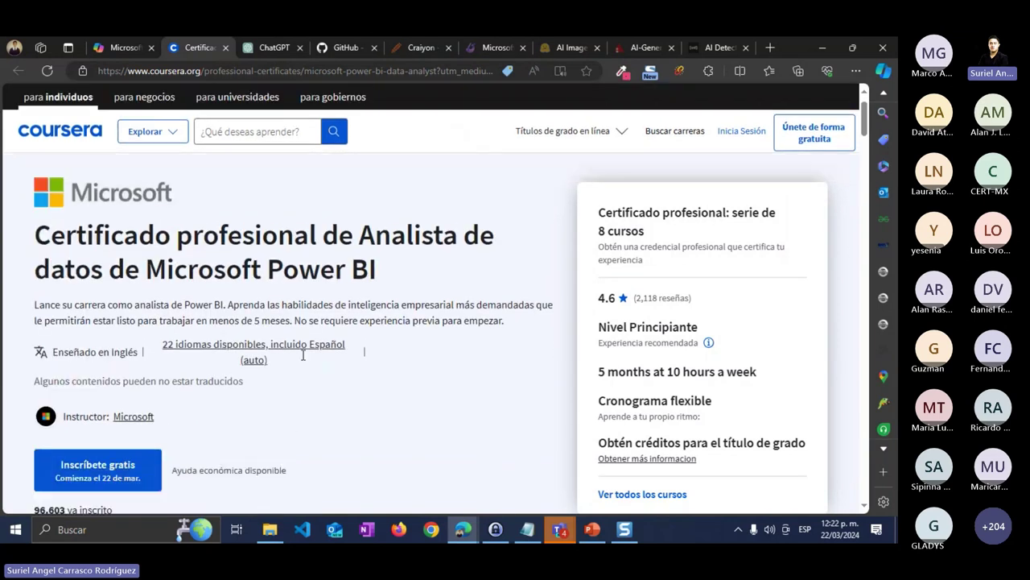
scroll(302, 355, down, 1)
scroll(304, 355, down, 1)
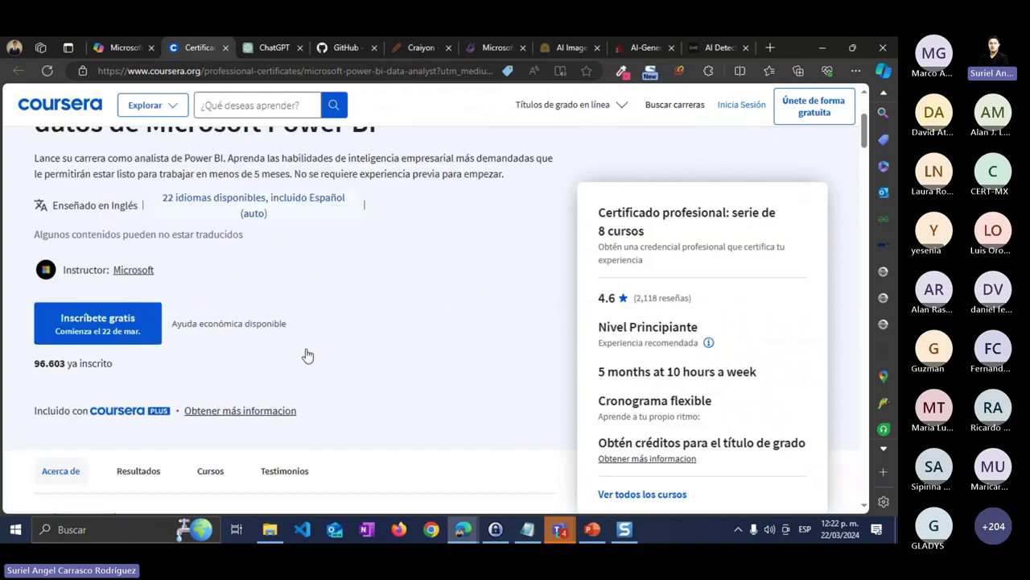
scroll(306, 355, up, 2)
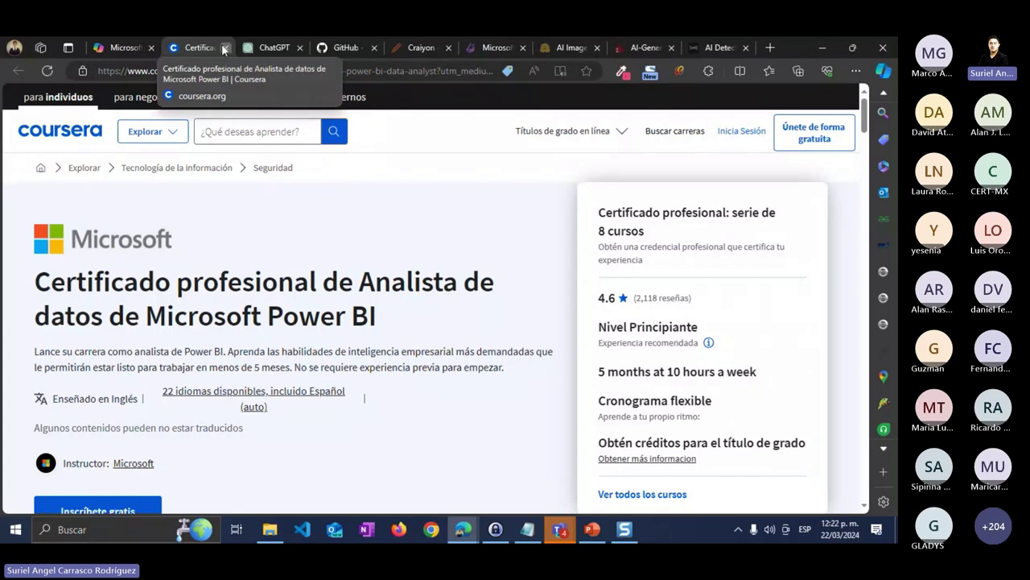
click(224, 48)
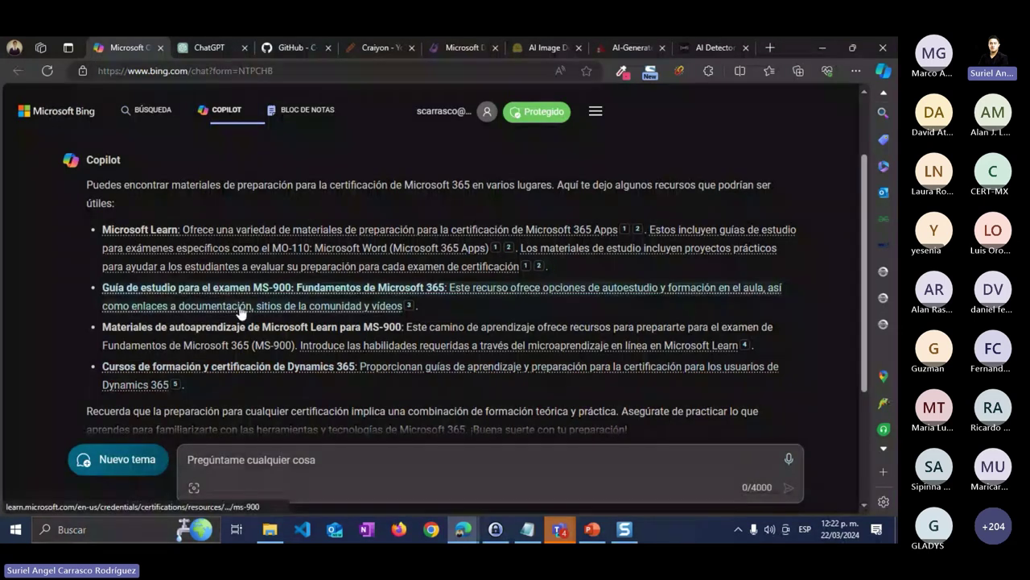
Open the MS-900 study guide cited in Copilot's answer, skim its purpose and exam update sections, and close it.
mouse_move(240, 313)
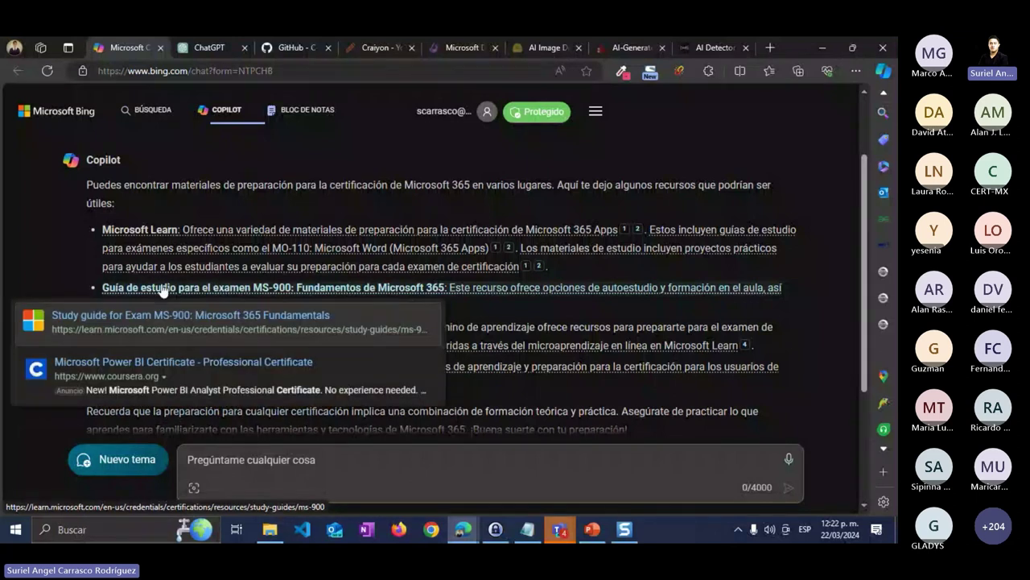
click(163, 288)
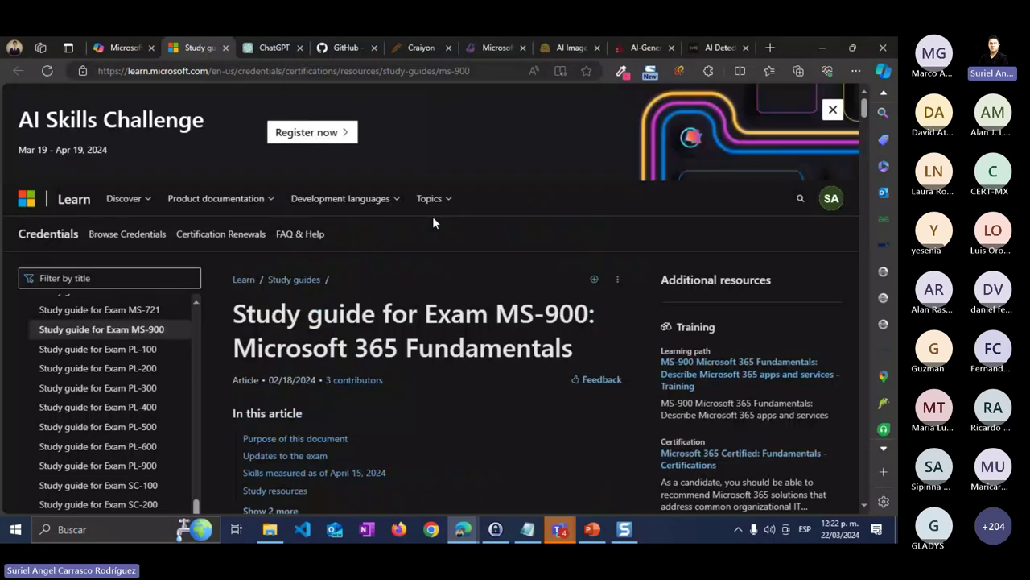
scroll(362, 286, down, 1)
scroll(293, 359, down, 10)
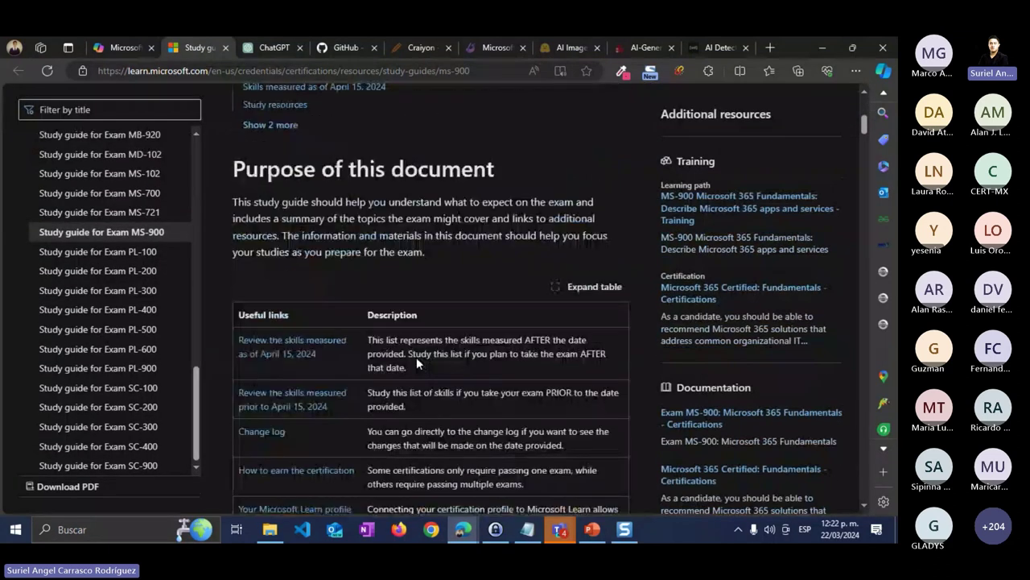
scroll(451, 370, down, 2)
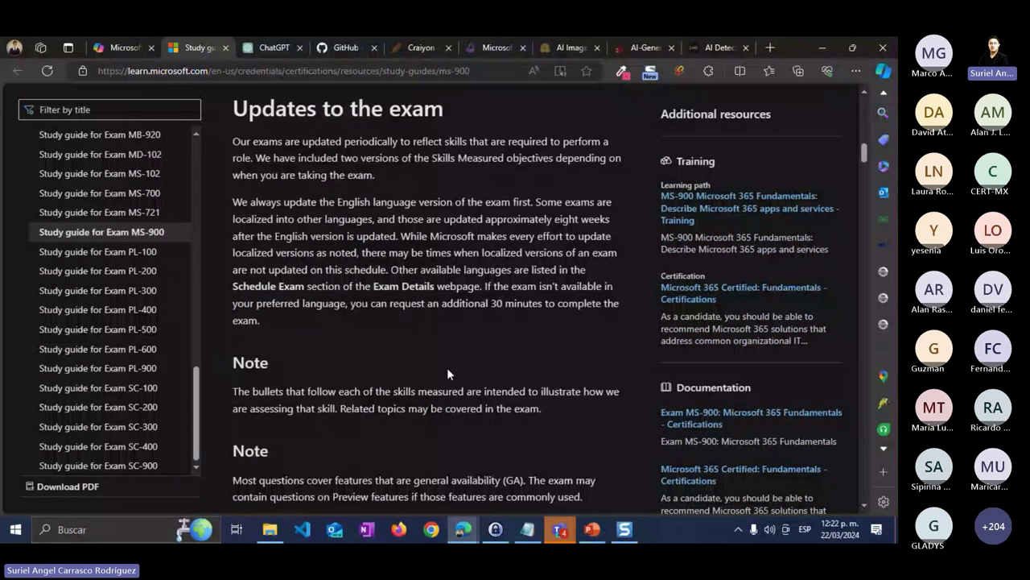
scroll(447, 367, up, 3)
click(226, 48)
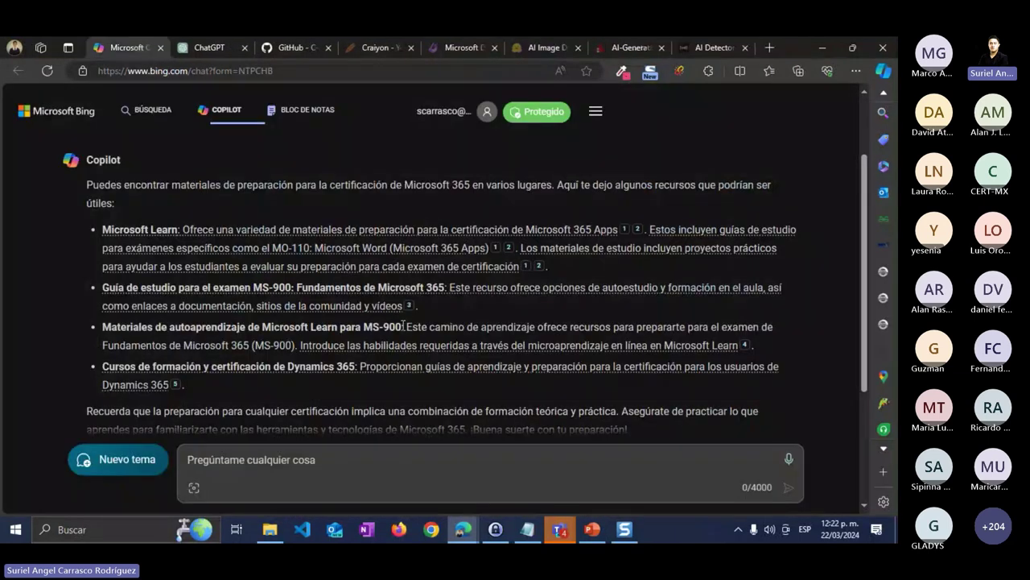
Review the remaining resources, source links and suggested follow-up questions in Copilot's answer.
mouse_move(378, 291)
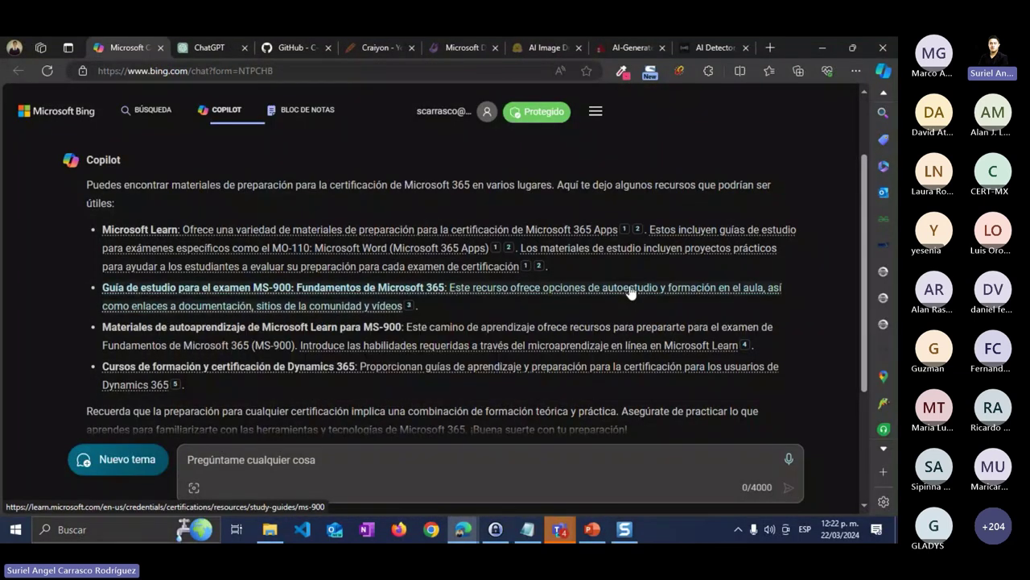
scroll(628, 314, down, 2)
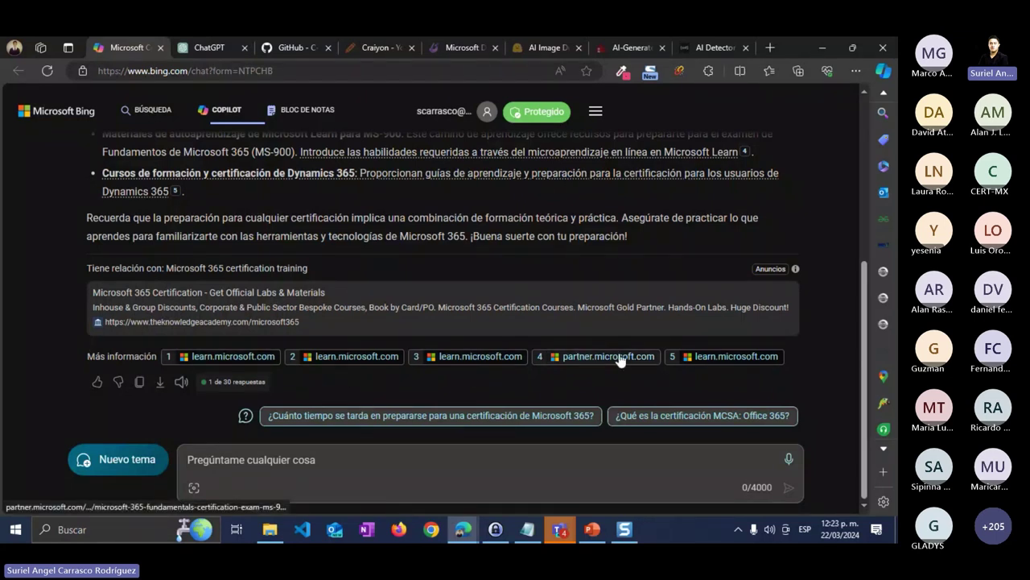
scroll(485, 366, up, 2)
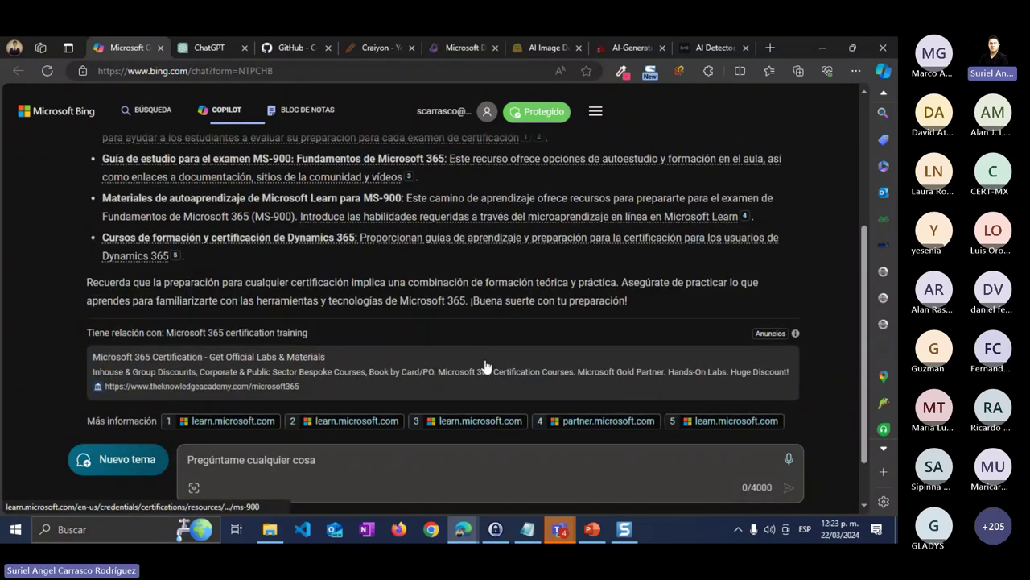
scroll(485, 366, up, 2)
scroll(484, 344, down, 2)
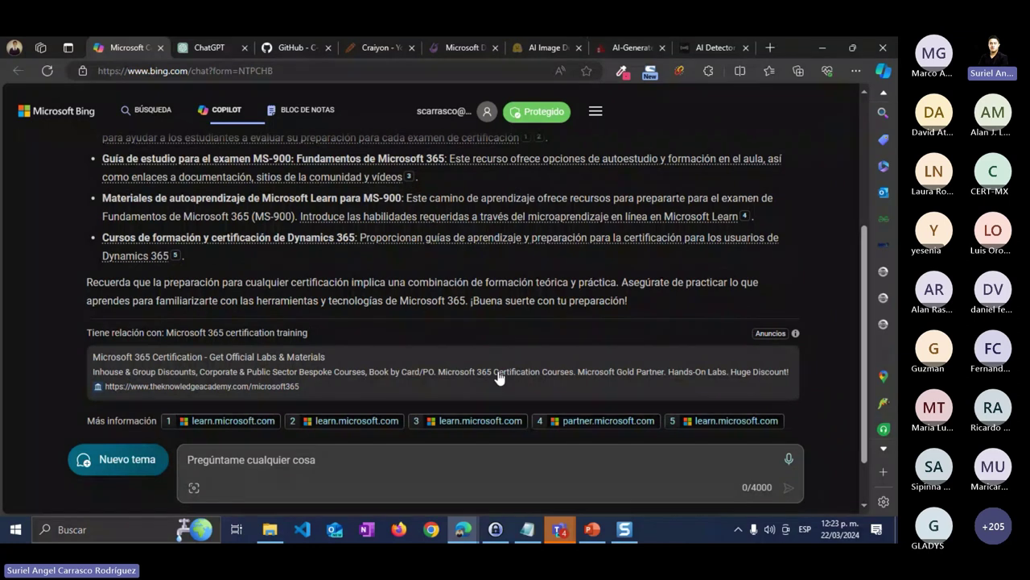
scroll(499, 375, up, 3)
scroll(453, 278, down, 1)
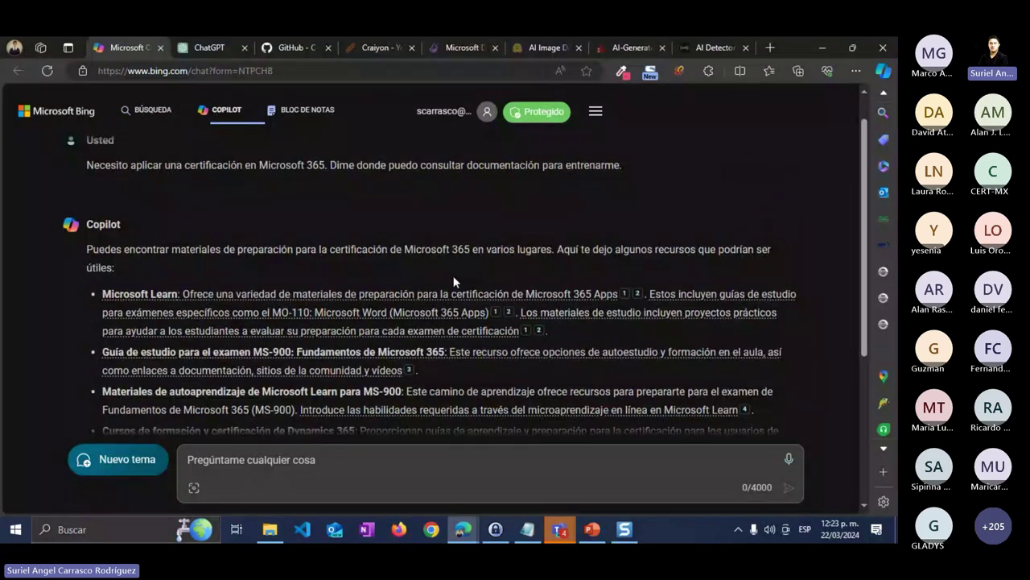
scroll(506, 311, down, 2)
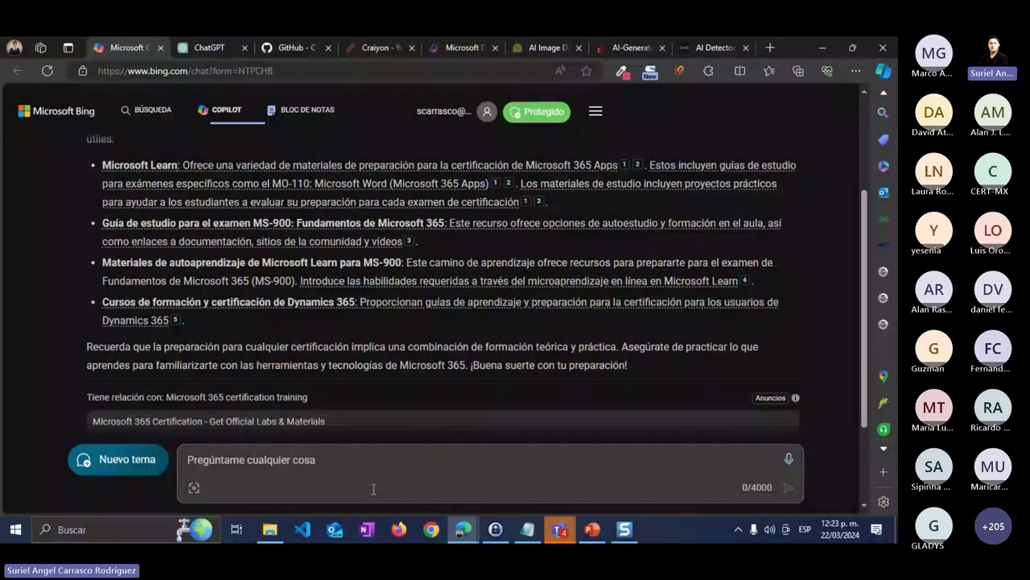
Start a new Copilot topic and ask "Necesito saber quiénes fueron los ganadores de los premios Oscar a la academia 2024.".
click(115, 459)
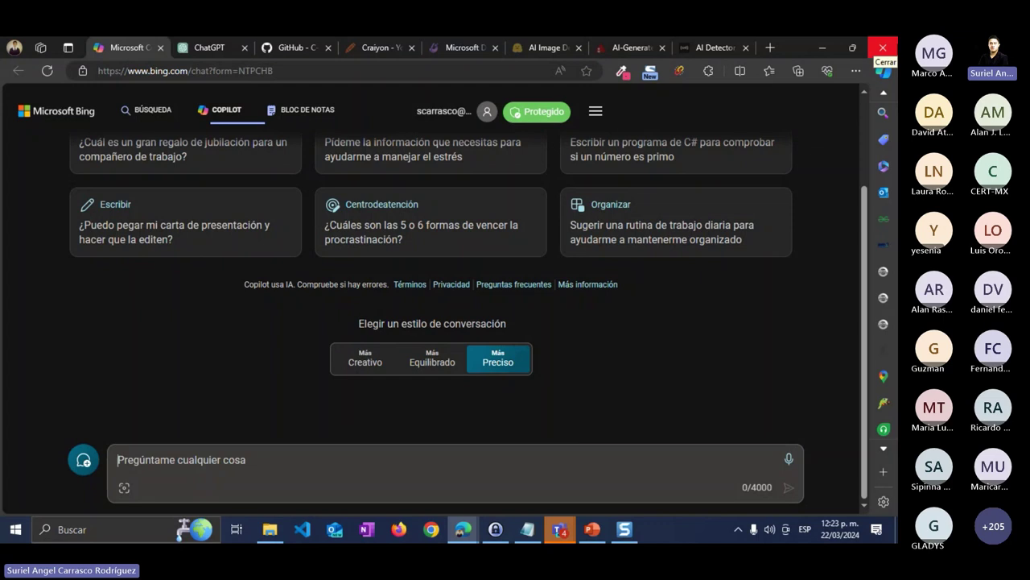
text(Ne)
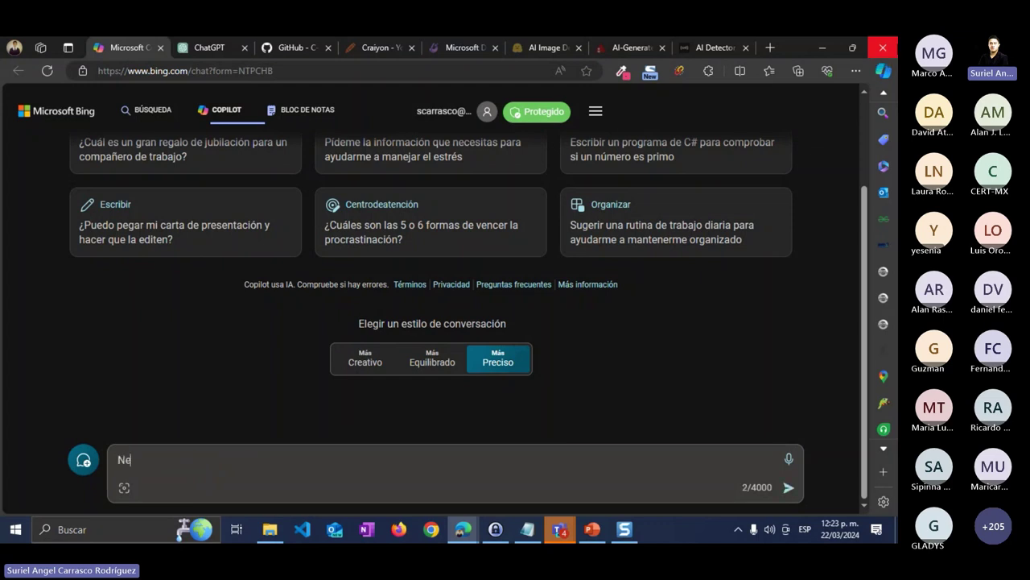
text(cesito saber qui)
key(BackSpace)
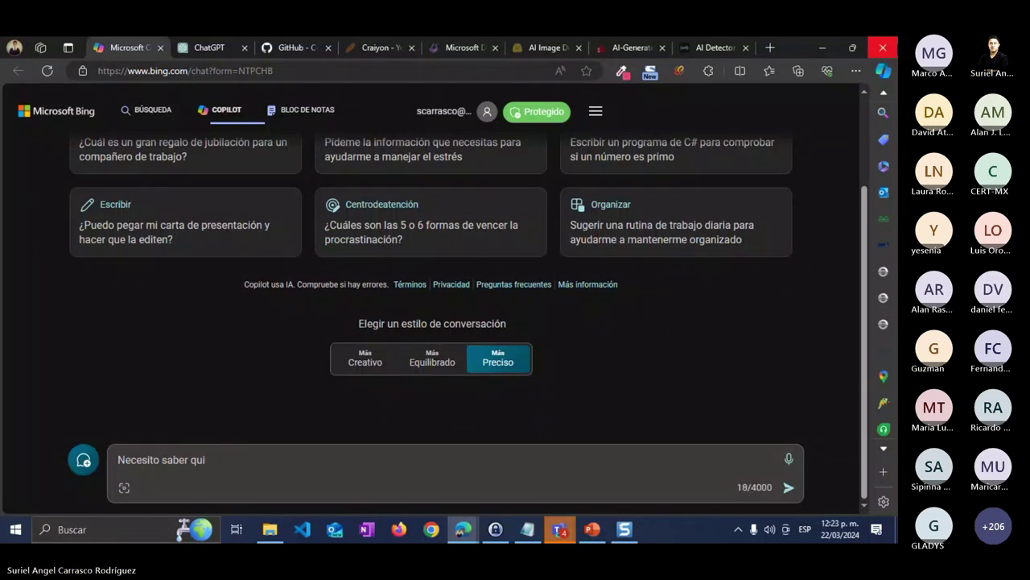
text(énes fueron los ganadores de)
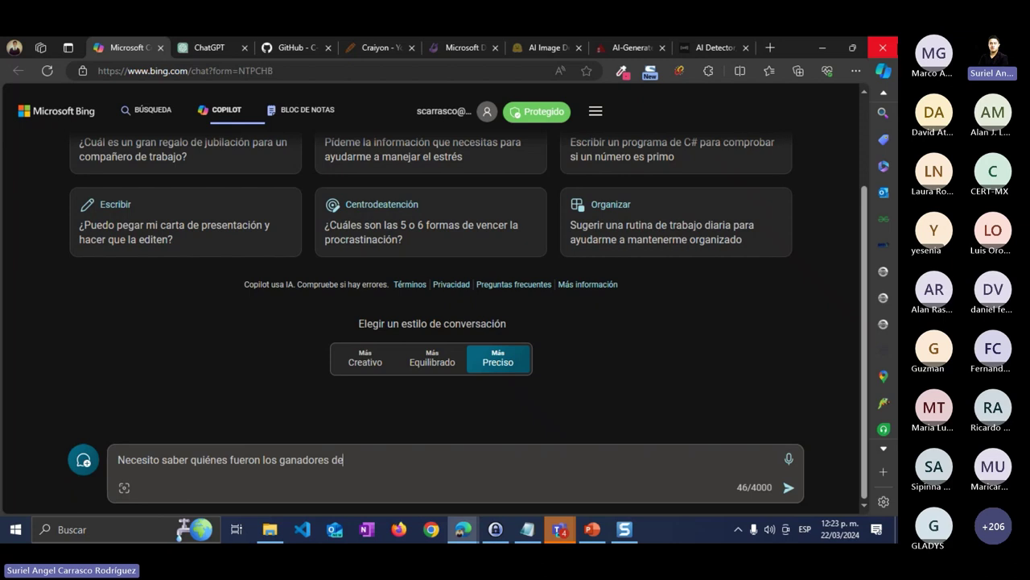
text( los premios Oscar a la a)
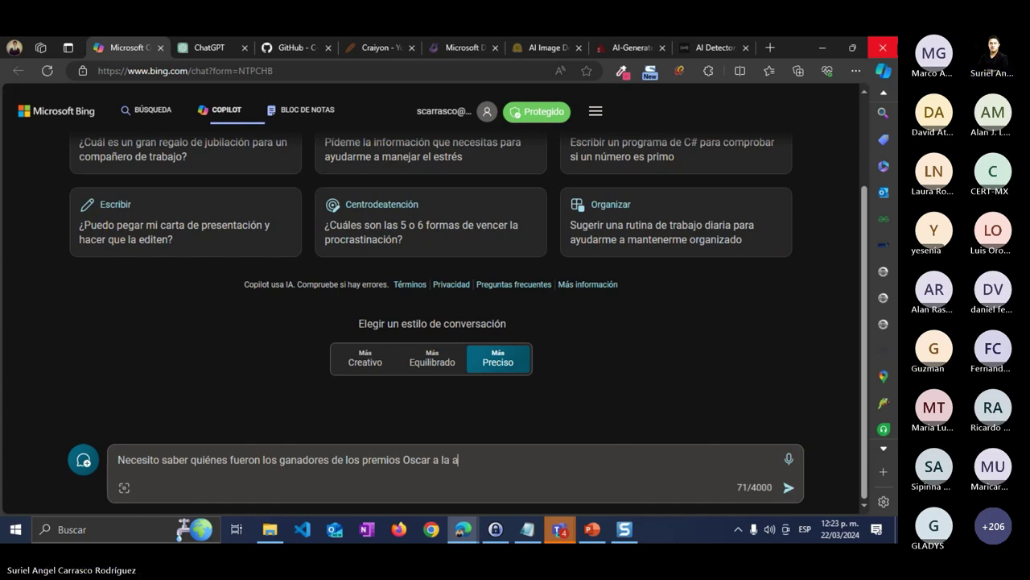
text(cademia )
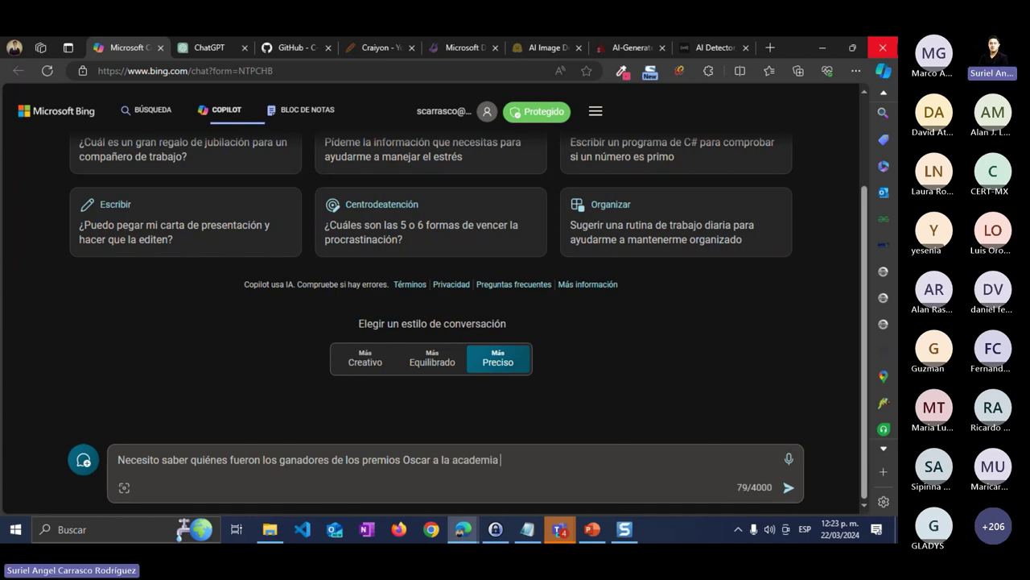
text(2024.)
click(789, 488)
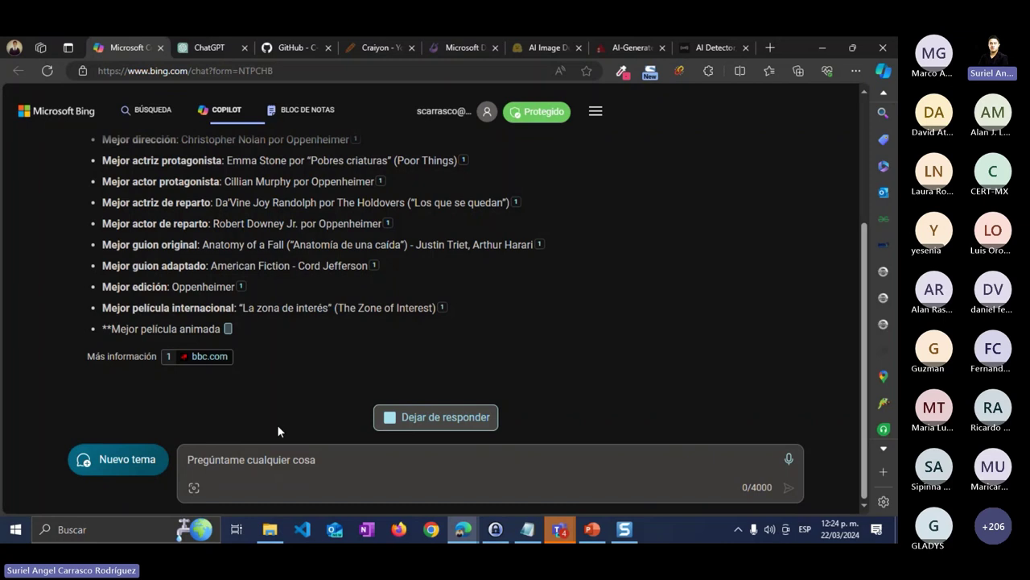
Read through the list of 2024 Oscar winners in Copilot's answer, back up to the original question.
scroll(312, 381, up, 1)
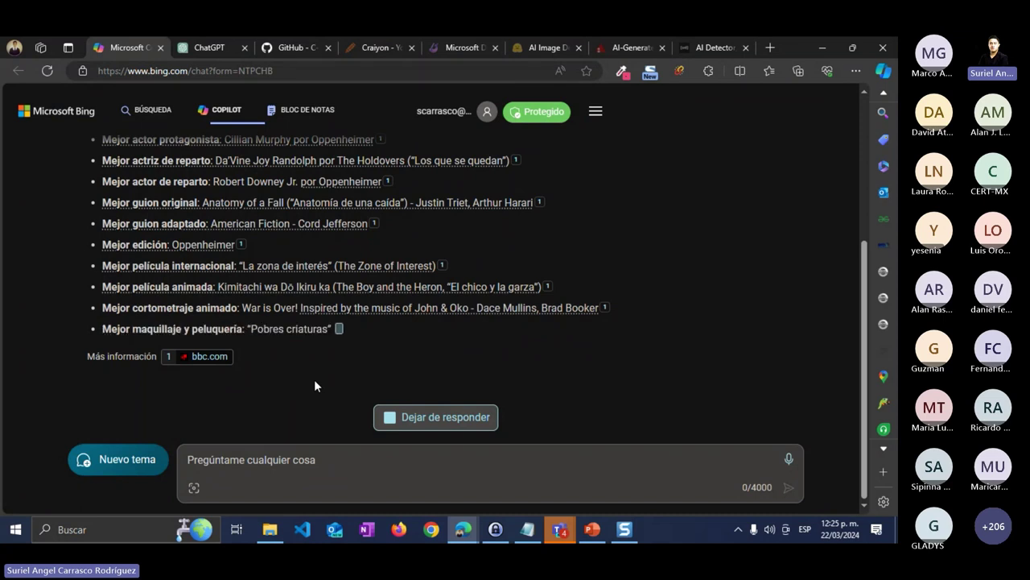
scroll(238, 392, up, 1)
scroll(239, 354, up, 2)
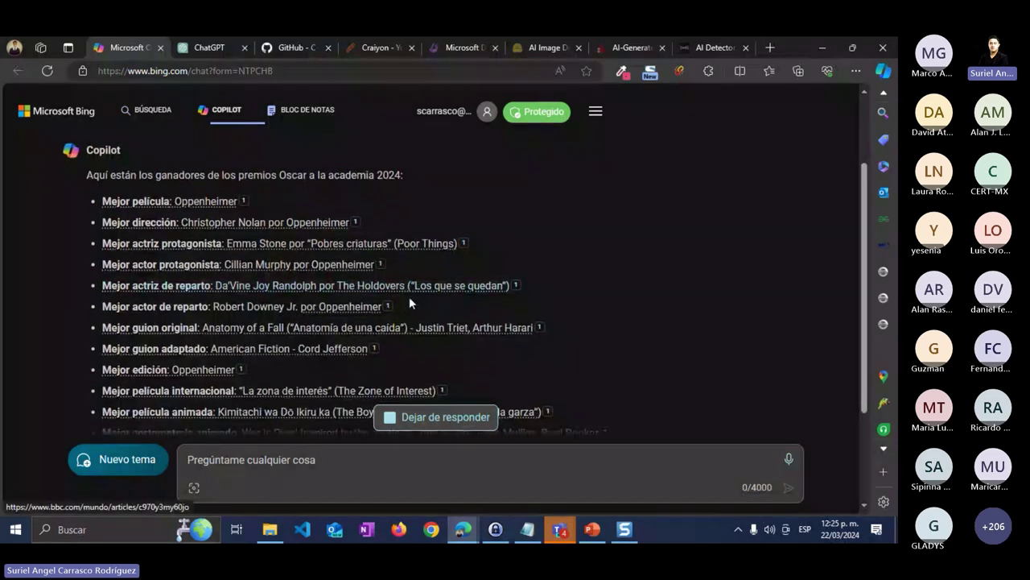
scroll(183, 210, up, 1)
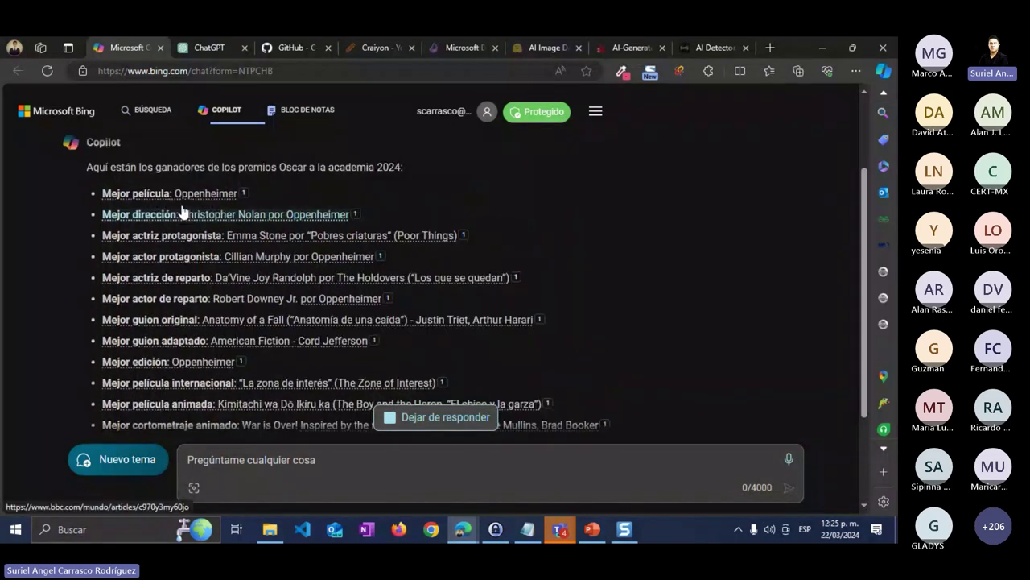
scroll(184, 211, up, 1)
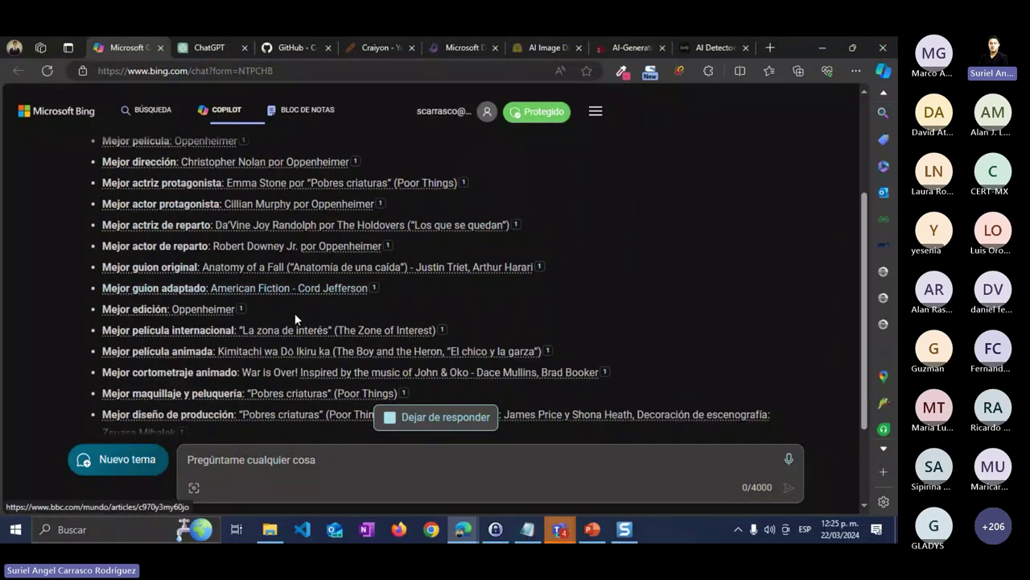
scroll(348, 273, up, 2)
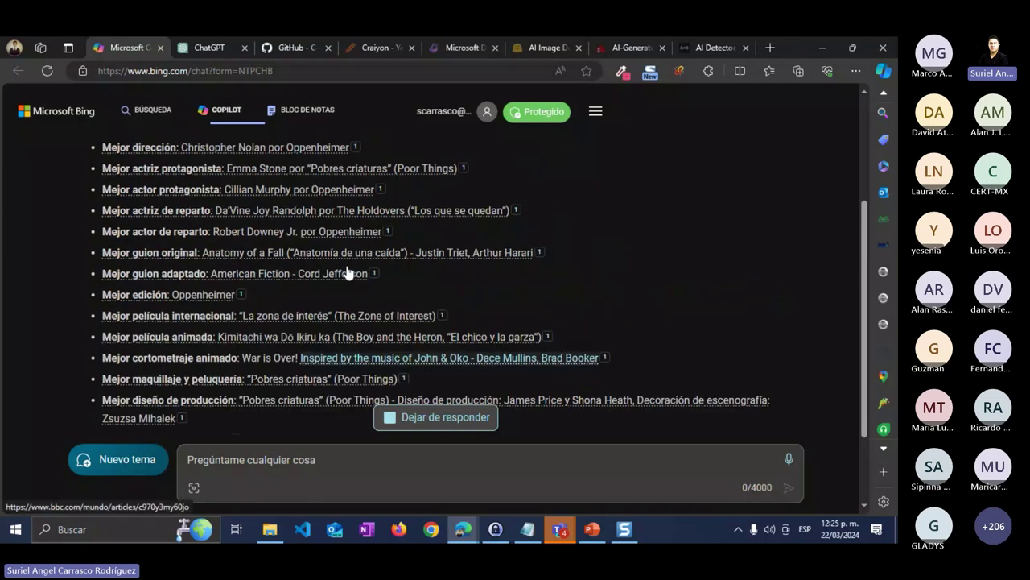
scroll(354, 227, up, 1)
scroll(354, 227, up, 2)
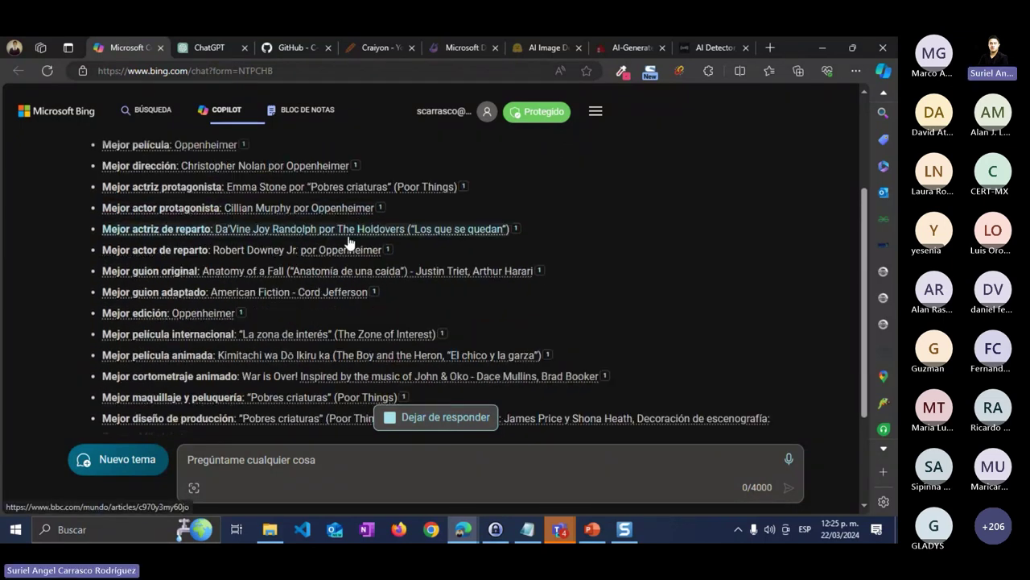
scroll(473, 313, up, 2)
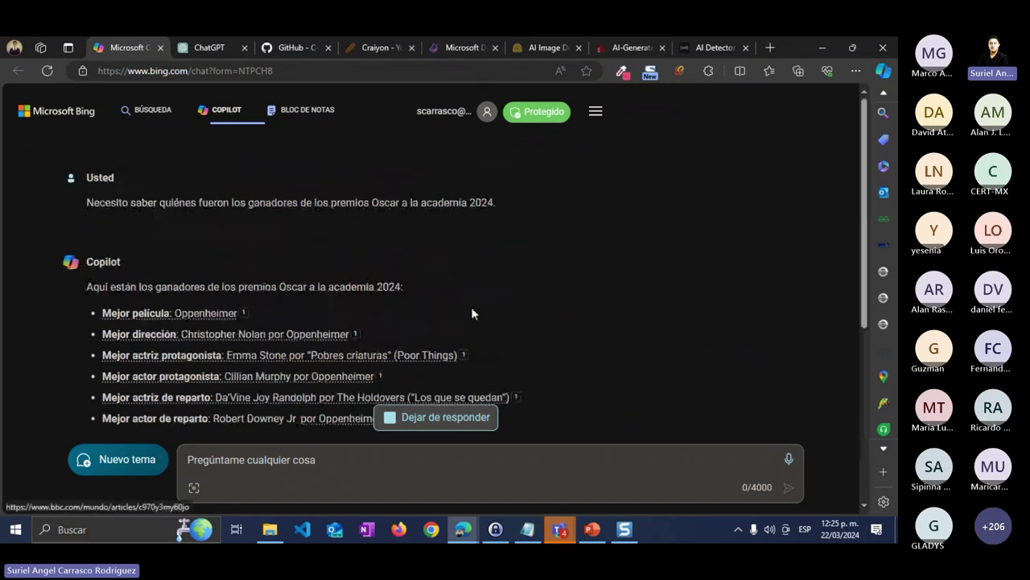
Copy the 2024 Oscar winners question from the Copilot conversation and send it in the empty ChatGPT chat.
drag(517, 205, 84, 197)
key(ctrl+c)
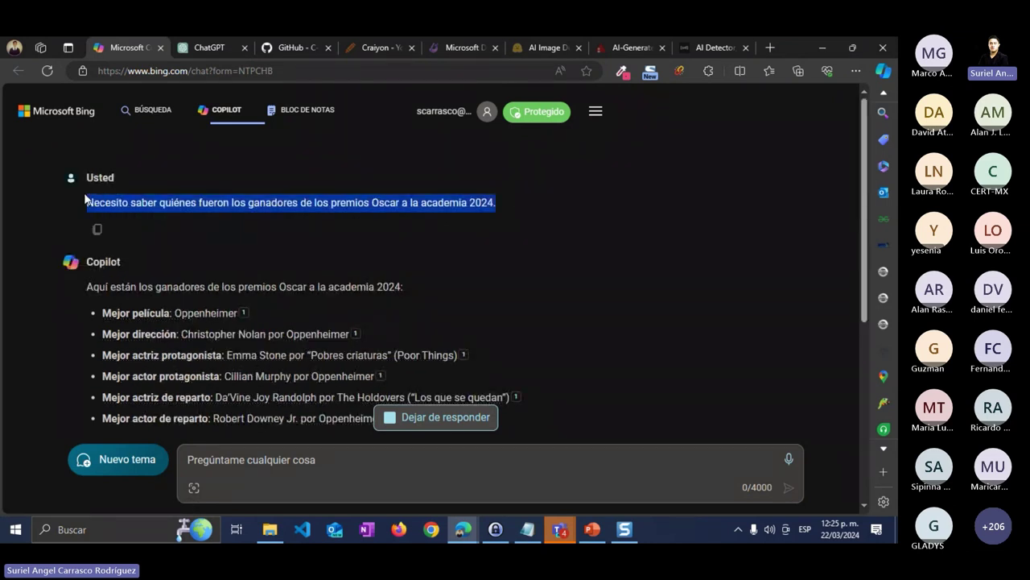
click(207, 48)
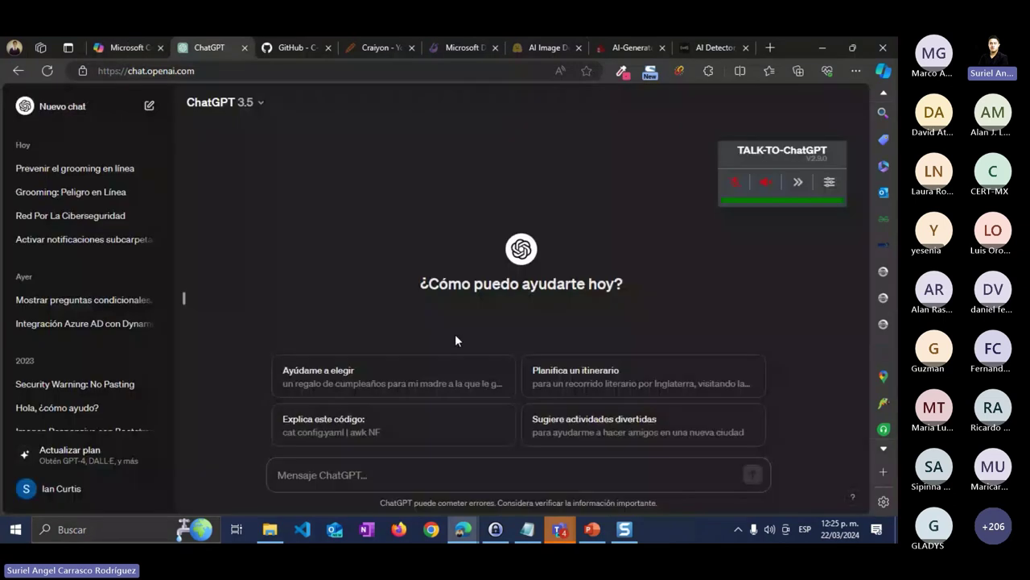
click(387, 475)
key(ctrl+v)
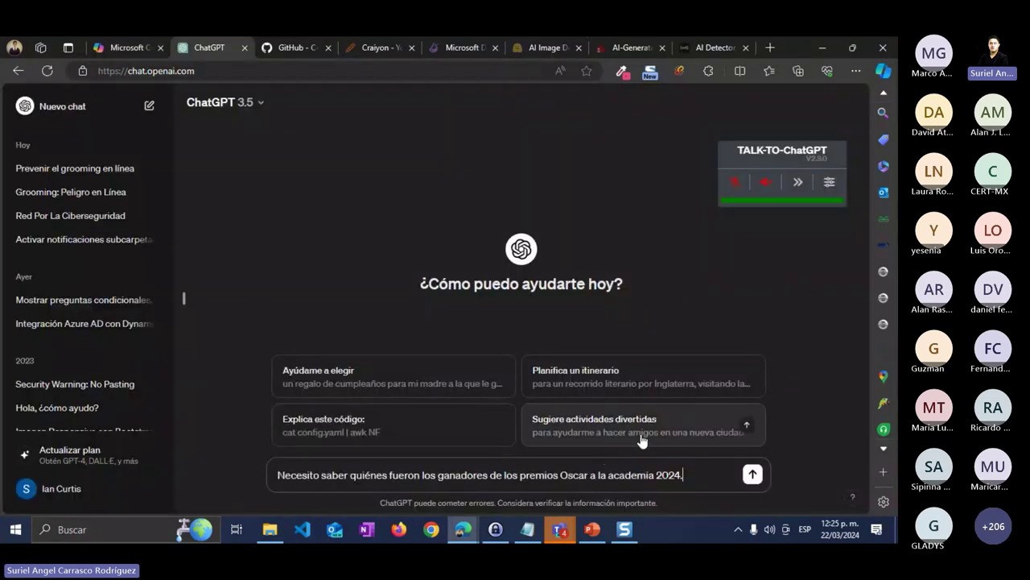
click(751, 474)
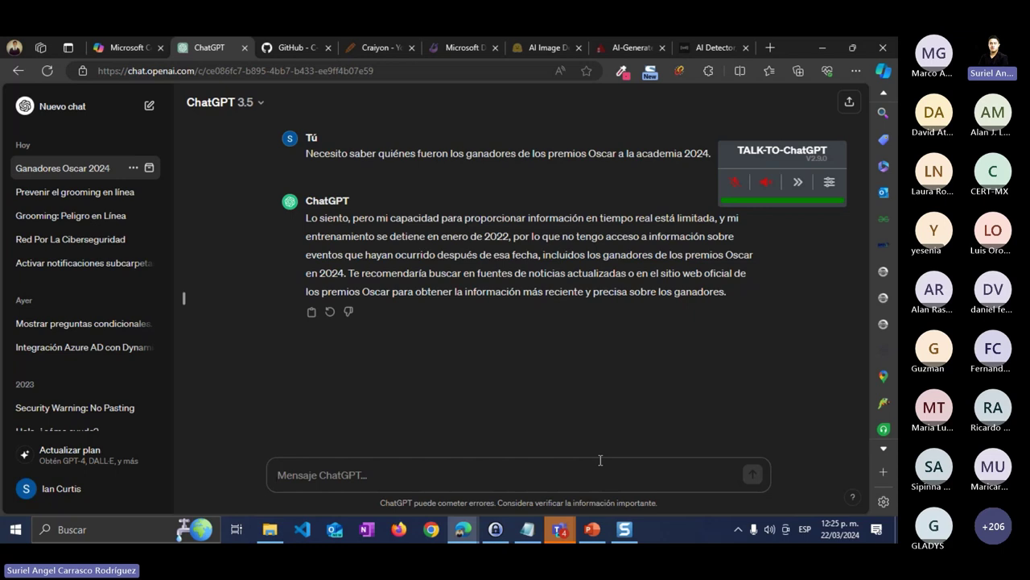
Ask ChatGPT the same Oscar winners question with the year changed to 2021 and look at its answer.
key(ctrl+v)
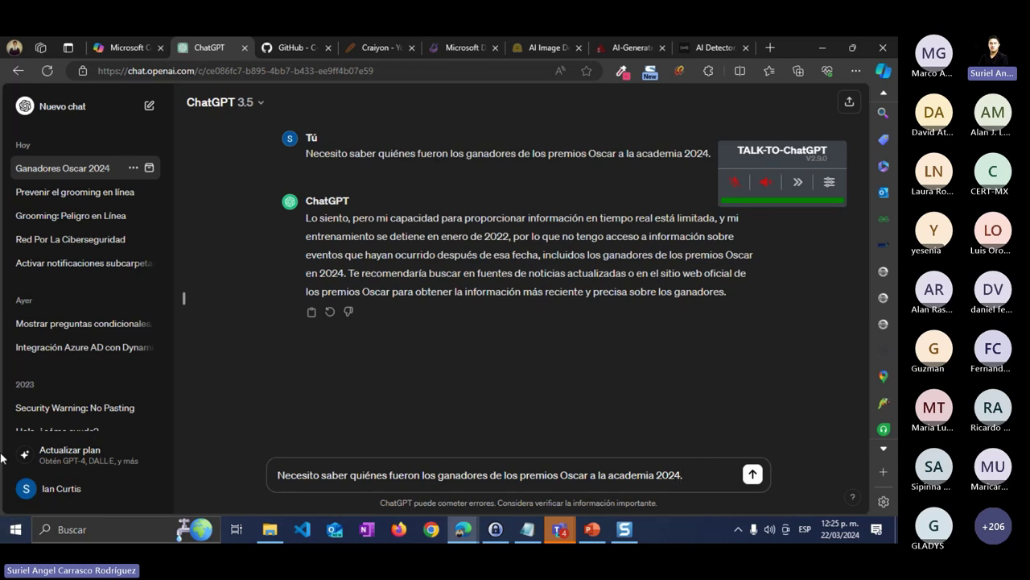
text(1)
key(Return)
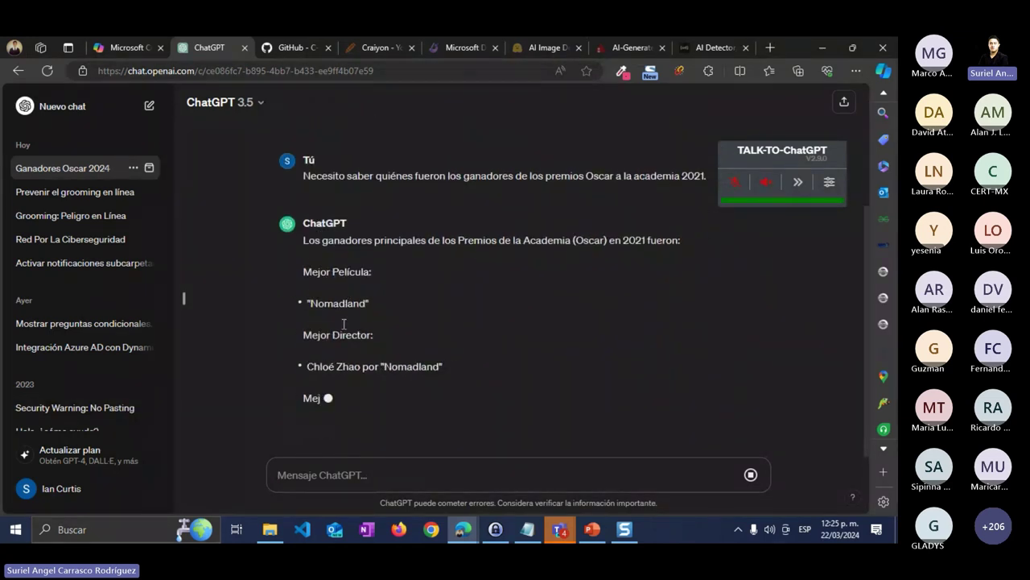
scroll(359, 320, up, 3)
Compare the Copilot and ChatGPT conversations, then examine the rest of the winners list in Copilot.
click(133, 48)
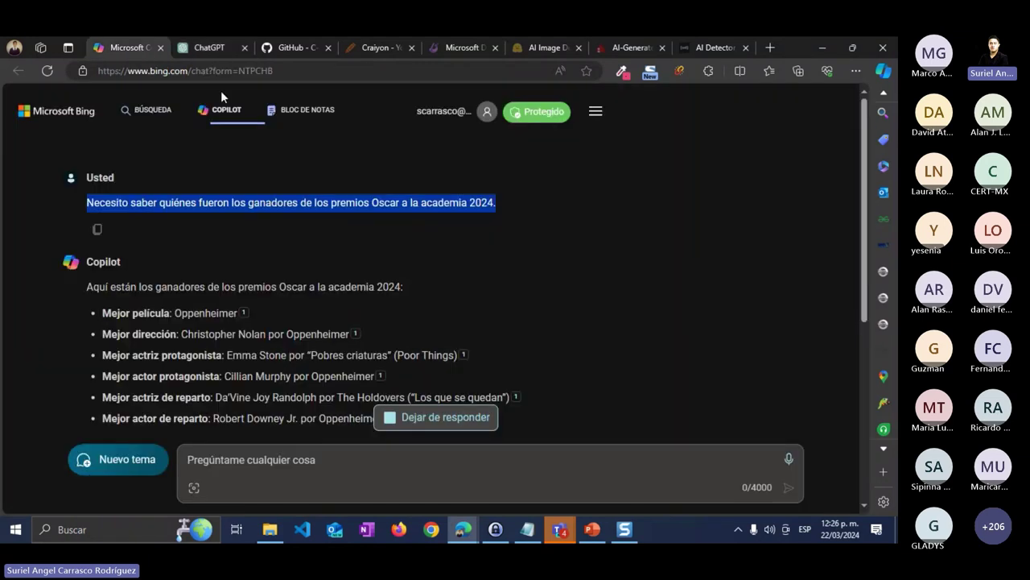
click(207, 47)
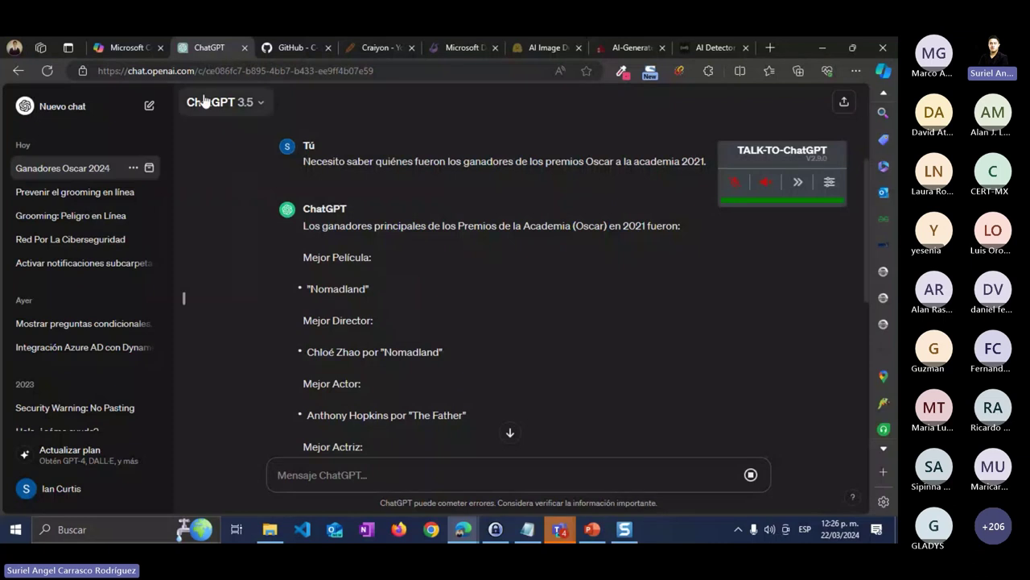
click(125, 47)
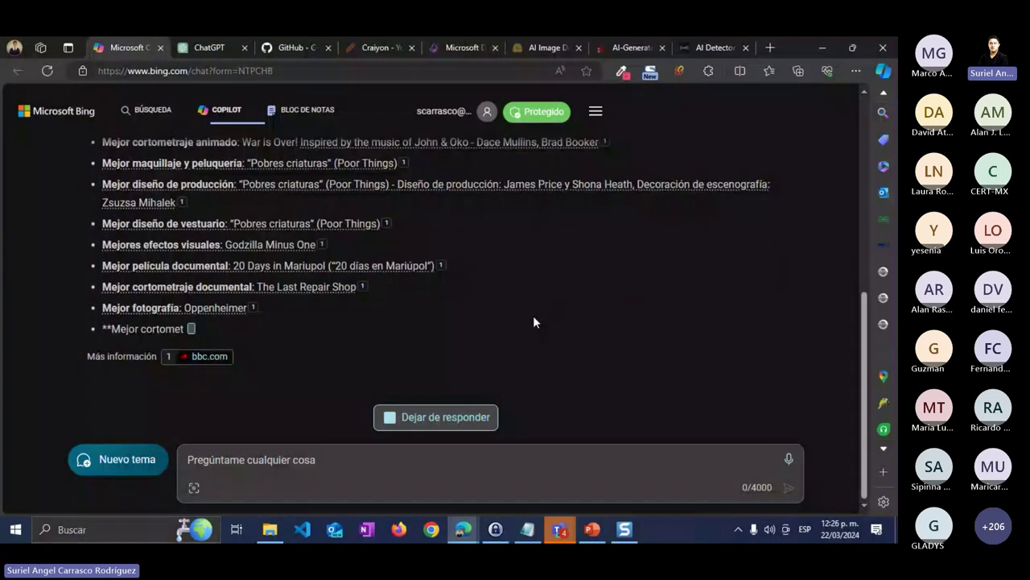
scroll(362, 274, up, 5)
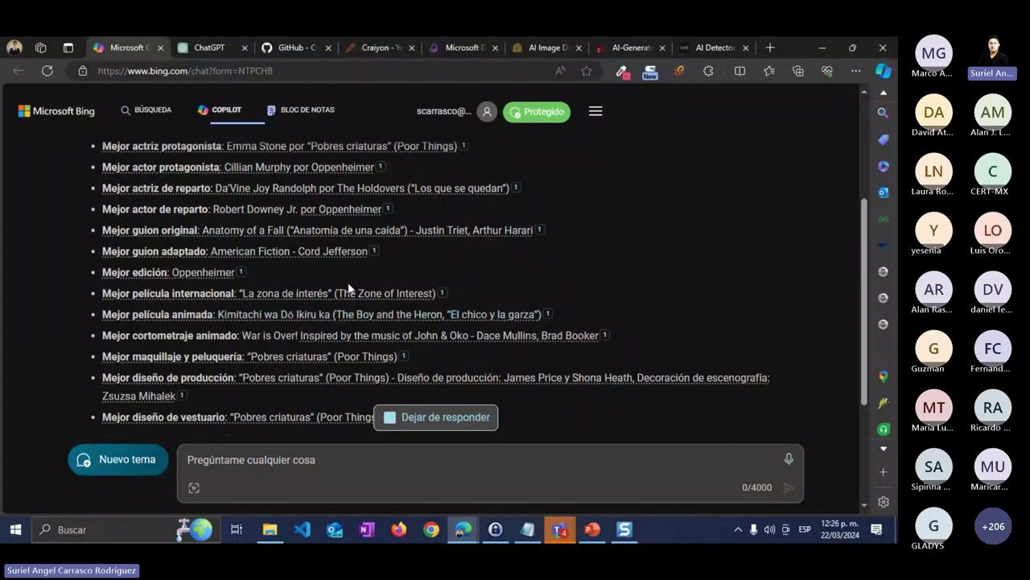
scroll(361, 293, down, 5)
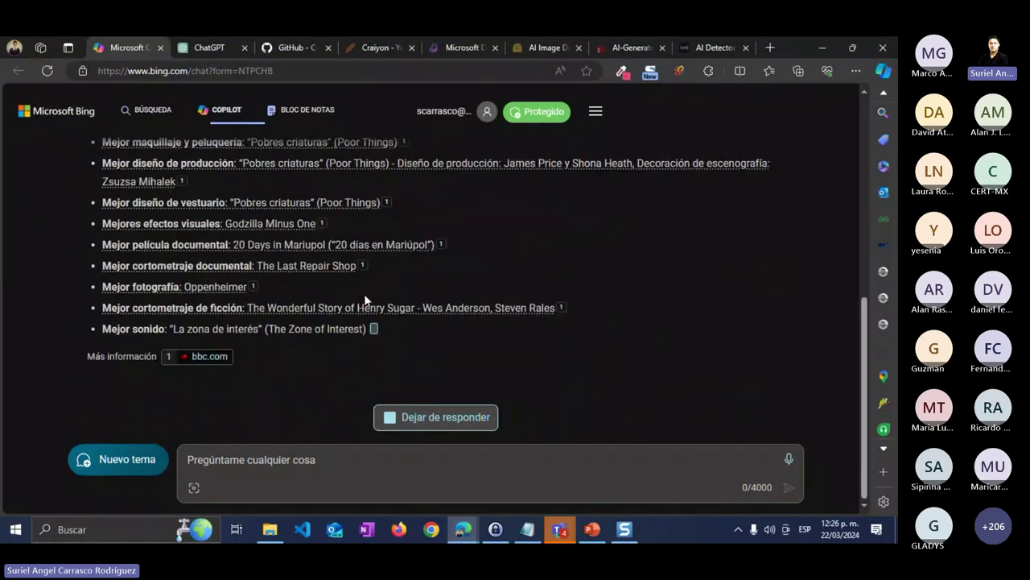
Open the bbc.com source cited in Copilot's answer, accept the cookies and skim the Oscar 2024 winners article.
click(212, 357)
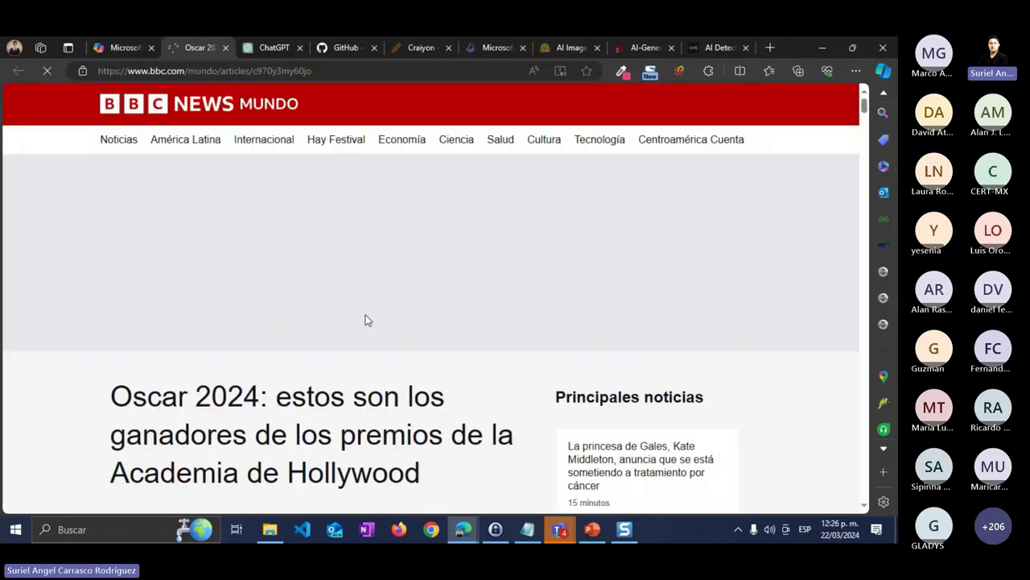
scroll(372, 317, down, 3)
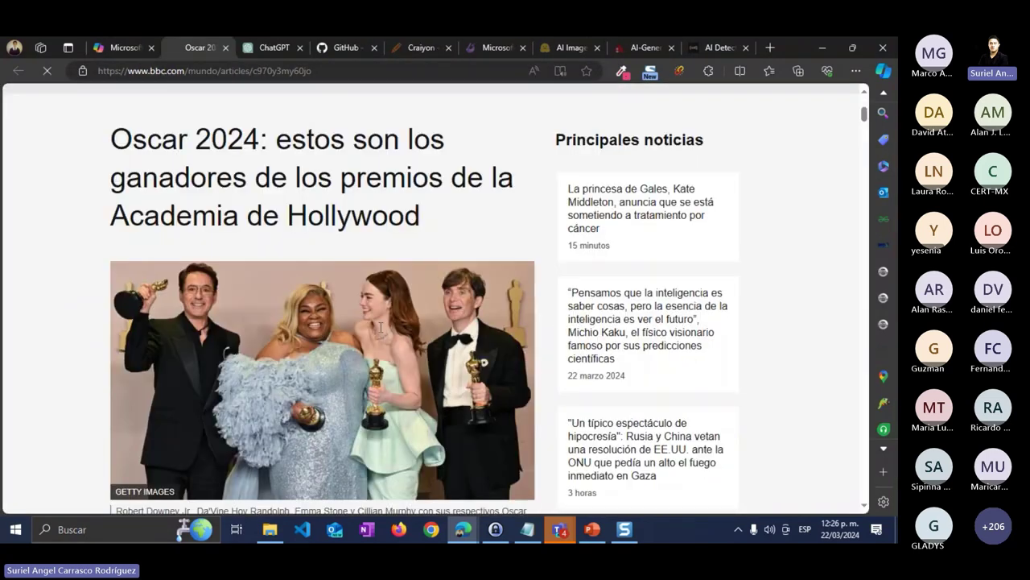
click(335, 478)
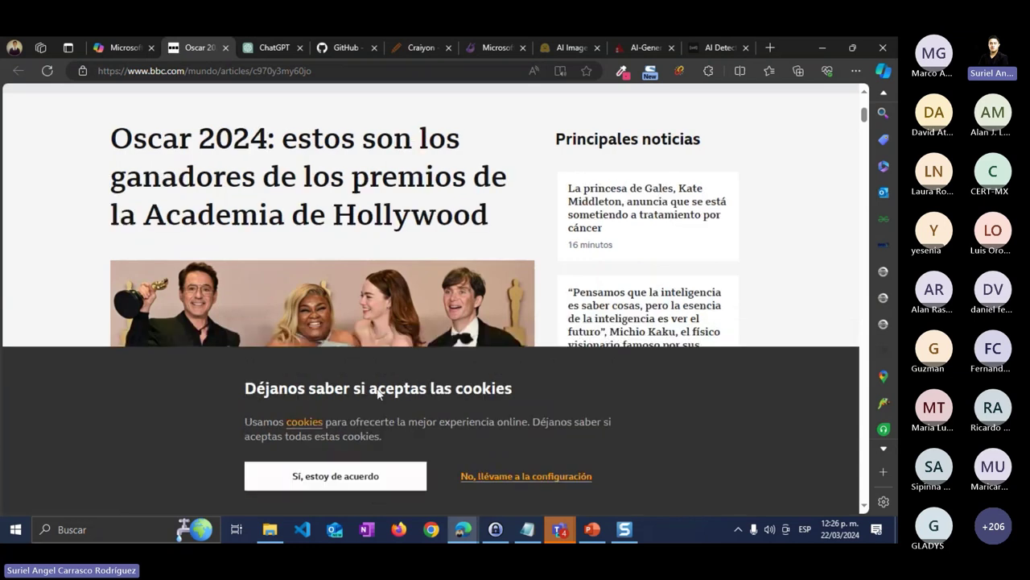
click(370, 482)
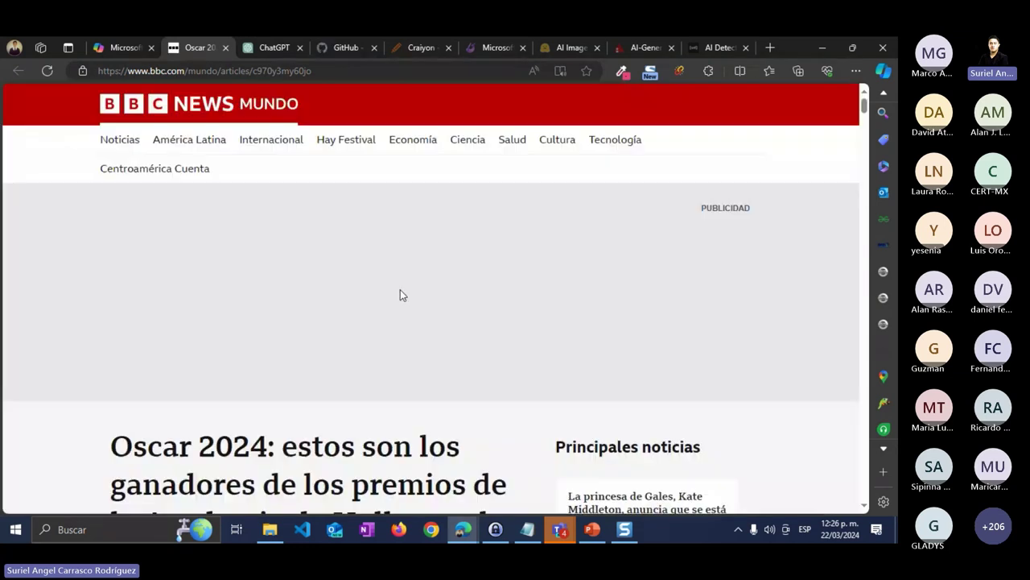
scroll(410, 314, down, 3)
scroll(426, 328, down, 2)
scroll(429, 331, up, 2)
scroll(430, 329, down, 1)
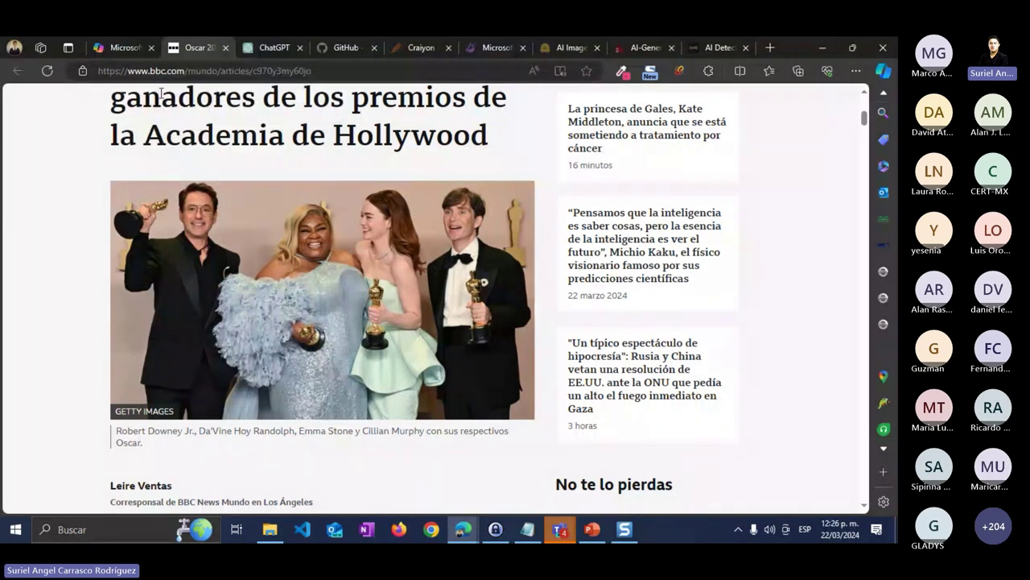
Close the BBC article and review the source links and related articles at the end of Copilot's answer.
click(225, 47)
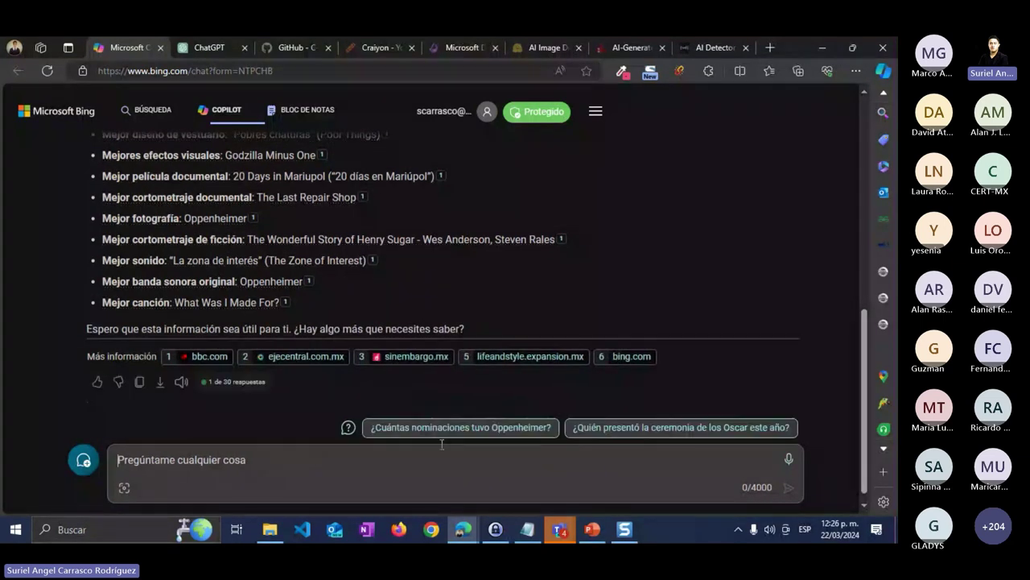
scroll(372, 303, up, 3)
scroll(373, 303, down, 8)
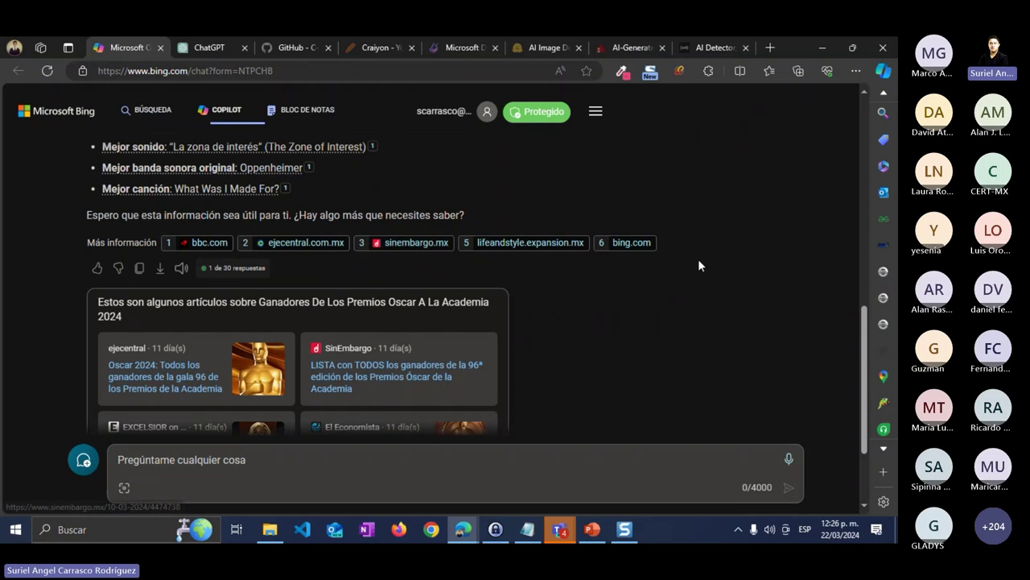
Look over the last Oscar categories, cited sources, news cards and suggested follow-up questions closing Copilot's answer.
scroll(638, 253, down, 1)
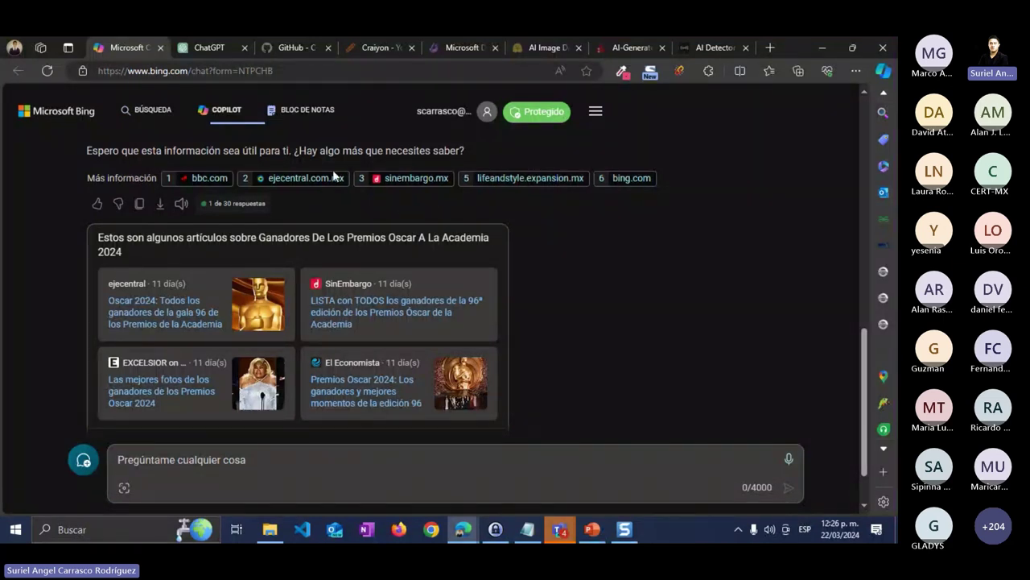
scroll(310, 247, up, 2)
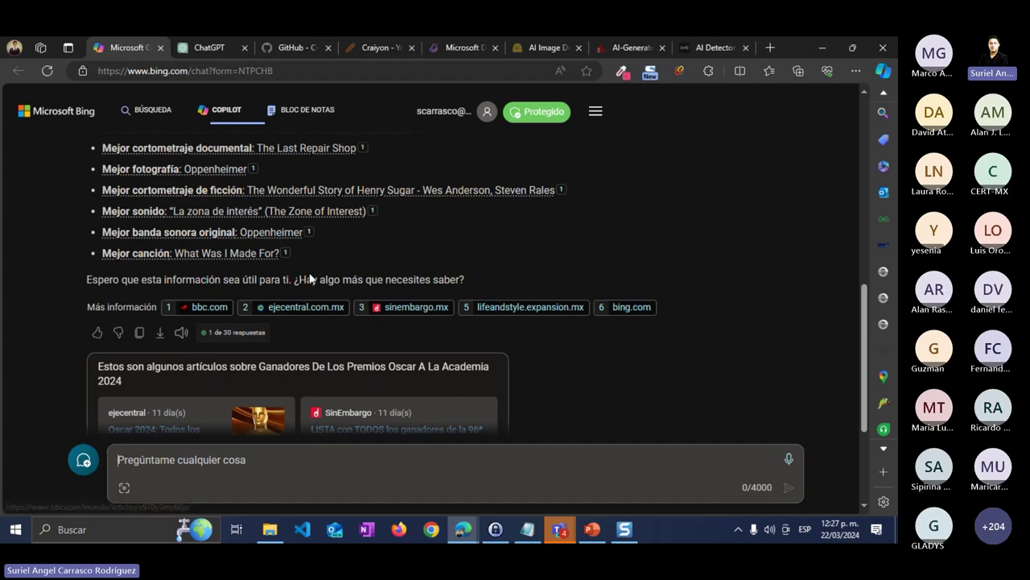
scroll(375, 303, down, 2)
scroll(535, 333, down, 1)
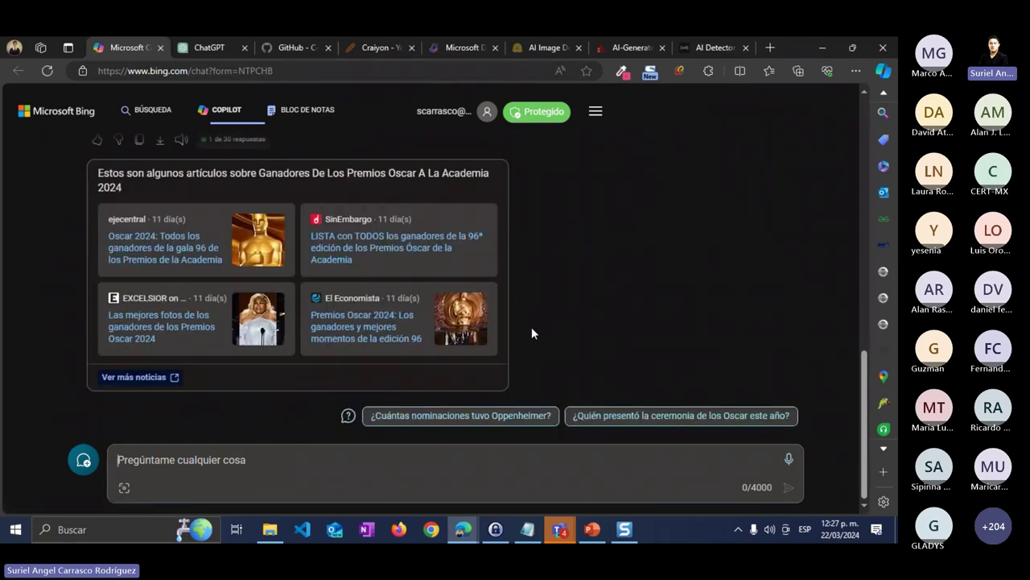
scroll(531, 326, up, 2)
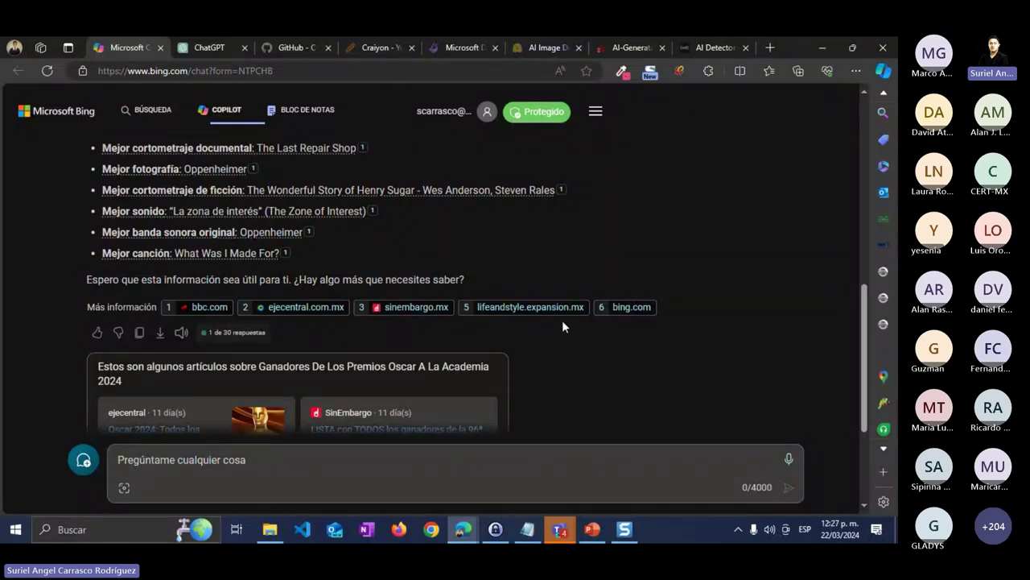
Start a new Copilot topic and set the conversation style to Más Creativo.
click(85, 459)
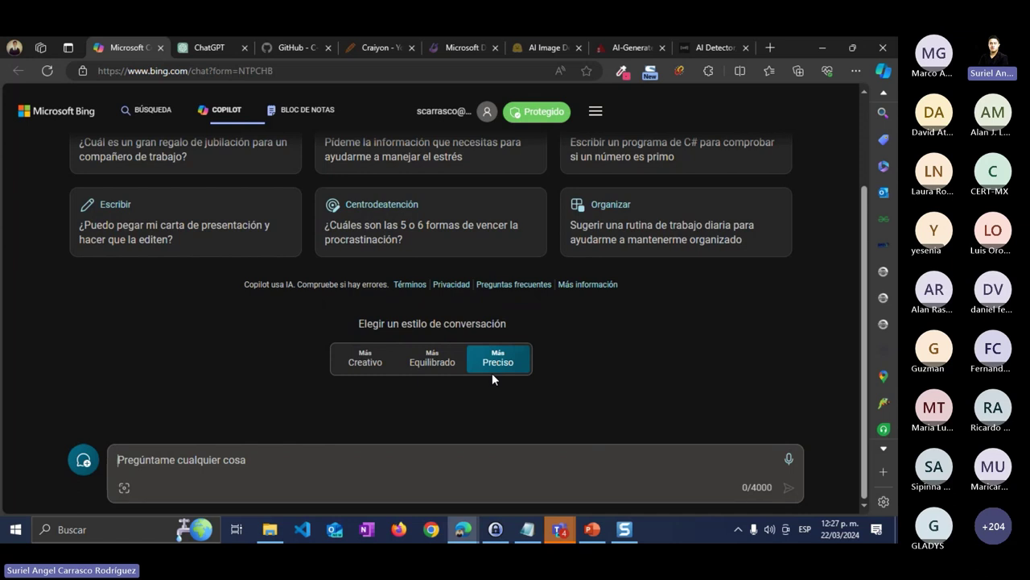
click(368, 362)
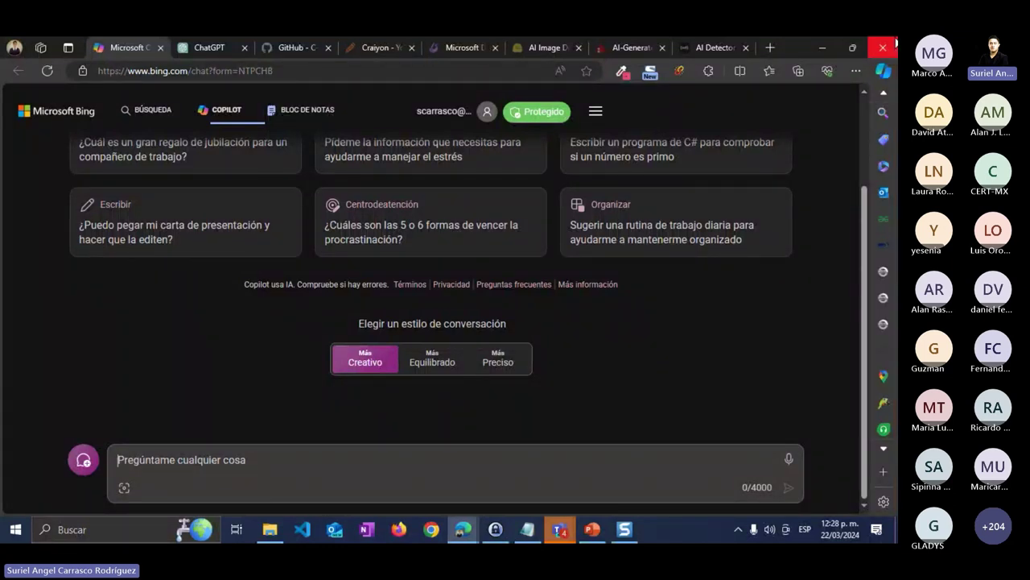
text(Me)
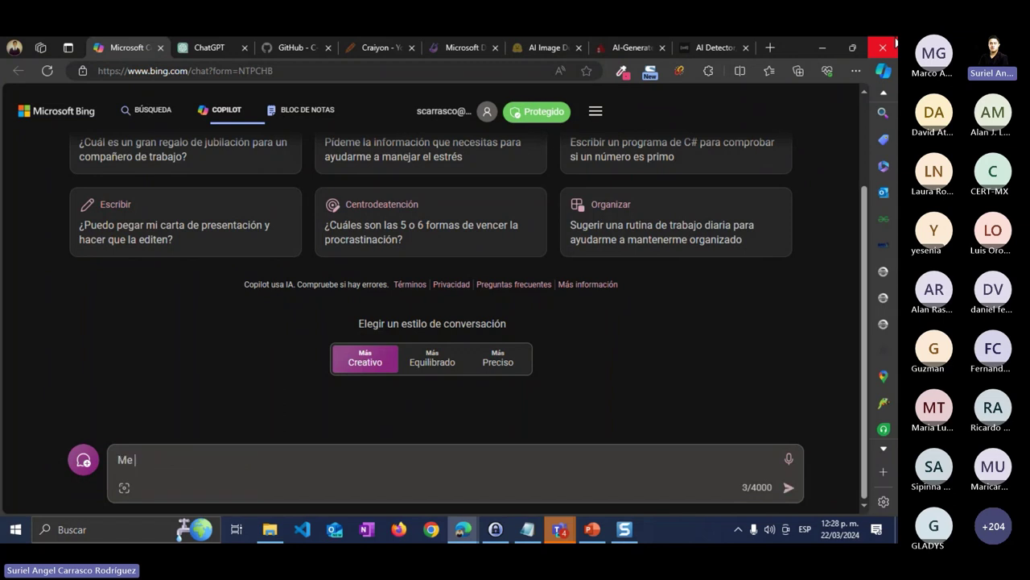
key(BackSpace)
key(BackSpace)
key(BackSpace)
Ask Copilot in Spanish for a Disney Pixar style poster titled "Cybersecurity" showing a group of young people in a computer lab.
text(Necesito un poster al estilo Disney P)
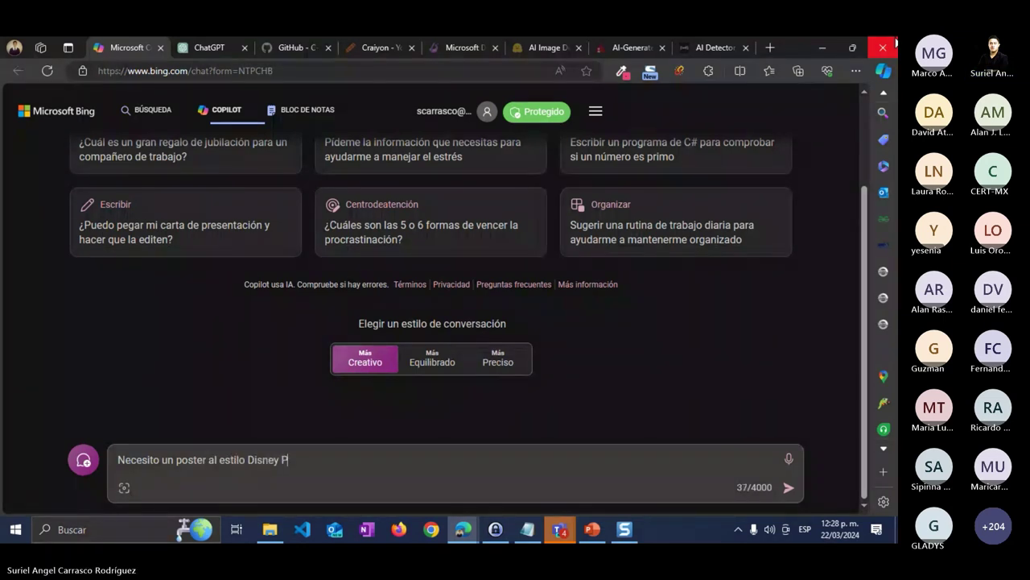
text(ixar que muestre)
key(BackSpace)
key(BackSpace)
key(BackSpace)
key(BackSpace)
key(BackSpace)
key(BackSpace)
key(BackSpace)
key(BackSpace)
key(BackSpace)
key(BackSpace)
key(BackSpace)
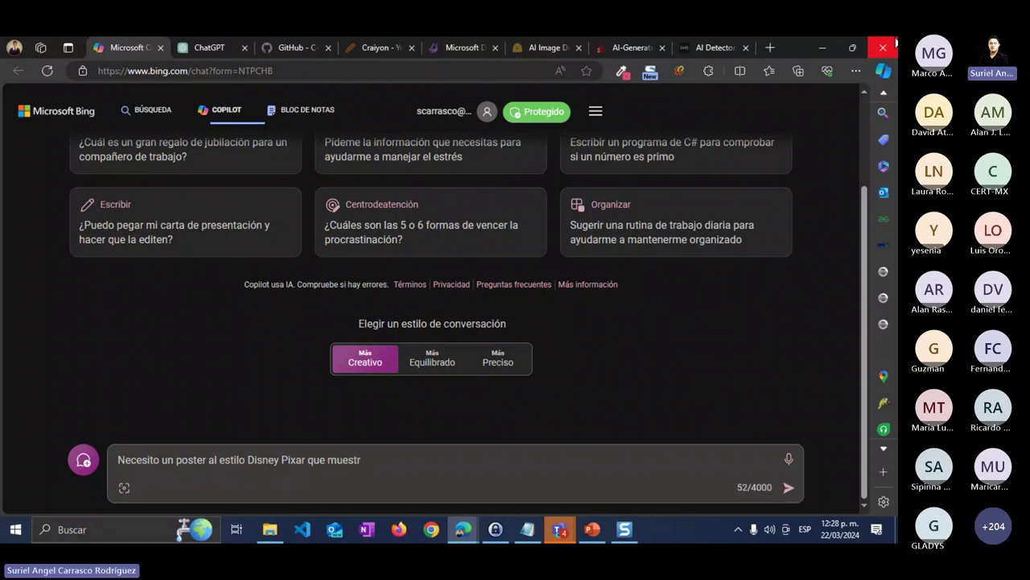
text(con el título "Ciybersecurity" que muest)
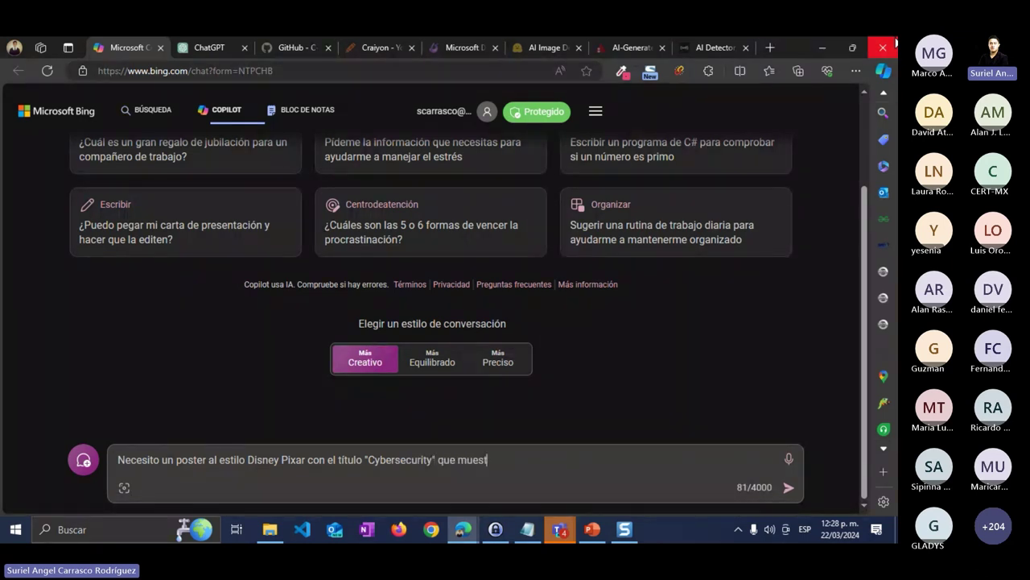
text(re a un grupo de jóvenes en un laboratorio de computo.)
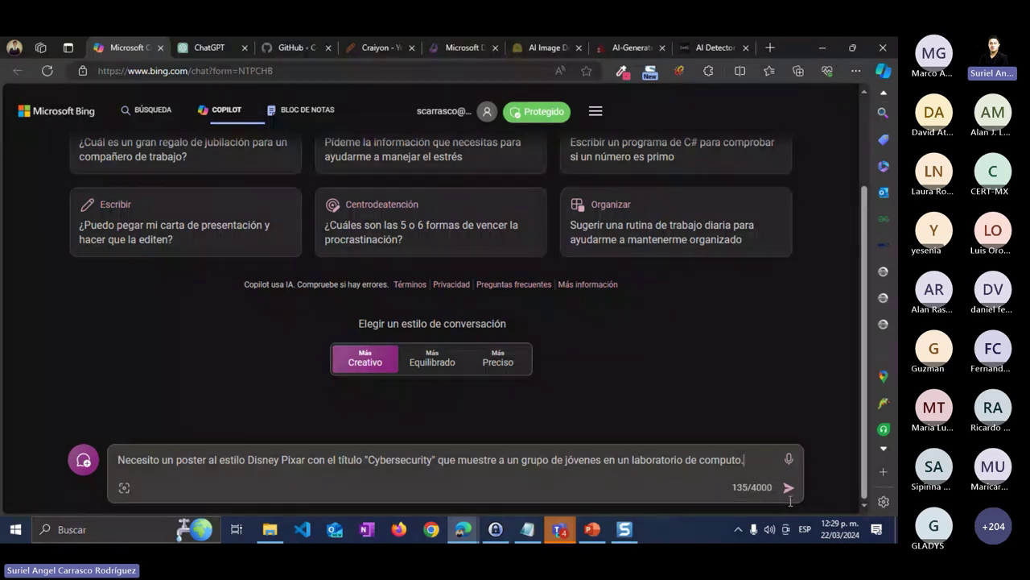
click(789, 487)
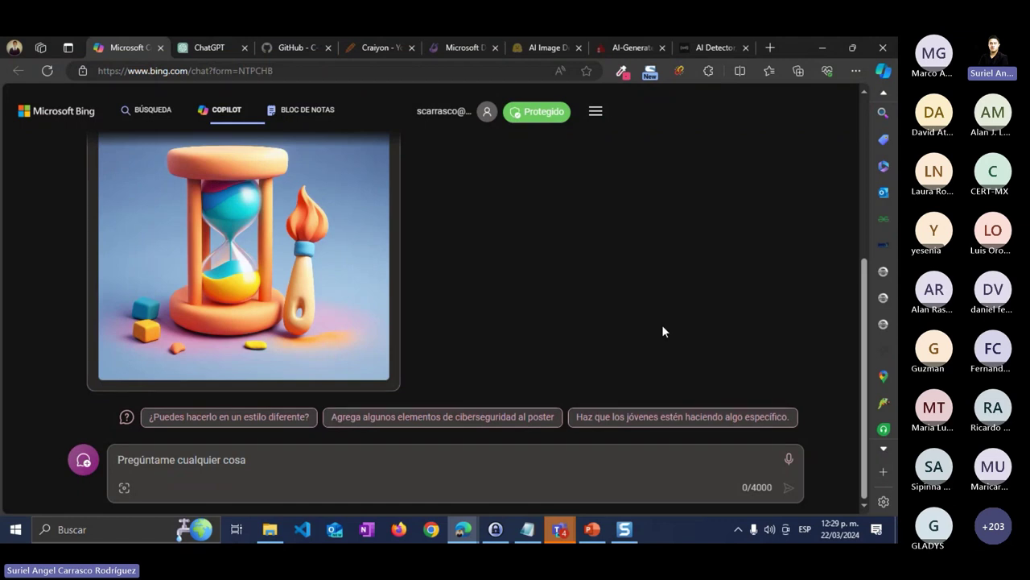
Follow the progress of the poster generation and look over the generated Cybersecurity poster thumbnails.
scroll(594, 282, up, 1)
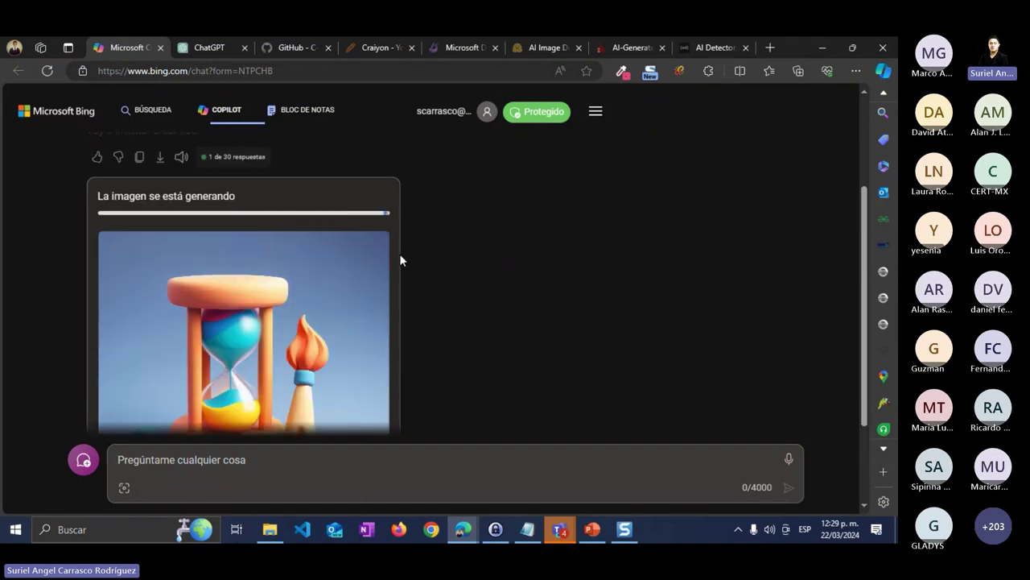
scroll(330, 266, down, 1)
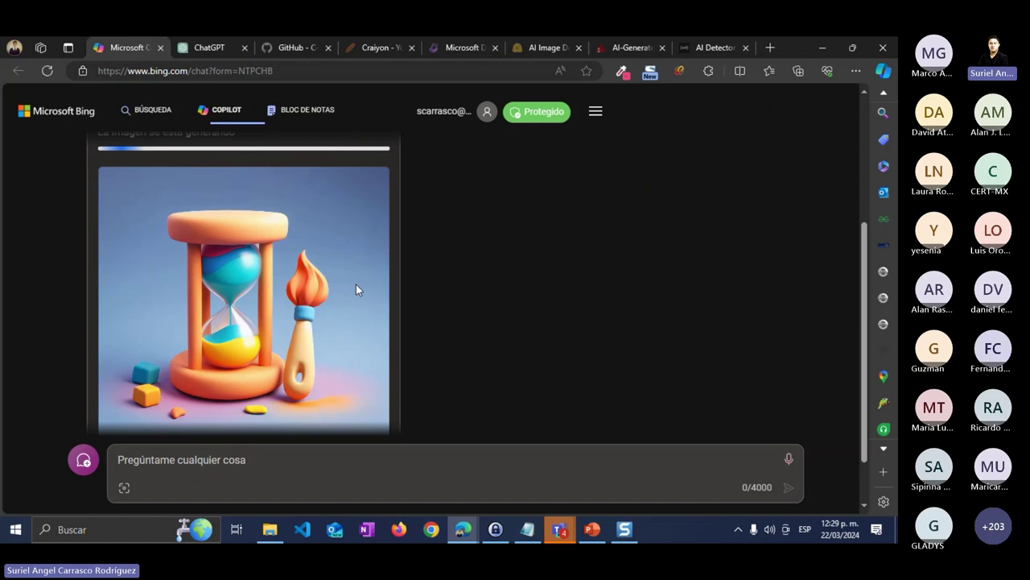
scroll(356, 285, down, 1)
scroll(540, 312, up, 1)
scroll(134, 344, up, 1)
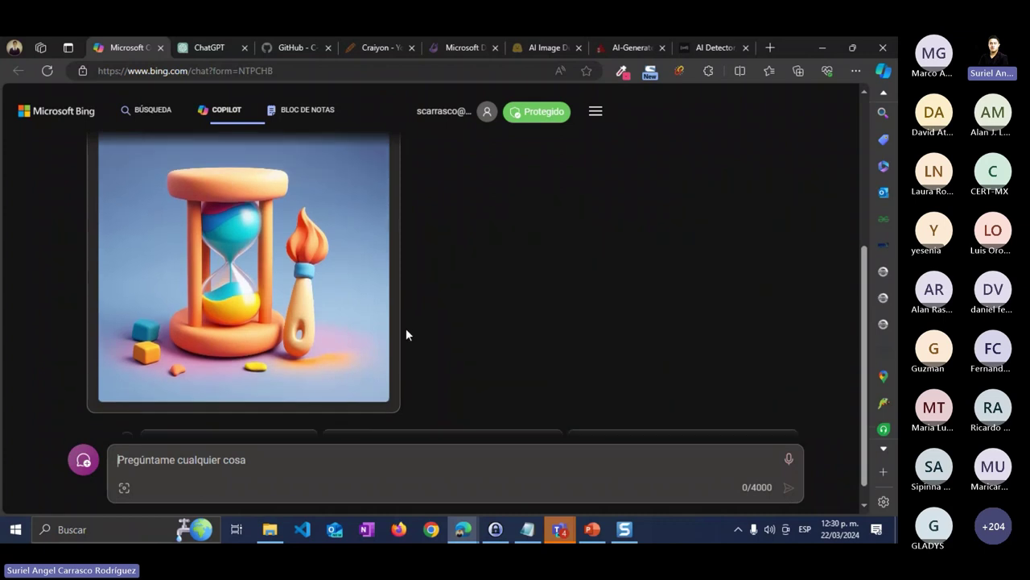
scroll(387, 322, up, 1)
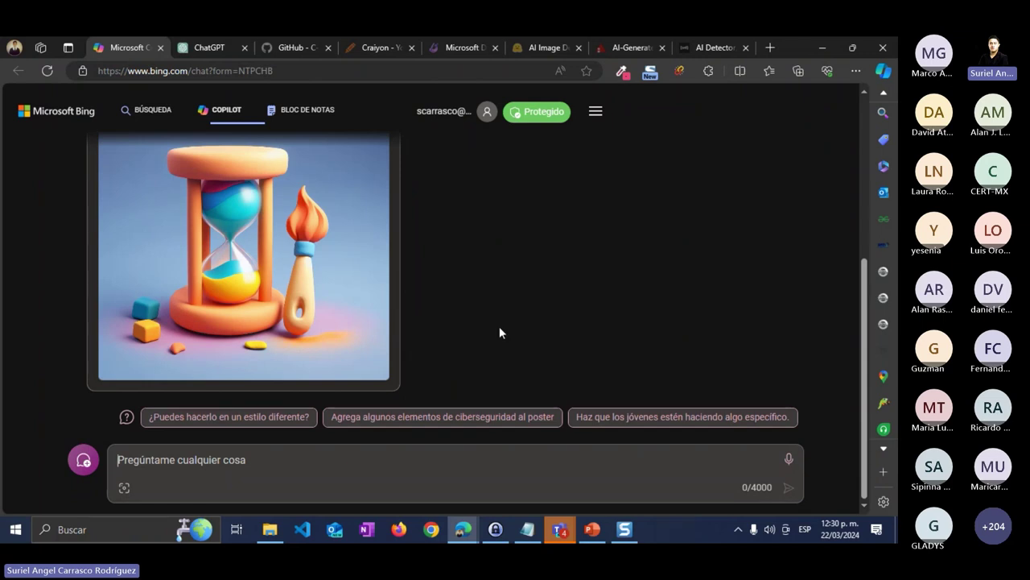
click(656, 407)
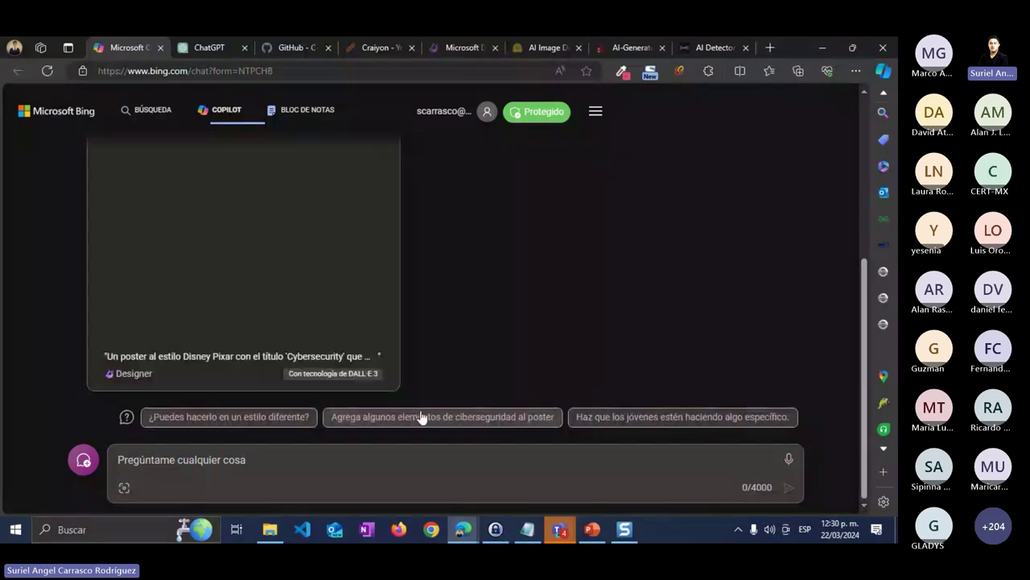
scroll(431, 381, up, 2)
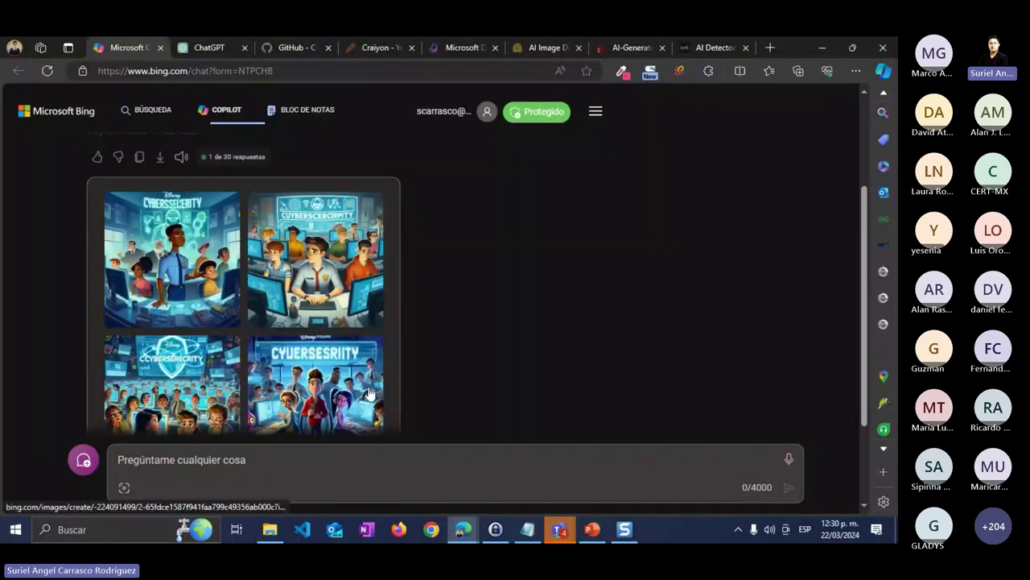
scroll(213, 274, down, 2)
scroll(258, 286, up, 3)
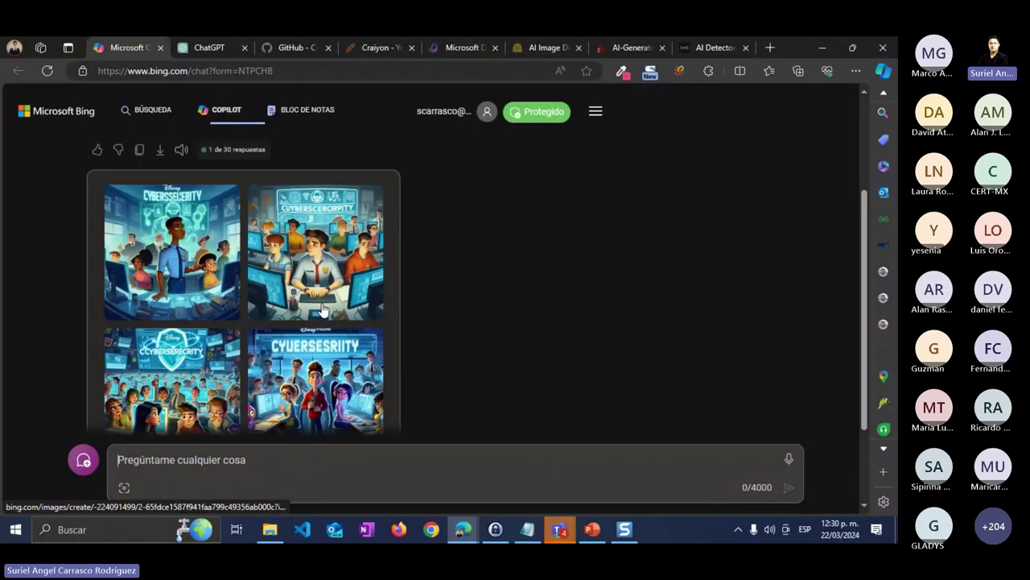
scroll(306, 298, down, 1)
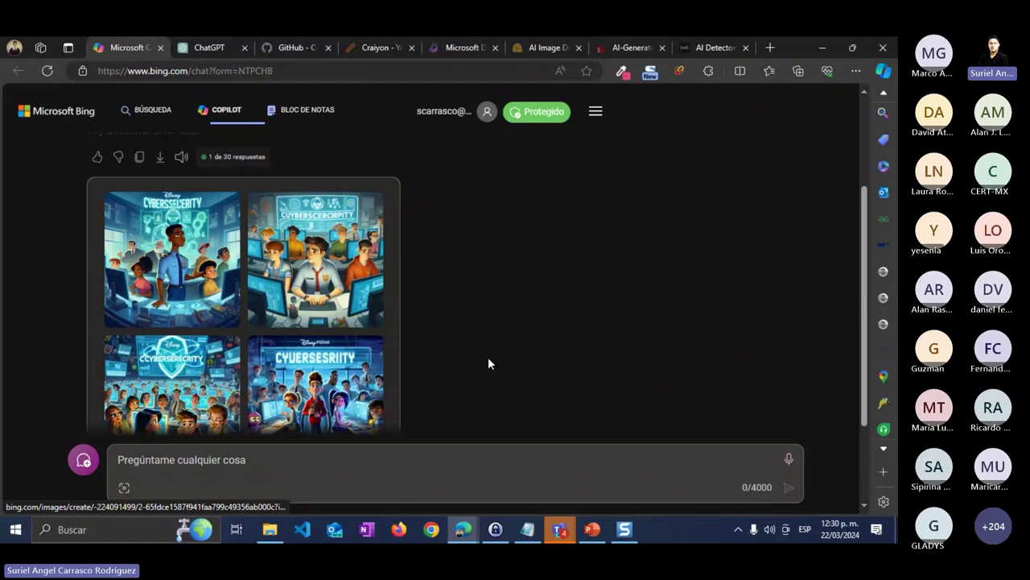
Open the first Cybersecurity poster in the larger view, browse through the other variants and close the viewer.
click(228, 287)
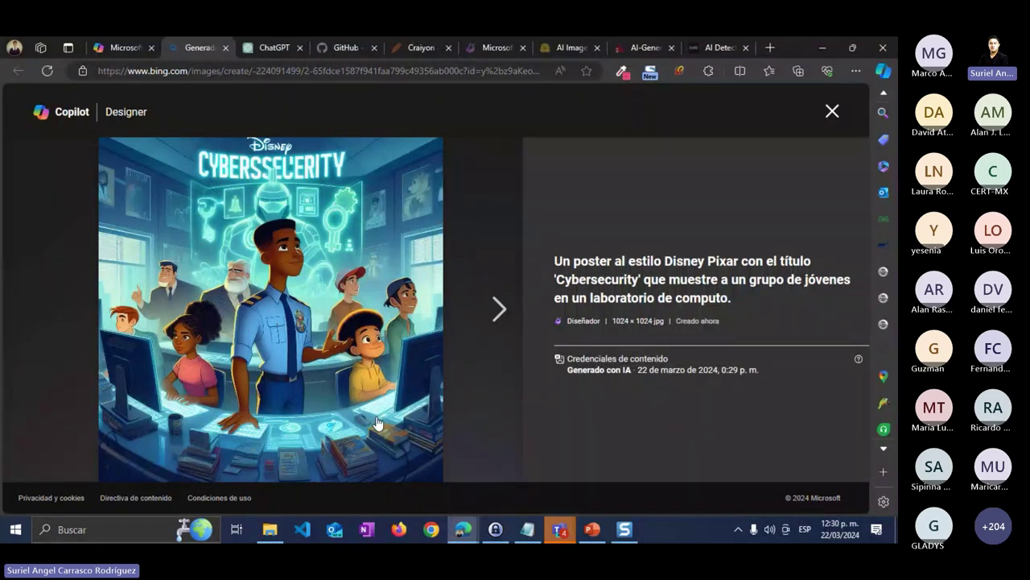
click(496, 314)
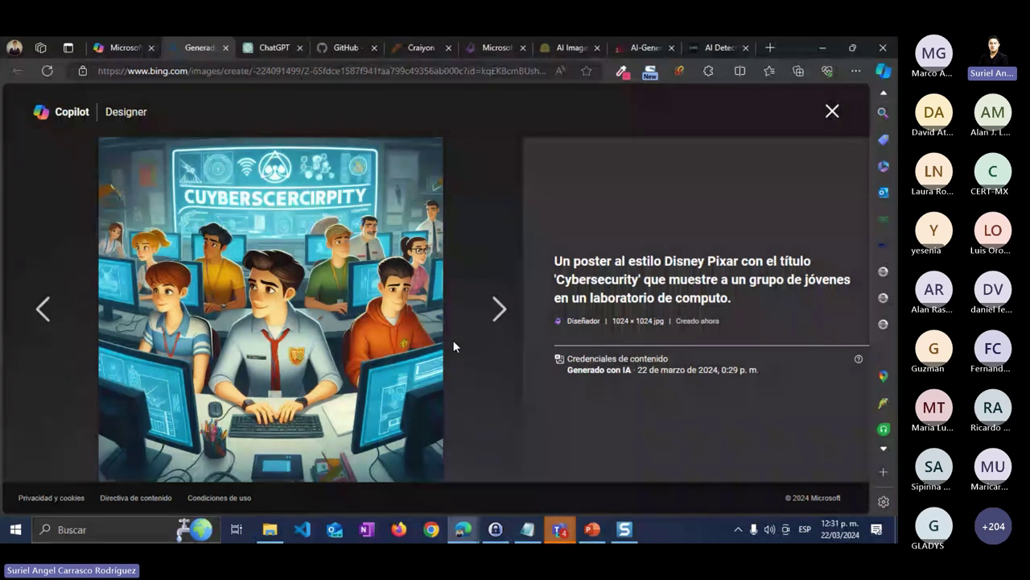
click(491, 308)
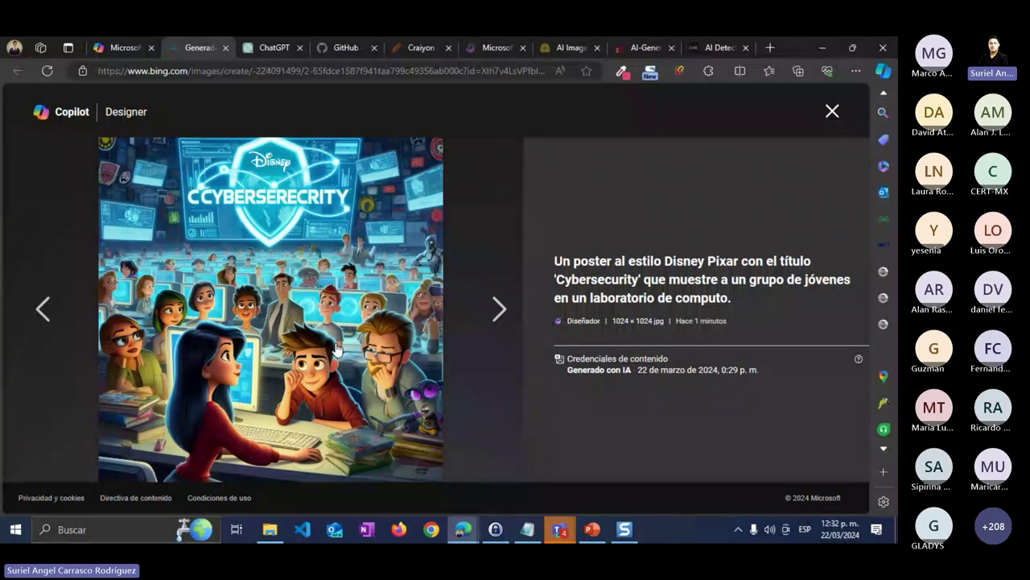
click(491, 308)
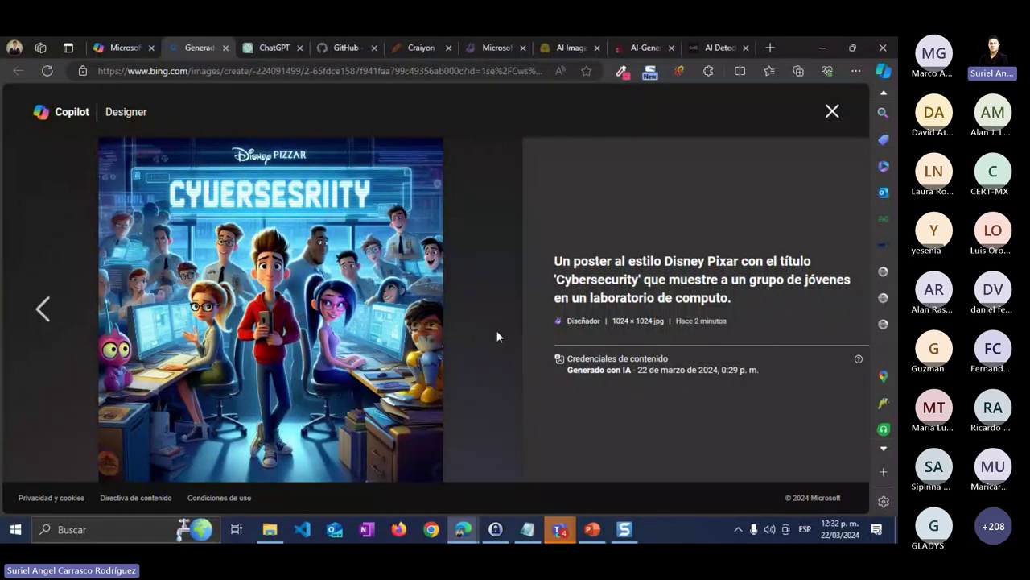
click(832, 111)
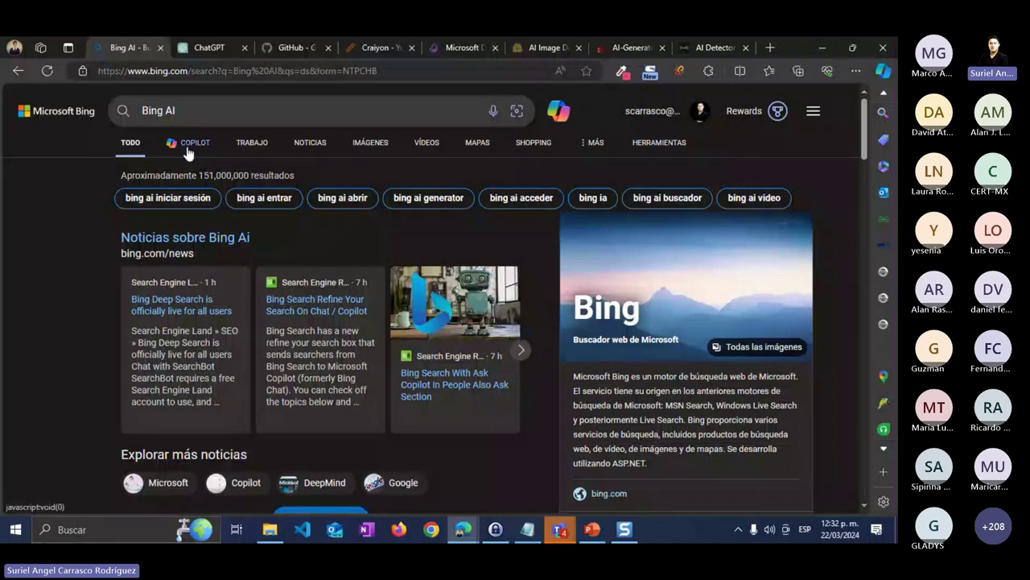
Return from the Bing AI search results to the Copilot chat and review the poster conversation.
click(211, 139)
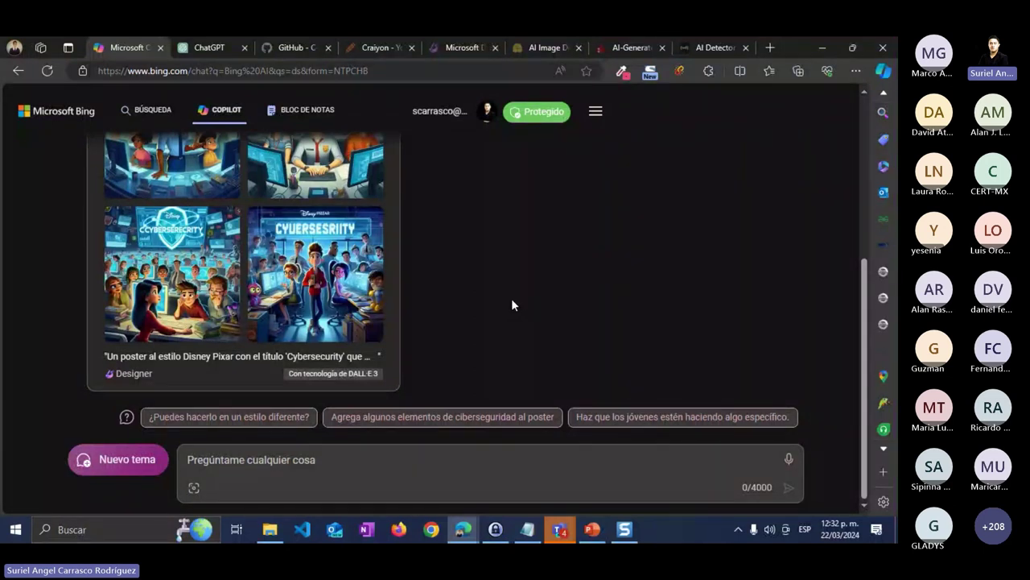
scroll(475, 322, up, 1)
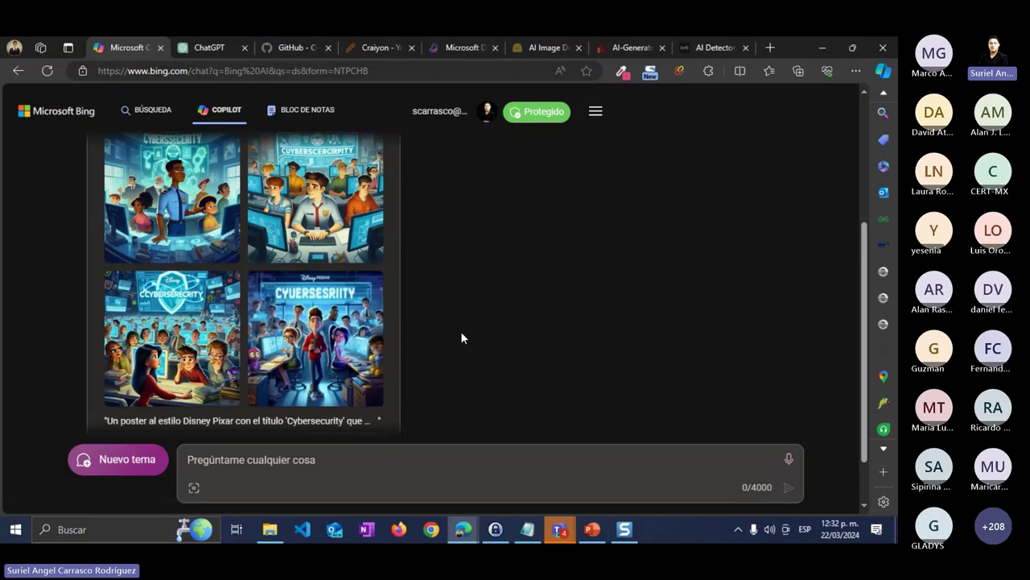
scroll(461, 331, up, 3)
scroll(460, 329, down, 4)
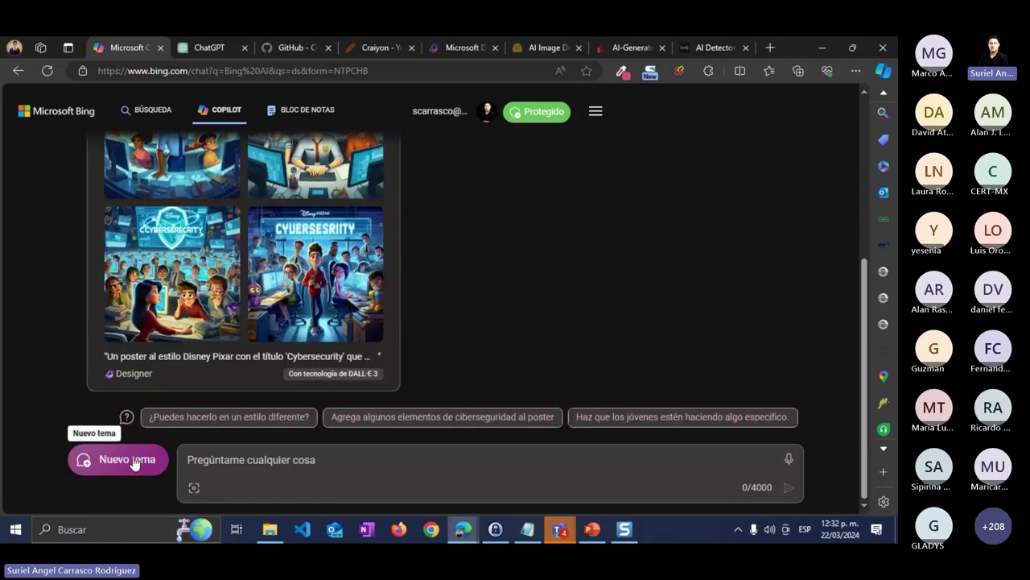
Start a new Copilot topic and send the prompt "Ayudame a crear una imagen de un dragon de color rojo con una computadora.".
click(131, 460)
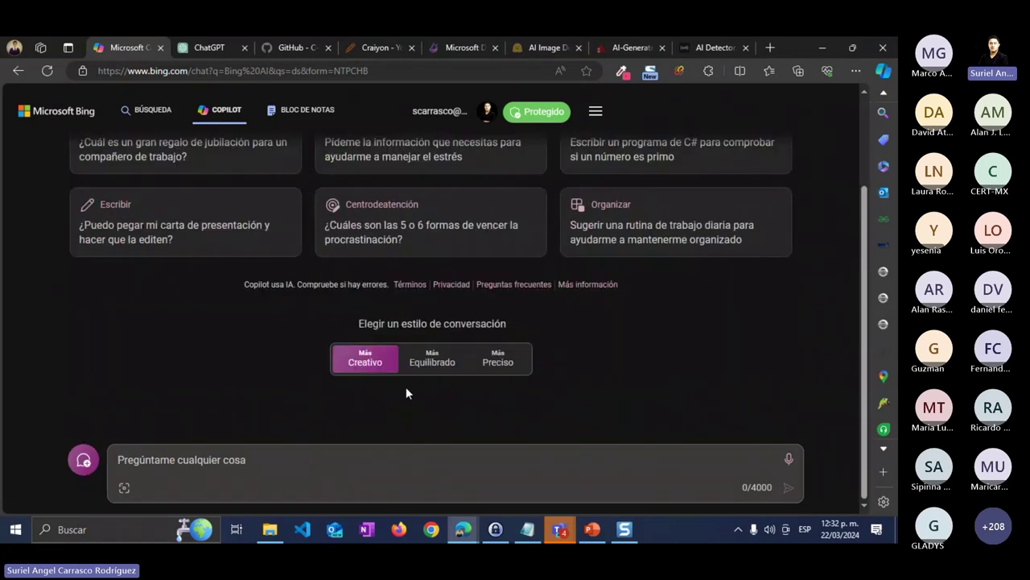
text(Ay)
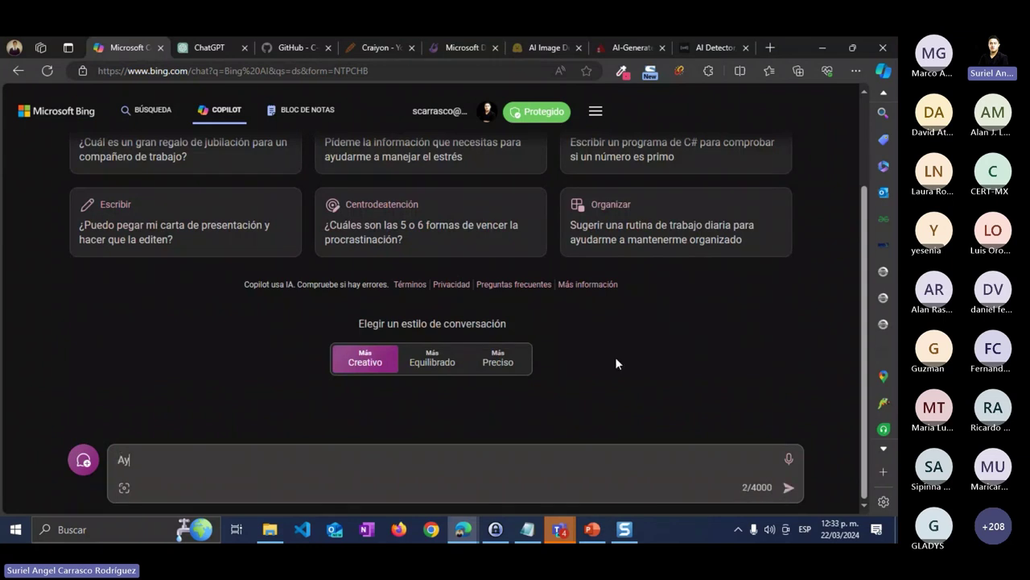
text(udame a crear un a imagen deun dragon de color rojo con una computadora.)
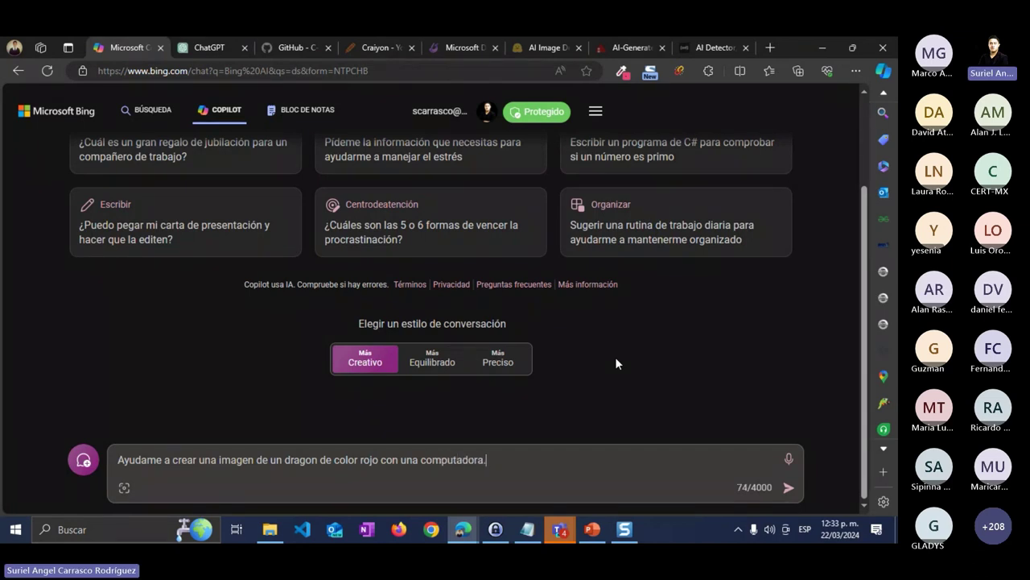
key(Return)
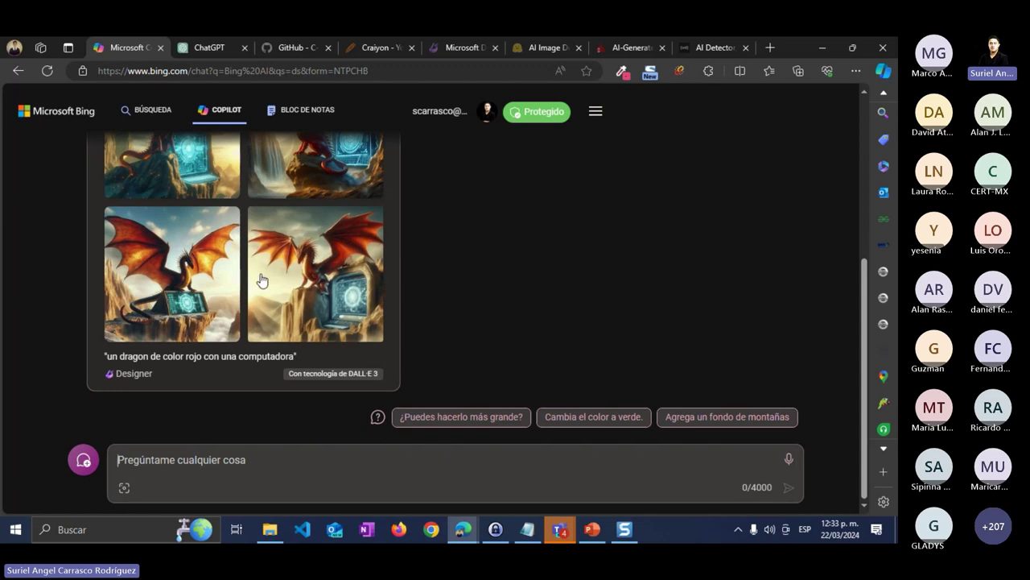
Examine the generated red dragon images and compare them with the prompt in the conversation.
scroll(274, 285, up, 3)
scroll(402, 304, down, 2)
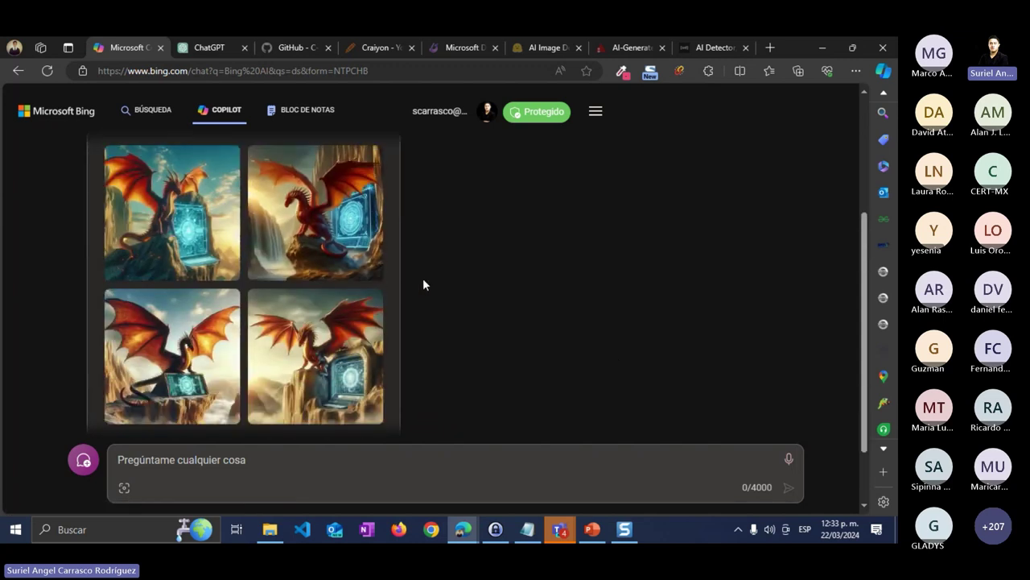
scroll(409, 281, up, 2)
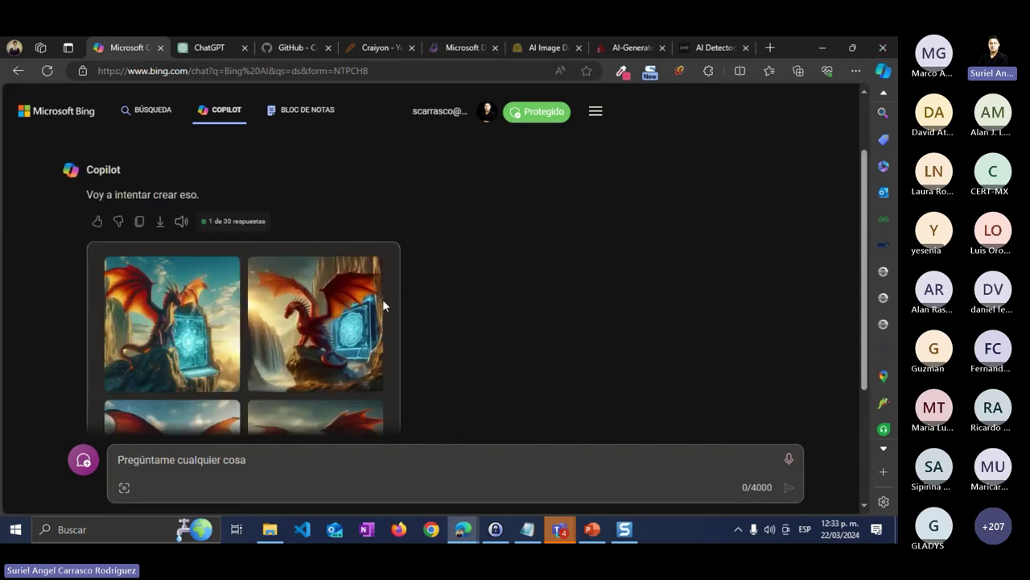
scroll(383, 304, down, 2)
scroll(467, 304, up, 4)
scroll(421, 265, down, 4)
scroll(286, 307, up, 2)
scroll(285, 306, down, 1)
scroll(138, 182, up, 3)
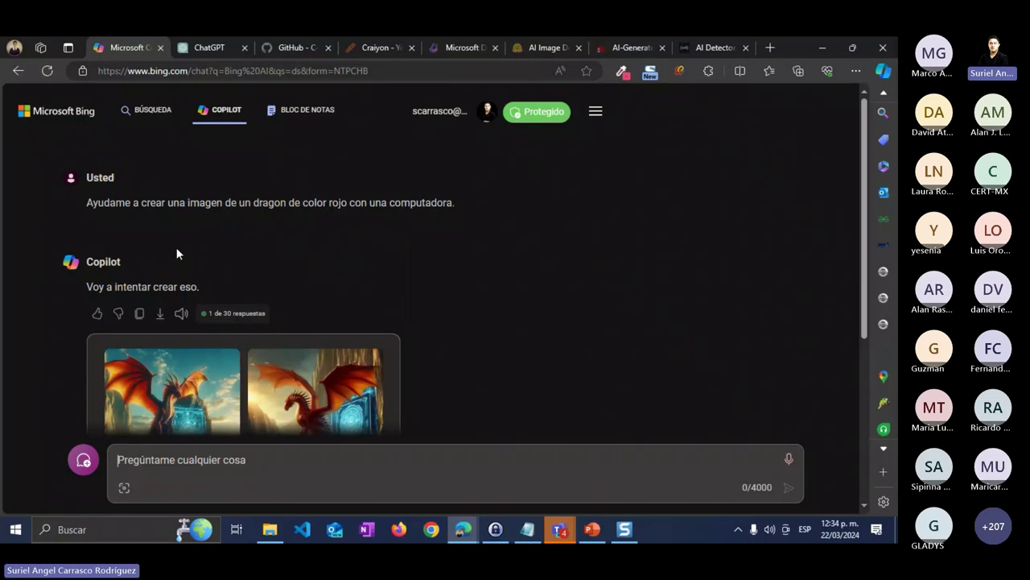
Switch to the Teams meeting and read the newest participant questions in the meeting chat.
scroll(610, 235, down, 4)
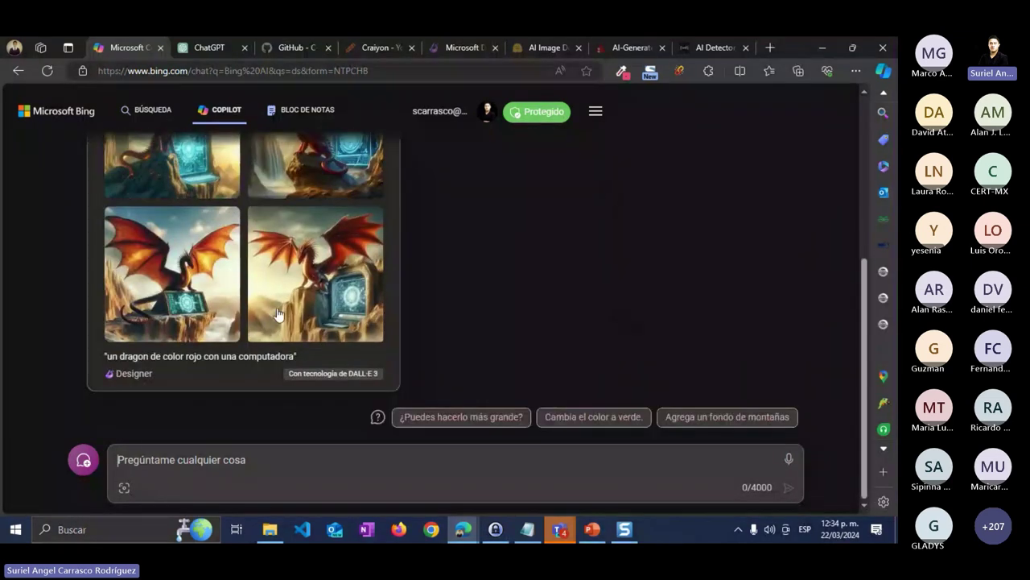
click(554, 531)
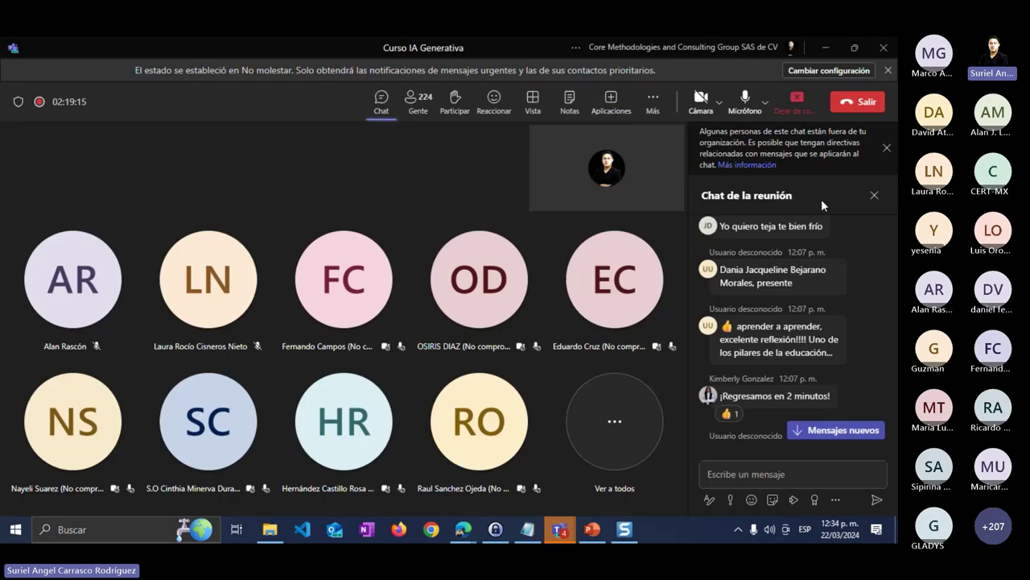
scroll(841, 395, down, 5)
scroll(839, 388, down, 1)
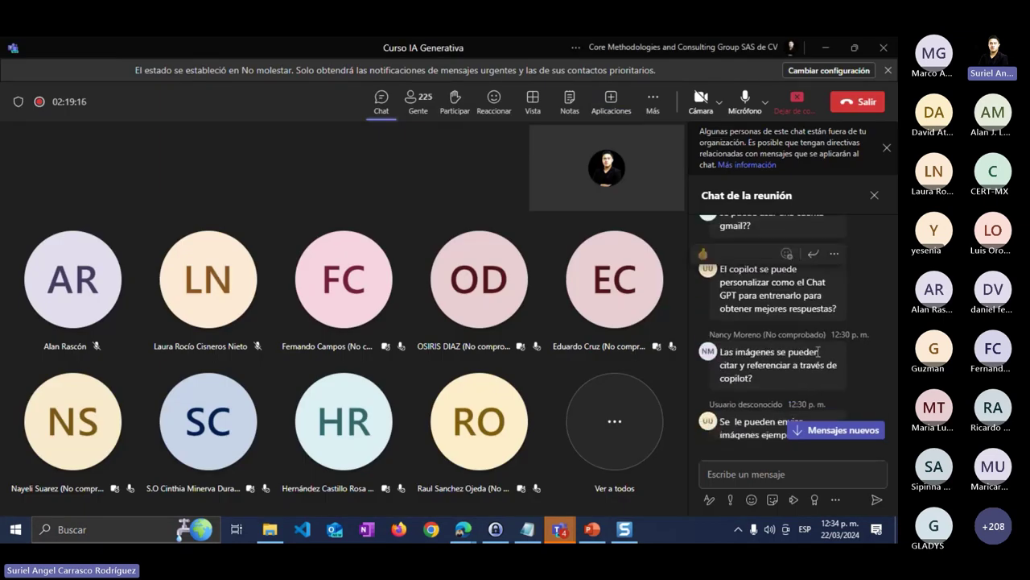
scroll(818, 352, down, 3)
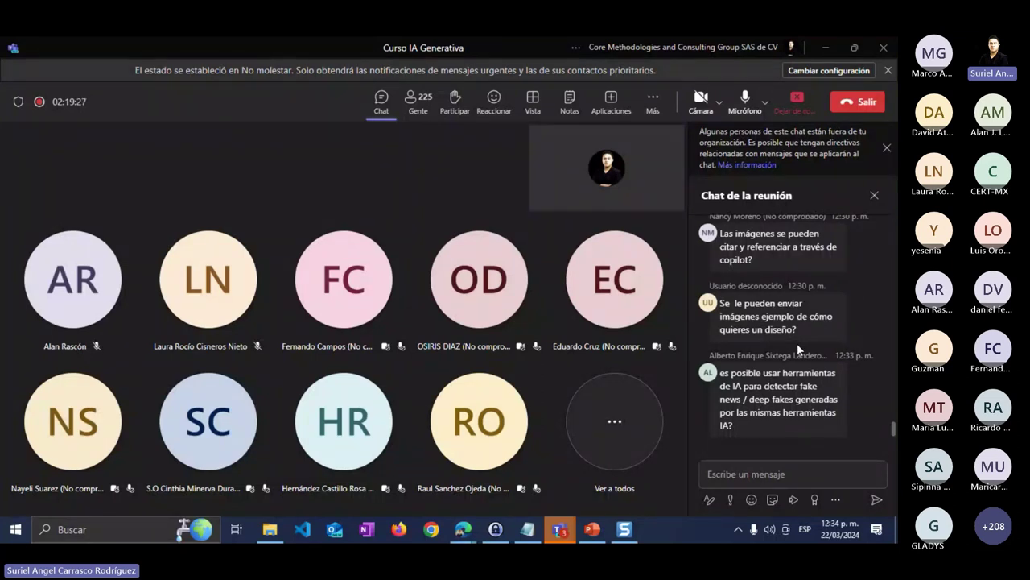
click(824, 48)
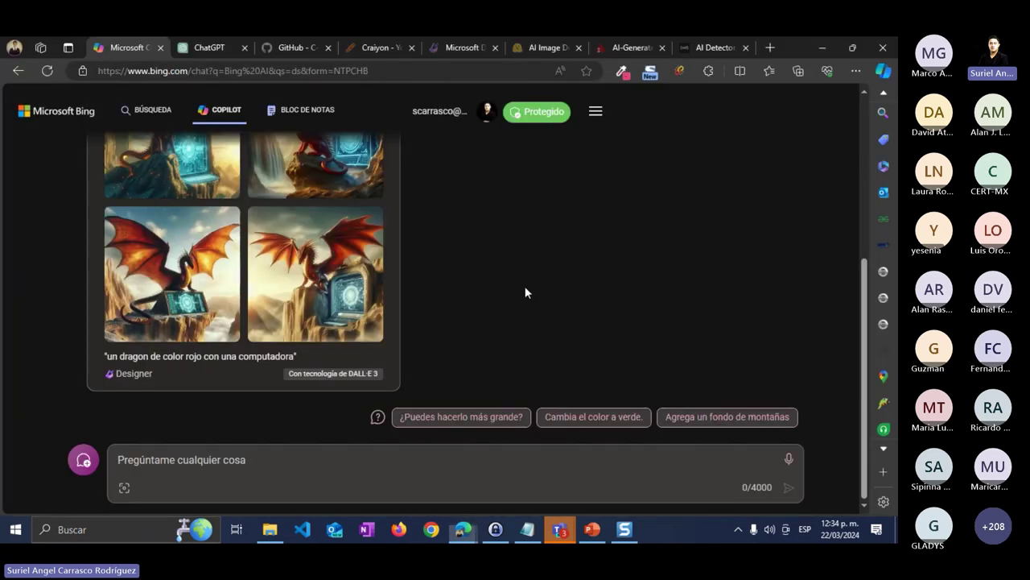
Back in Copilot, start a new topic and set the conversation style to Más Preciso.
scroll(524, 282, up, 3)
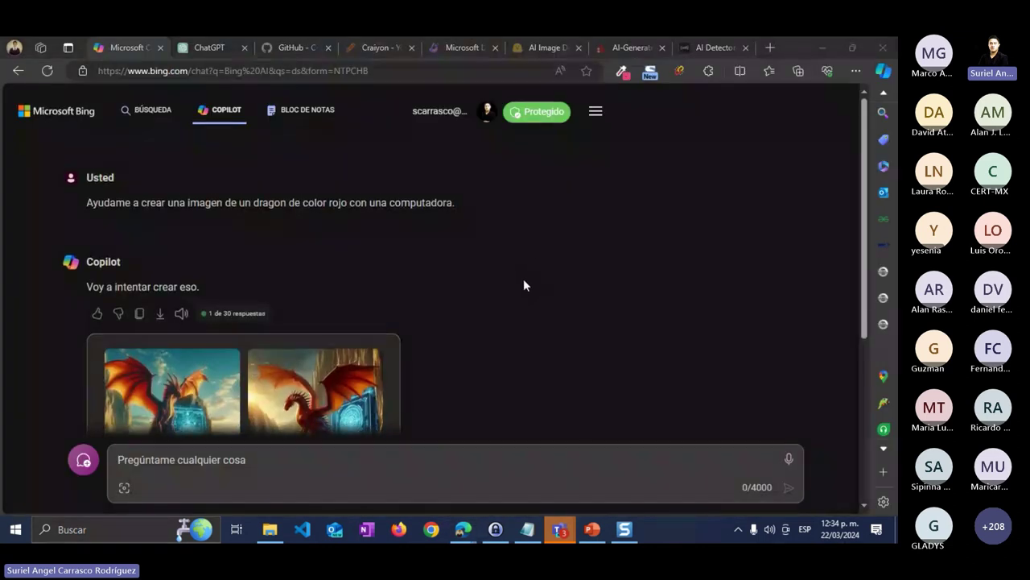
scroll(449, 209, down, 3)
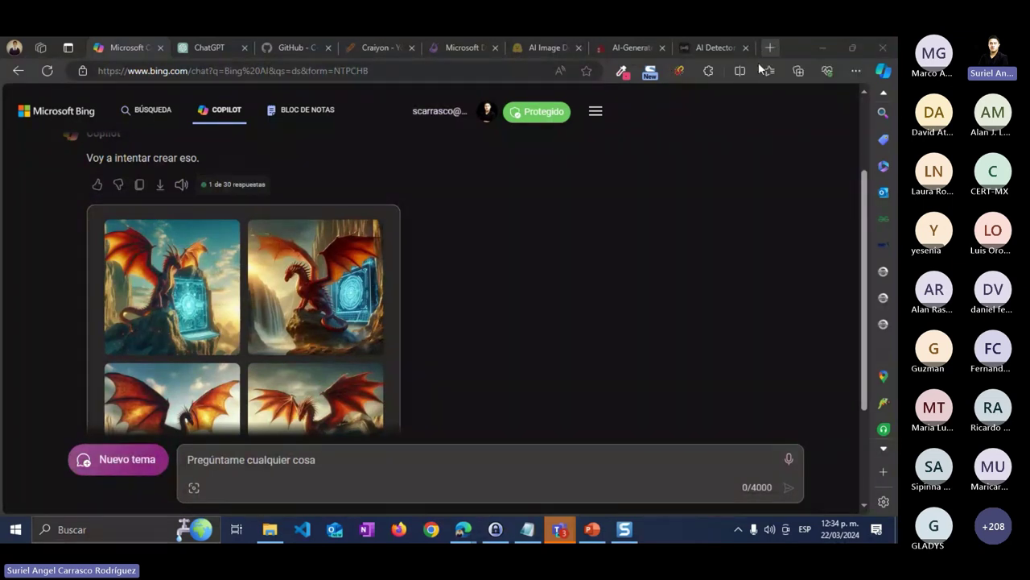
click(127, 457)
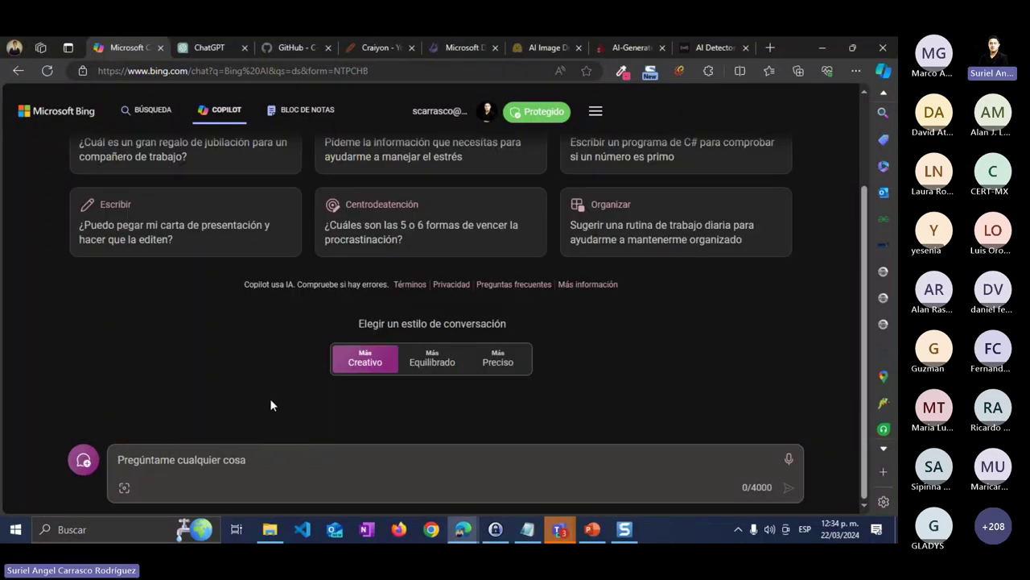
click(495, 361)
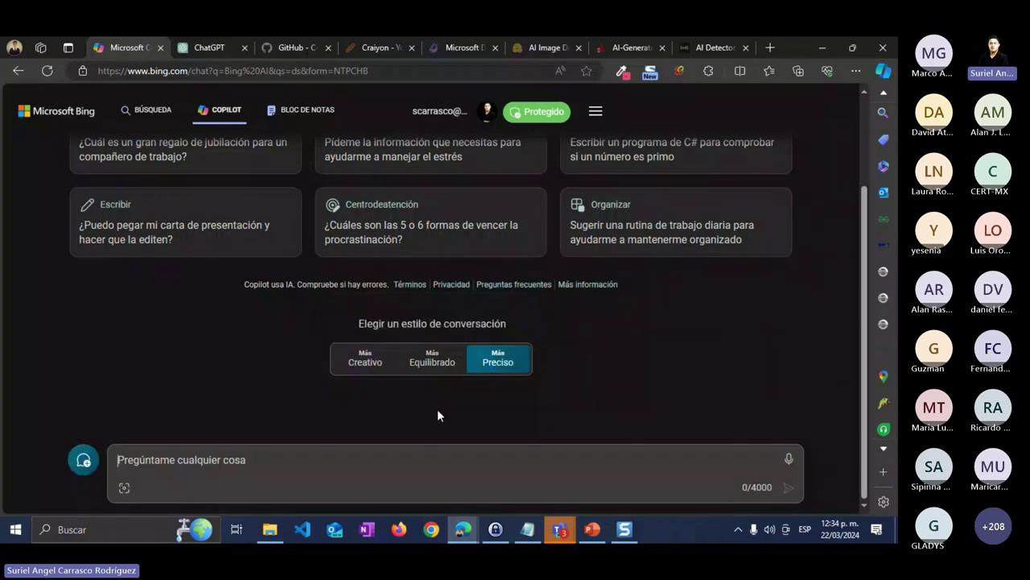
Search Google in a new browser tab for "red por la ciberseguridad" and open the Red por la Ciberseguridad website.
click(770, 47)
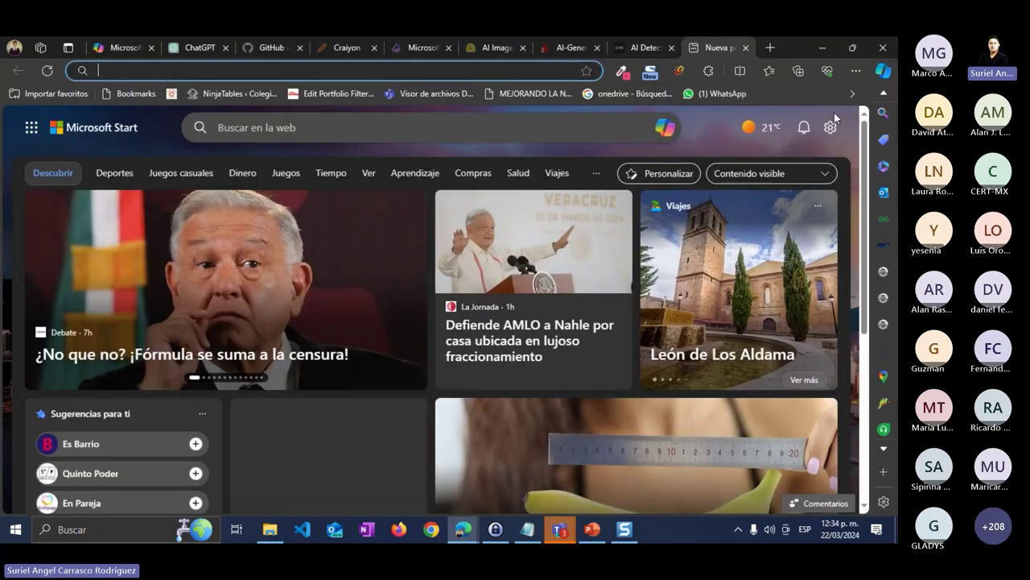
text(google)
key(Return)
text(r)
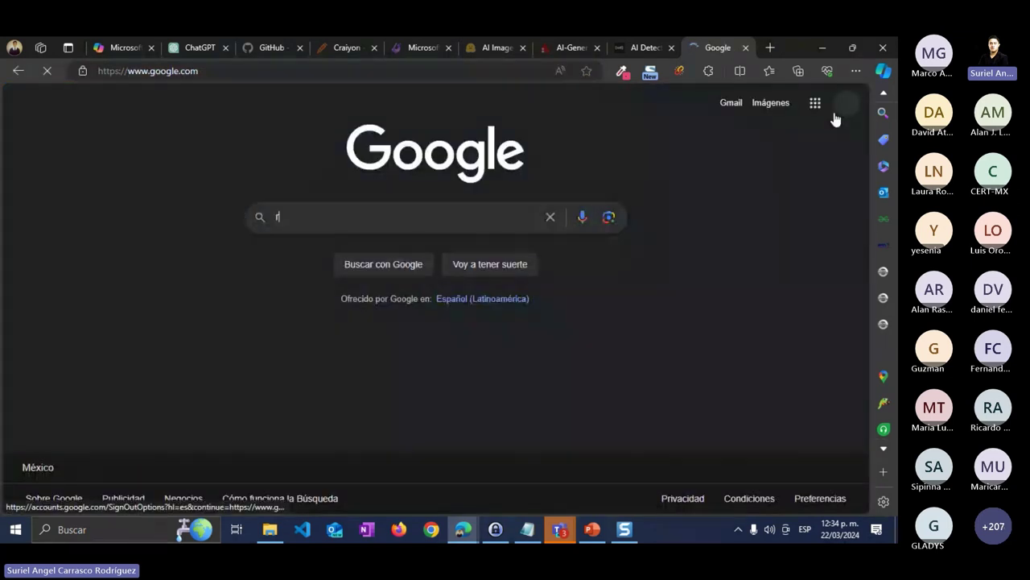
text(ed por la ciberseguridad)
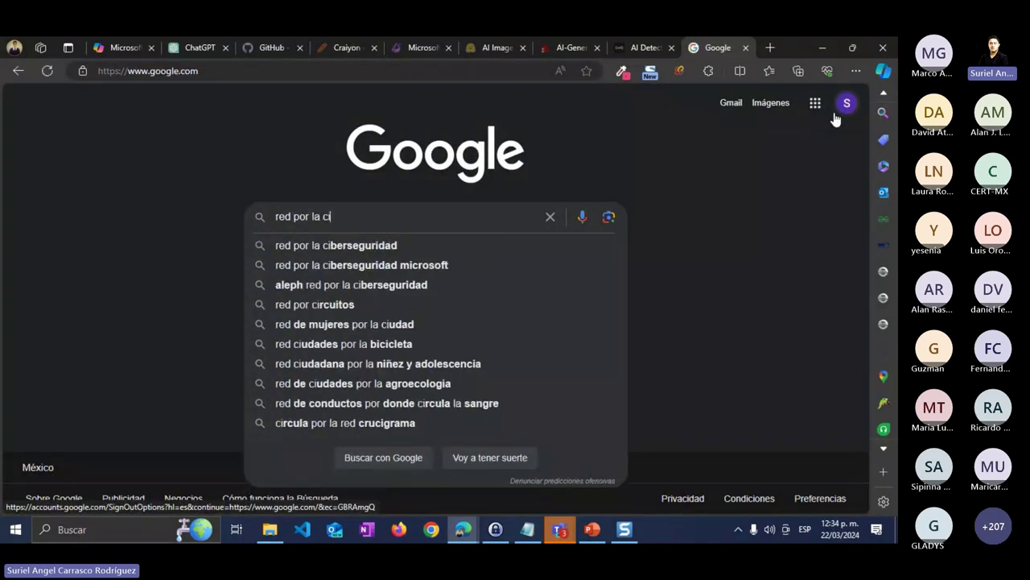
key(Return)
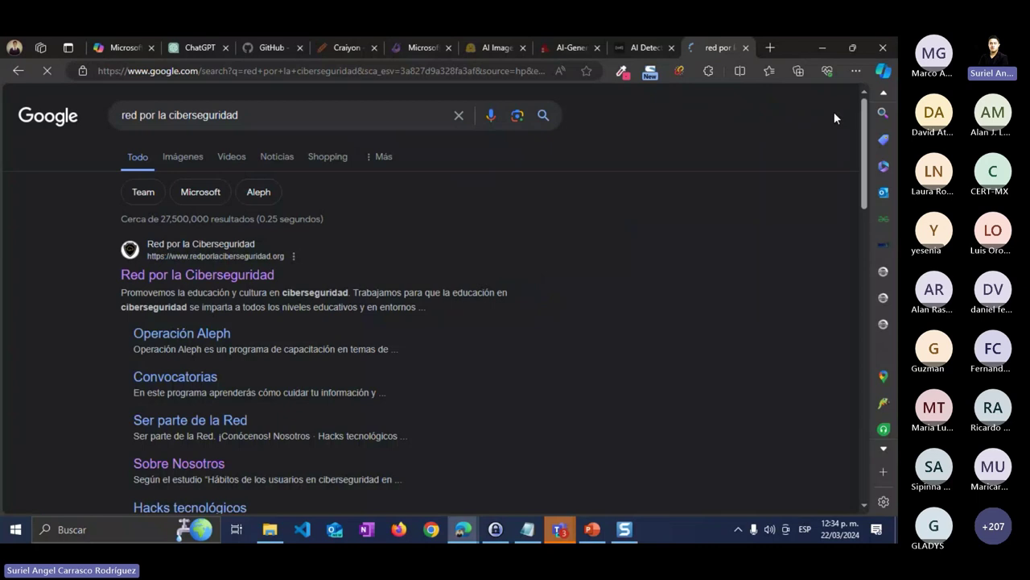
click(205, 279)
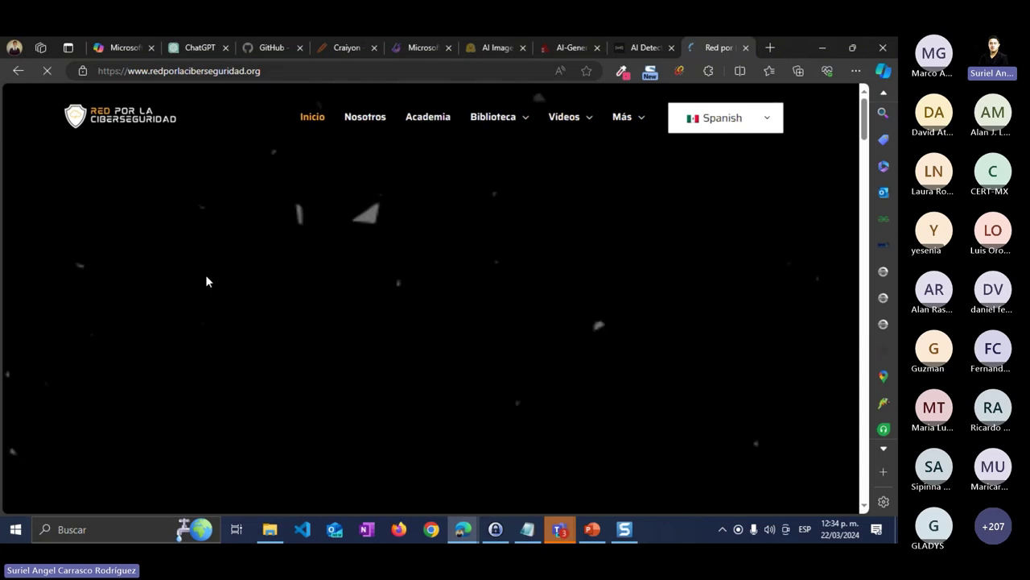
Open the website's Nosotros page, copy its address and return to the Copilot chat.
click(364, 117)
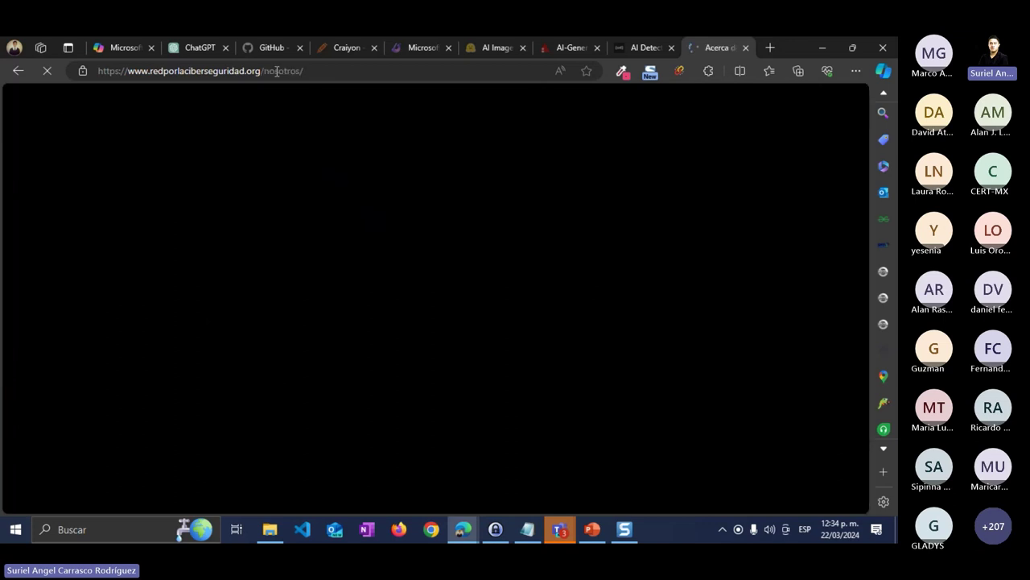
key(ctrl+l)
key(ctrl+c)
click(118, 49)
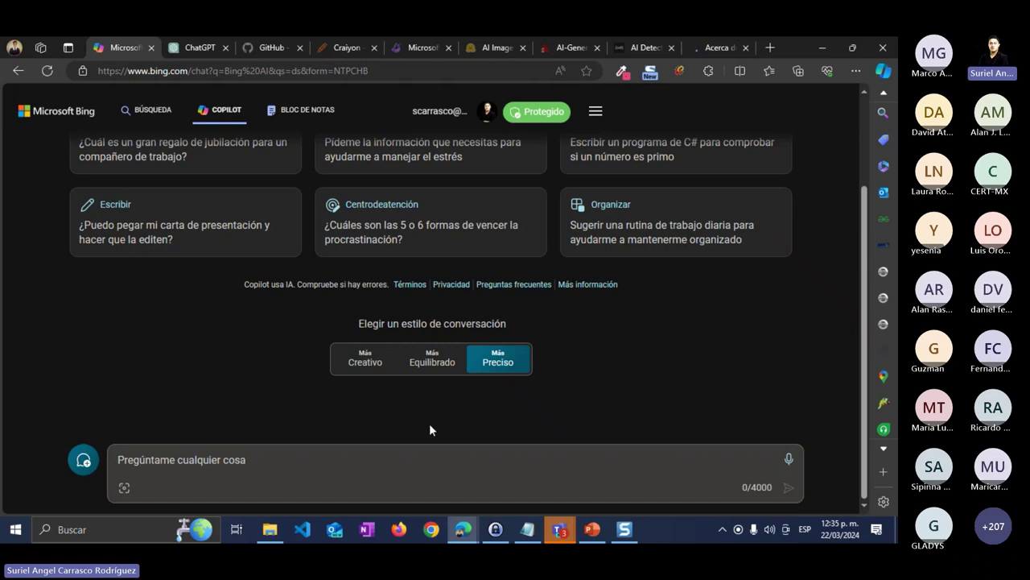
Send Copilot the prompt "Me puedes explicar de manera breve y consisa de que trata este sitio web" followed by the copied Nosotros page address.
text(Me )
text(puedex)
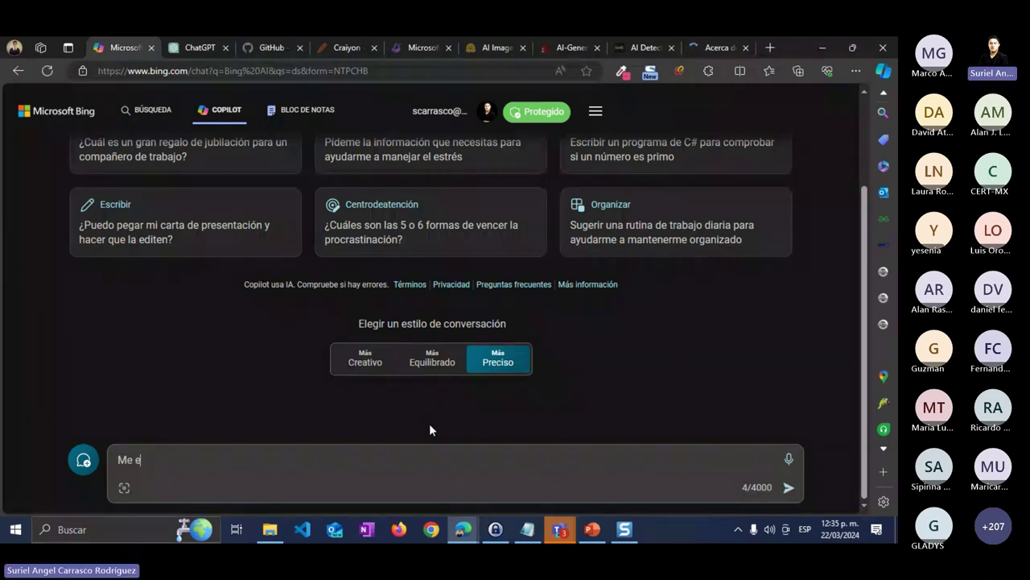
key(BackSpace)
text(s explicar)
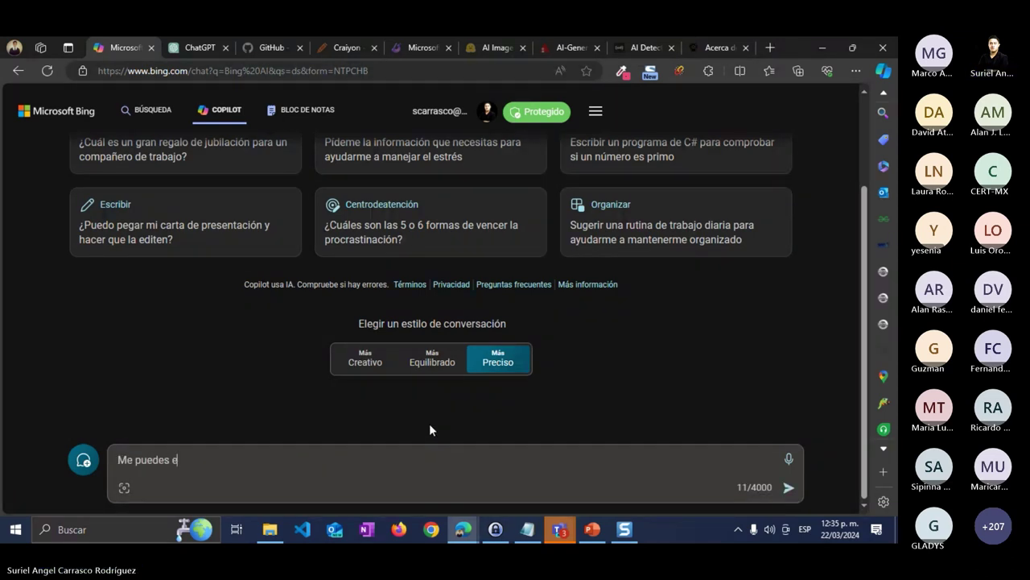
text( de maner)
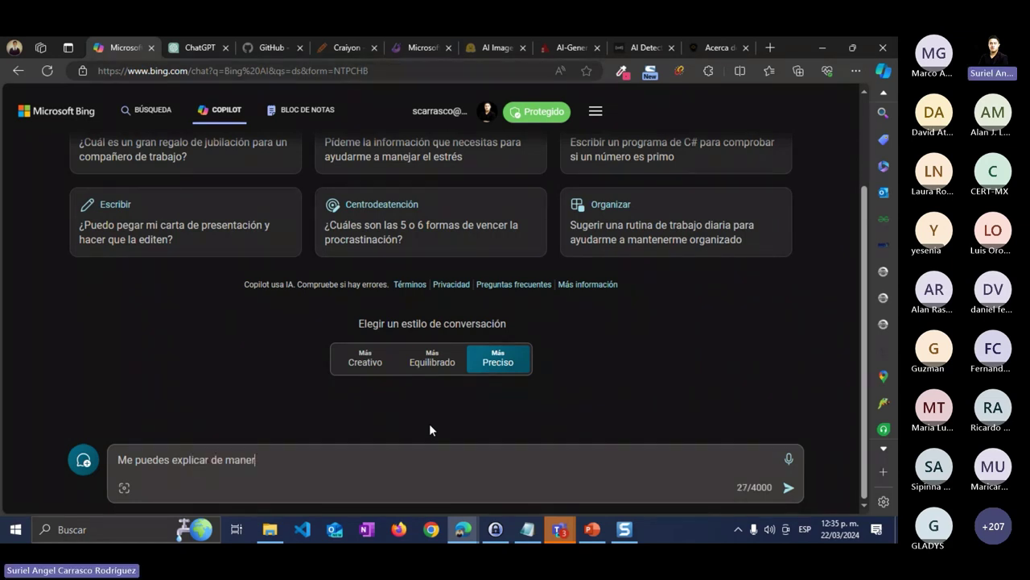
text(a breve y consisa de que)
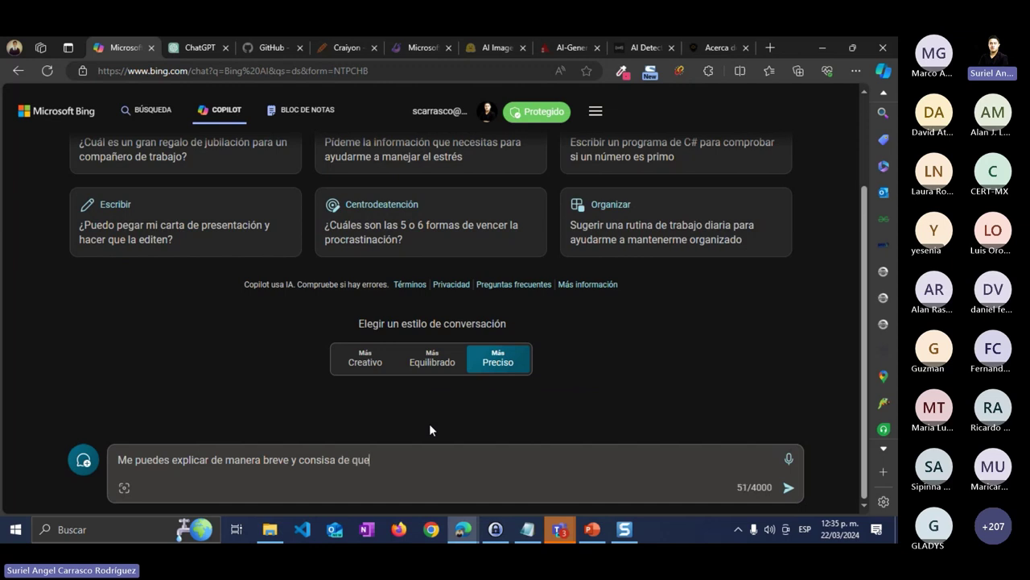
text( trata este sitio web)
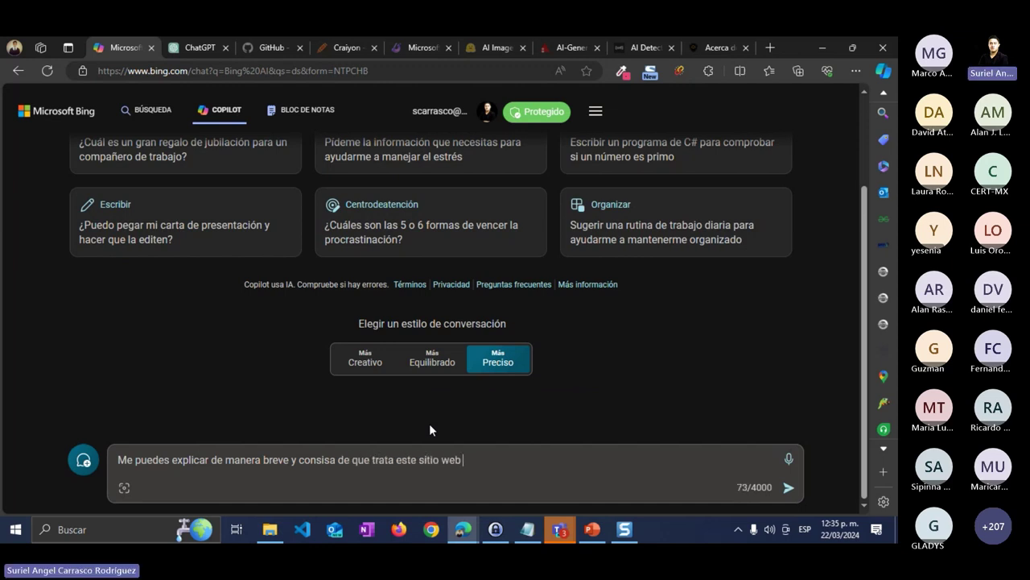
key(ctrl+v)
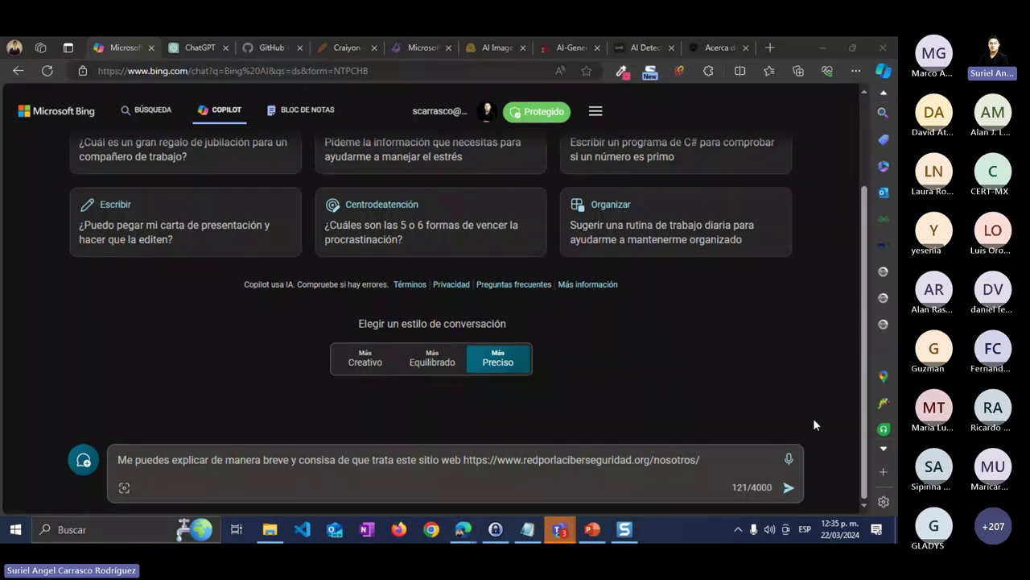
click(788, 487)
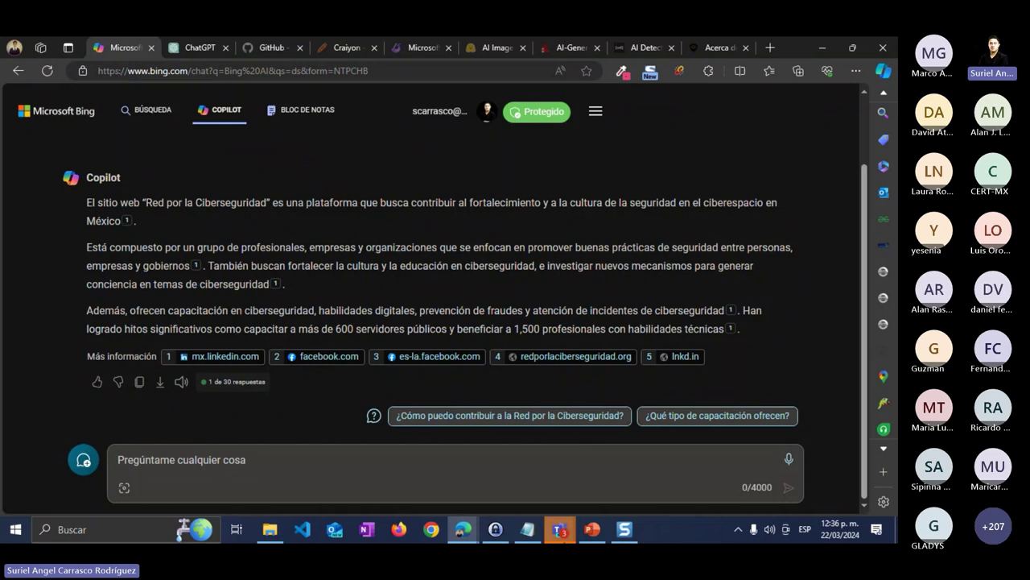
Switch to the Teams meeting, review the latest chat questions about example images and deepfake detection, and return to Copilot.
mouse_move(559, 529)
click(575, 490)
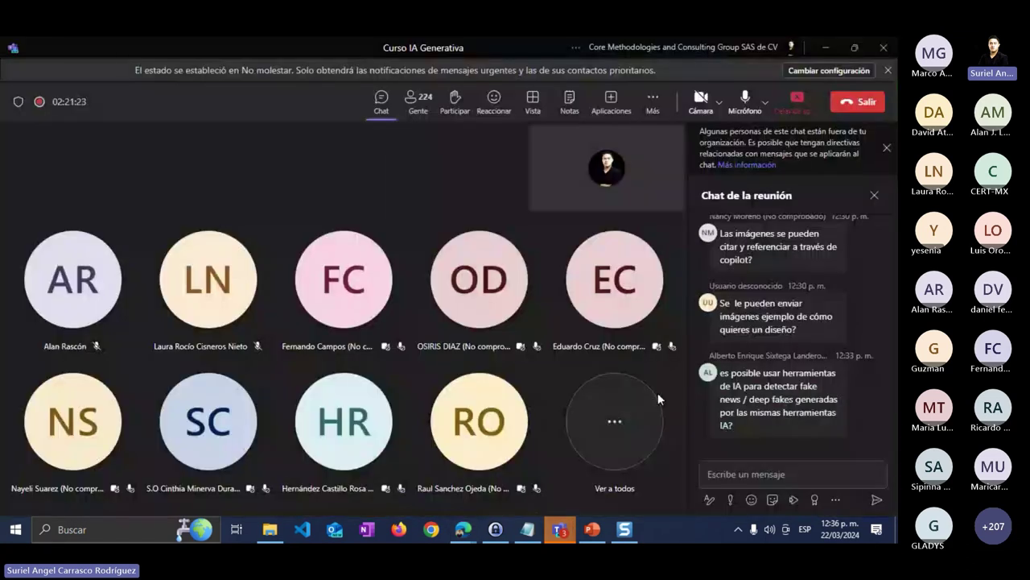
mouse_move(810, 338)
mouse_move(767, 416)
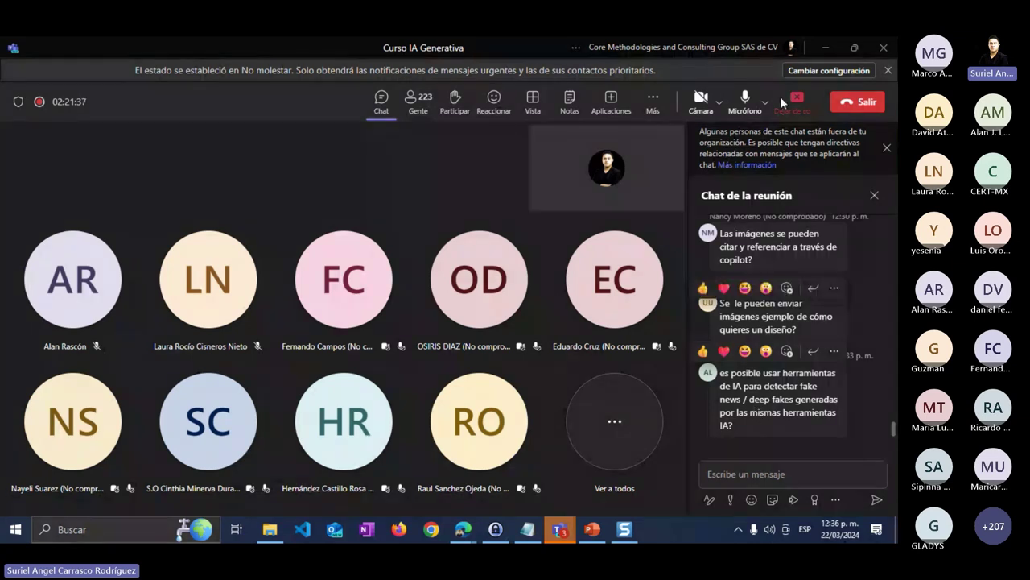
click(803, 99)
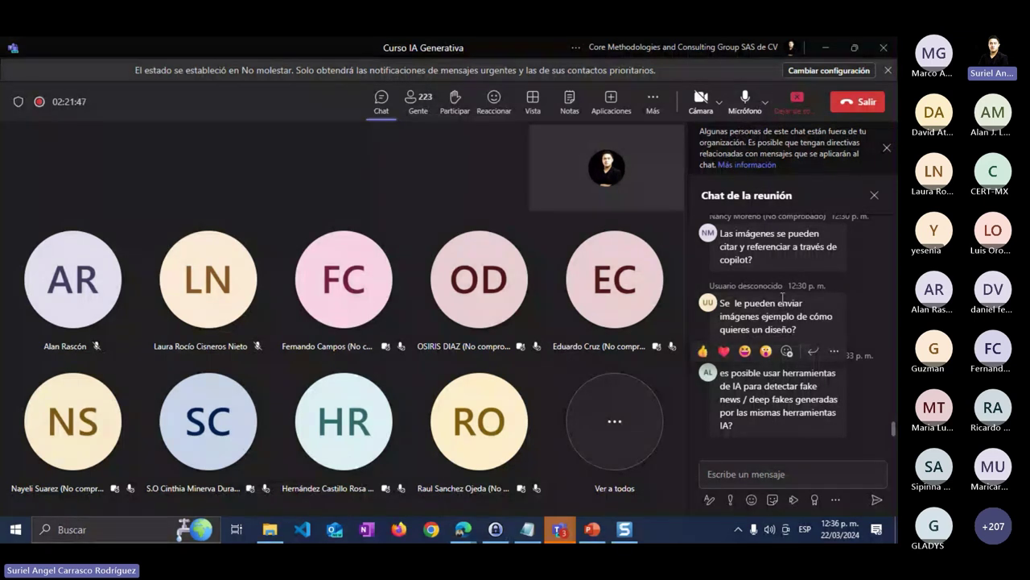
click(825, 52)
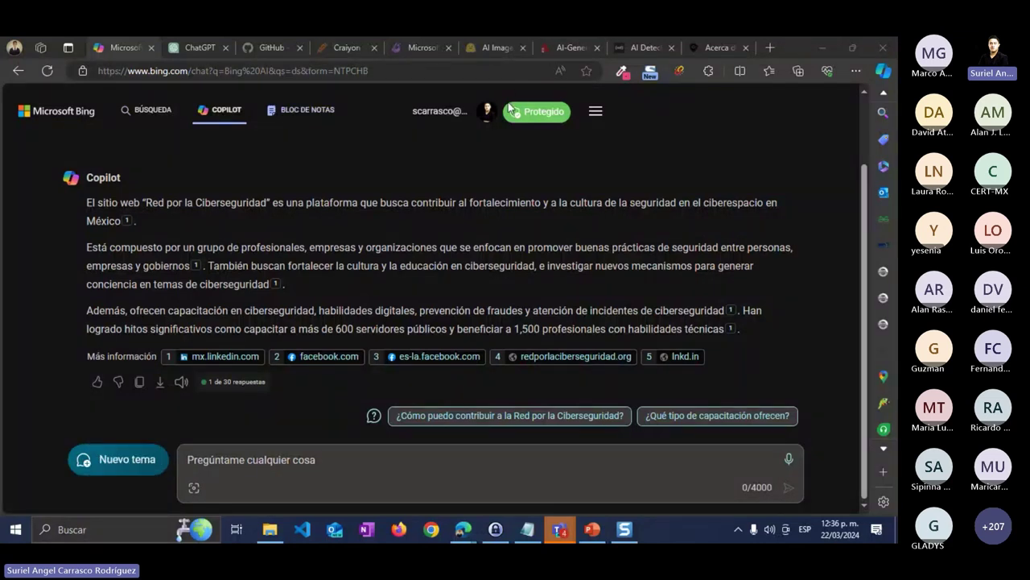
Write "Cuentame un chiste" as an unsent Copilot message and look over the website explanation above it.
click(187, 462)
text(Cuentame un chiste)
scroll(258, 357, up, 1)
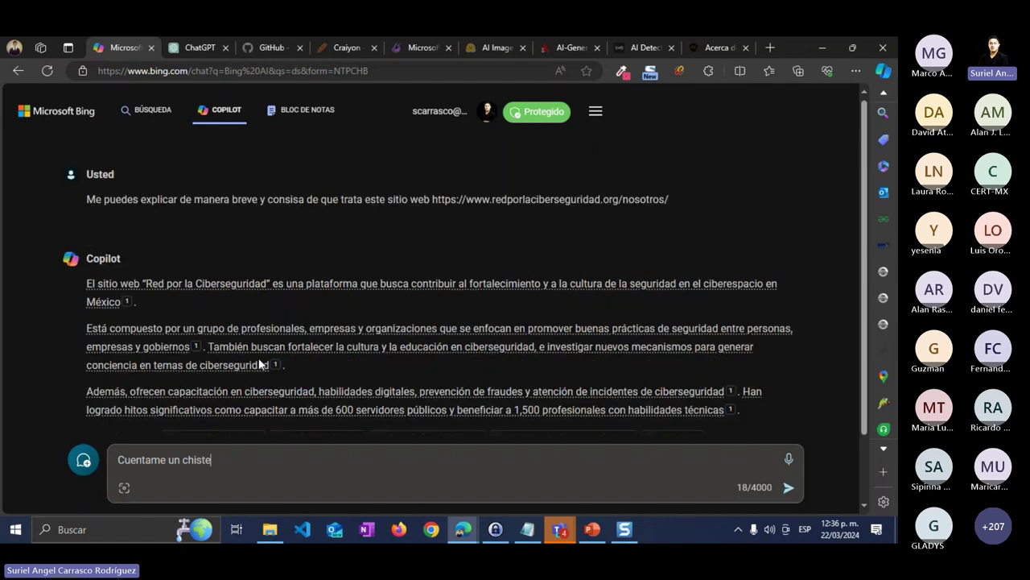
scroll(446, 289, down, 1)
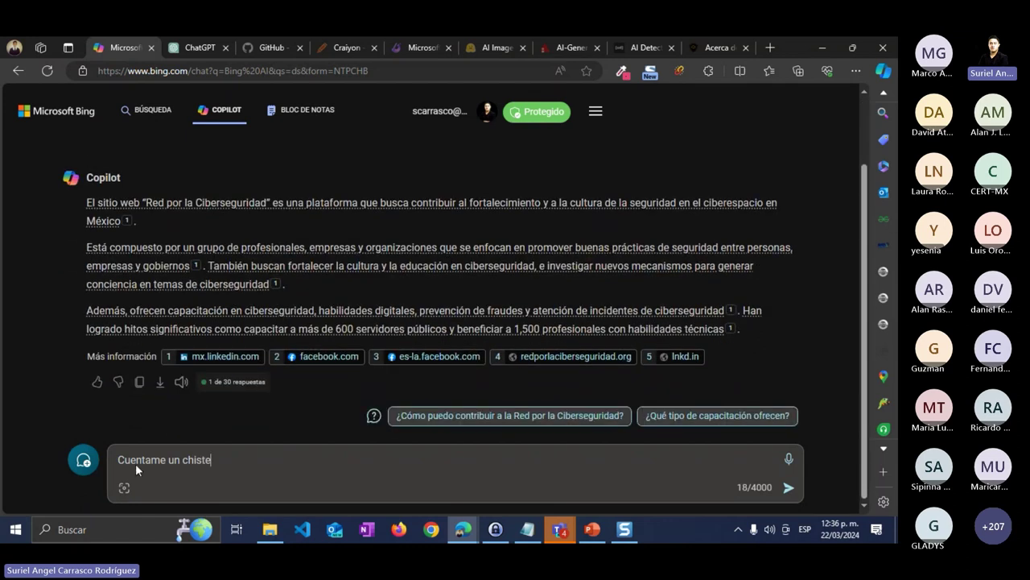
Return from the Bing search results for the Nosotros address to Copilot and start a new topic.
scroll(135, 462, up, 3)
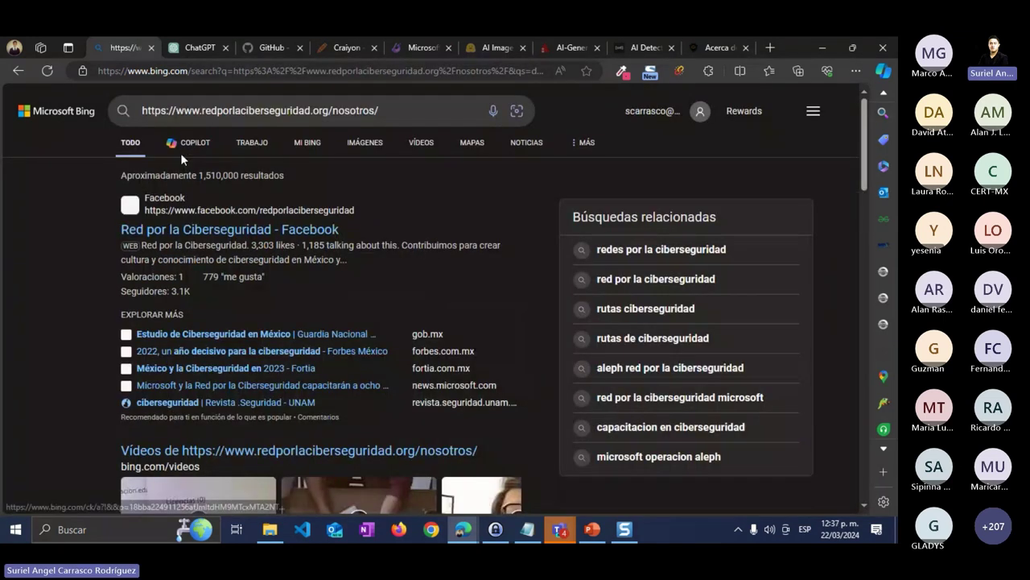
click(204, 145)
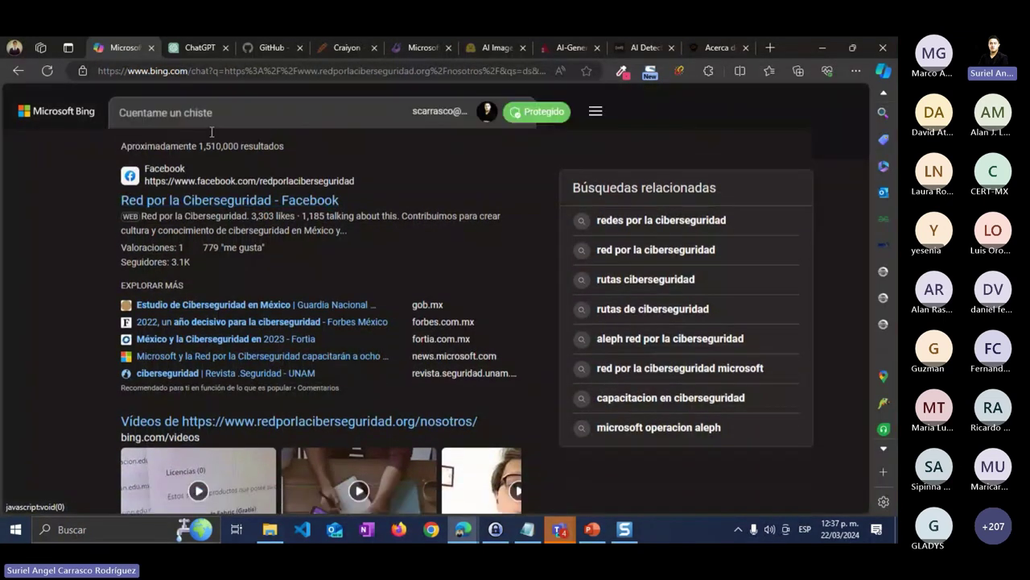
click(83, 463)
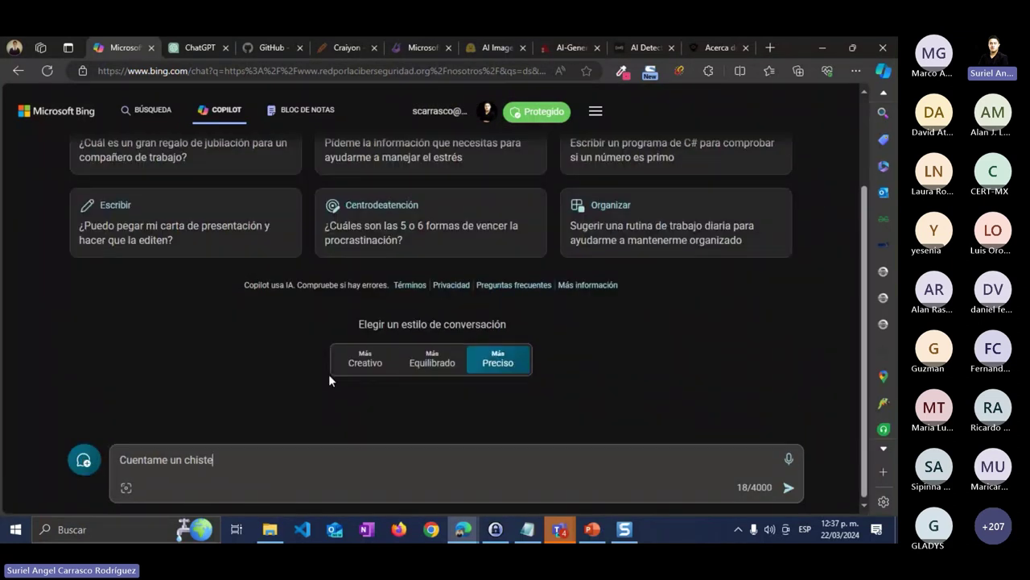
Send Copilot the message "Cuentame un chiste blanco" in the Más Creativo conversation style and highlight the joke in its reply.
text(cue)
scroll(327, 455, down, 5)
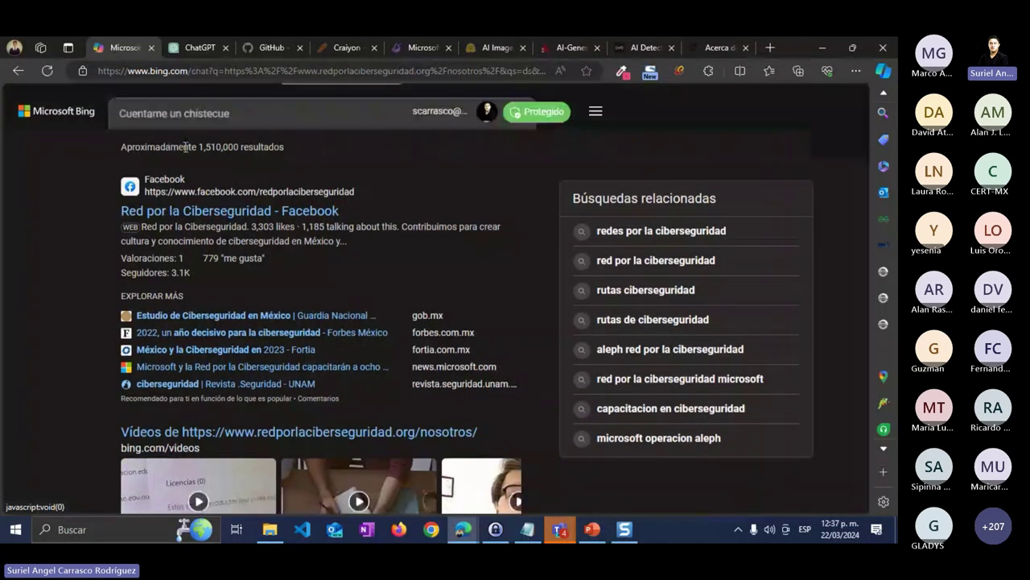
scroll(235, 417, up, 5)
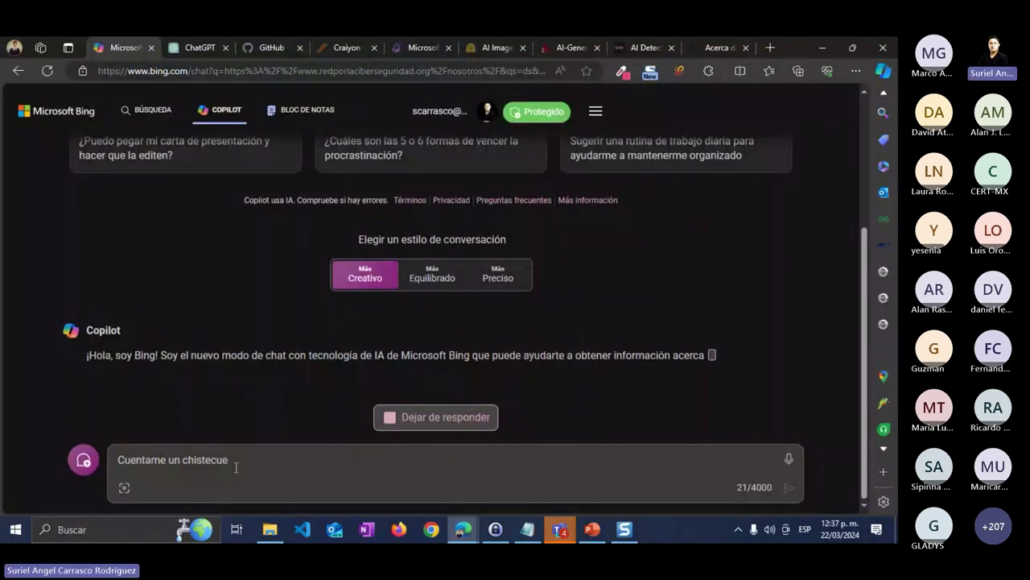
key(BackSpace)
key(BackSpace)
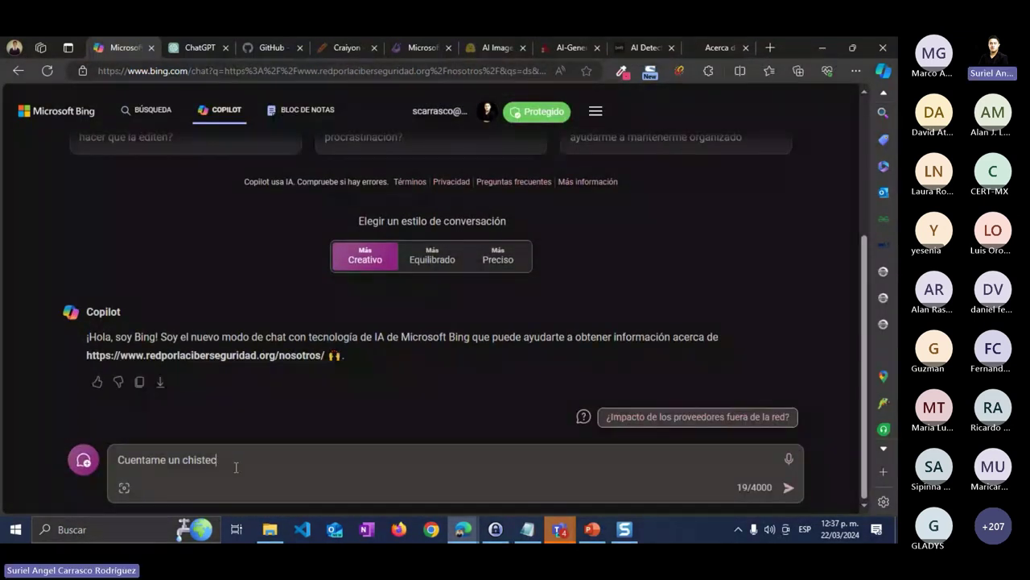
key(BackSpace)
text(bueno)
key(Return)
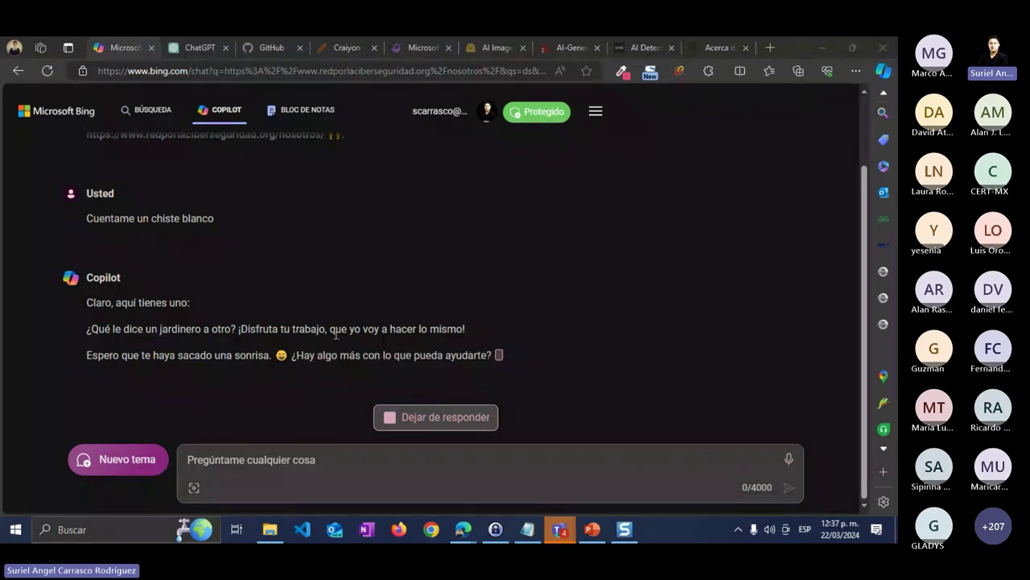
drag(493, 355, 77, 325)
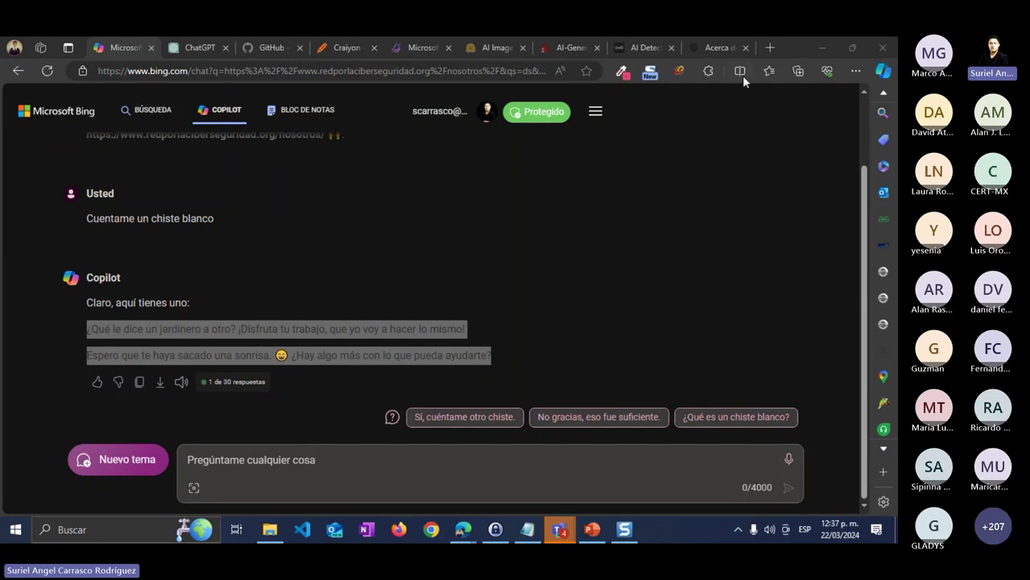
Restore the browser from full screen to a floating window, widen it and reposition it over the presentation.
double_click(787, 55)
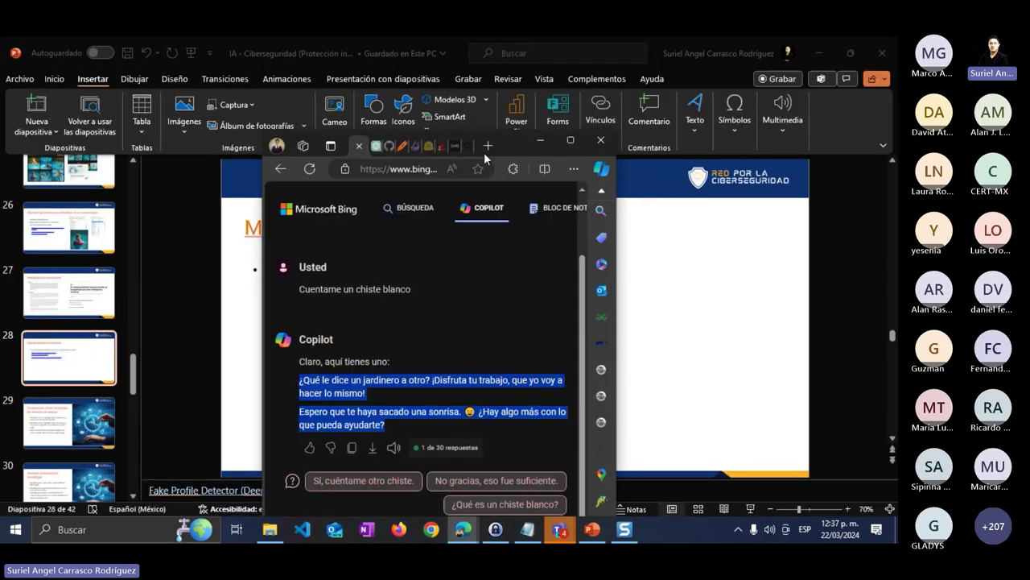
drag(591, 222, 823, 185)
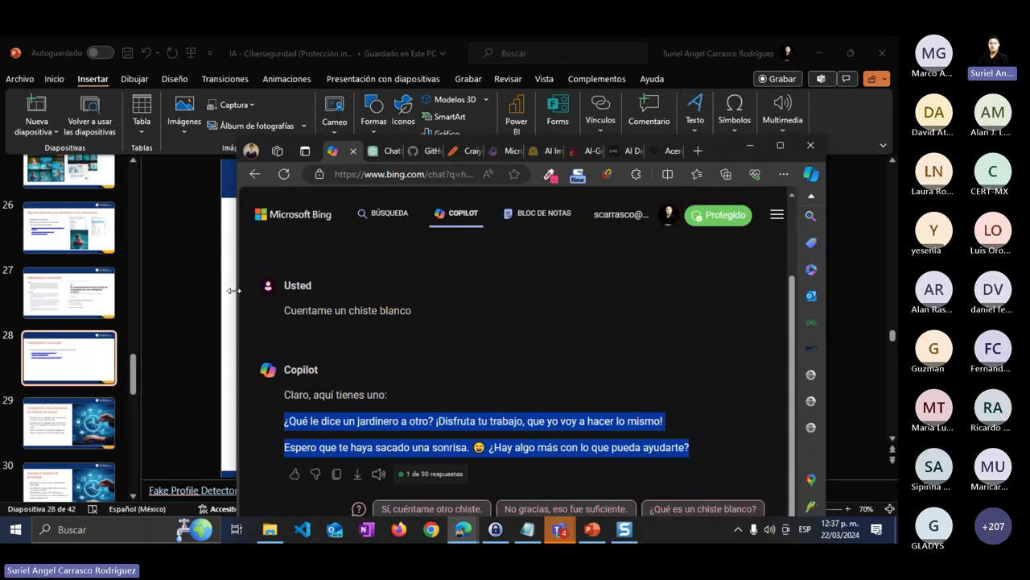
drag(234, 291, 2, 288)
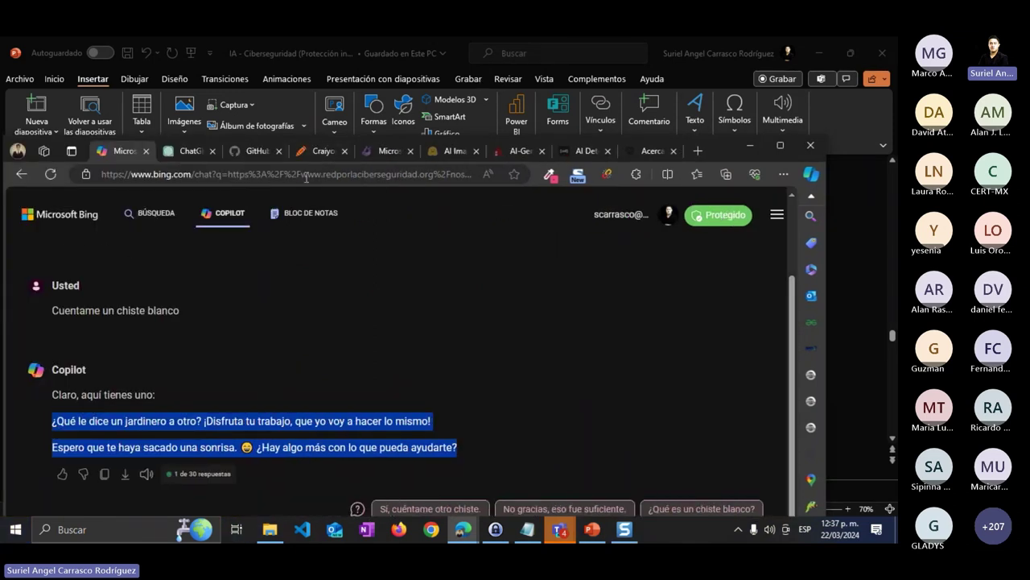
drag(723, 150, 732, 136)
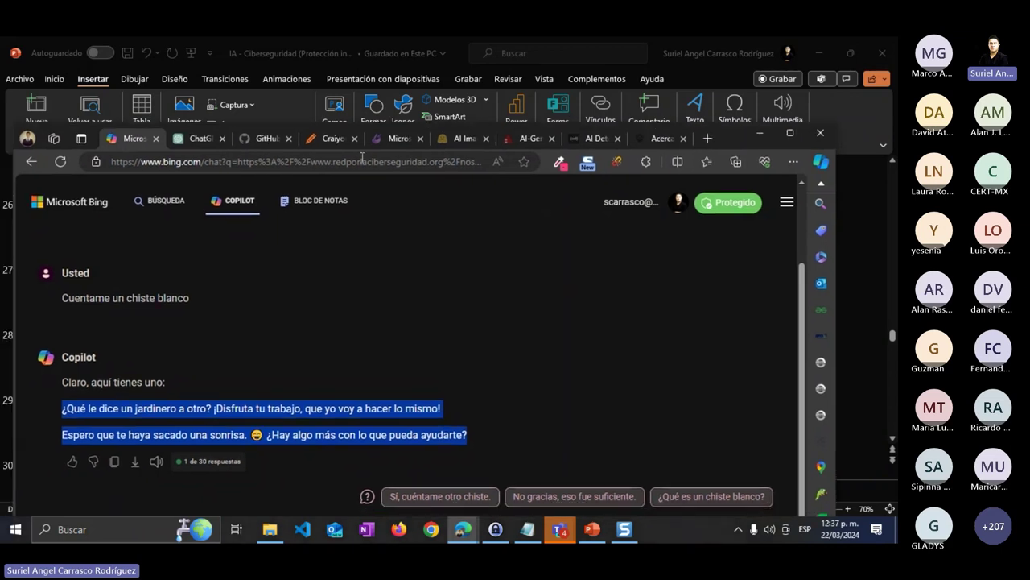
Look over the Maybe's AI Art Detector page on Hugging Face and bring up the Is It AI text detector page.
click(450, 146)
scroll(417, 343, up, 3)
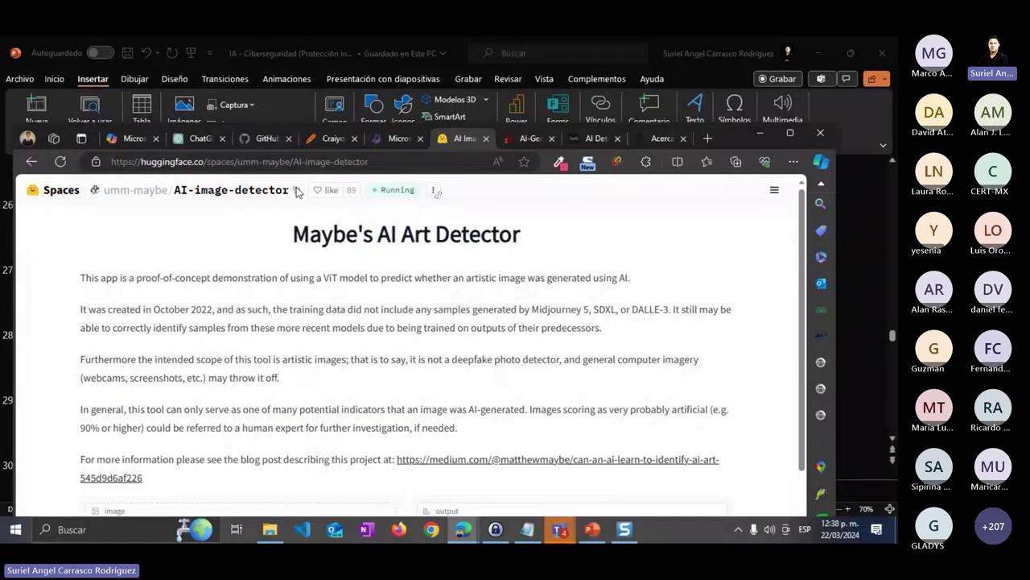
scroll(435, 225, down, 2)
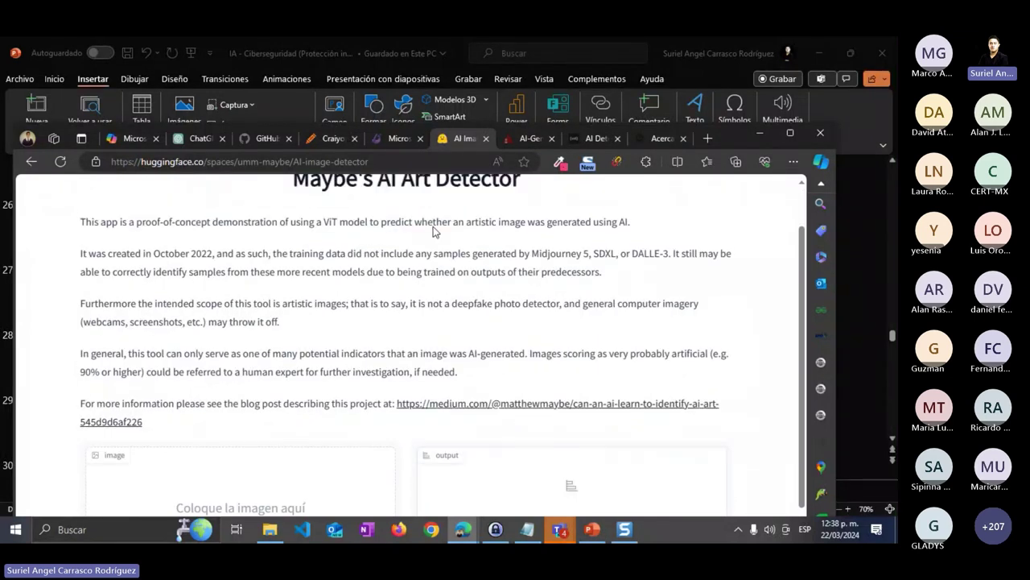
scroll(277, 451, down, 3)
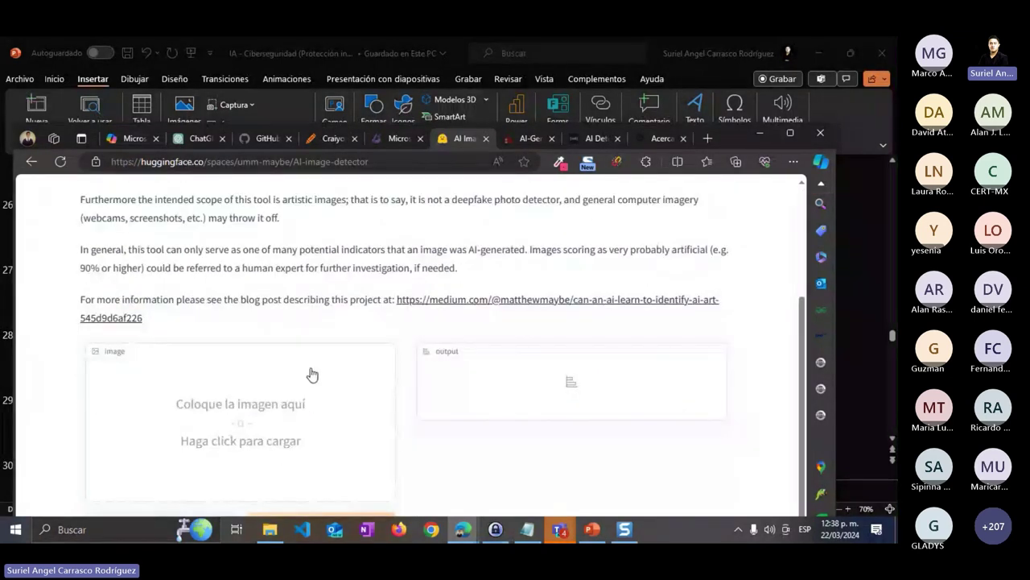
scroll(311, 372, up, 5)
click(530, 137)
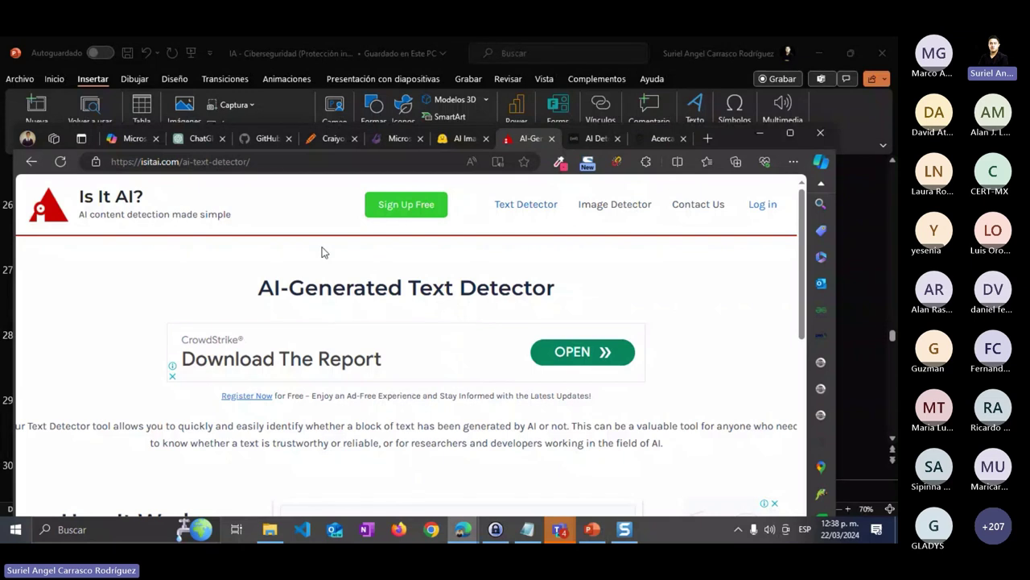
Start a new ChatGPT conversation and send the prompt "Dame un resumen breve de la independencia de México.".
click(181, 140)
scroll(225, 338, down, 4)
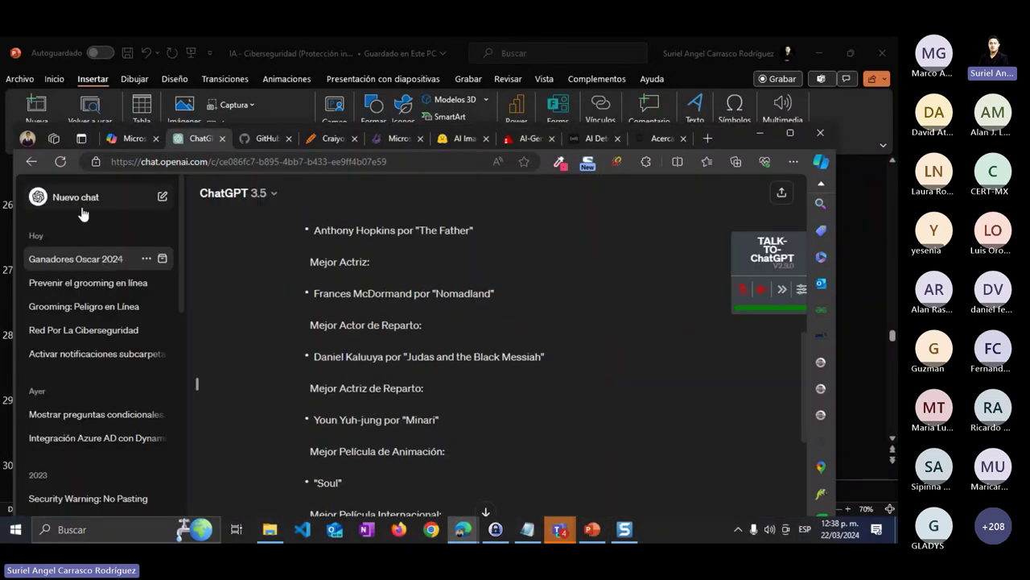
click(165, 200)
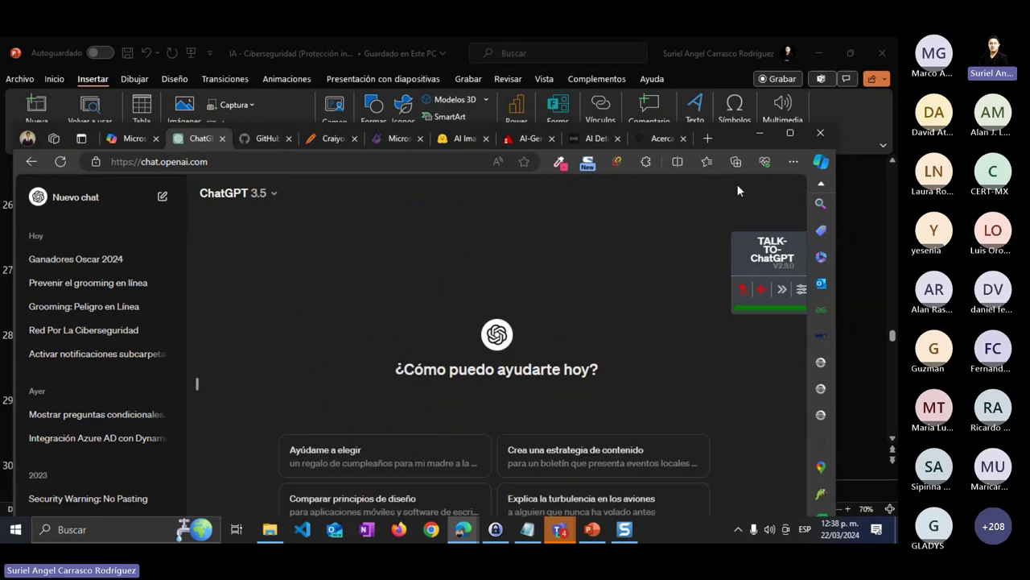
drag(745, 139, 765, 69)
text(D)
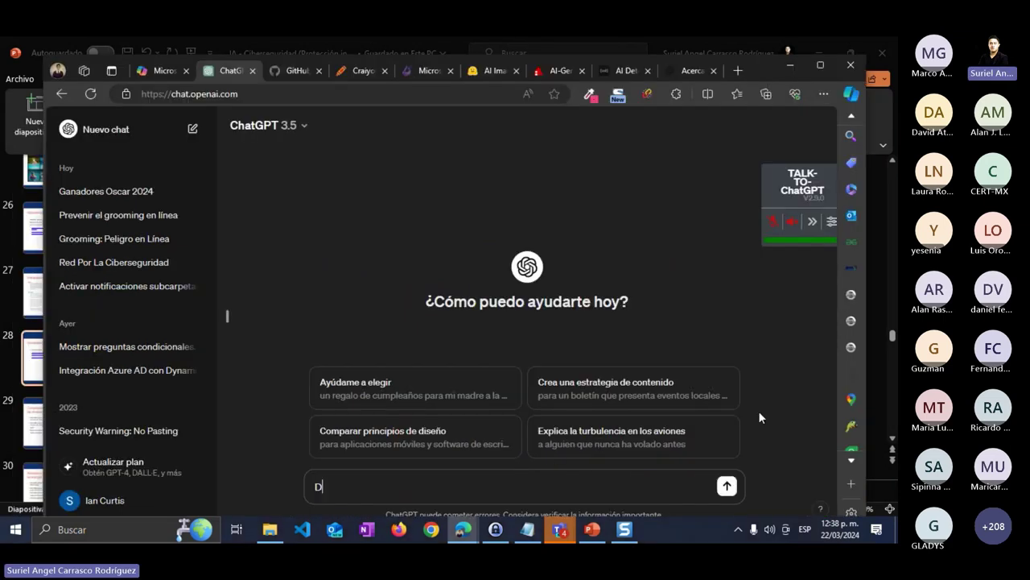
text(ame un resumen breve de la ind)
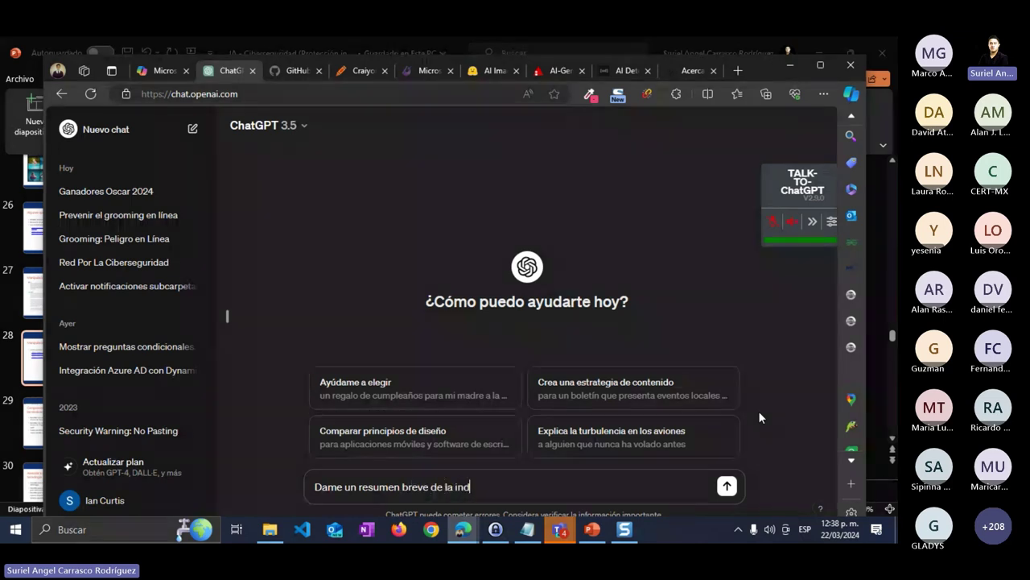
text(ependencia de México.)
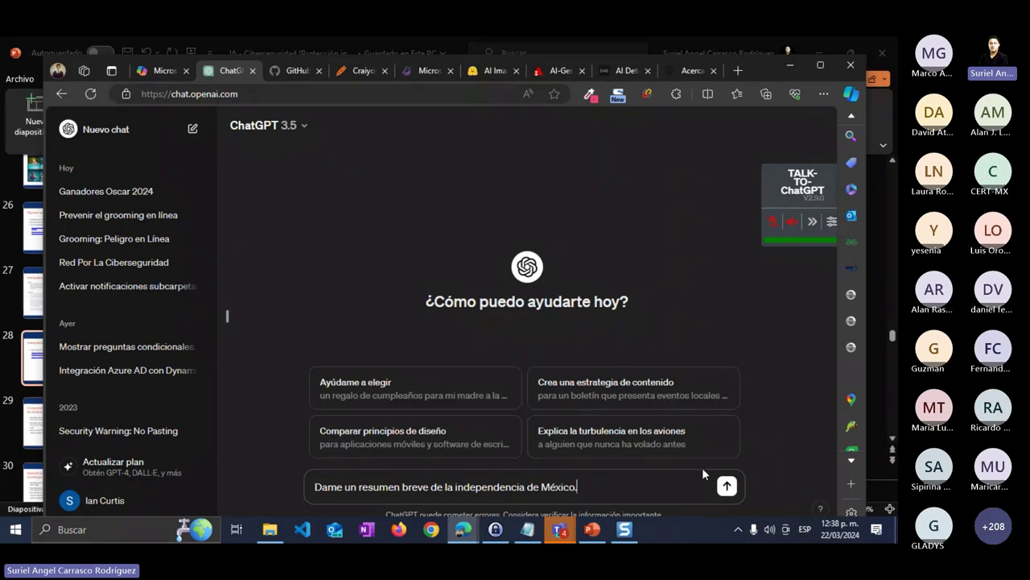
click(728, 487)
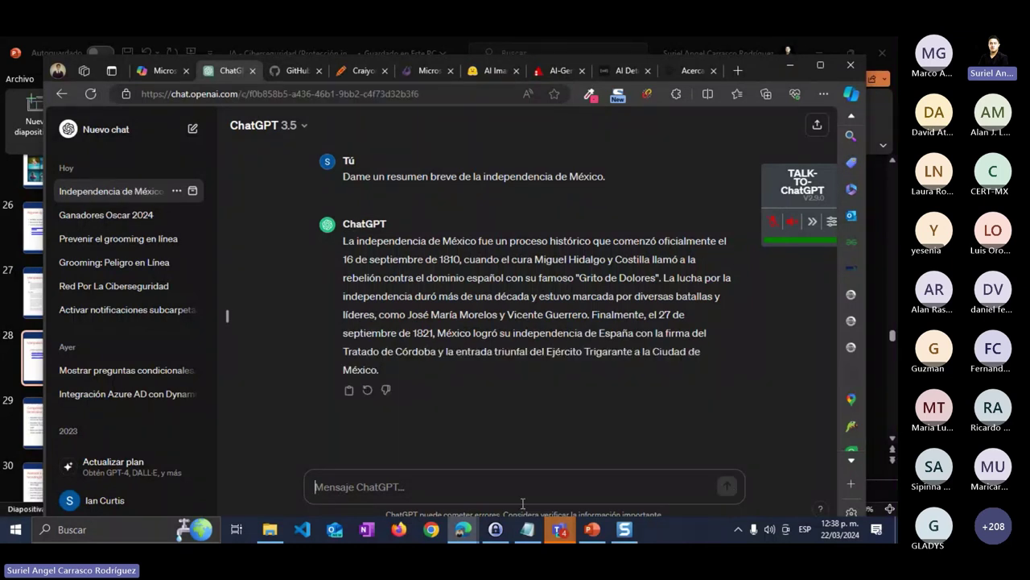
Copy ChatGPT's full summary of Mexican independence and return to the Is It AI text detector in a maximized window.
drag(404, 369, 335, 246)
key(ctrl+c)
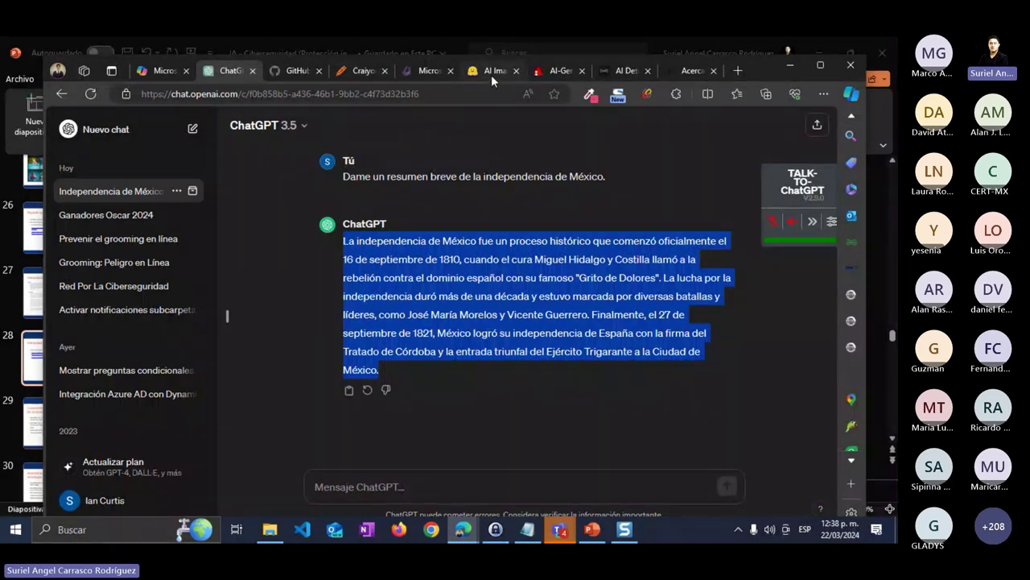
click(550, 72)
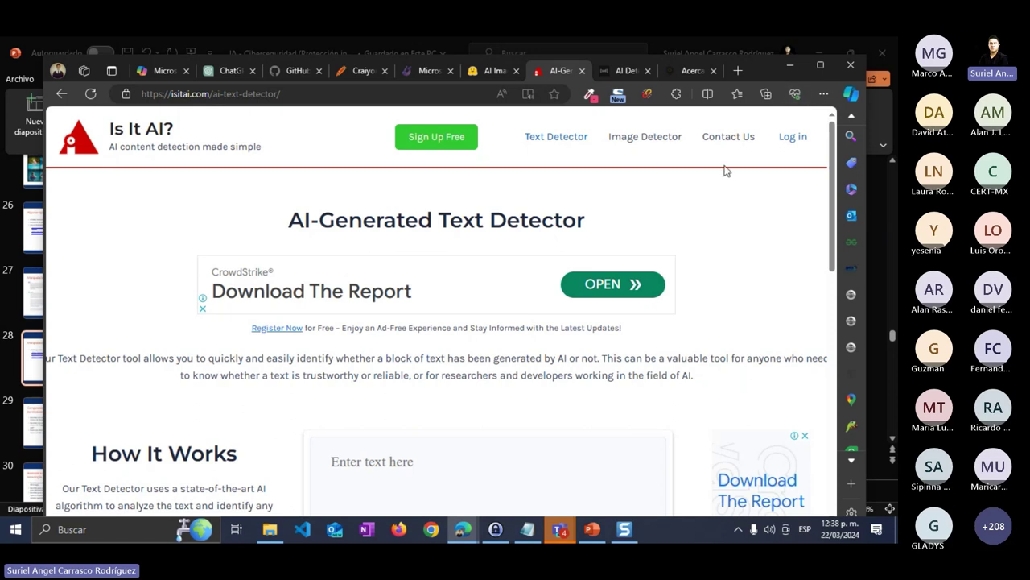
click(813, 67)
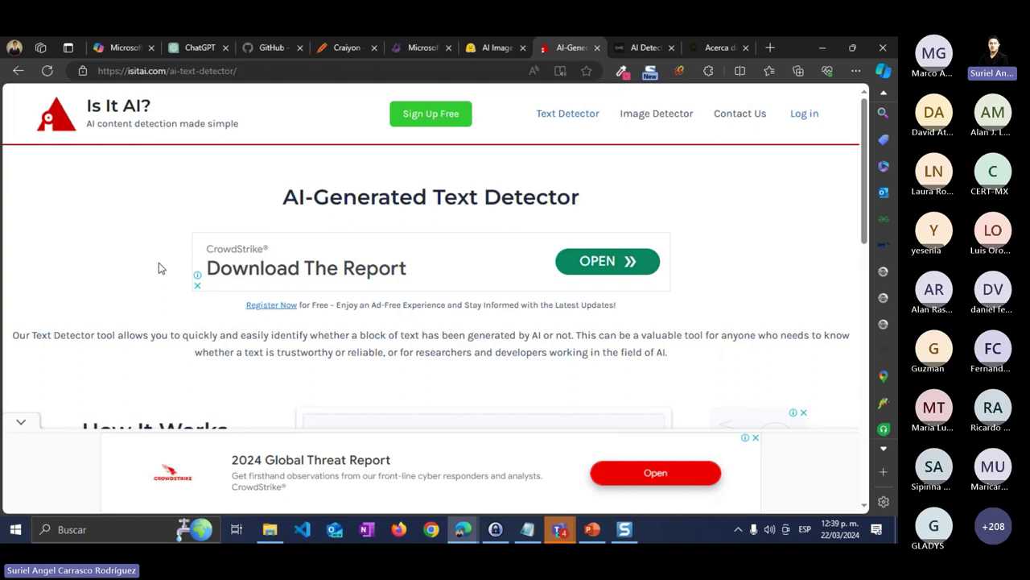
Collapse the ad banner on the AI-Generated Text Detector page and look over its instructions and text entry area.
scroll(157, 265, down, 2)
scroll(157, 265, up, 2)
scroll(97, 362, down, 1)
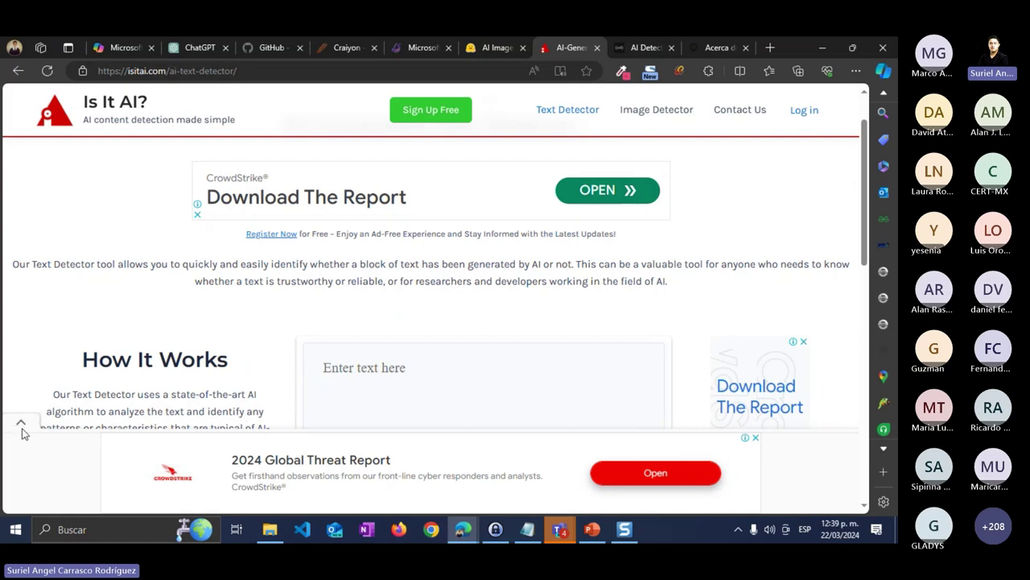
click(21, 423)
scroll(73, 386, down, 2)
scroll(501, 418, up, 3)
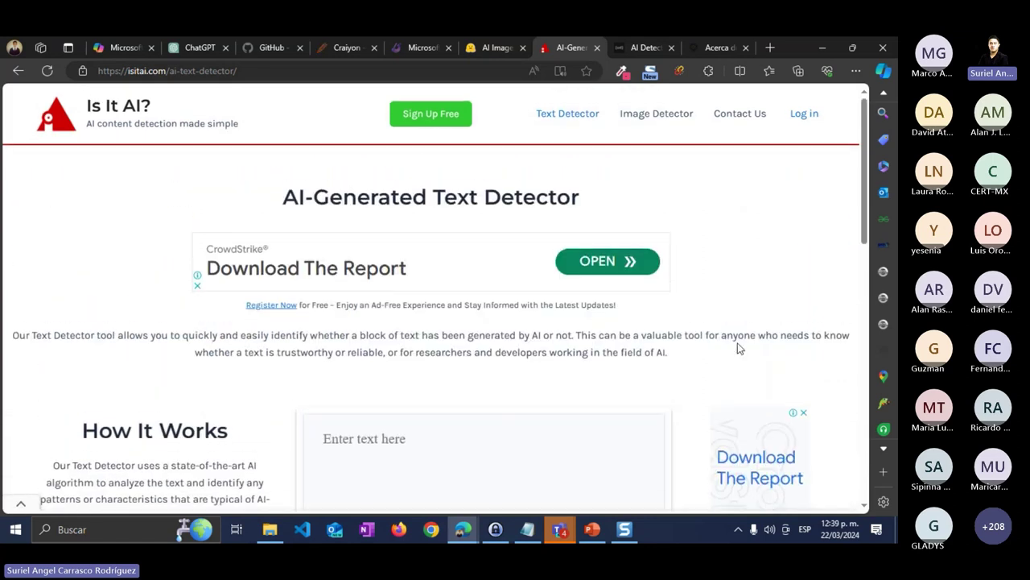
scroll(467, 285, down, 5)
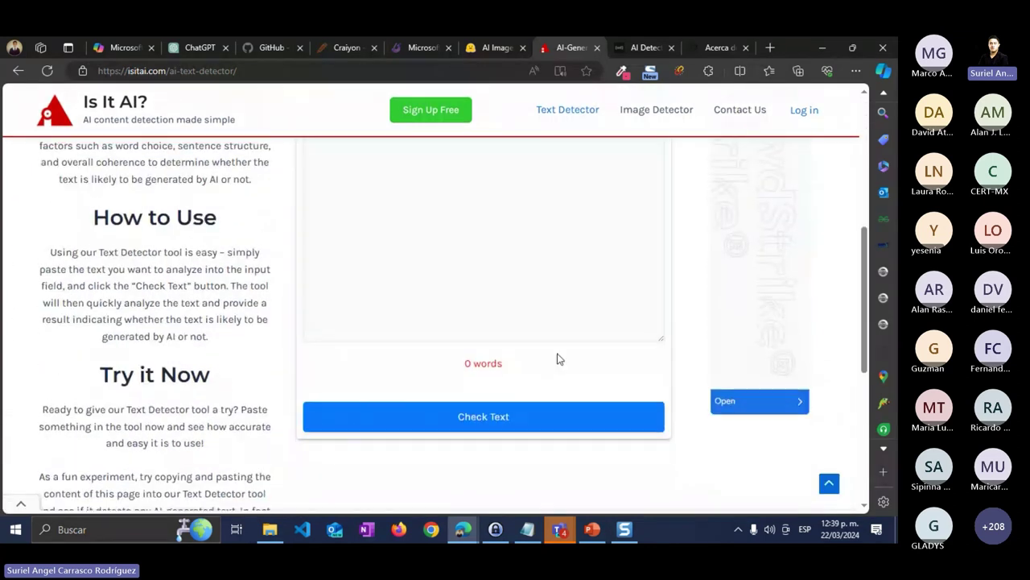
scroll(560, 359, up, 5)
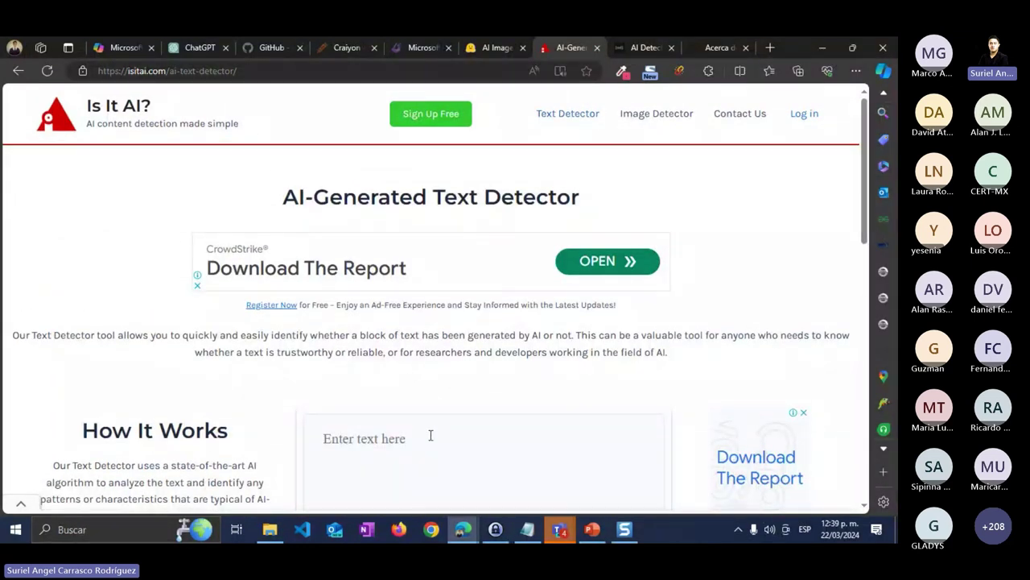
scroll(431, 436, down, 1)
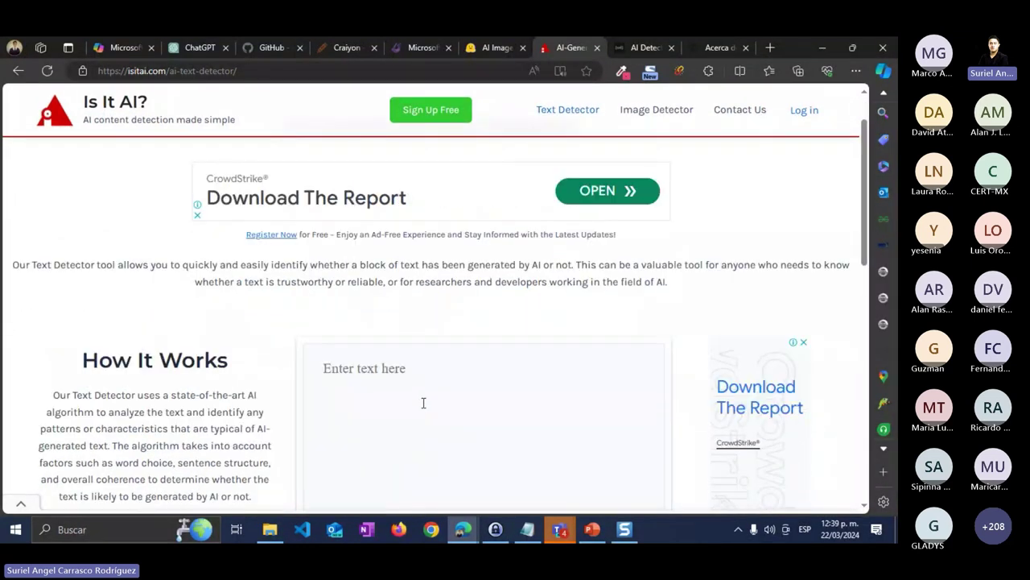
Paste the copied ChatGPT summary into the text detector and run the text check.
click(387, 351)
key(ctrl+v)
scroll(554, 442, down, 4)
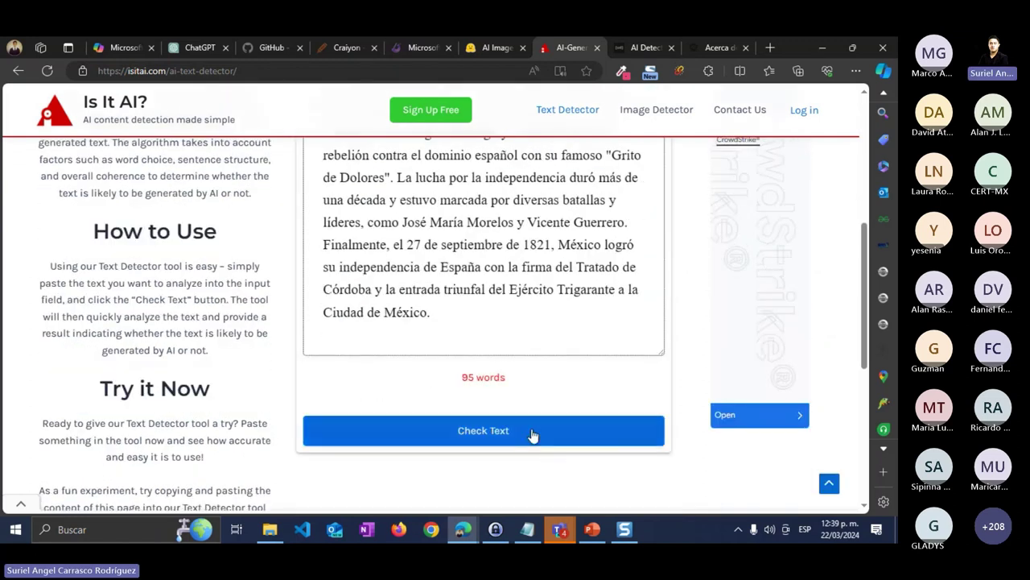
scroll(533, 438, up, 3)
scroll(428, 371, down, 8)
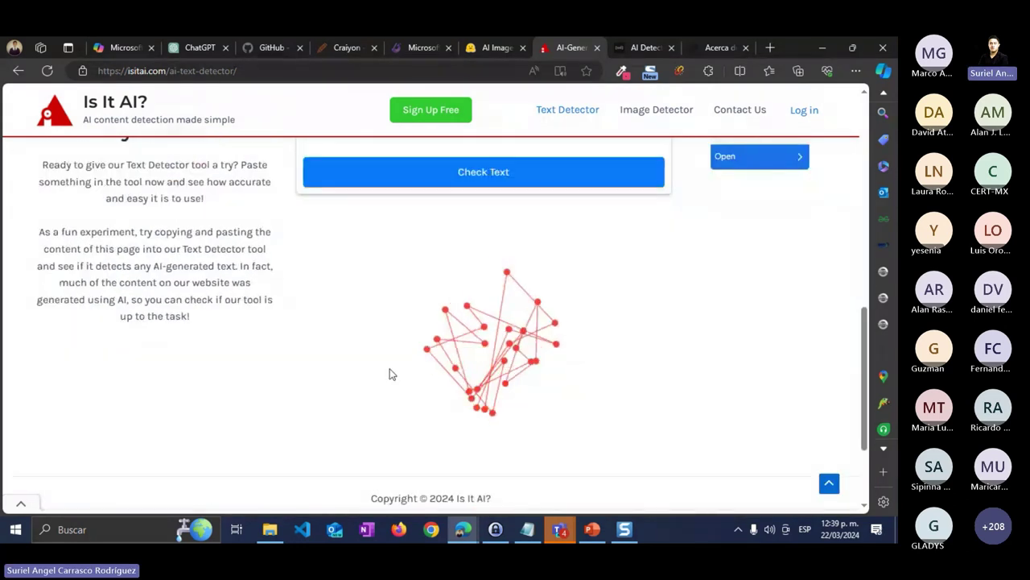
Examine the AI and Human scores and the verdict for the checked text, comparing them with the pasted summary.
scroll(536, 393, up, 3)
scroll(537, 388, up, 2)
scroll(539, 394, down, 4)
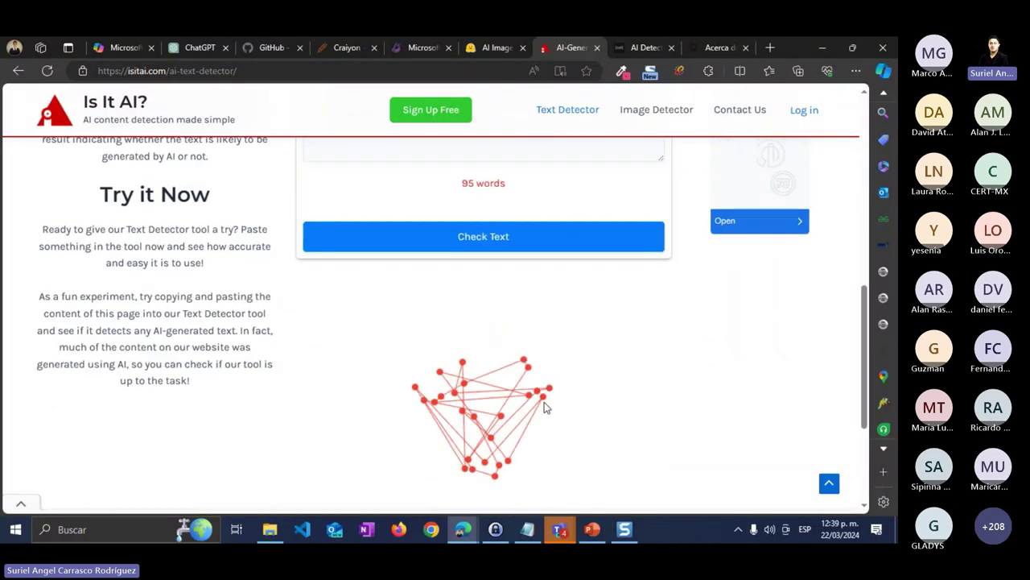
scroll(544, 403, down, 1)
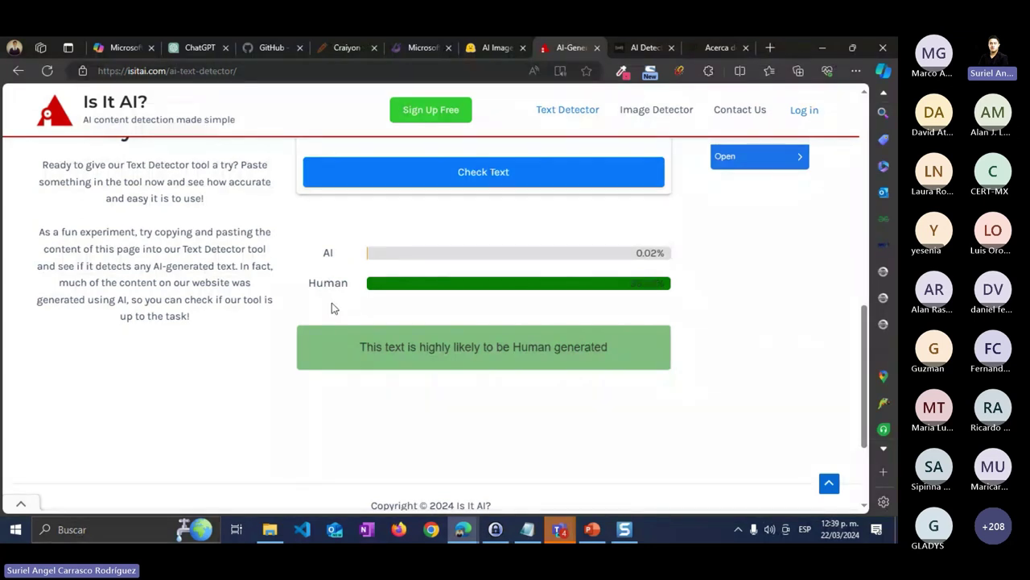
scroll(614, 363, up, 1)
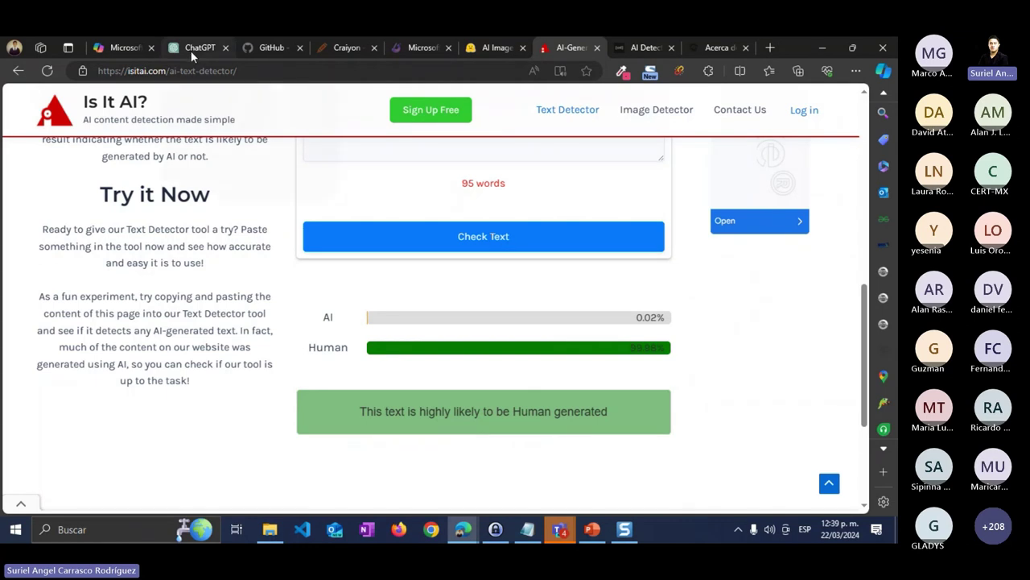
mouse_move(191, 51)
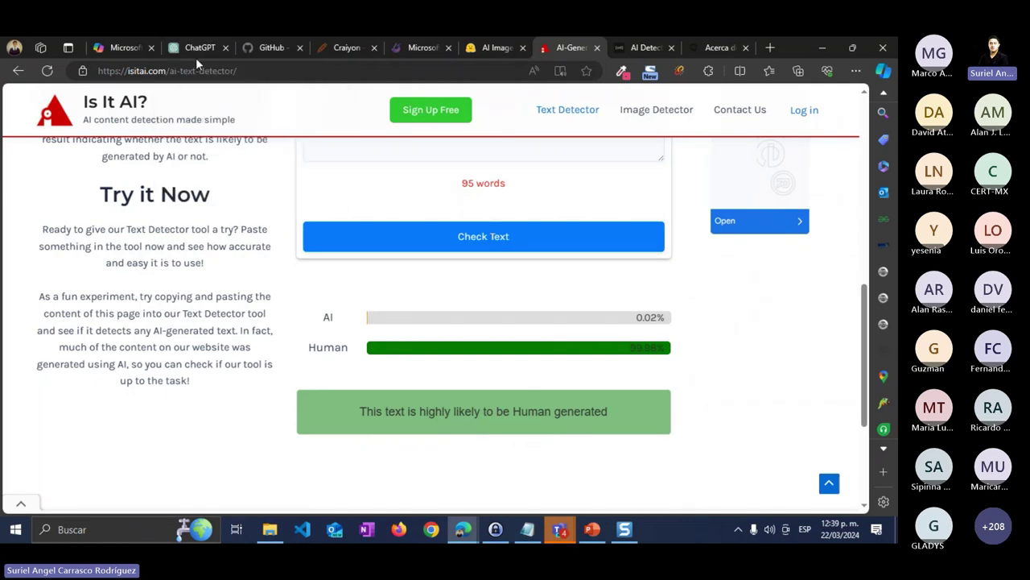
scroll(534, 362, up, 1)
scroll(550, 368, down, 2)
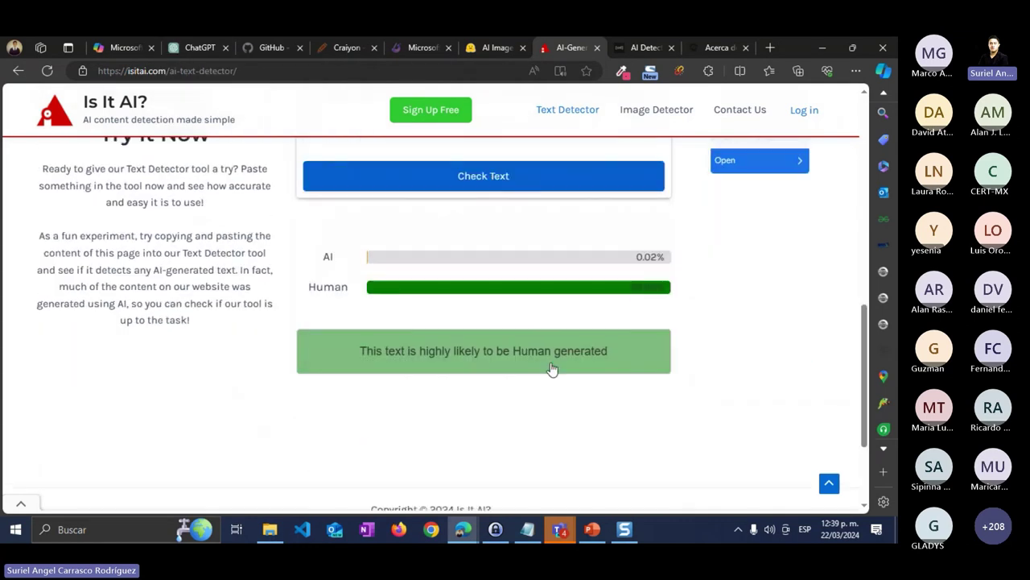
scroll(552, 368, up, 5)
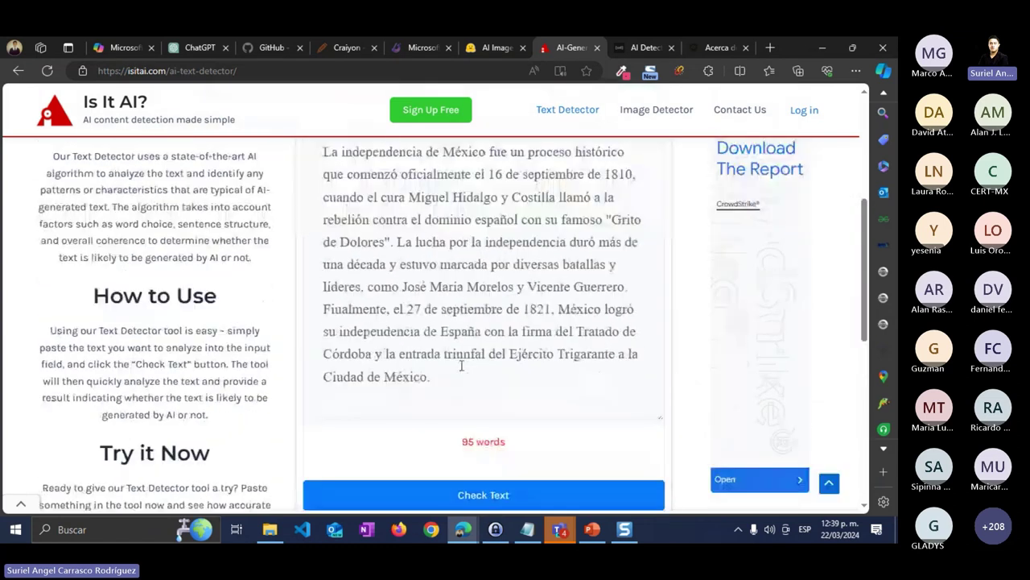
Recheck the text detector's scores against the pasted summary, place its page before the image detector's, and open Maybe's AI Art Detector.
scroll(466, 374, up, 4)
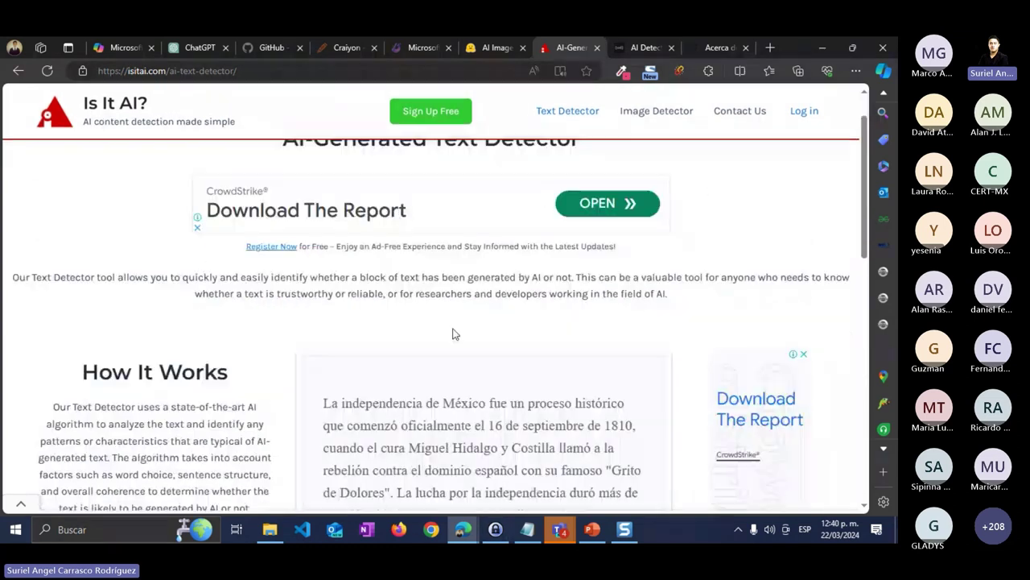
scroll(453, 333, down, 10)
scroll(465, 389, up, 3)
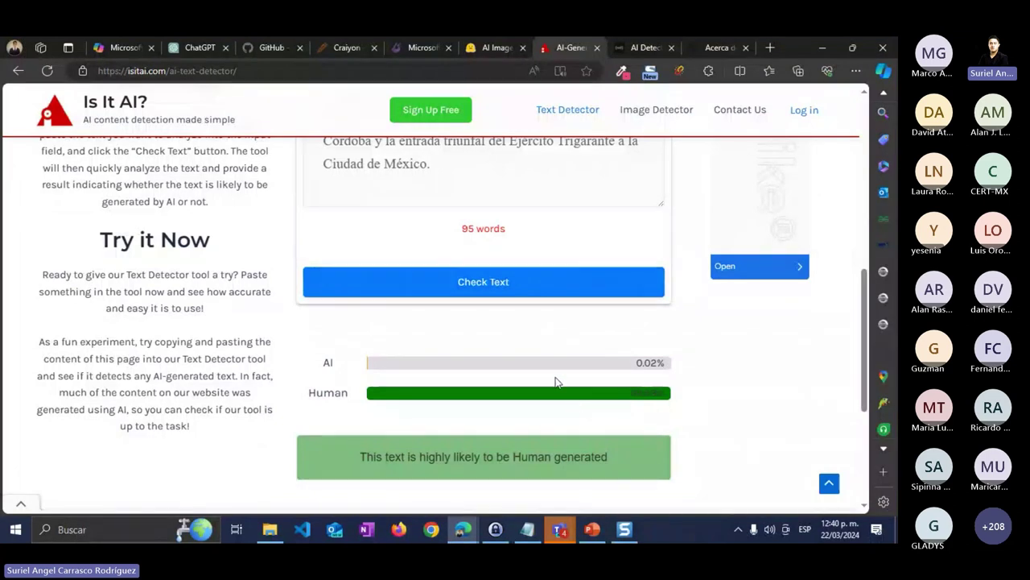
scroll(555, 381, up, 3)
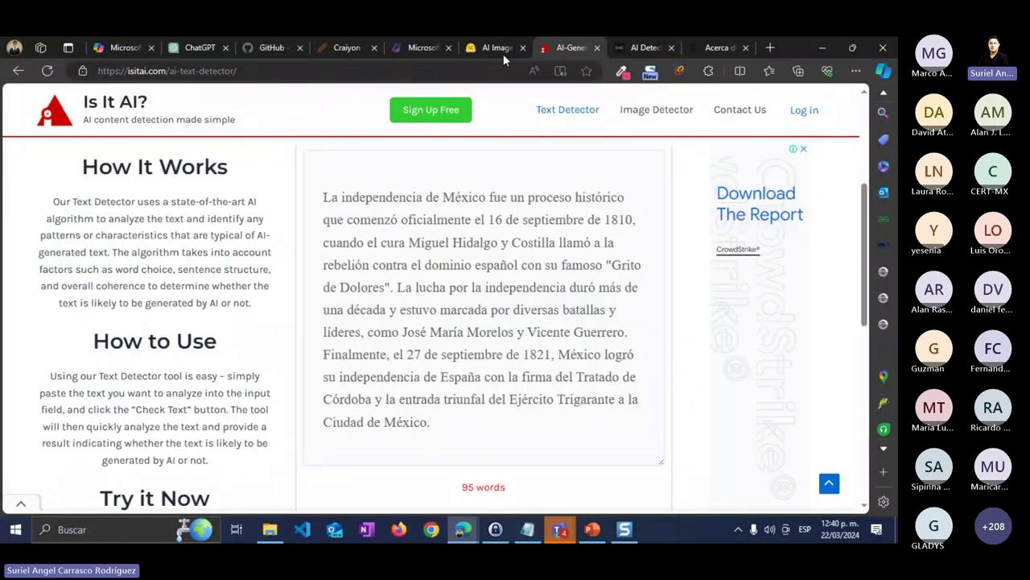
click(558, 52)
drag(573, 71, 499, 52)
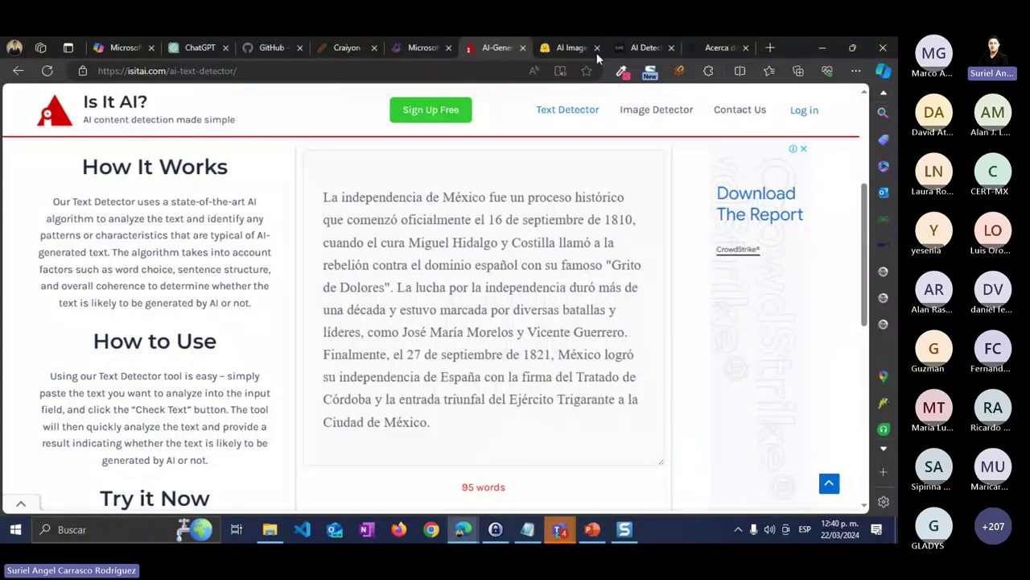
click(565, 52)
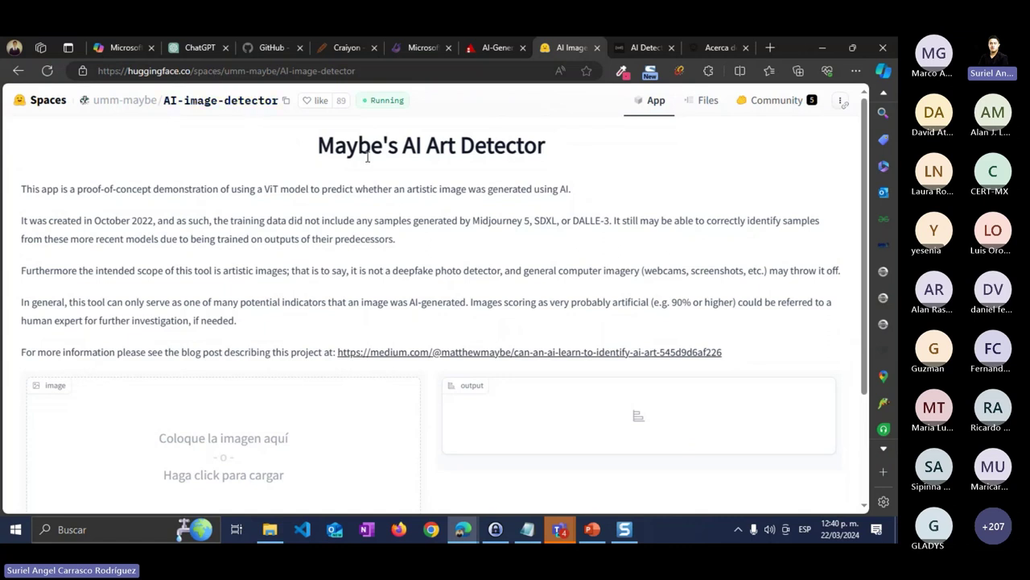
Upload the animated-style poster of a long-haired girl with a dog from Descargas, submit it for detection and review the scores.
scroll(324, 349, down, 3)
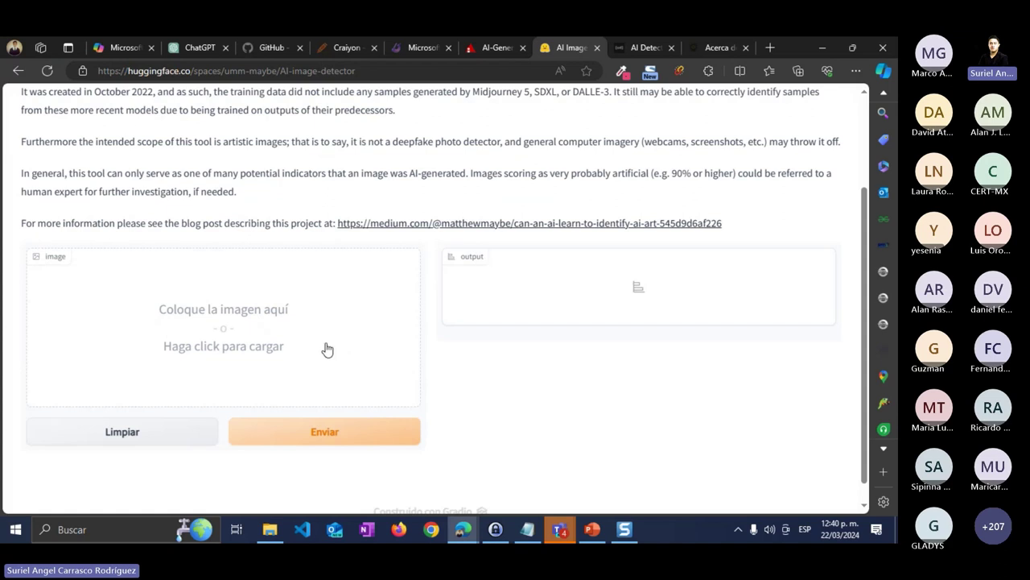
click(238, 314)
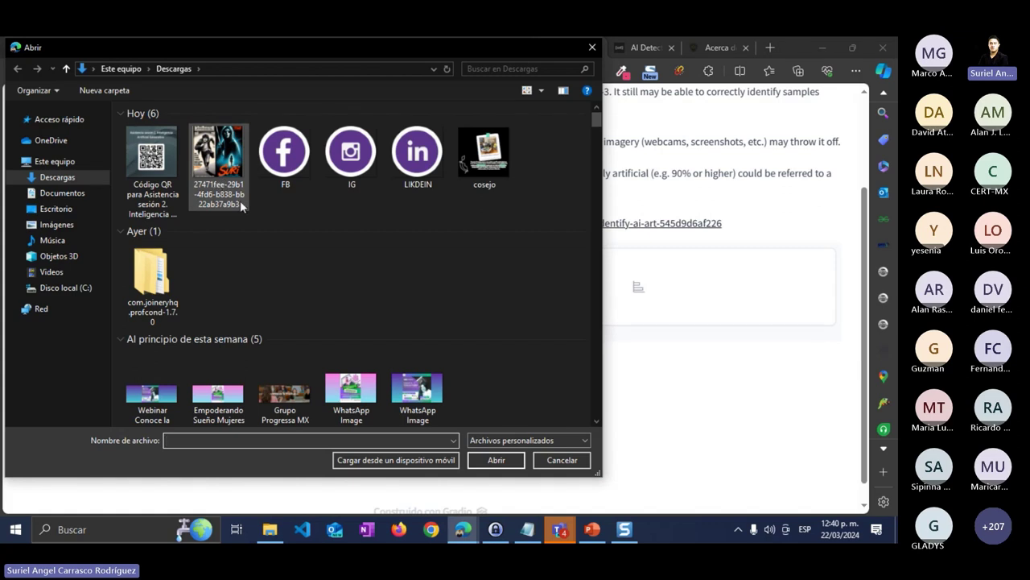
scroll(372, 277, down, 15)
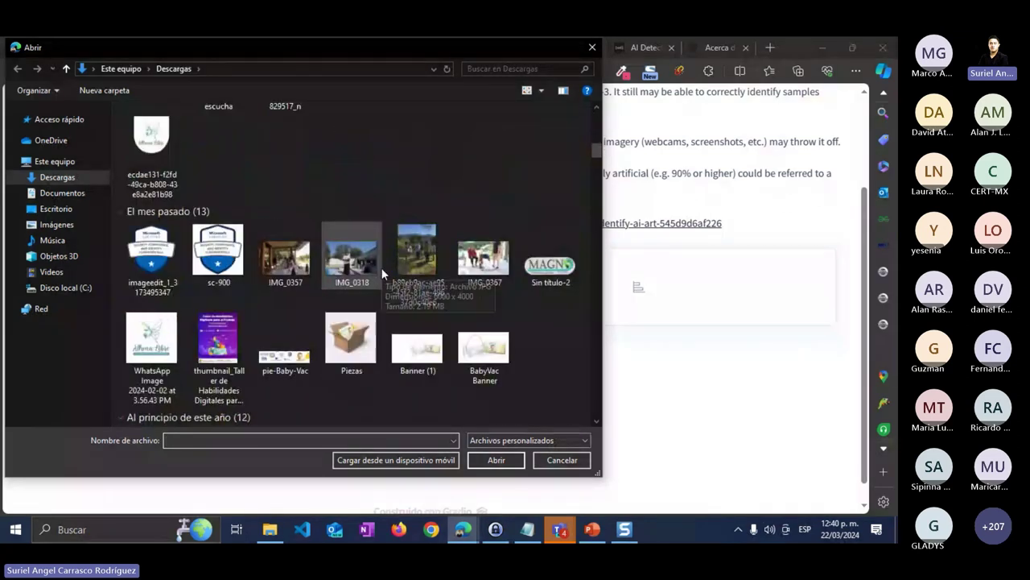
scroll(377, 271, down, 3)
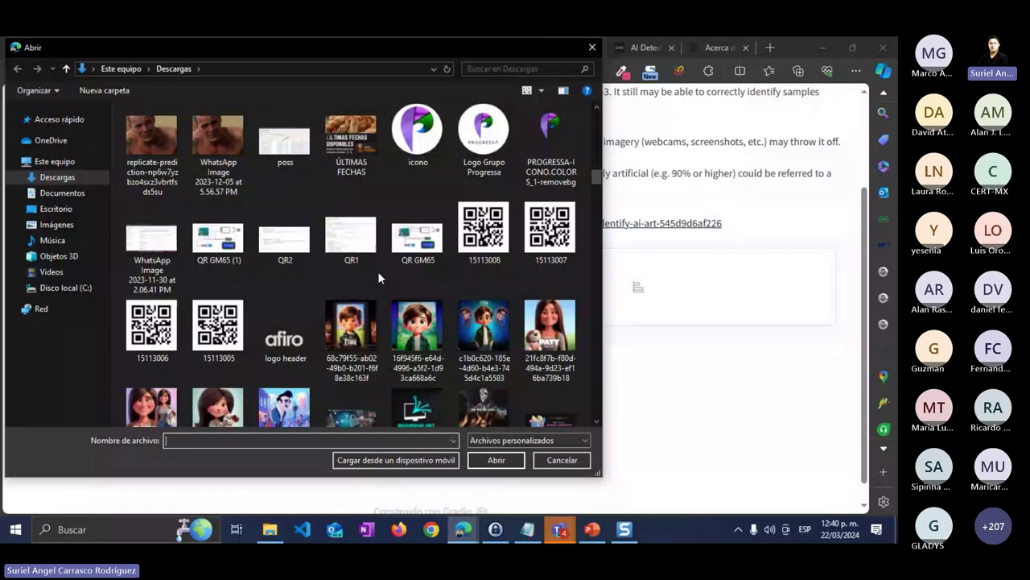
click(538, 326)
click(496, 460)
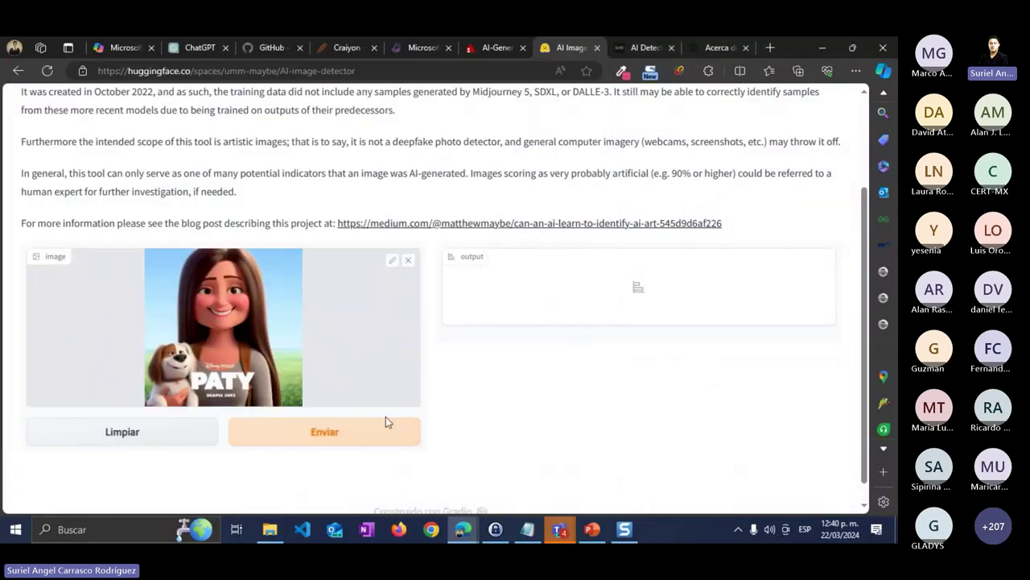
click(370, 435)
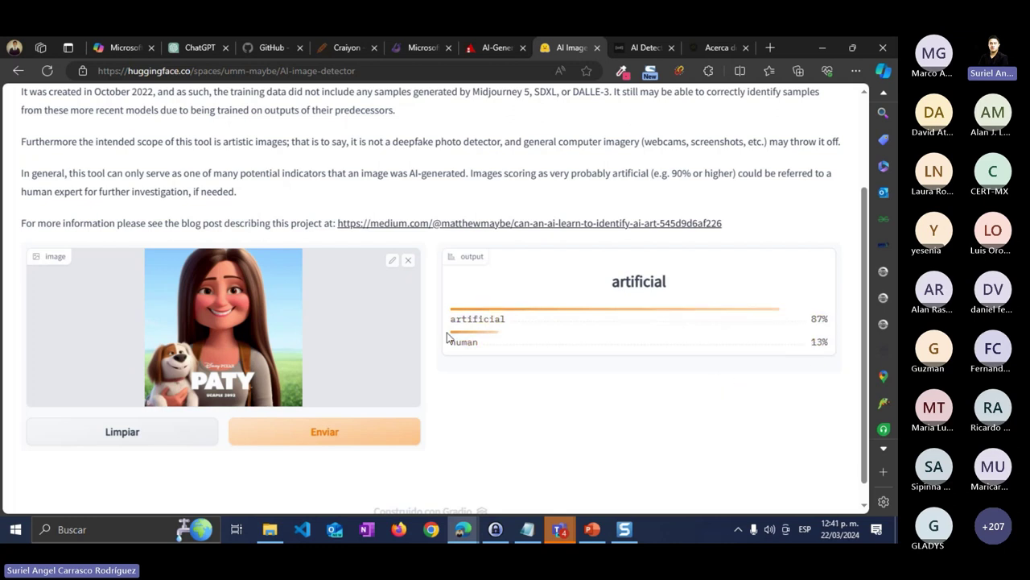
scroll(483, 346, up, 2)
scroll(499, 346, down, 2)
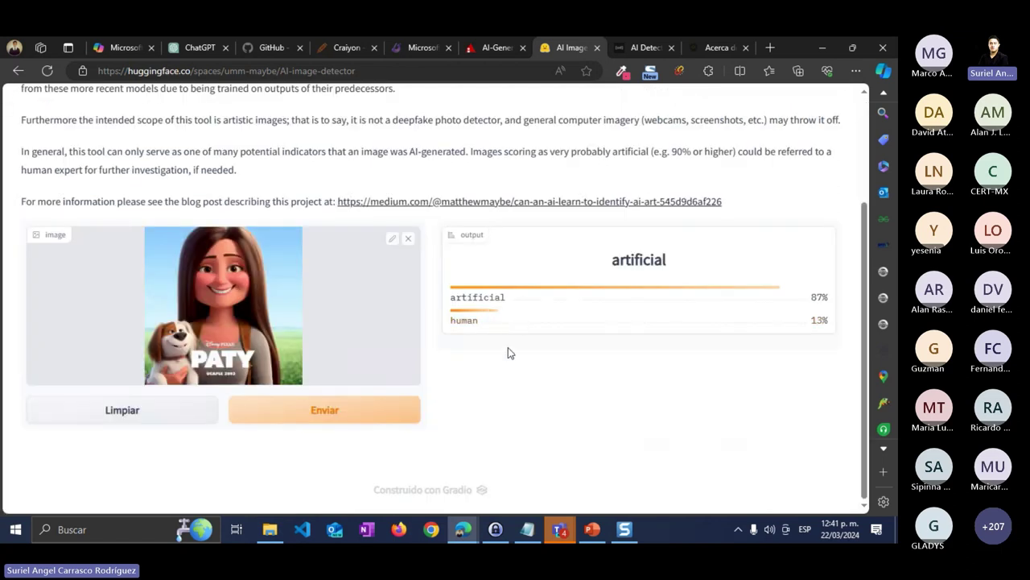
scroll(508, 349, up, 2)
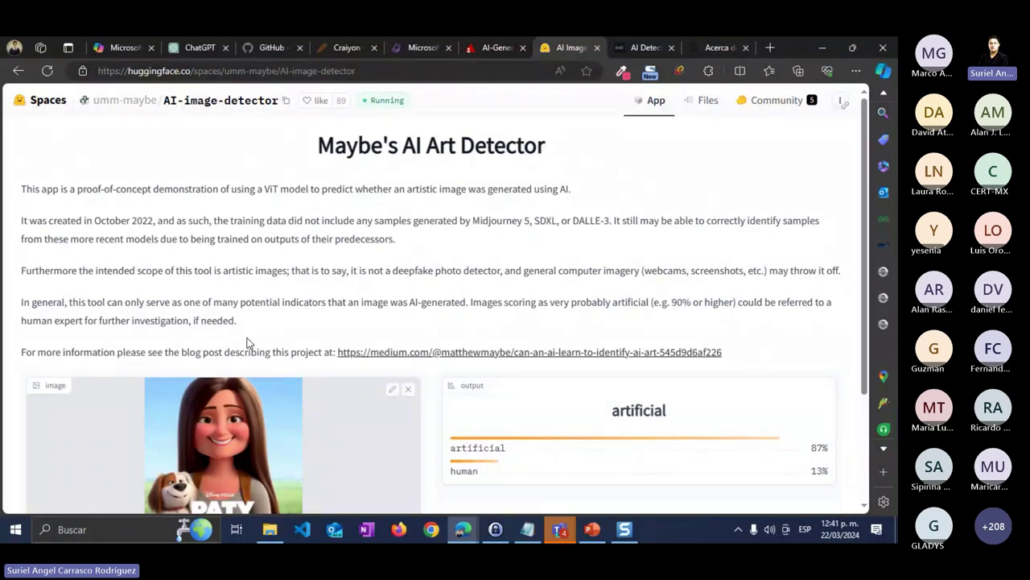
scroll(217, 326, down, 2)
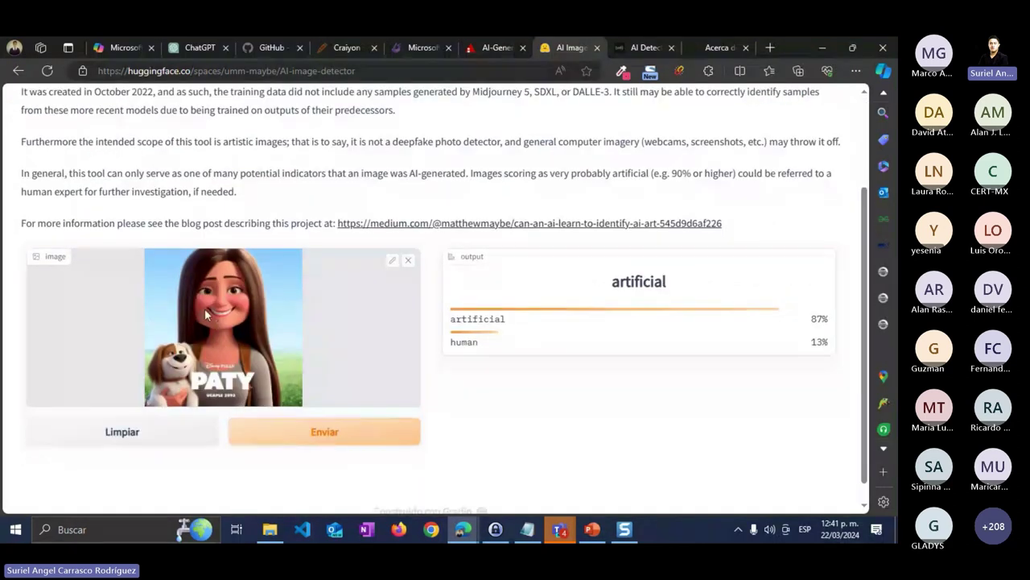
Switch to Craiyon, choose the Photo style and enter the prompt "A child playing in a park".
mouse_move(331, 53)
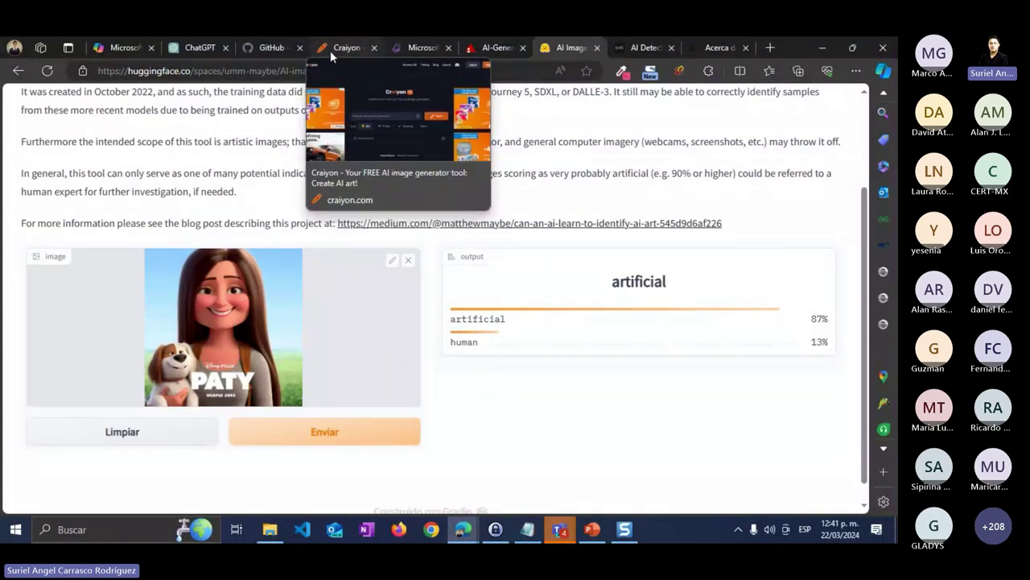
click(330, 50)
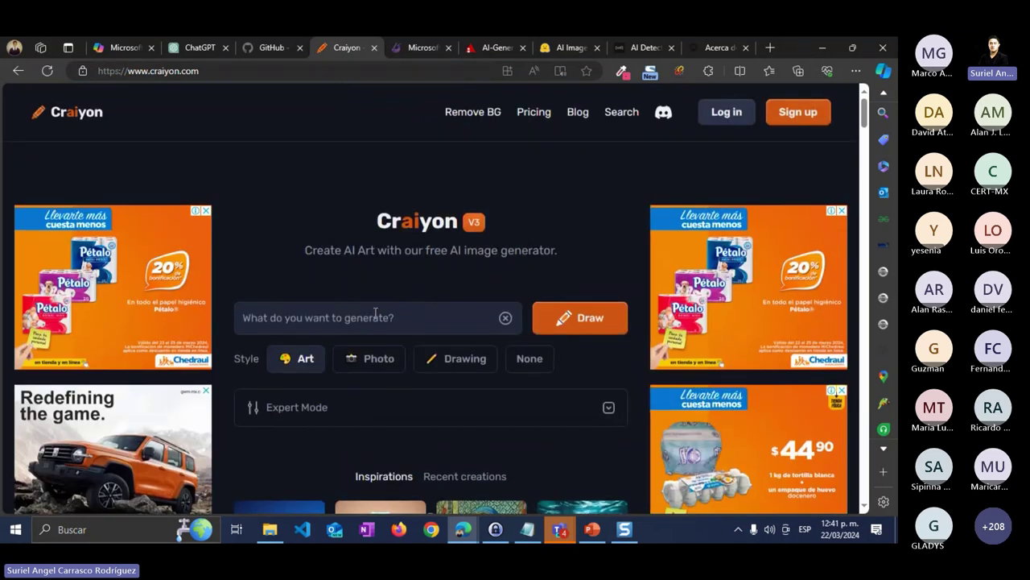
scroll(375, 314, down, 1)
click(380, 293)
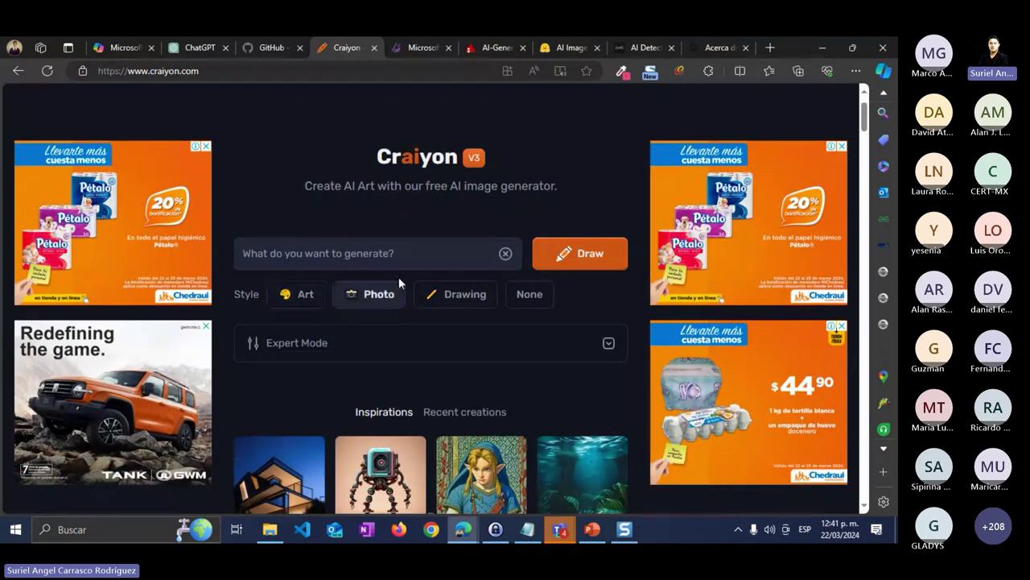
scroll(409, 255, down, 1)
scroll(410, 254, up, 2)
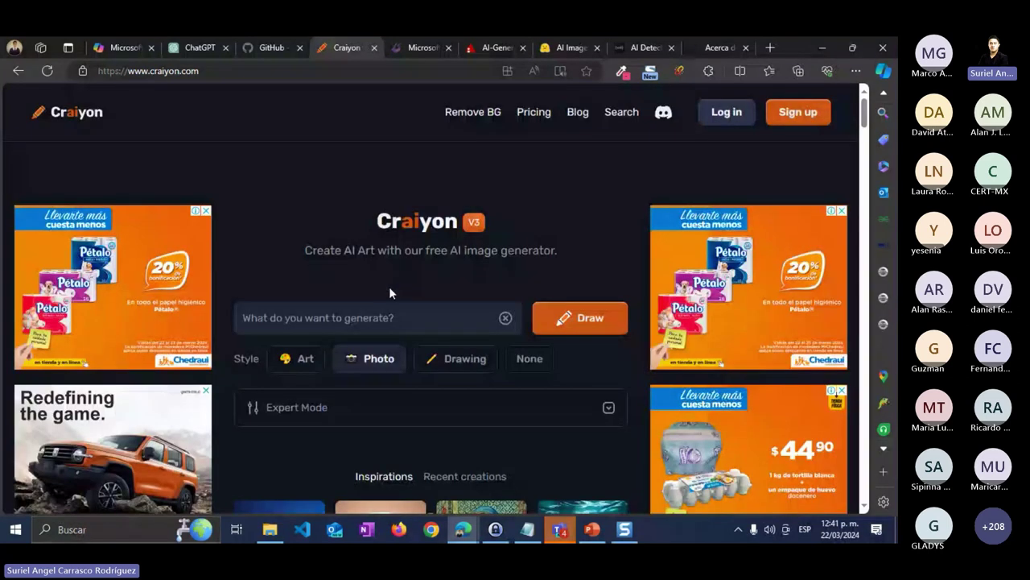
click(361, 317)
text(A child playing un)
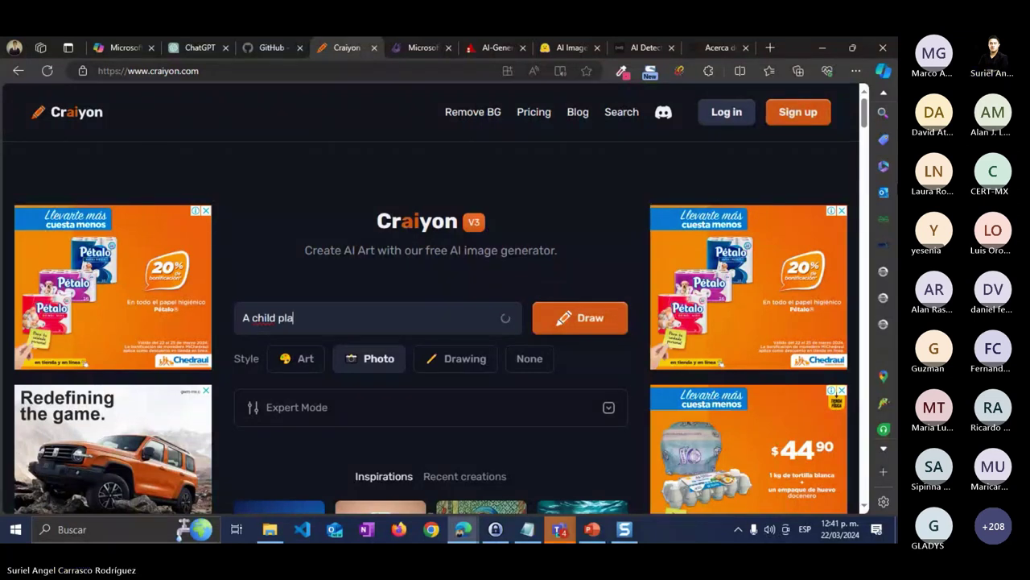
key(BackSpace)
key(BackSpace)
text(in a park)
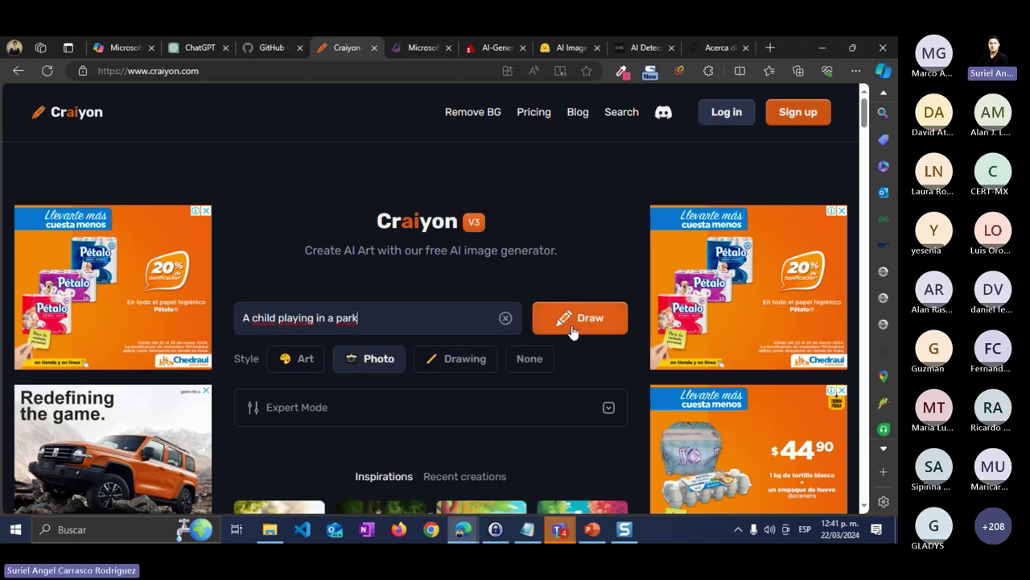
View the Inspirations image of a boy in blue shorts at full size and close it again.
scroll(574, 332, down, 2)
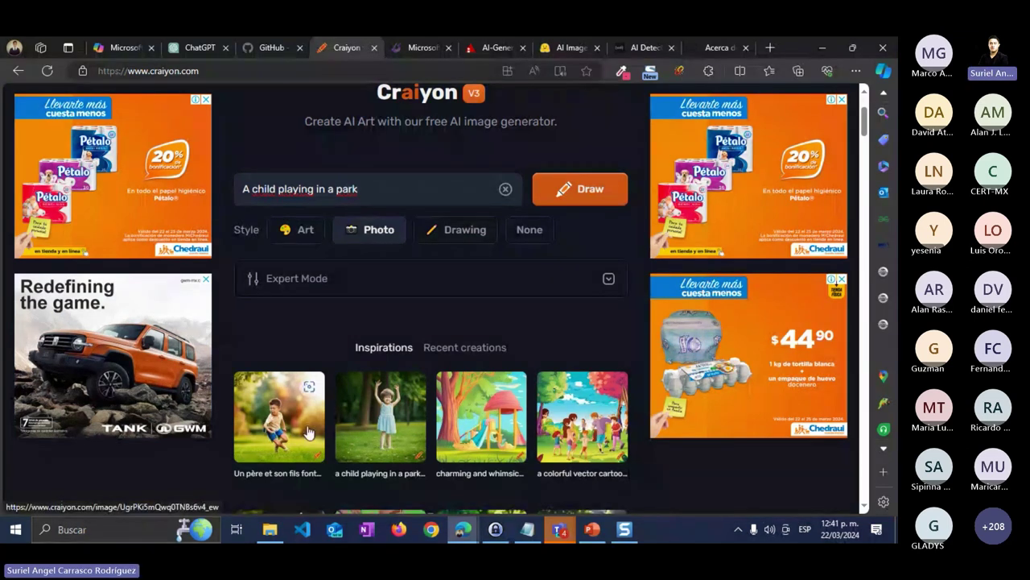
click(275, 427)
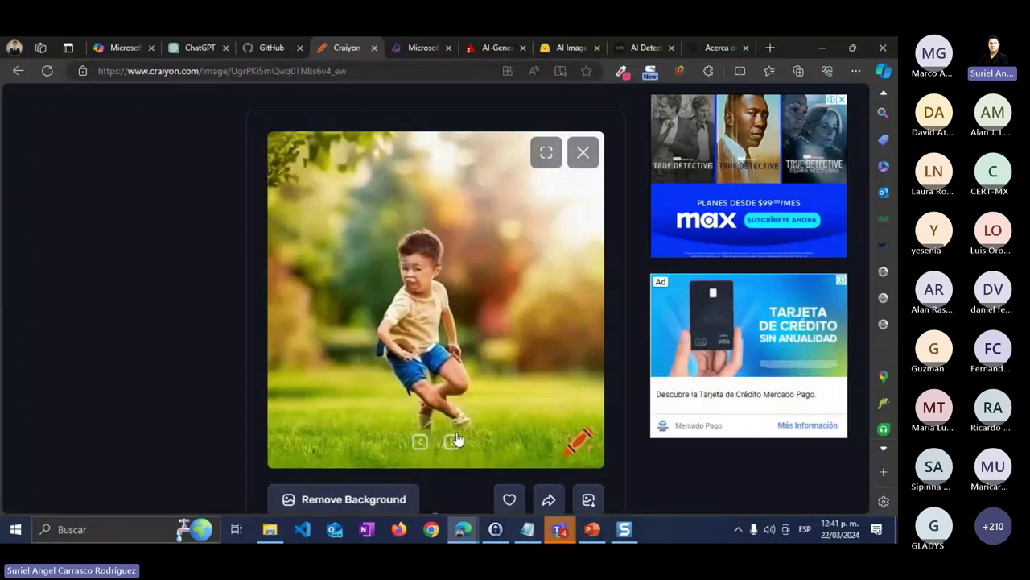
scroll(590, 171, down, 1)
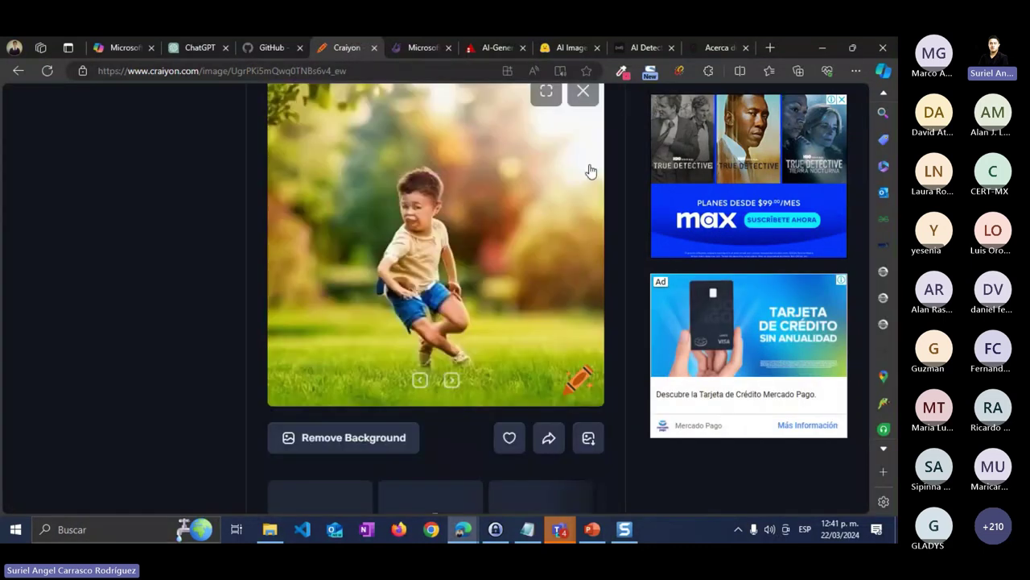
scroll(590, 171, up, 1)
click(586, 158)
click(851, 99)
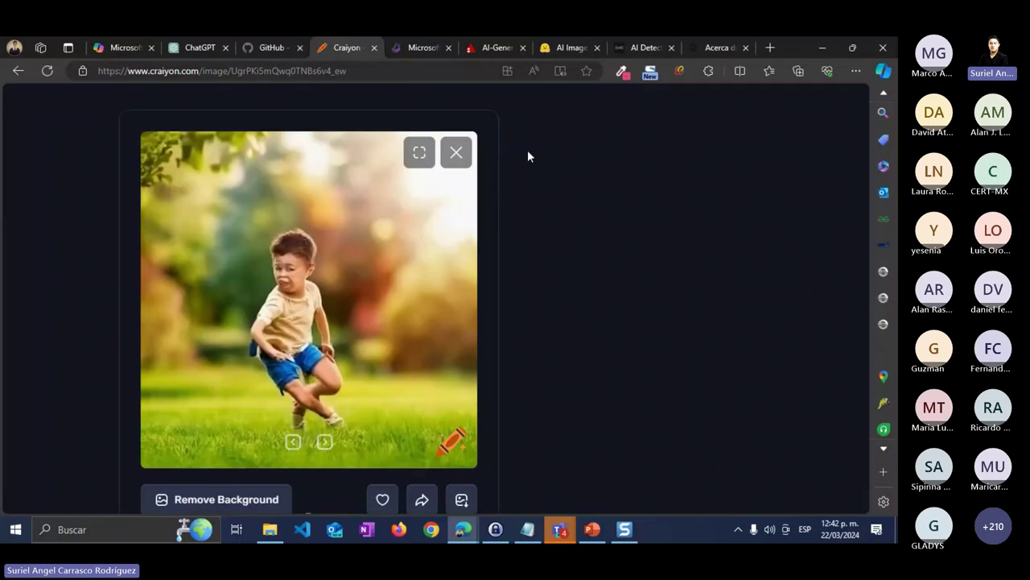
click(578, 165)
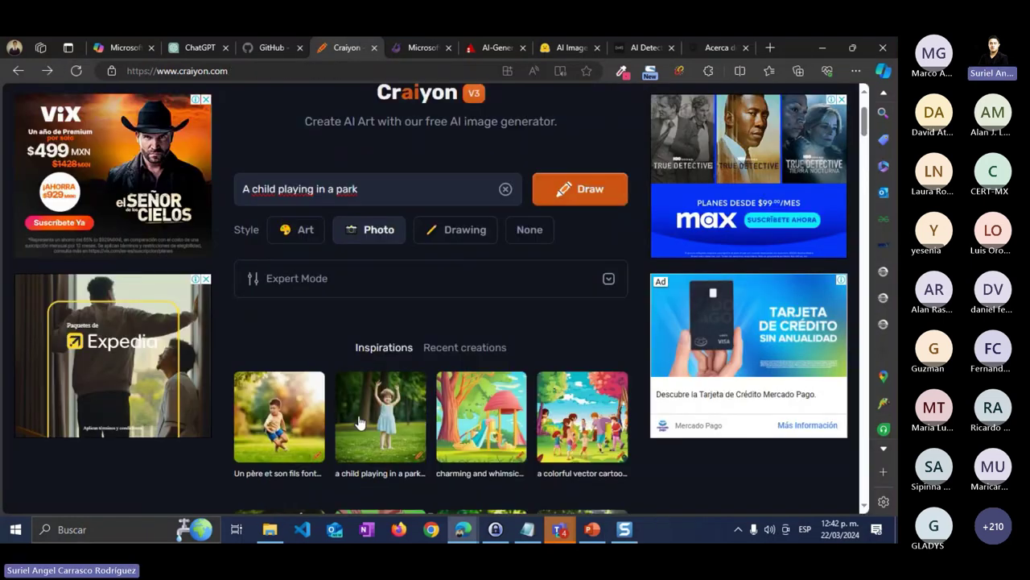
View the Inspirations image of a child in a light blue dress and look over its prompt and related images.
click(359, 423)
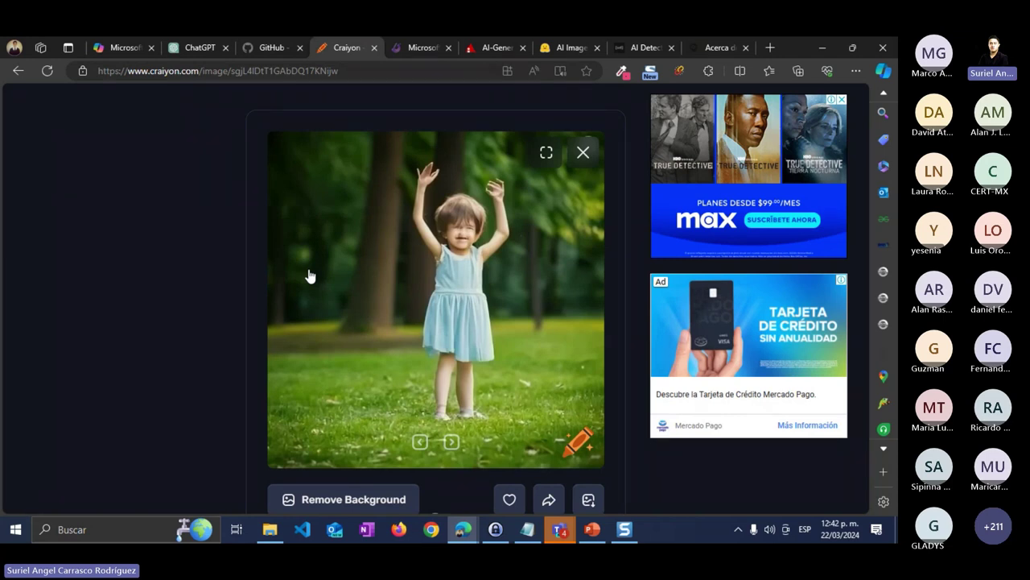
scroll(373, 213, down, 1)
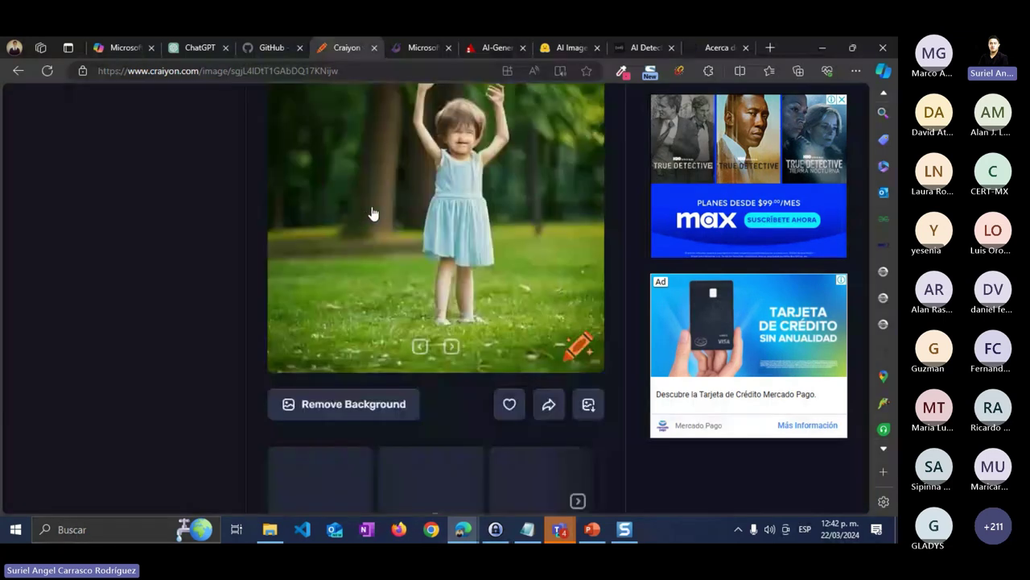
scroll(373, 214, up, 1)
scroll(379, 223, down, 2)
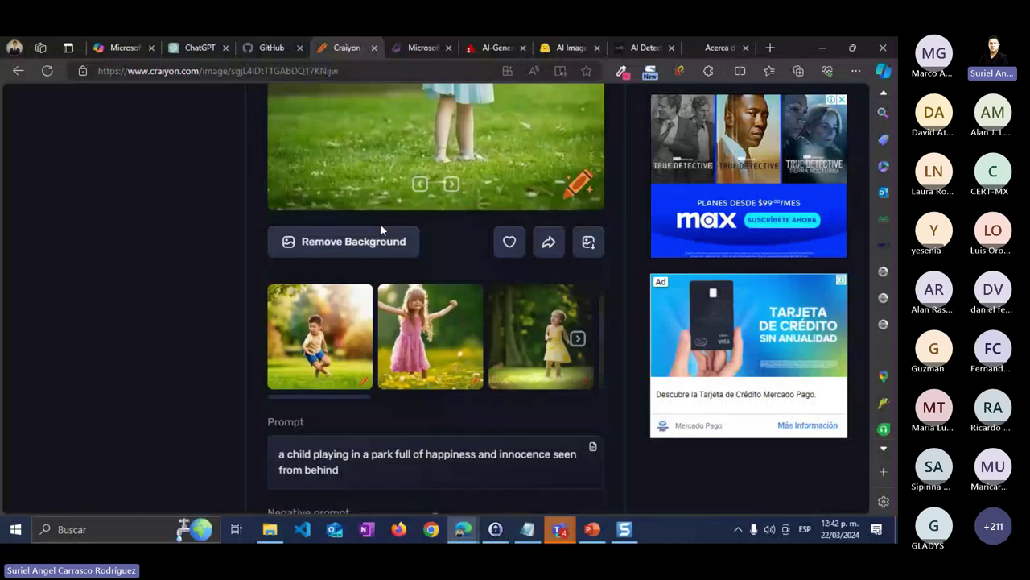
scroll(391, 295, up, 3)
scroll(427, 294, down, 1)
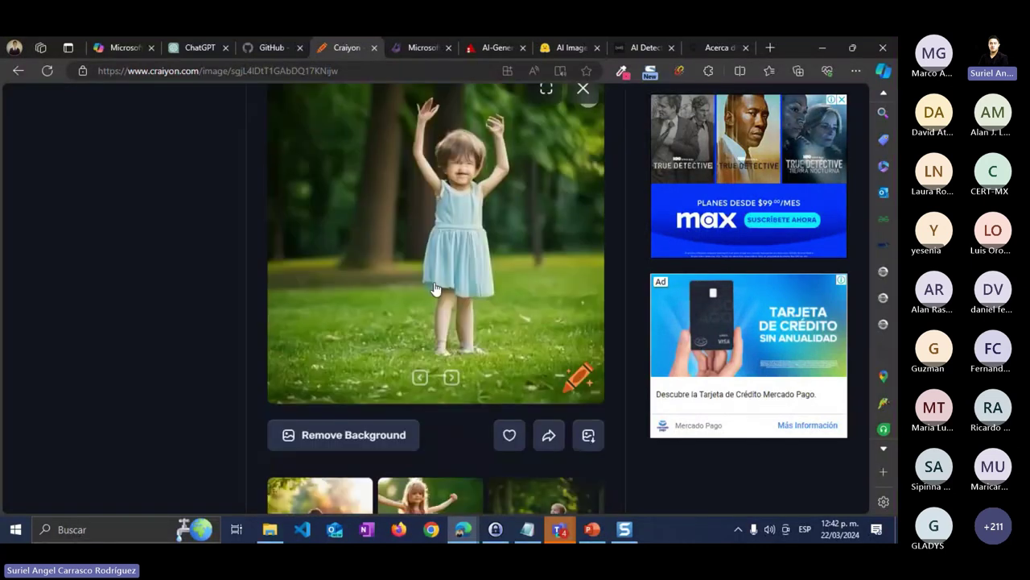
scroll(434, 288, down, 2)
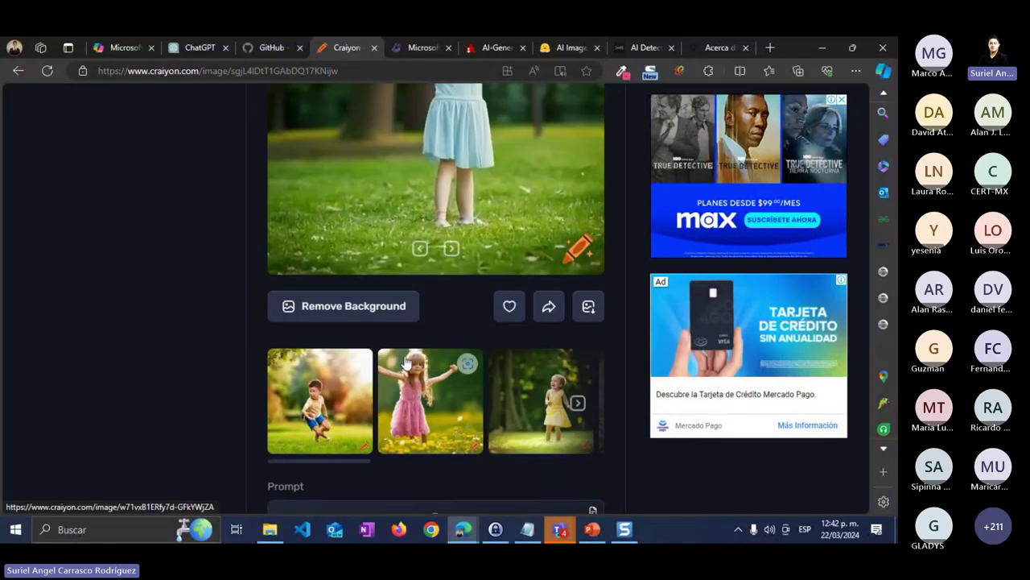
scroll(407, 364, up, 1)
scroll(408, 392, down, 2)
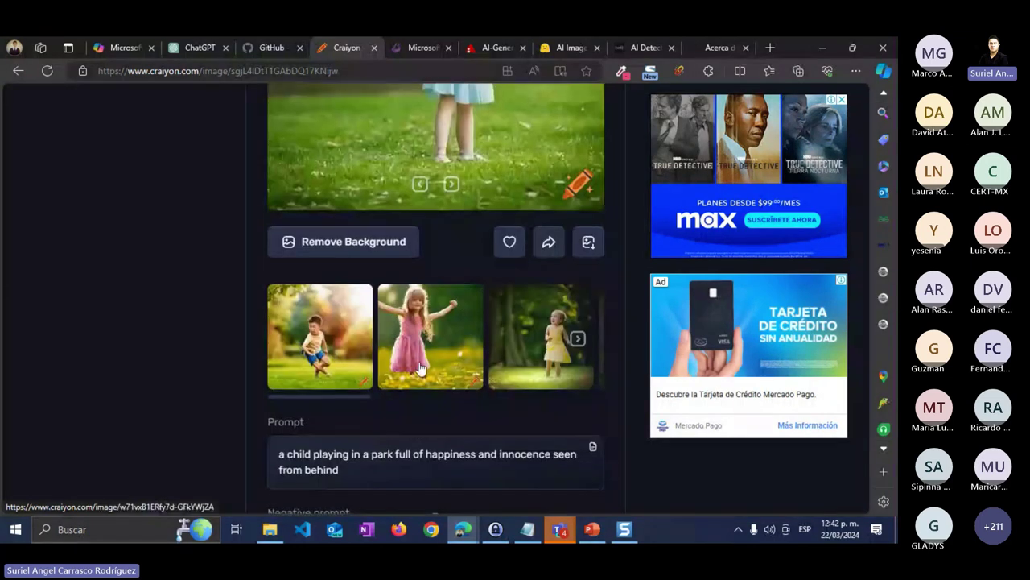
Open the related image of the girl in the pink dress and save it to Descargas as a WEBP file.
click(420, 367)
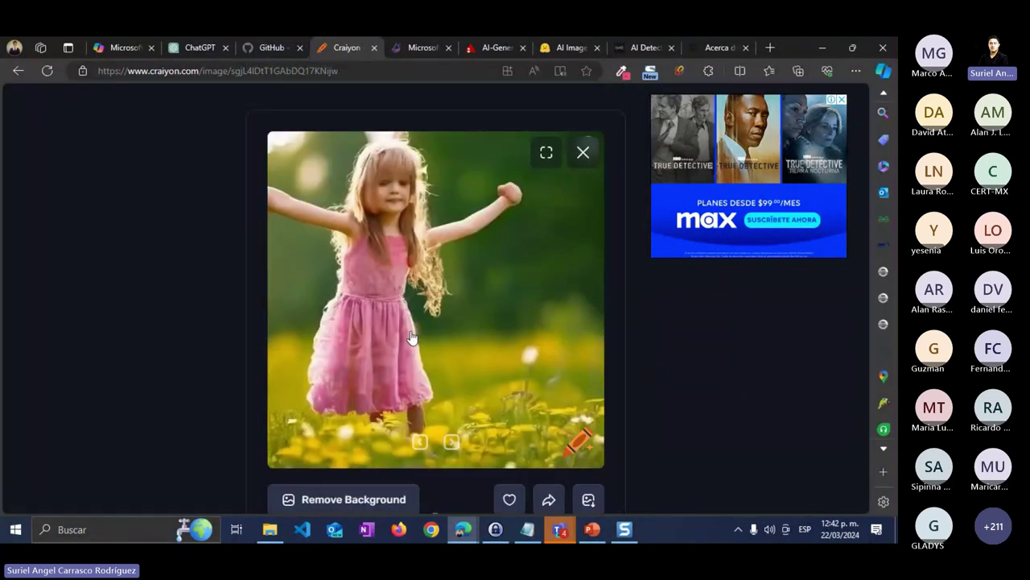
right_click(387, 185)
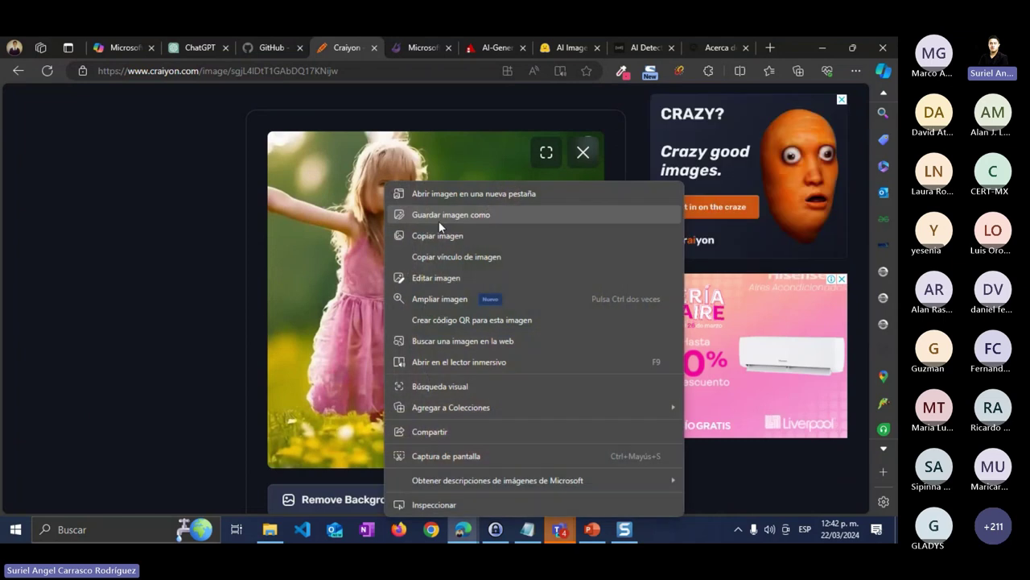
click(439, 229)
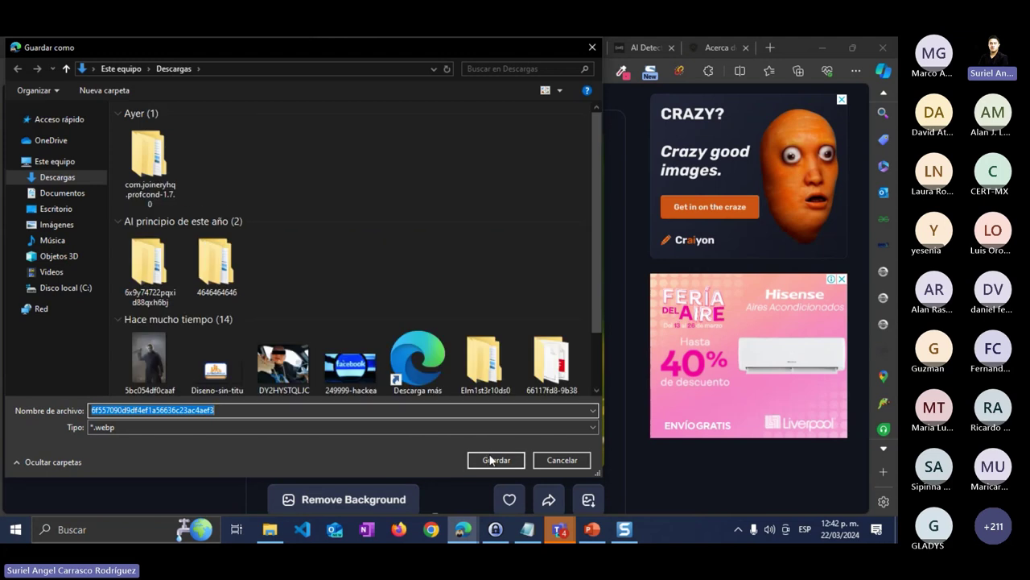
click(491, 456)
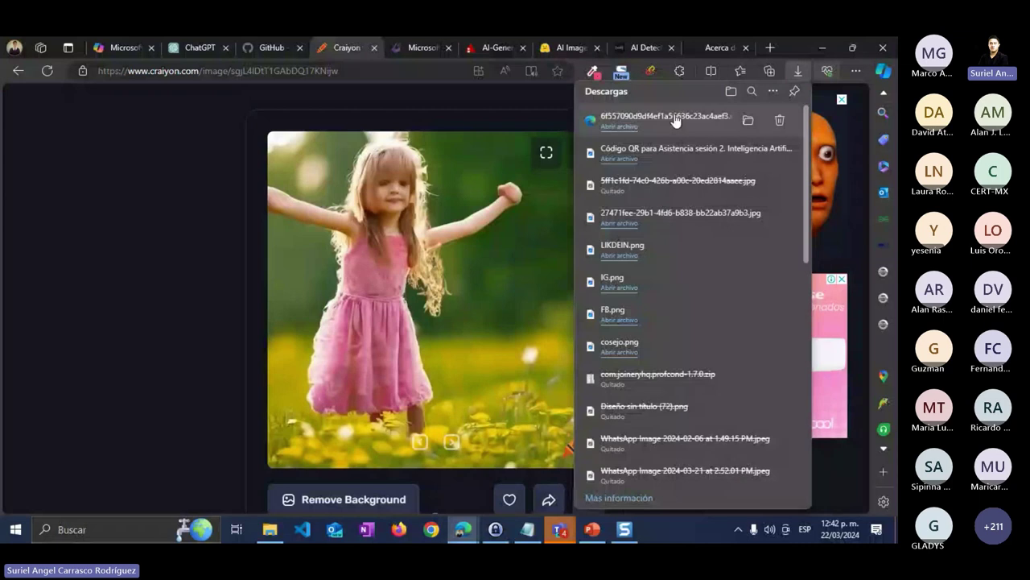
Open the Craiyon image of the boy in blue shorts and look over its related images, prompt and details.
click(139, 239)
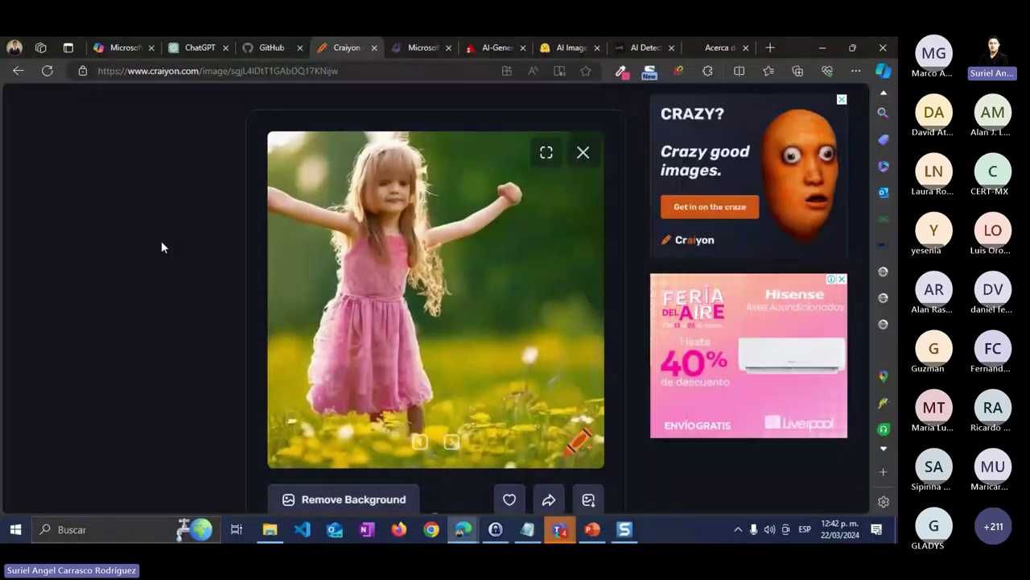
click(161, 247)
click(275, 423)
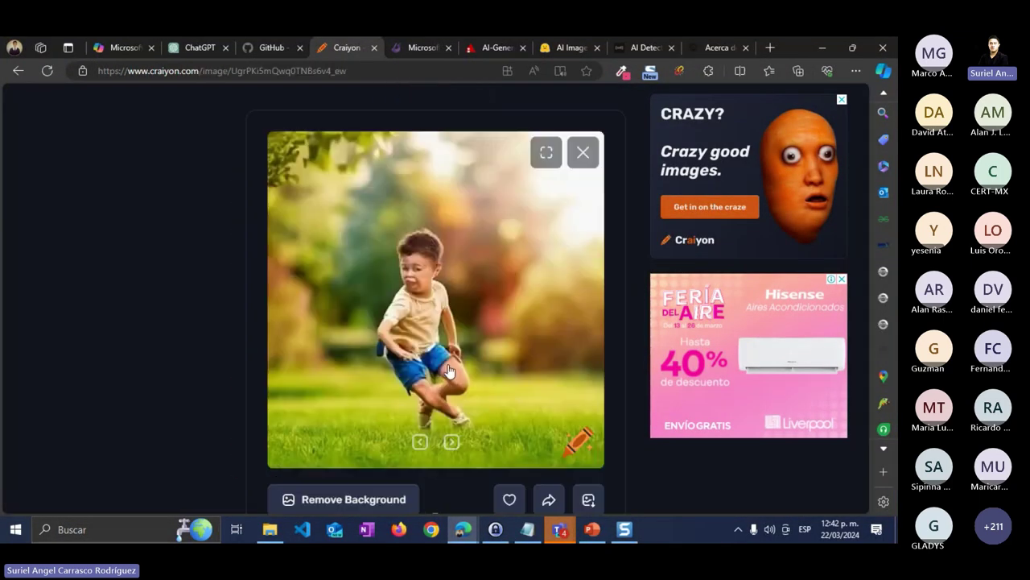
scroll(296, 375, down, 2)
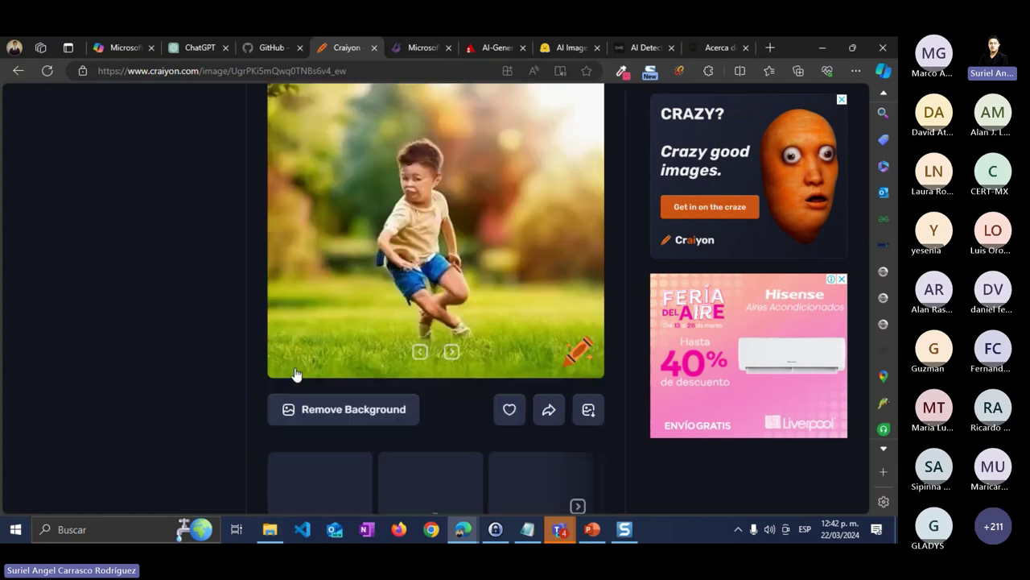
scroll(297, 374, down, 1)
scroll(296, 372, down, 3)
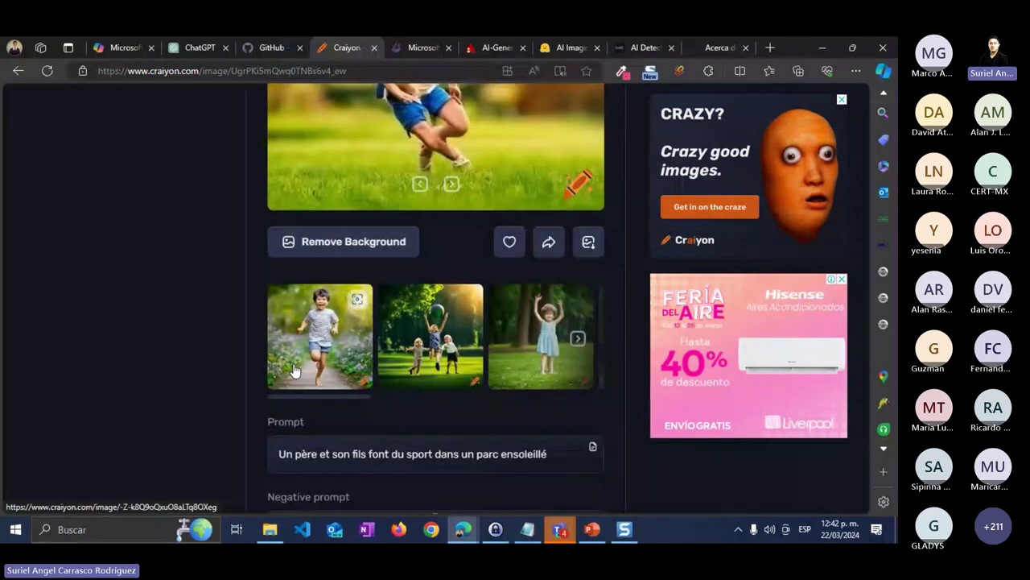
click(293, 371)
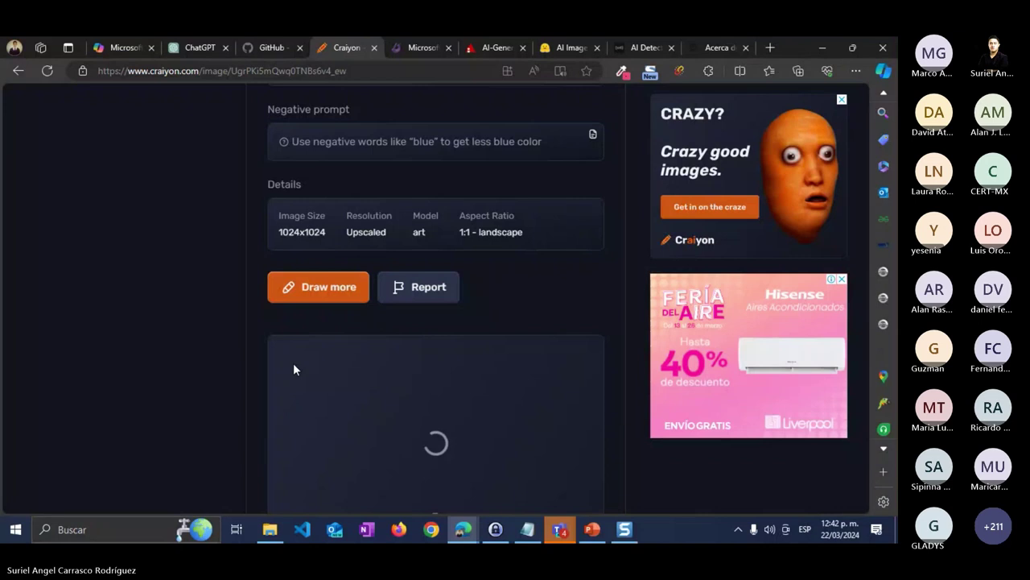
scroll(293, 368, up, 1)
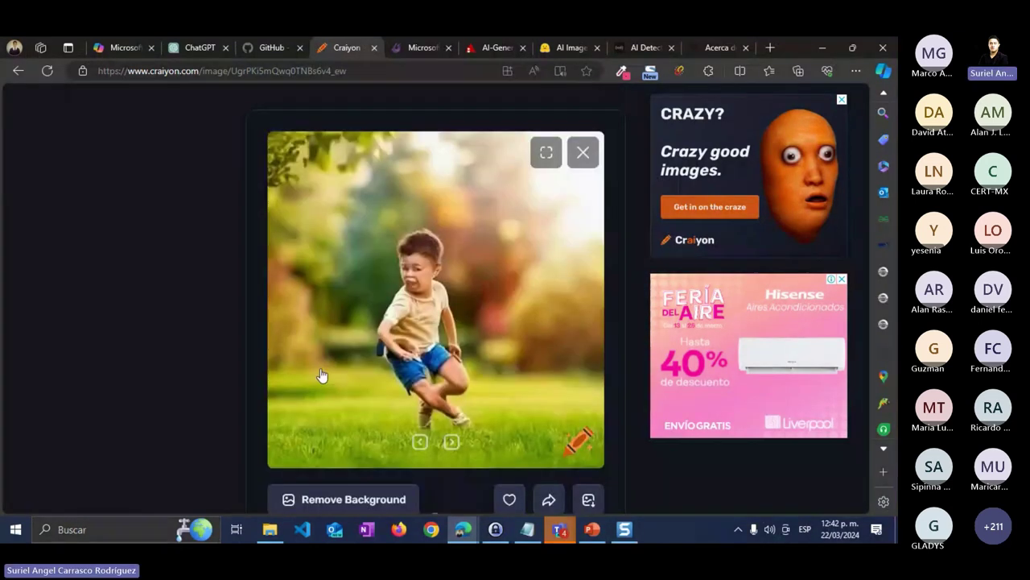
In the Hugging Face AI image detector, replace the current picture with the downloaded girl in the pink dress from Descargas and submit it.
click(565, 48)
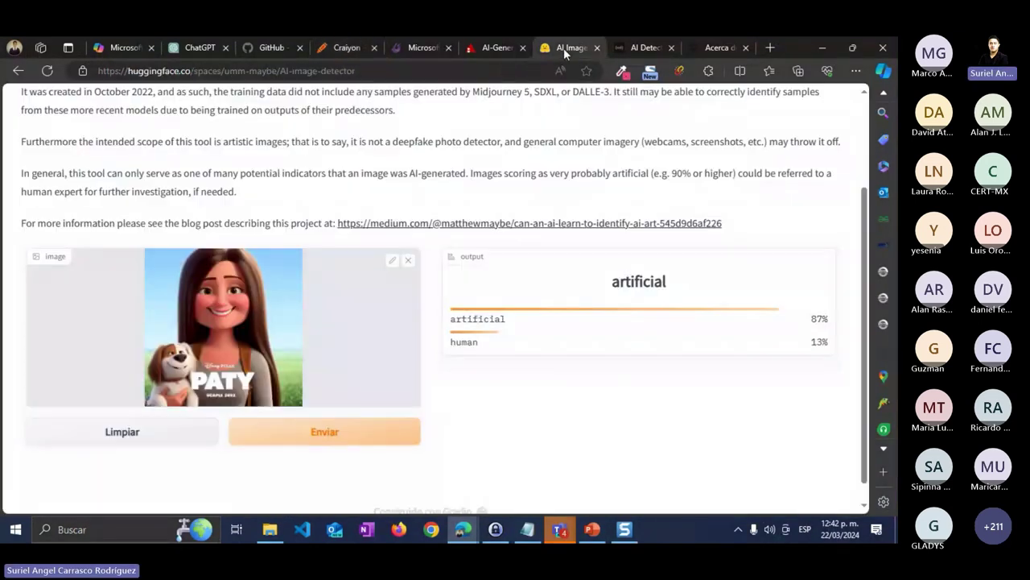
click(410, 259)
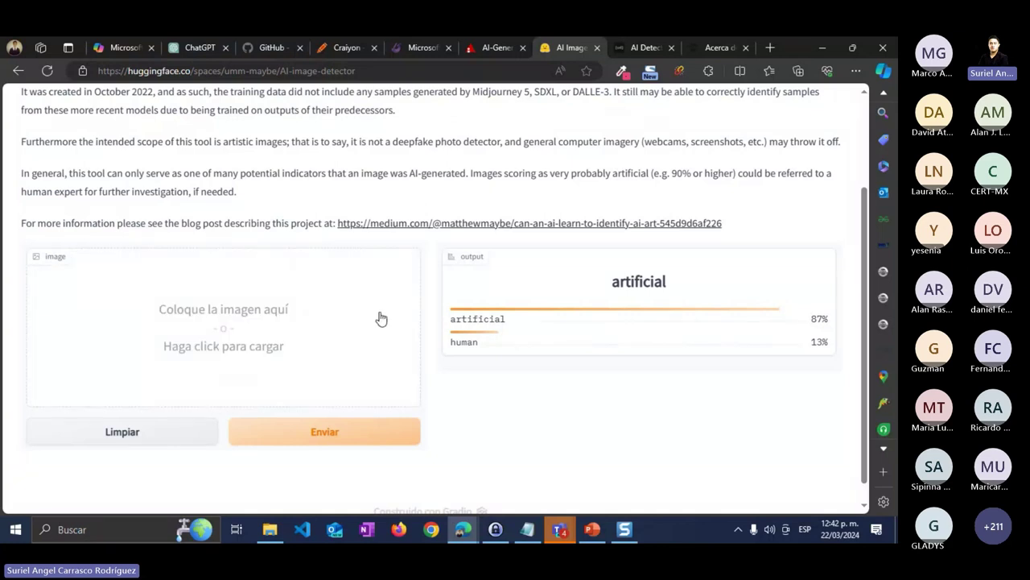
click(271, 529)
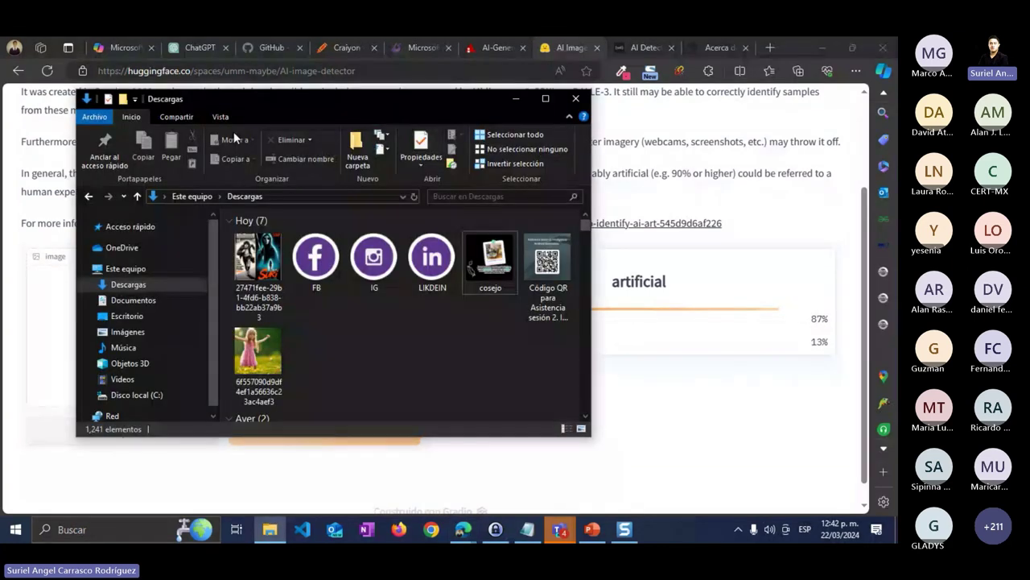
drag(258, 355, 47, 368)
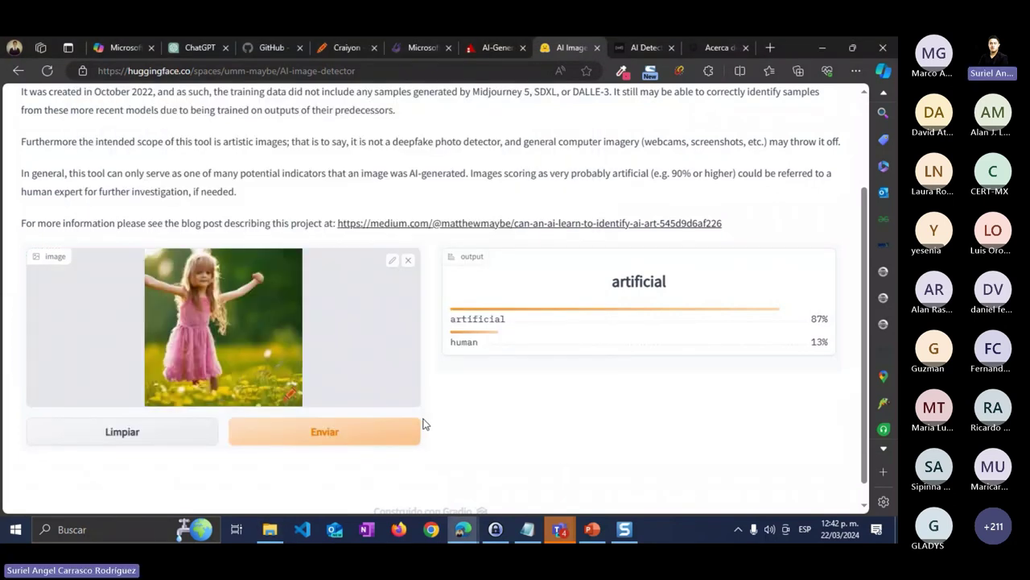
click(354, 435)
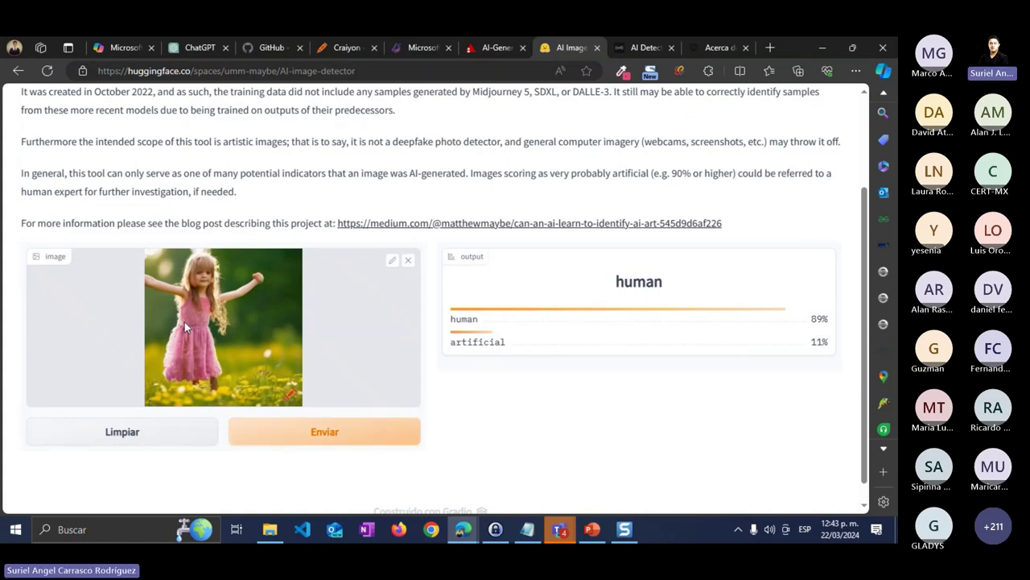
Submit the girl's picture again and examine the detector's output and the description of its scope and limitations.
scroll(252, 343, down, 1)
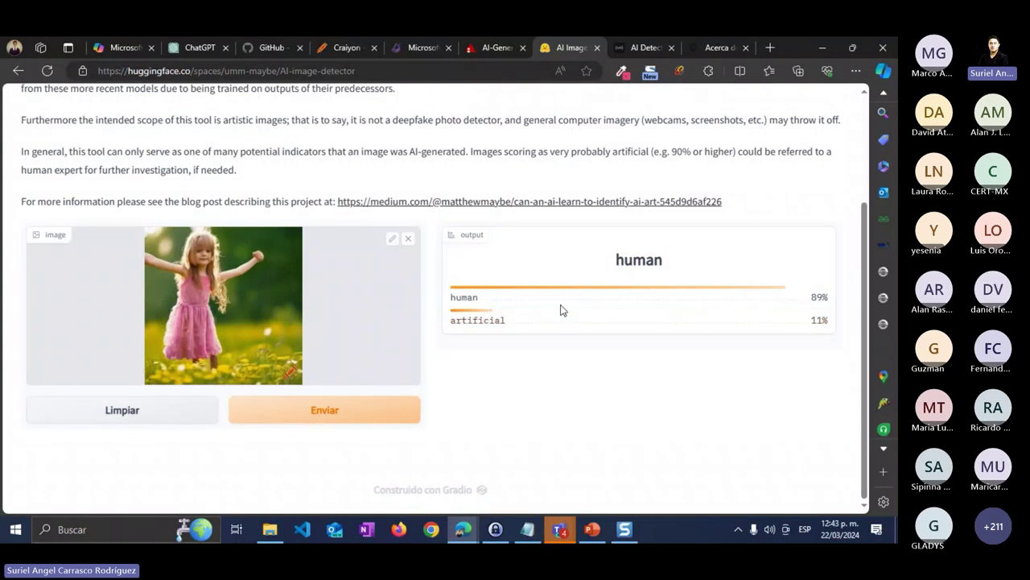
scroll(694, 325, up, 1)
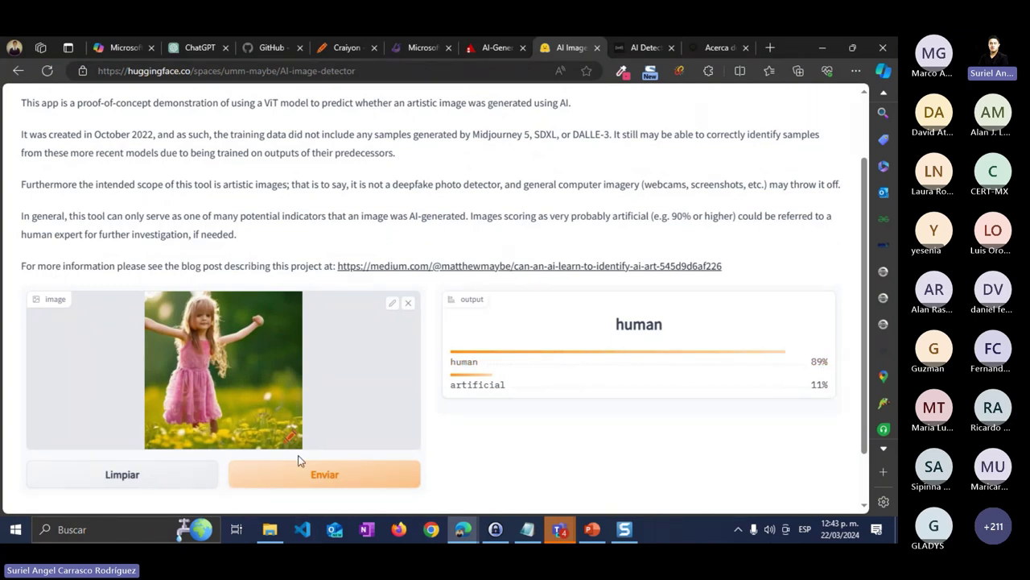
click(302, 480)
scroll(582, 375, down, 1)
scroll(571, 418, up, 2)
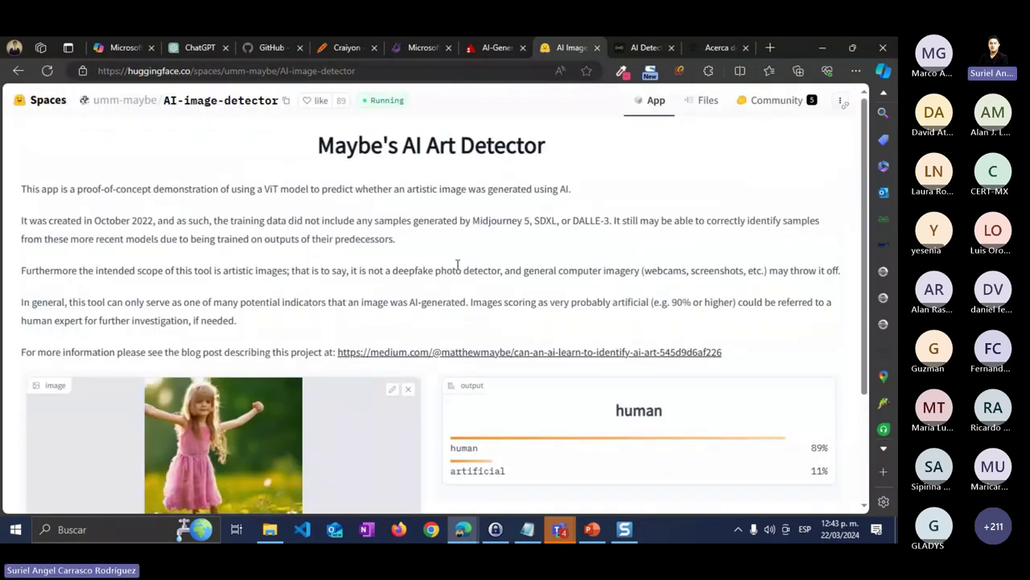
scroll(524, 292, down, 1)
scroll(528, 334, up, 1)
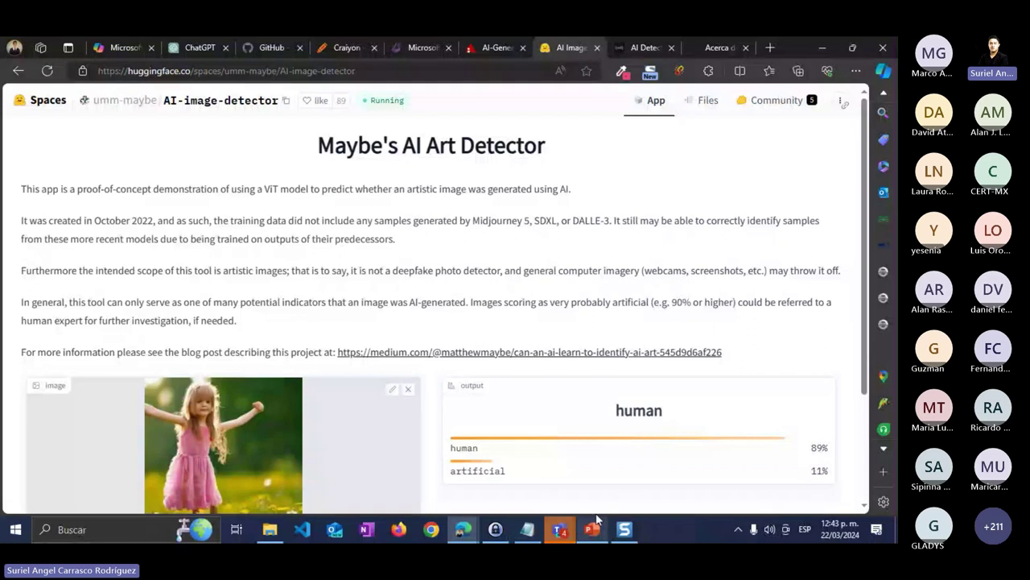
Switch to the PowerPoint presentation and start the slide show from slide 25, "Generación de contenido inapropiado".
mouse_move(594, 529)
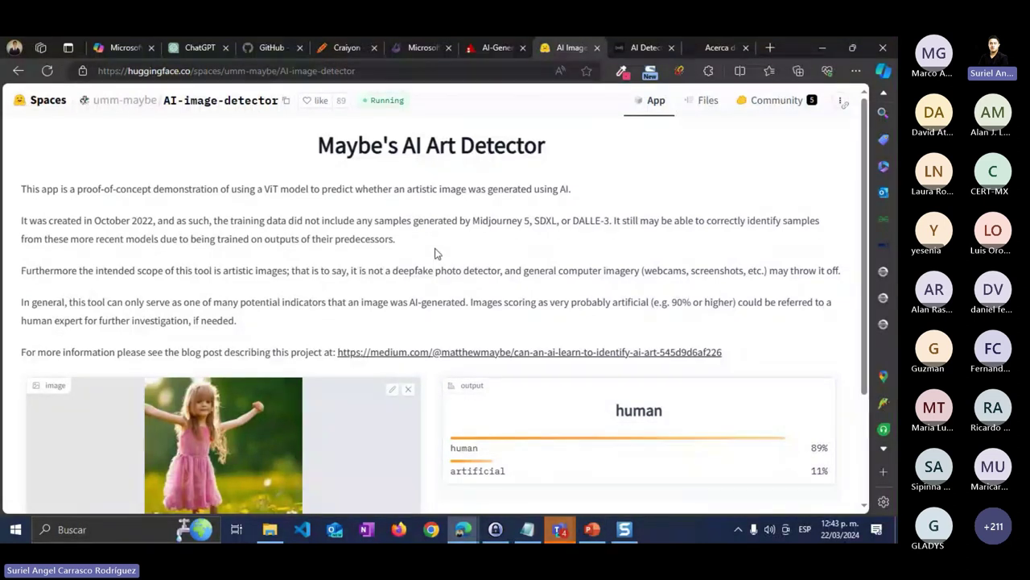
click(593, 530)
scroll(70, 195, up, 2)
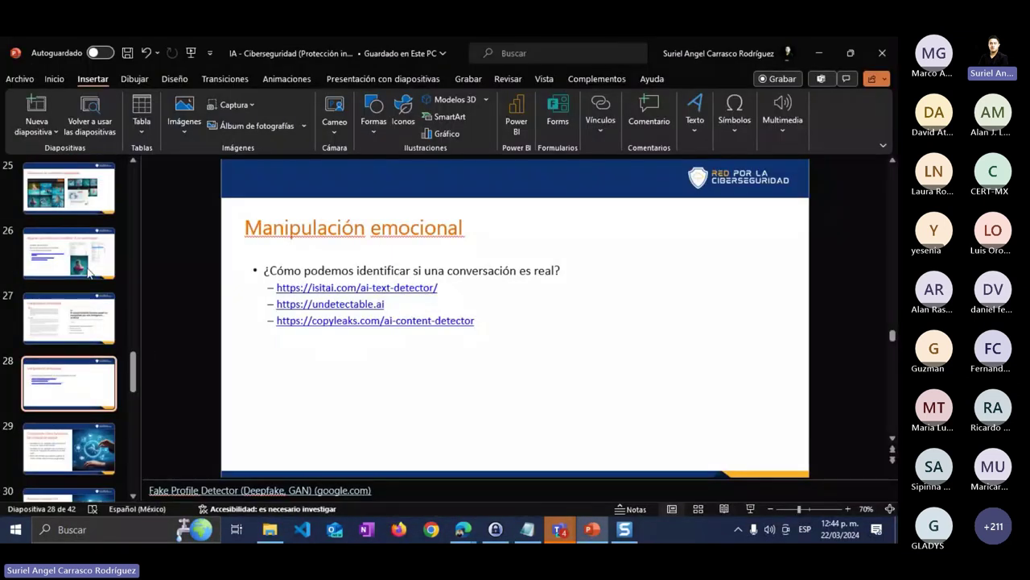
click(70, 196)
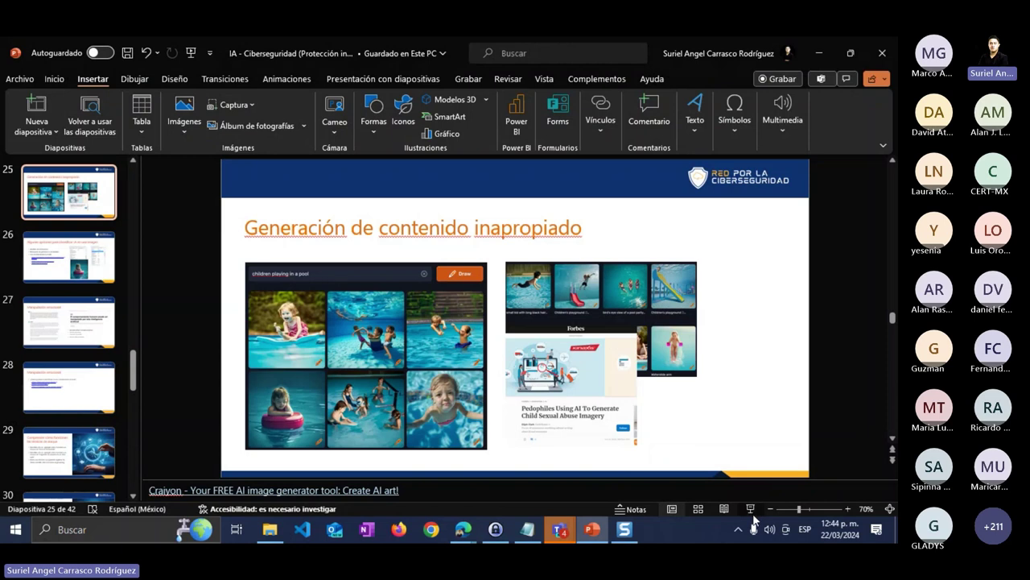
click(750, 509)
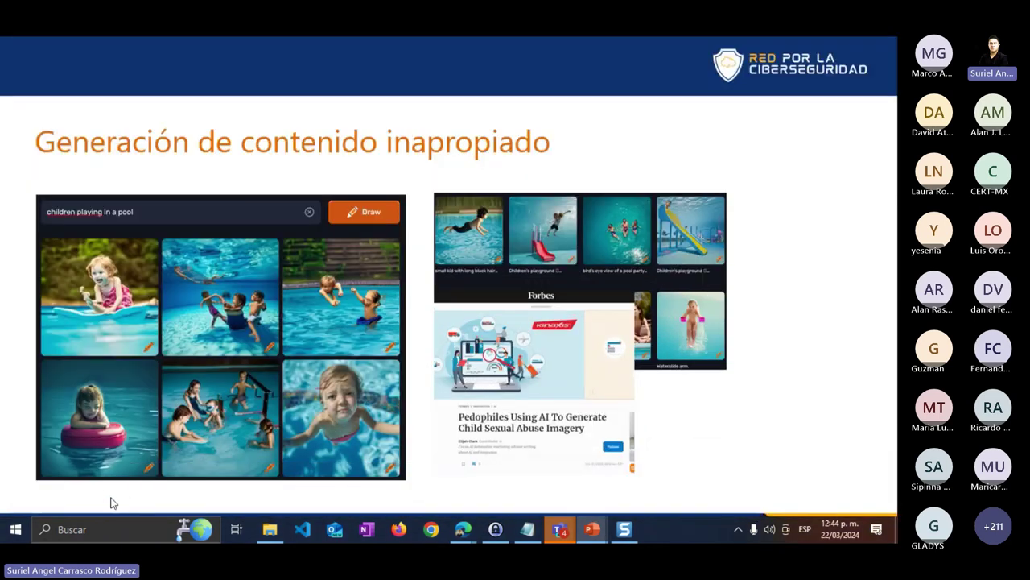